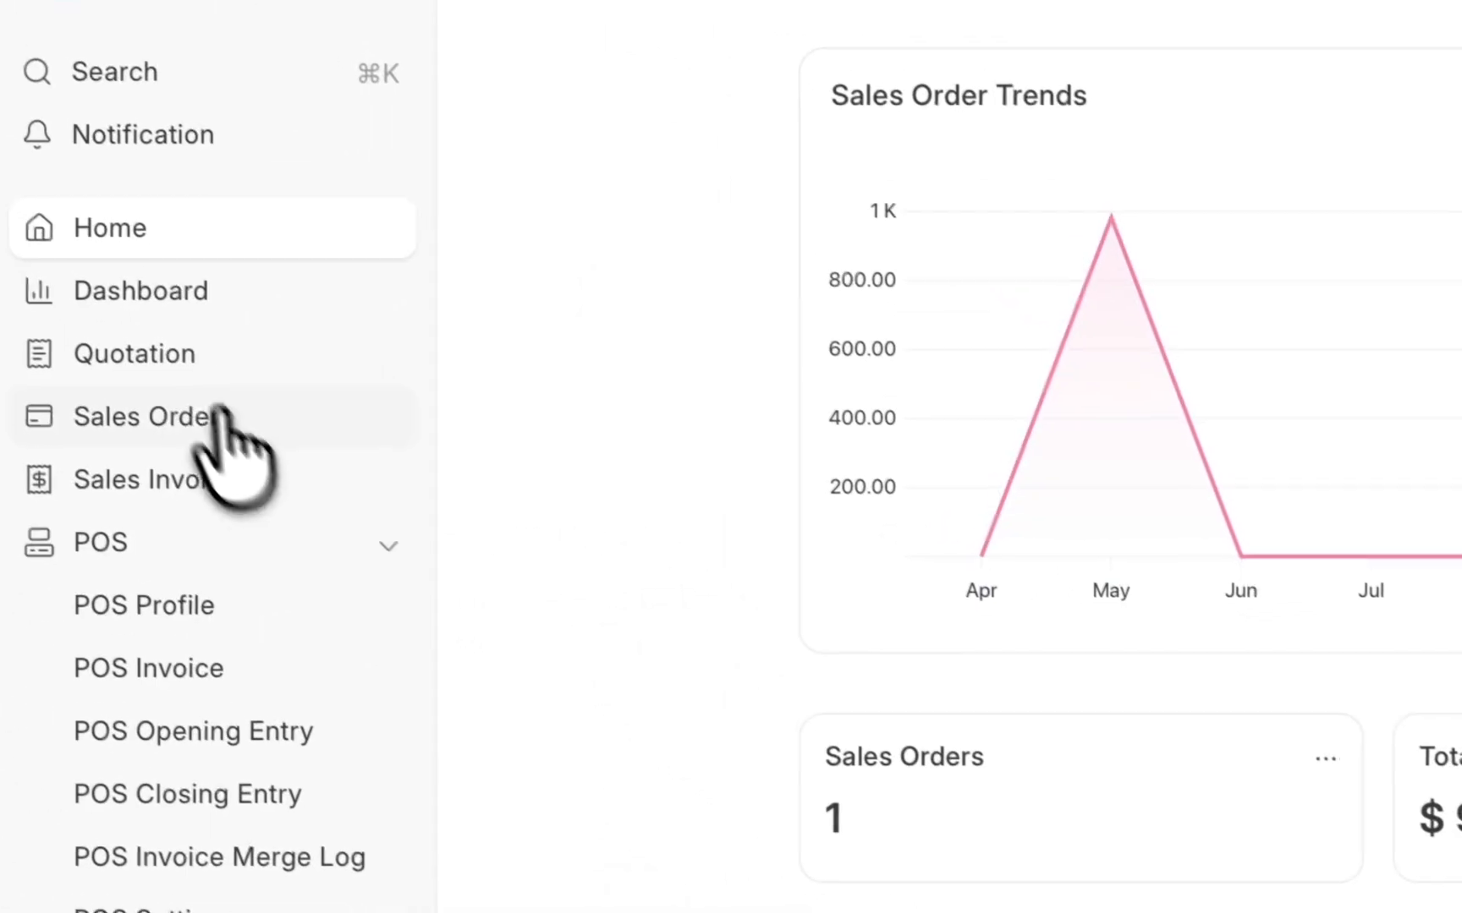
# Create a new quotation for the first suggested customer, with Sales as the order type
pyautogui.click(163, 359)
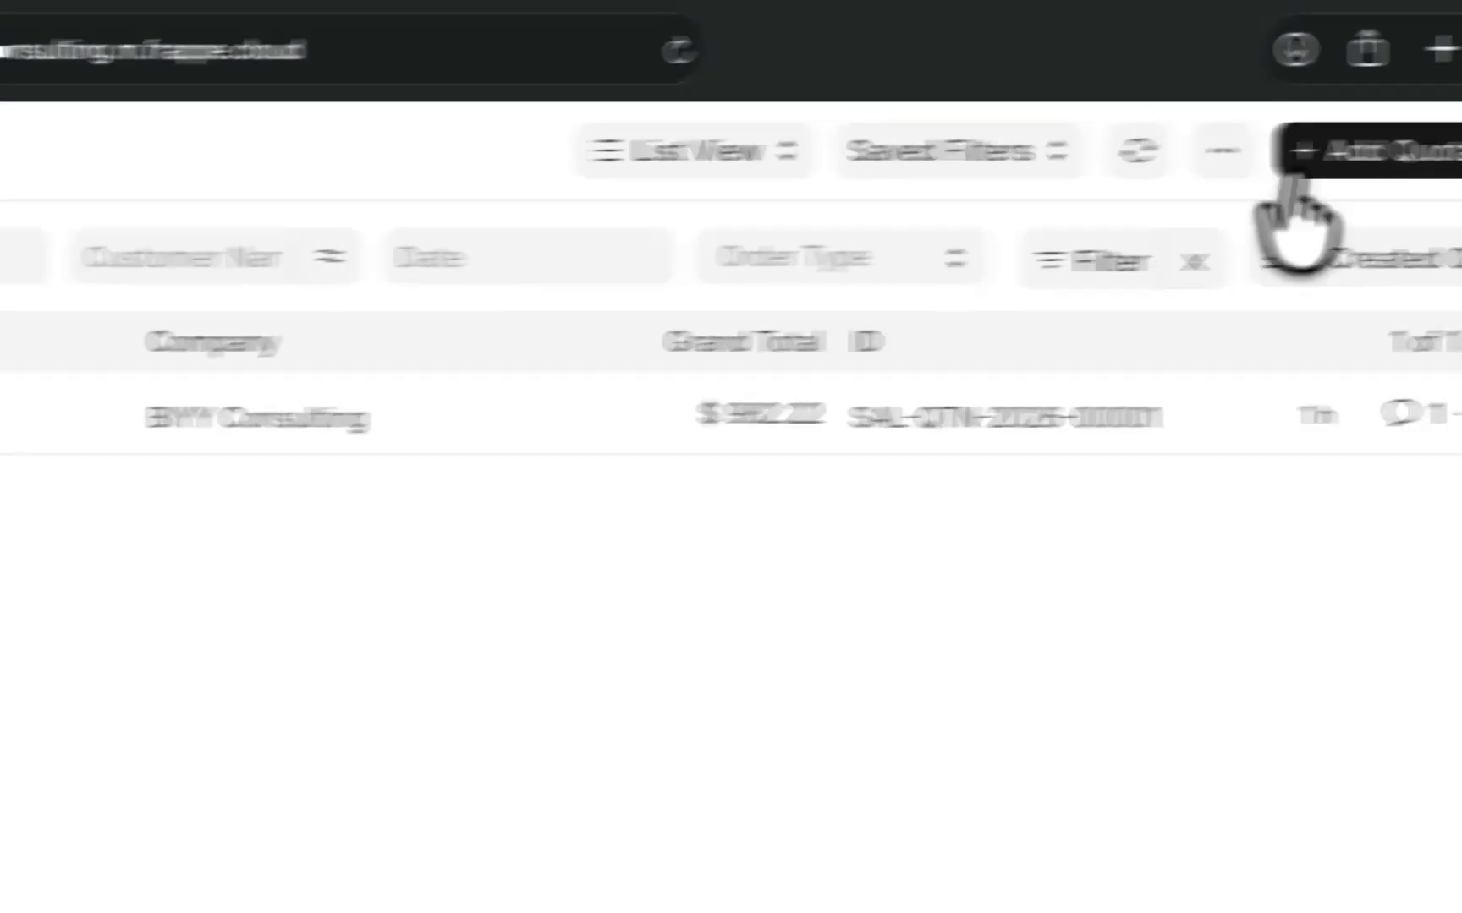
pyautogui.click(1288, 165)
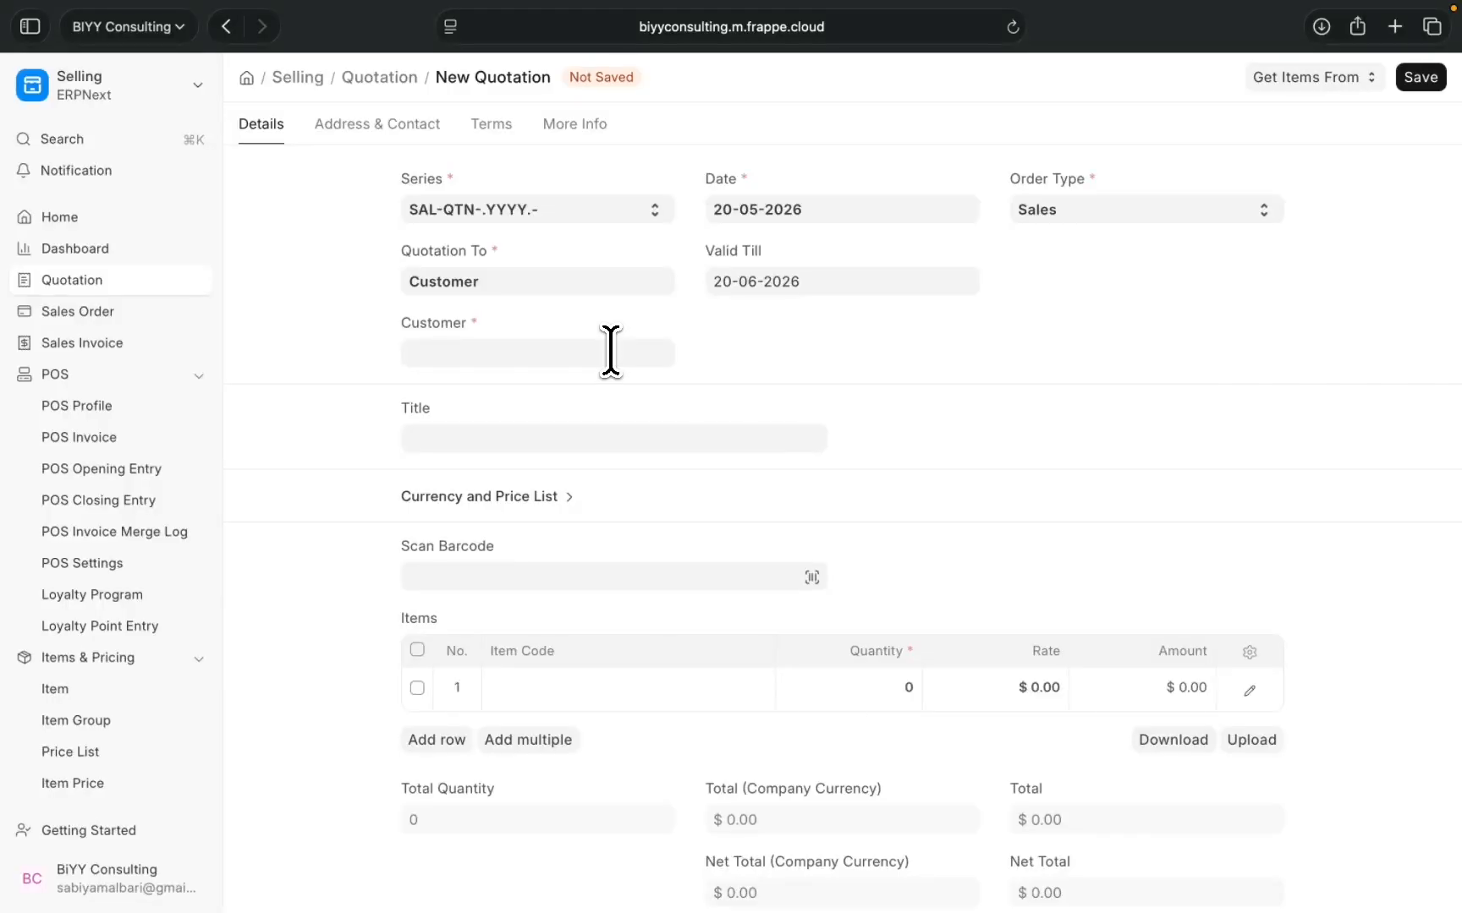
pyautogui.click(610, 351)
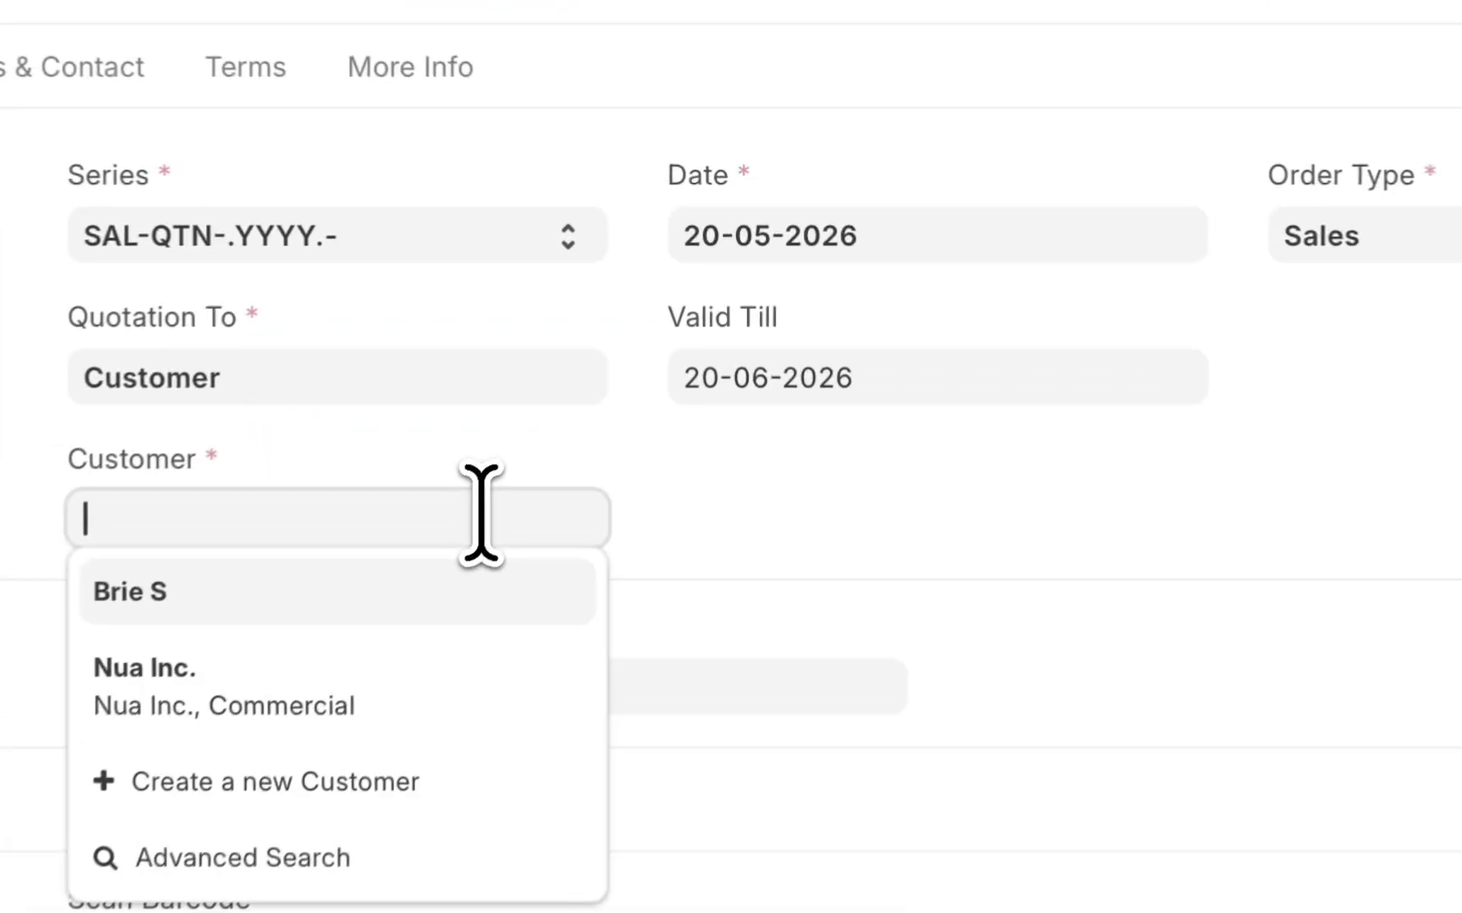
pyautogui.click(577, 379)
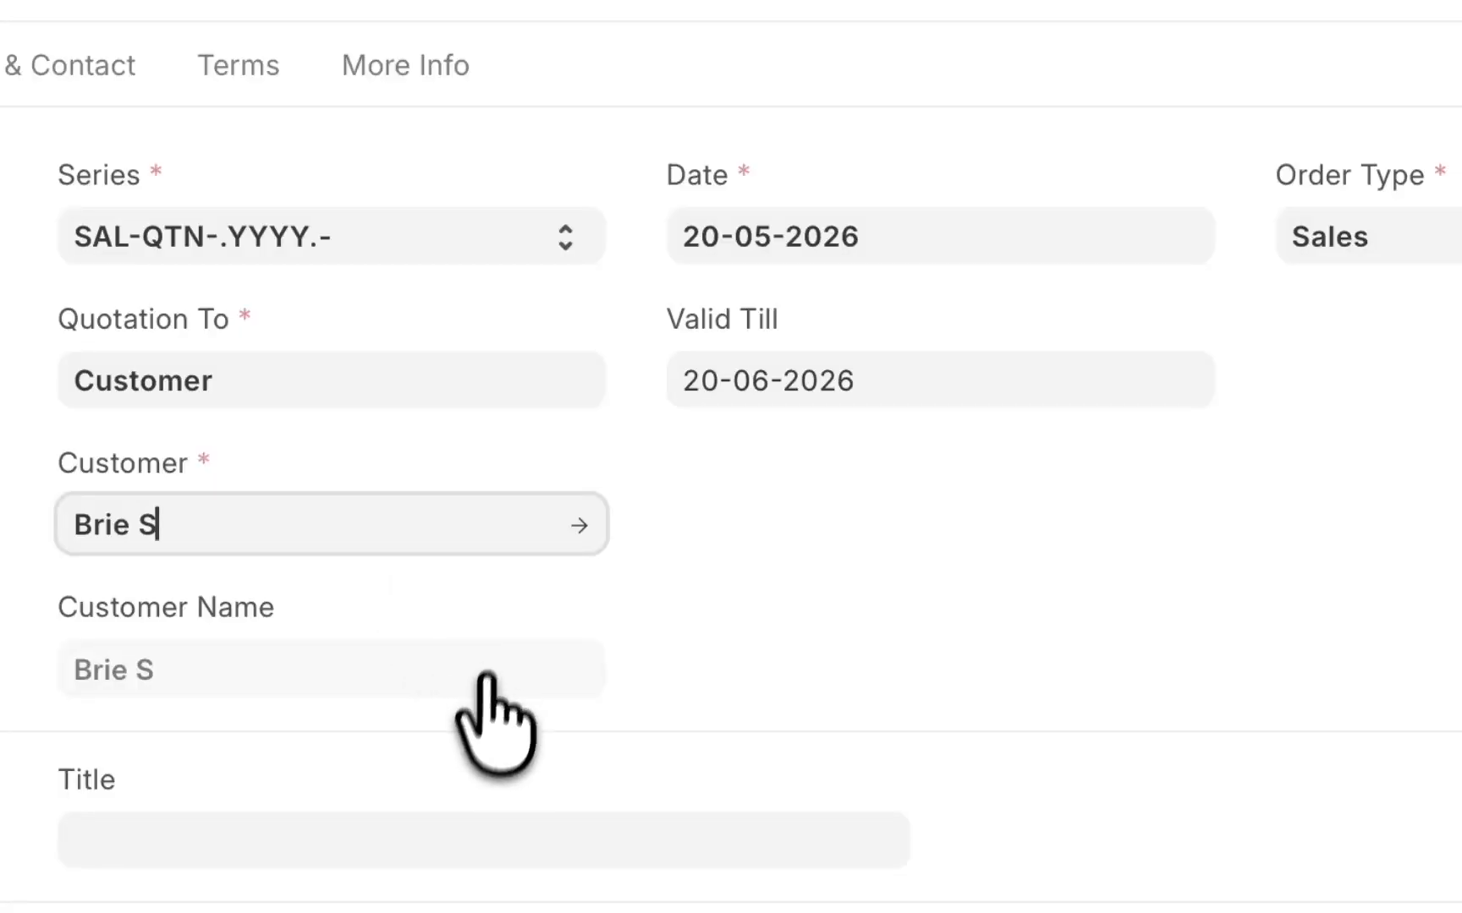
pyautogui.scroll(-2, 758, 711)
pyautogui.scroll(2, 719, 668)
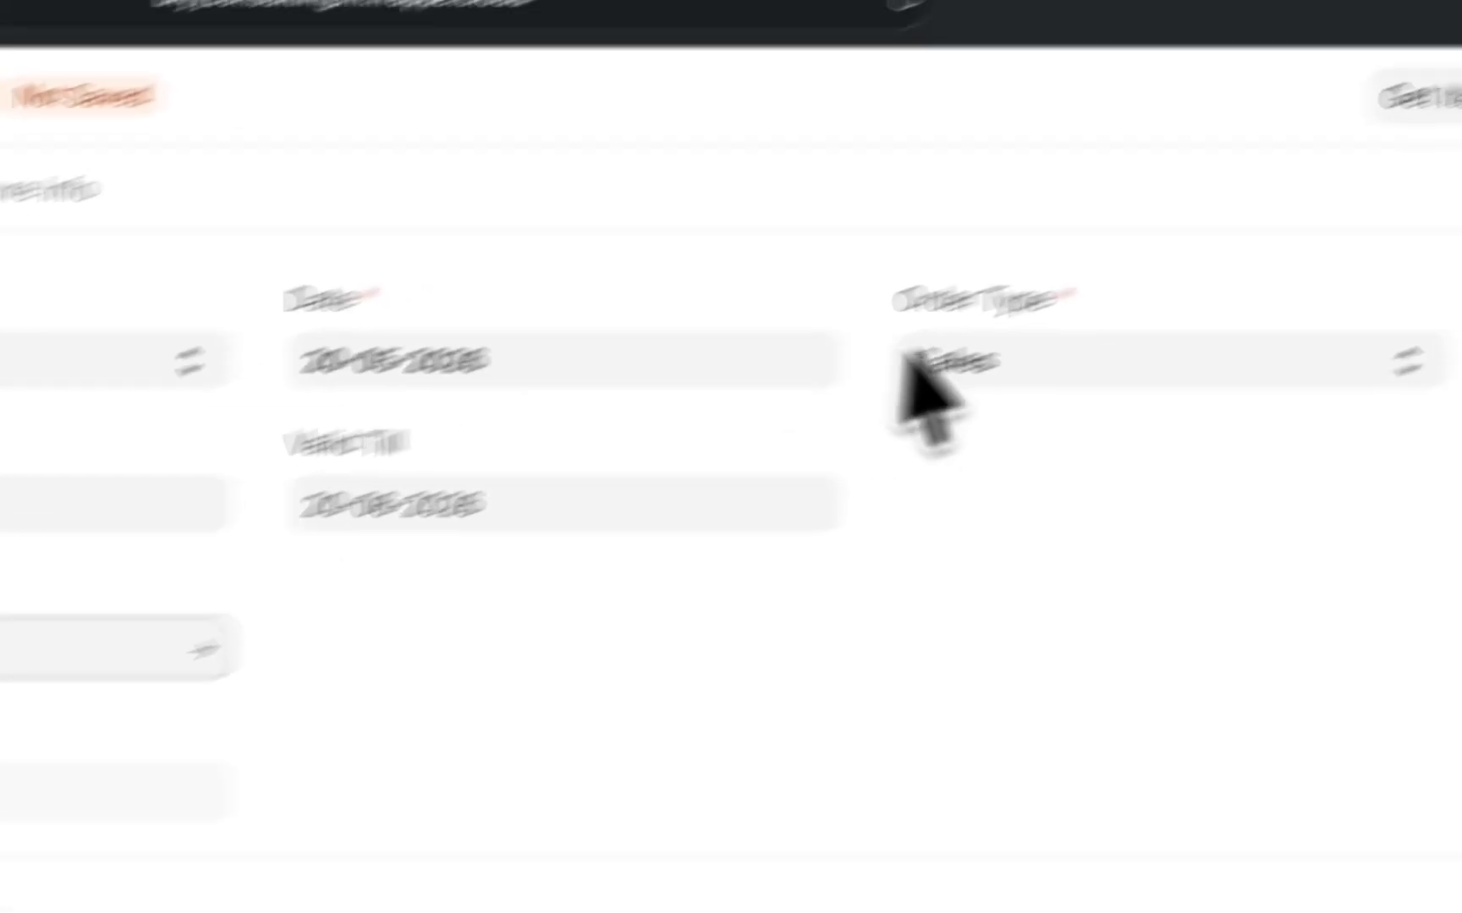
pyautogui.click(1421, 239)
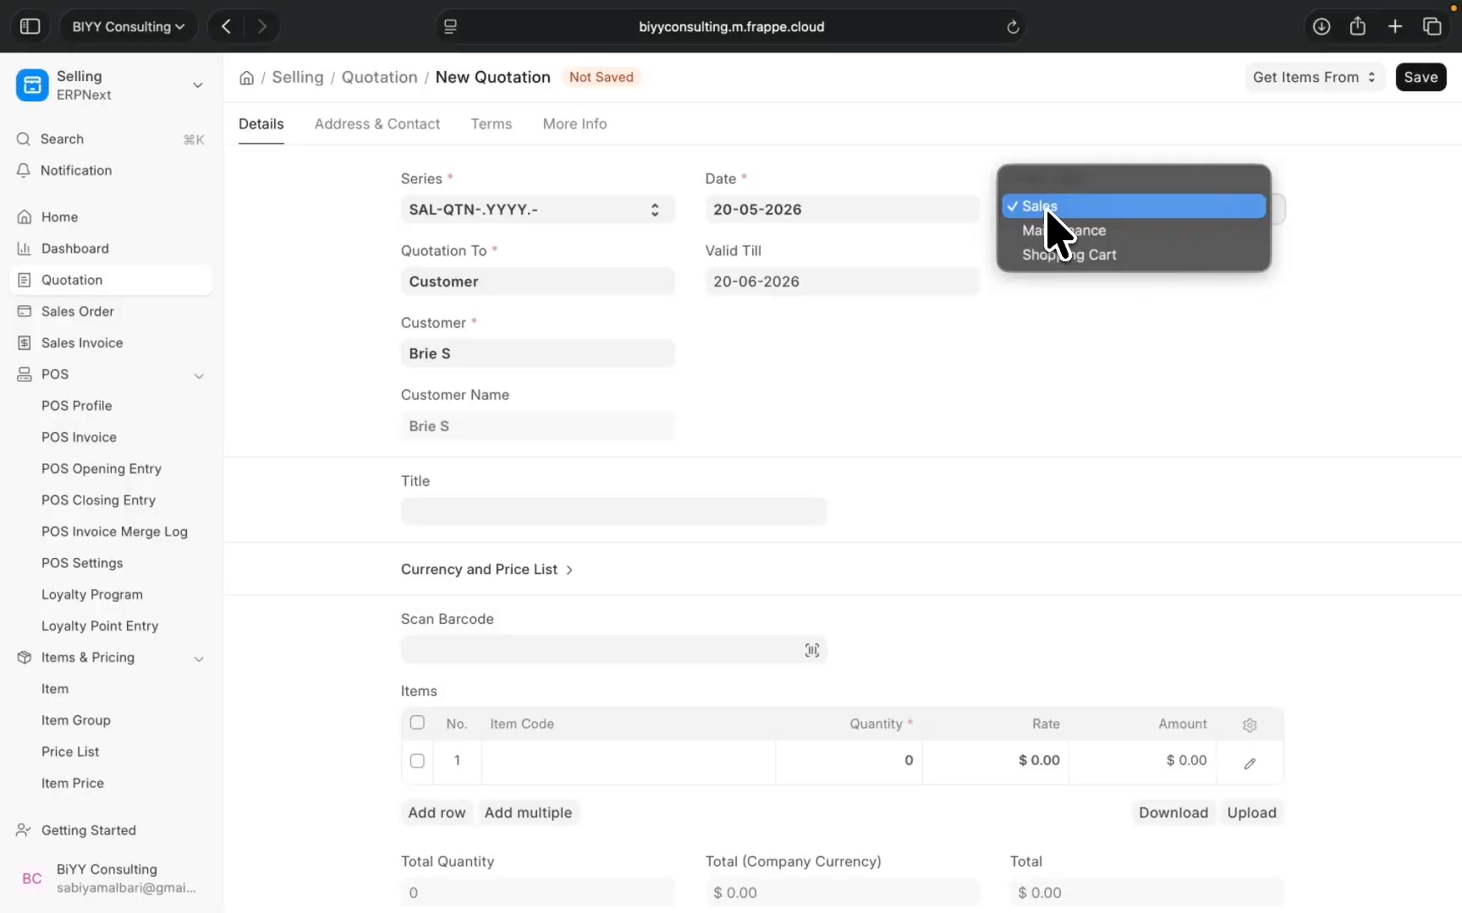
pyautogui.click(1047, 211)
# Expand the Currency and Price List section and review its currency, exchange rate, price list and pricing rule settings
pyautogui.scroll(-3, 857, 441)
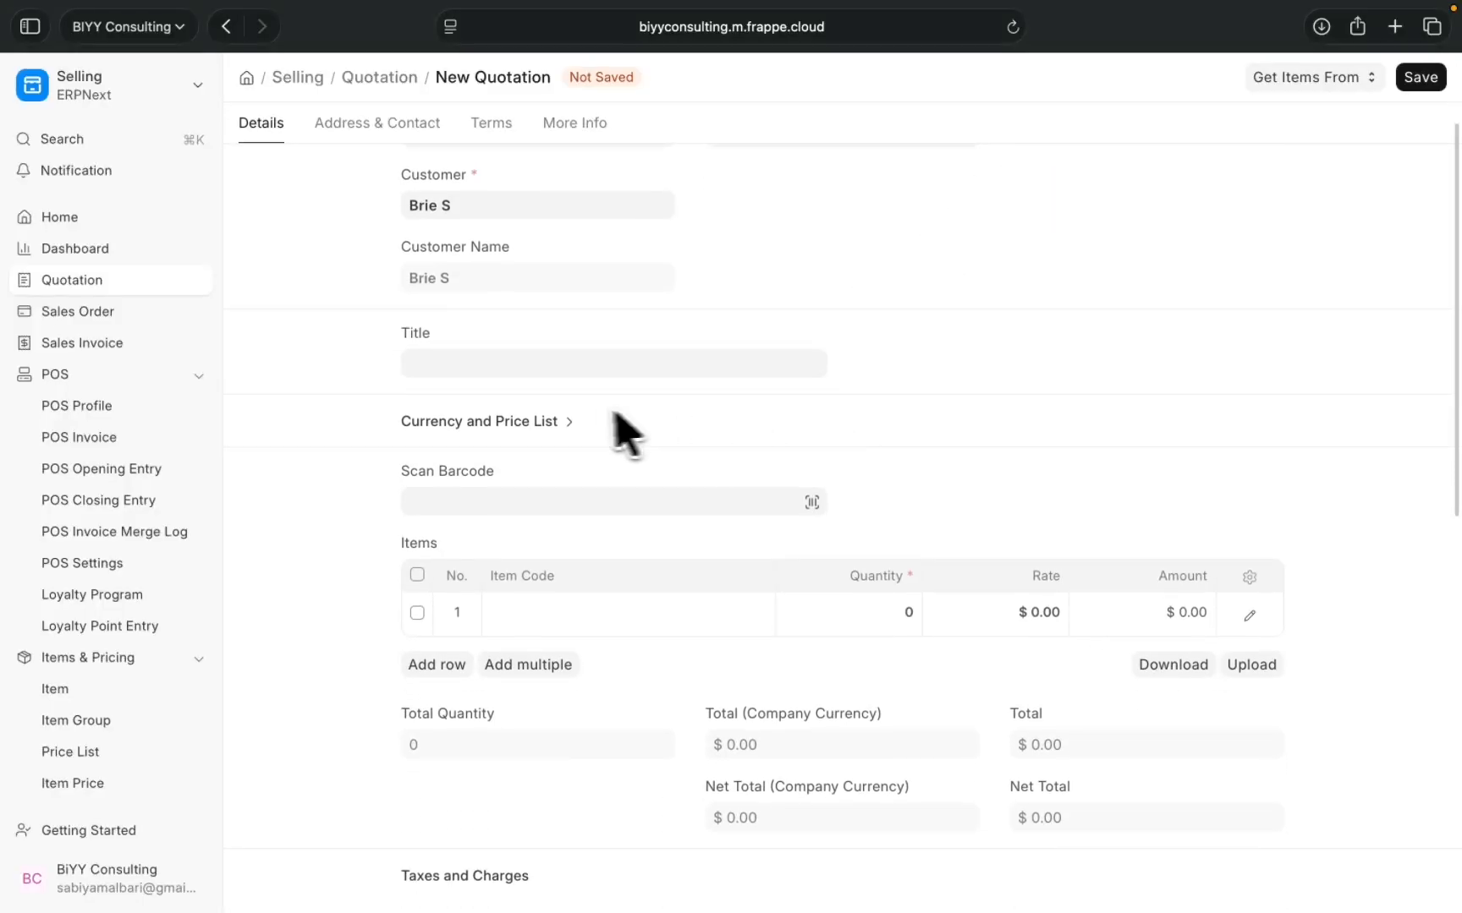
pyautogui.click(571, 423)
pyautogui.scroll(-2, 577, 431)
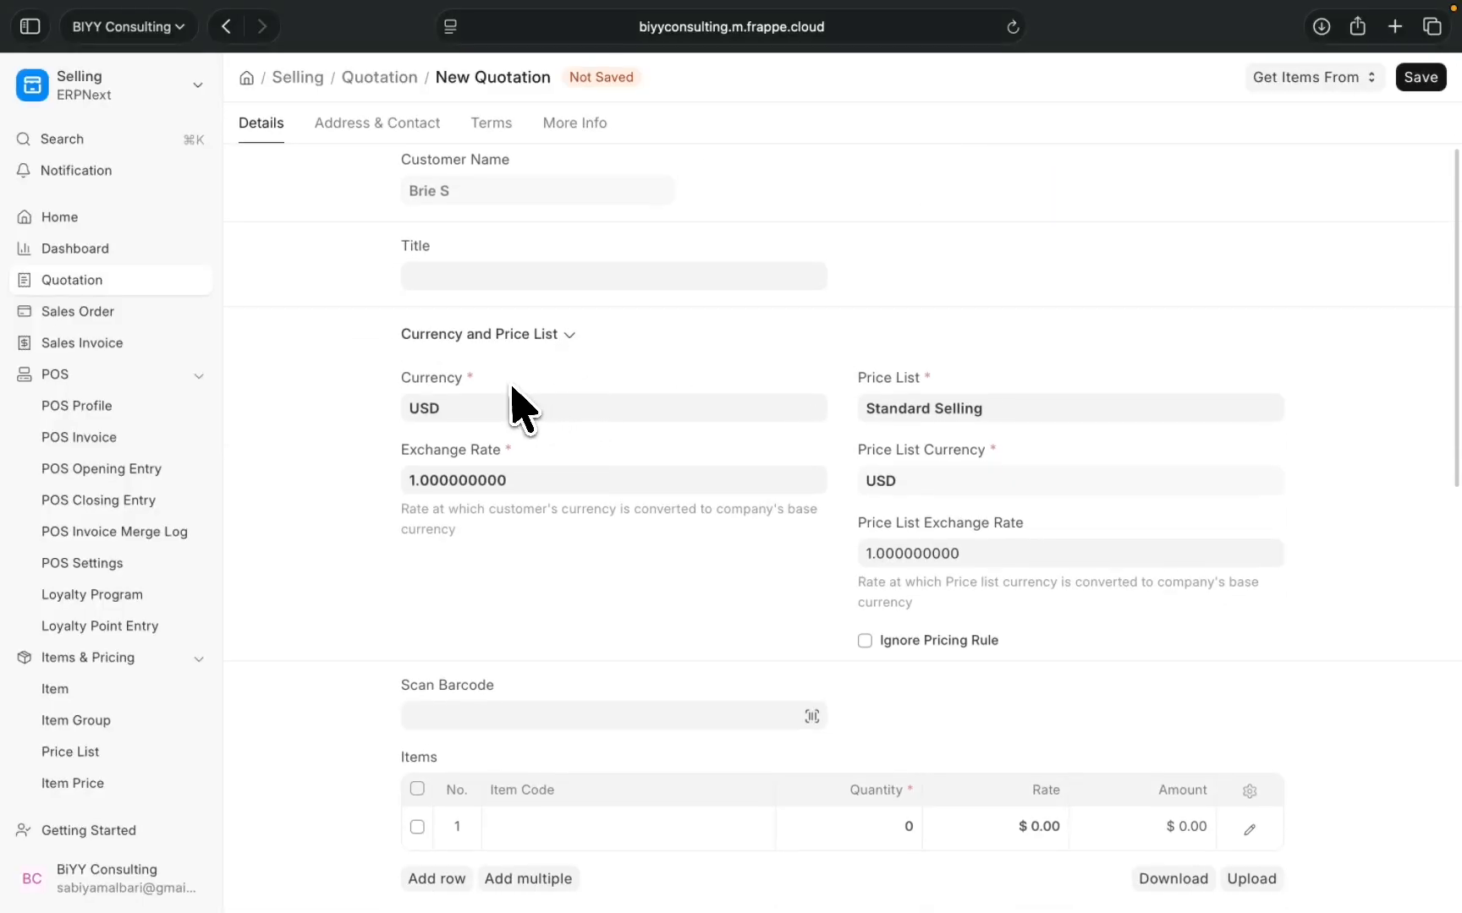
pyautogui.scroll(-2, 519, 408)
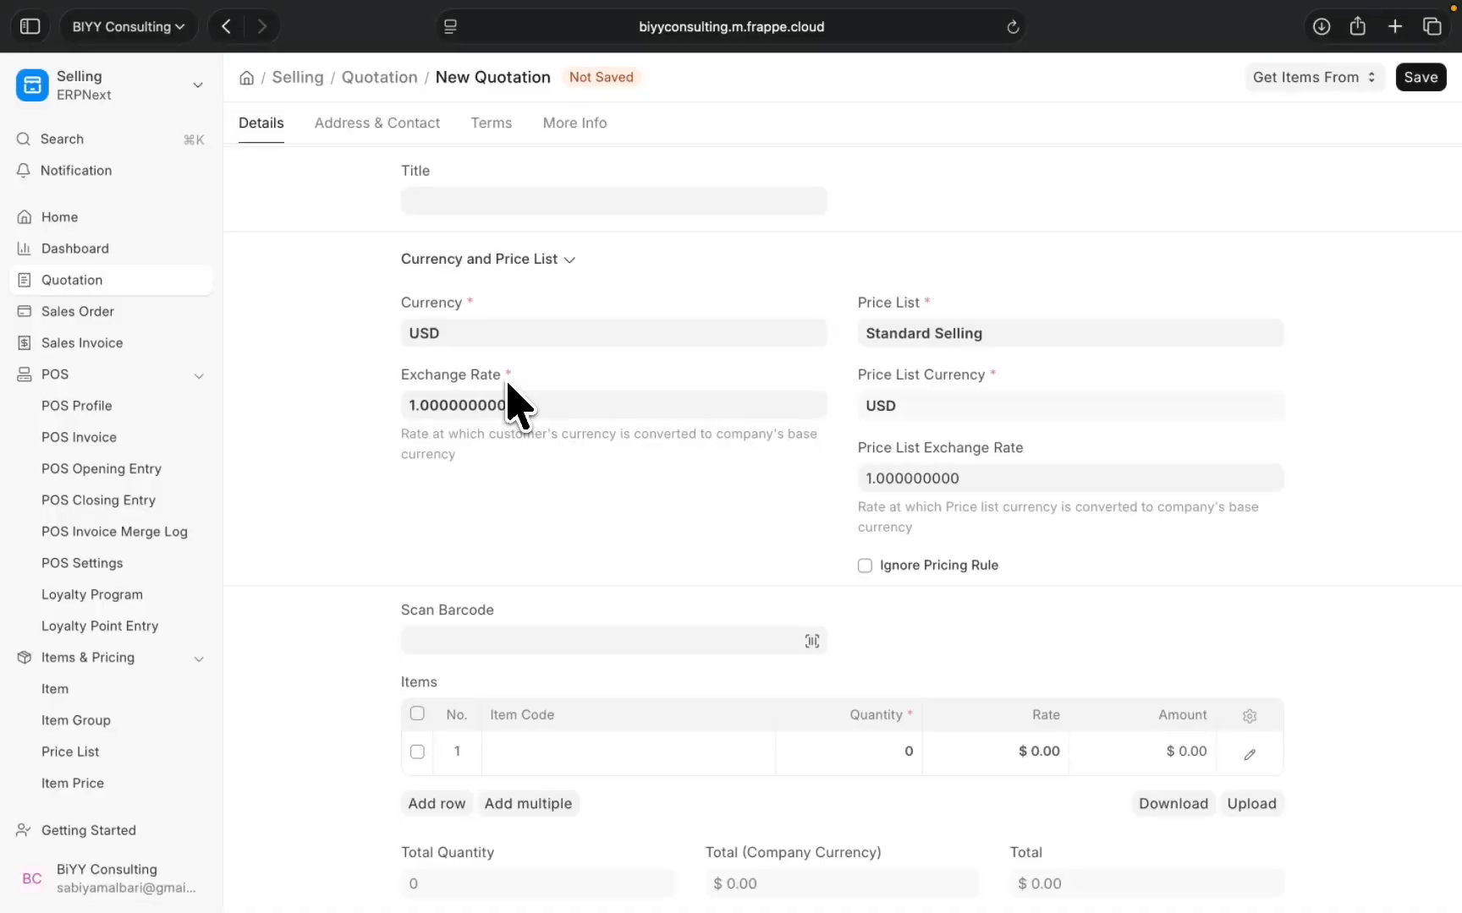
pyautogui.scroll(-1, 518, 406)
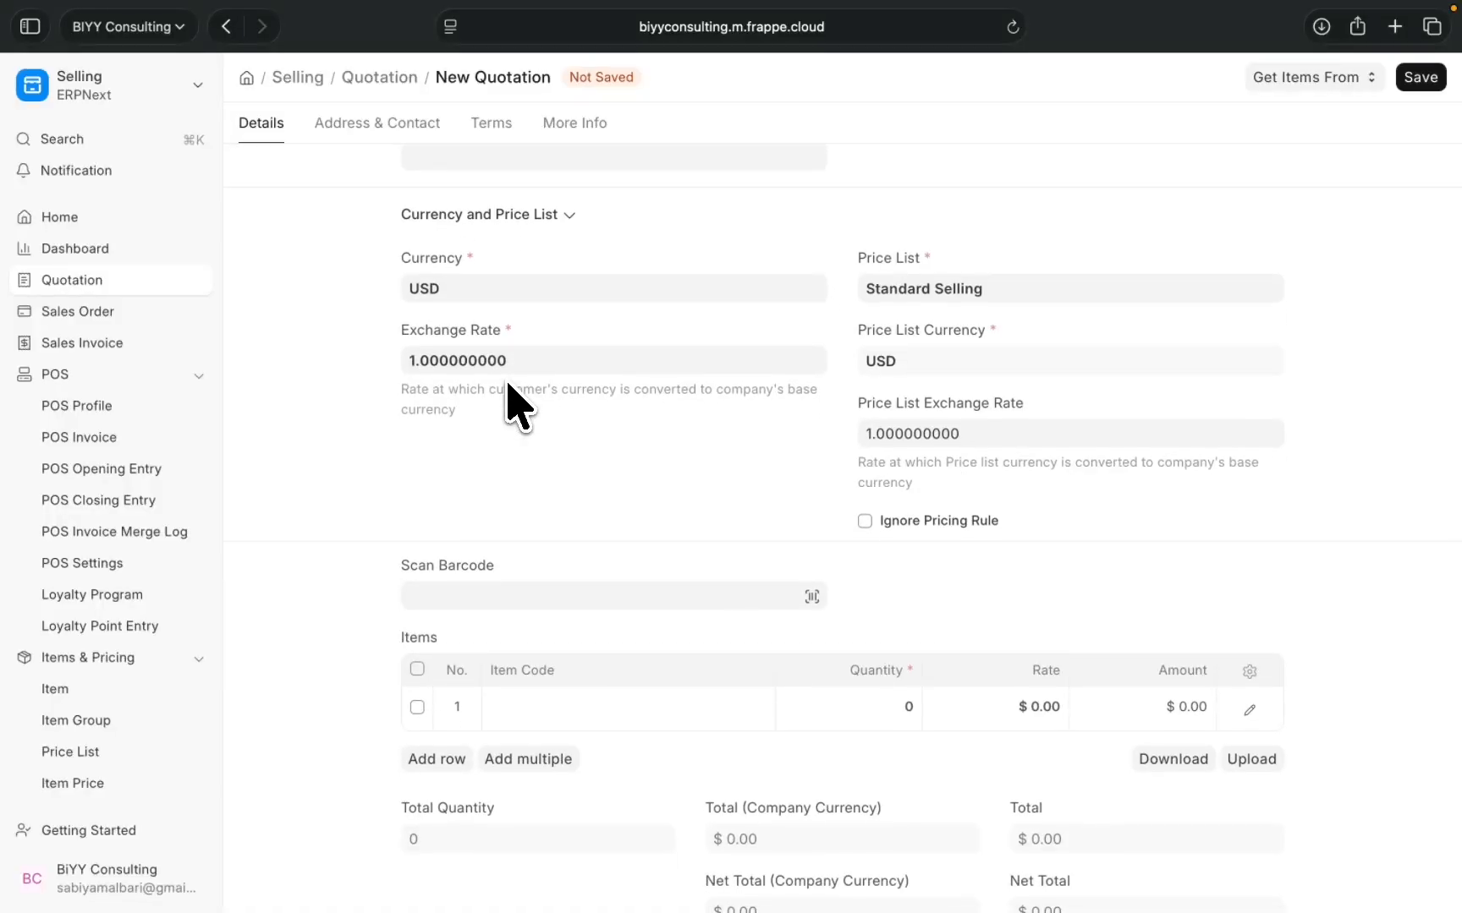
pyautogui.scroll(-4, 517, 406)
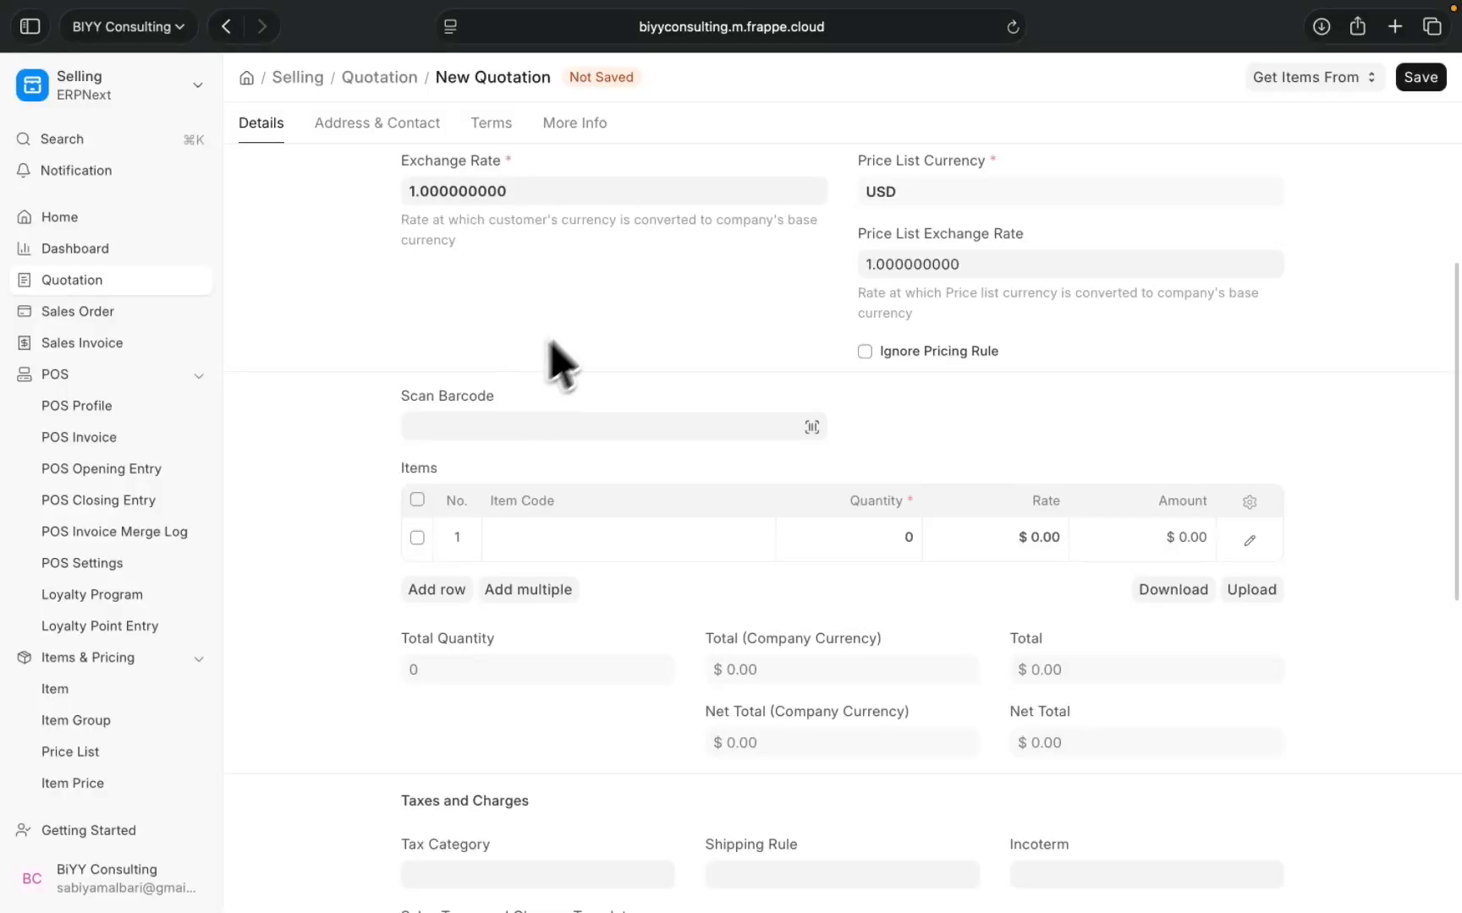
pyautogui.scroll(2, 597, 319)
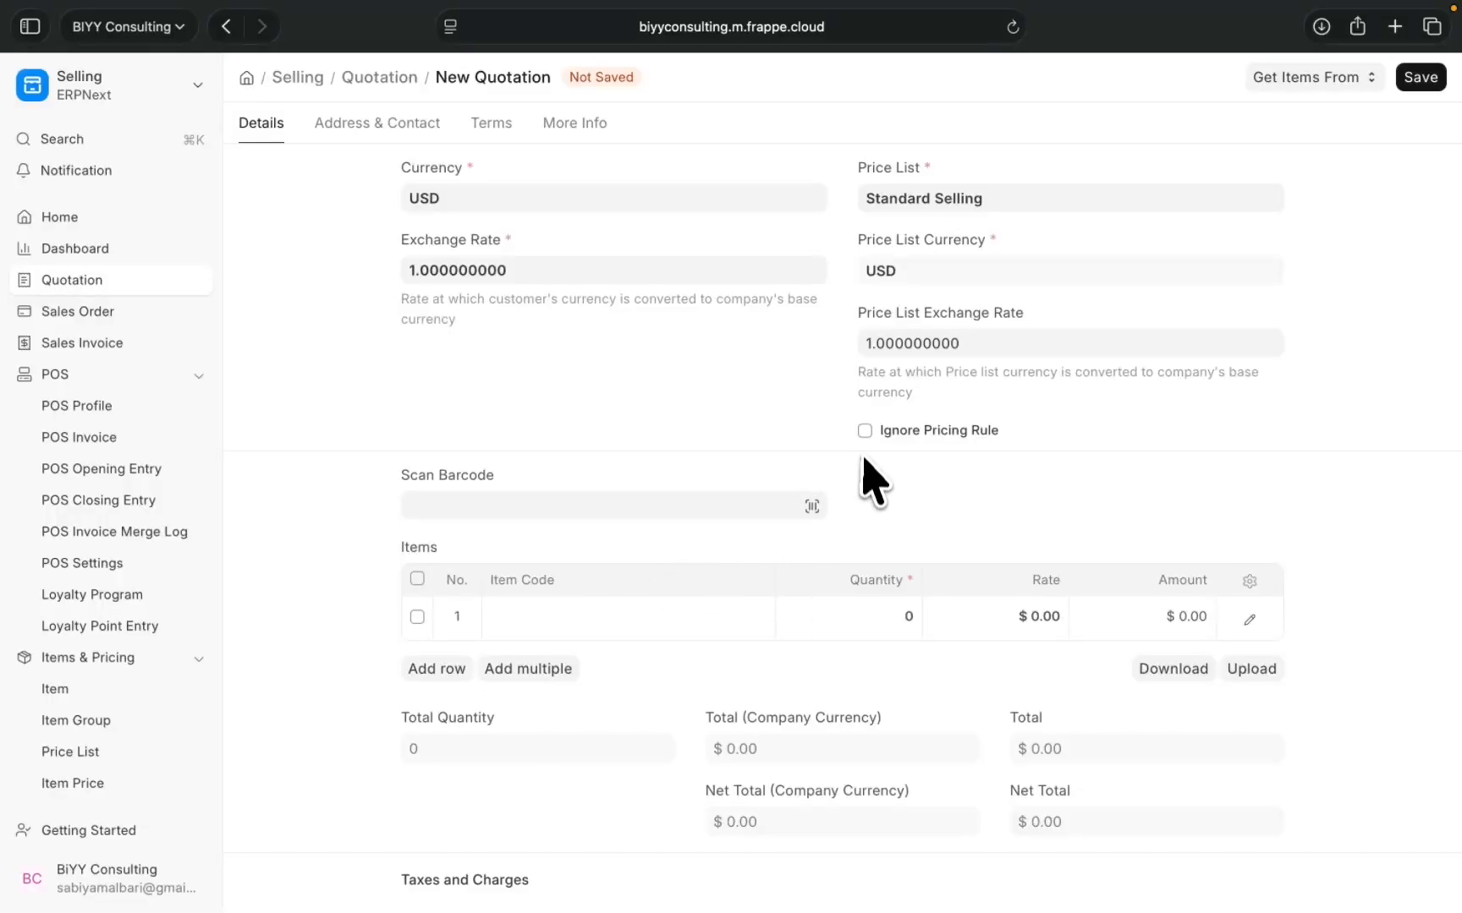
# Add MacBook M2 Air as the first item of the quotation, with a quantity of 5
pyautogui.scroll(-3, 787, 490)
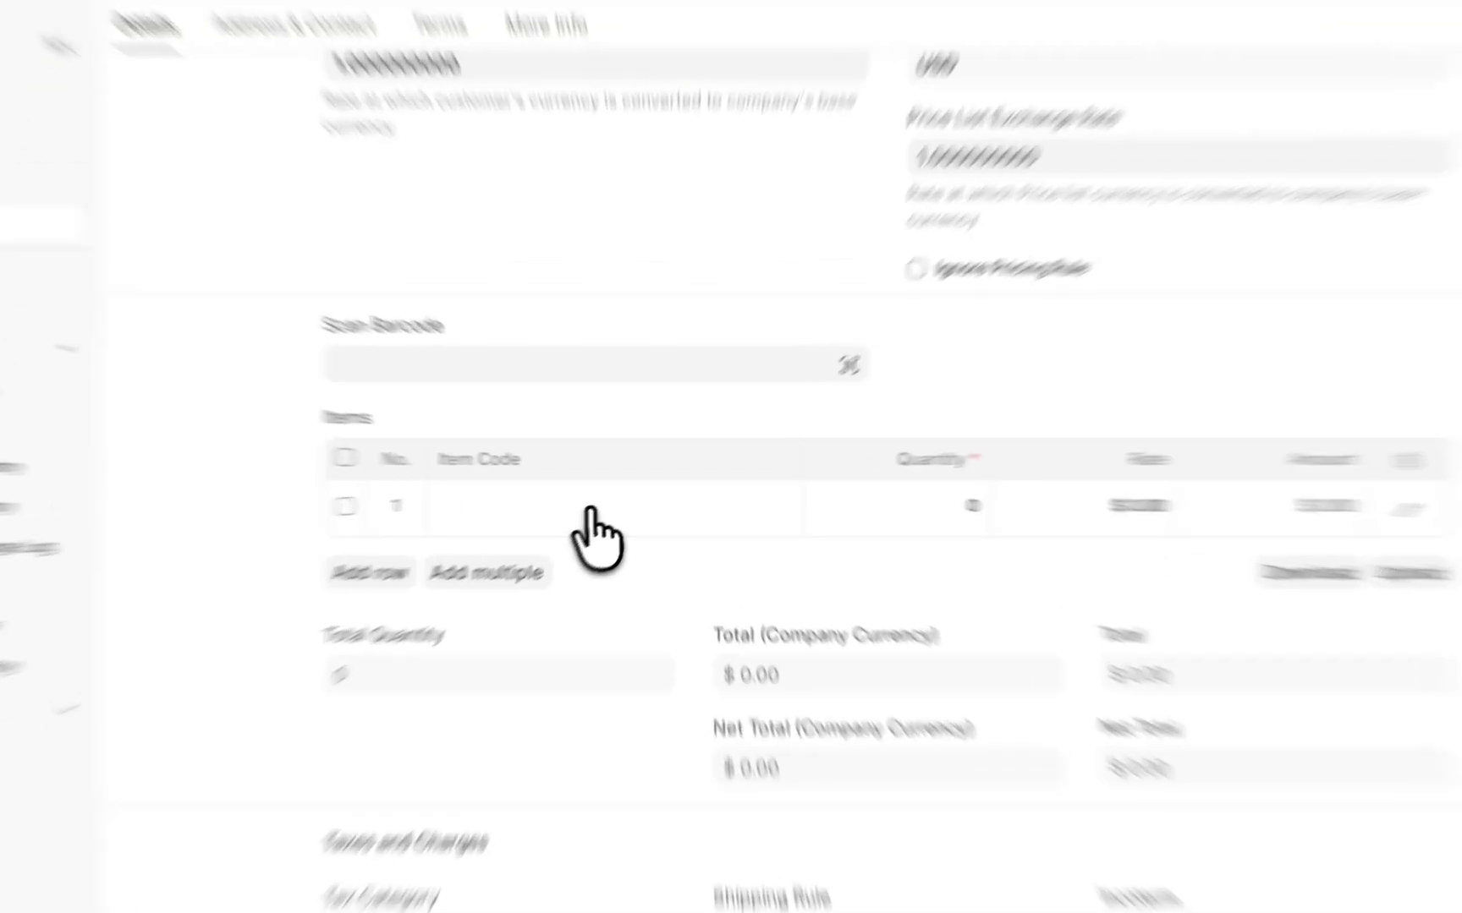
pyautogui.click(597, 514)
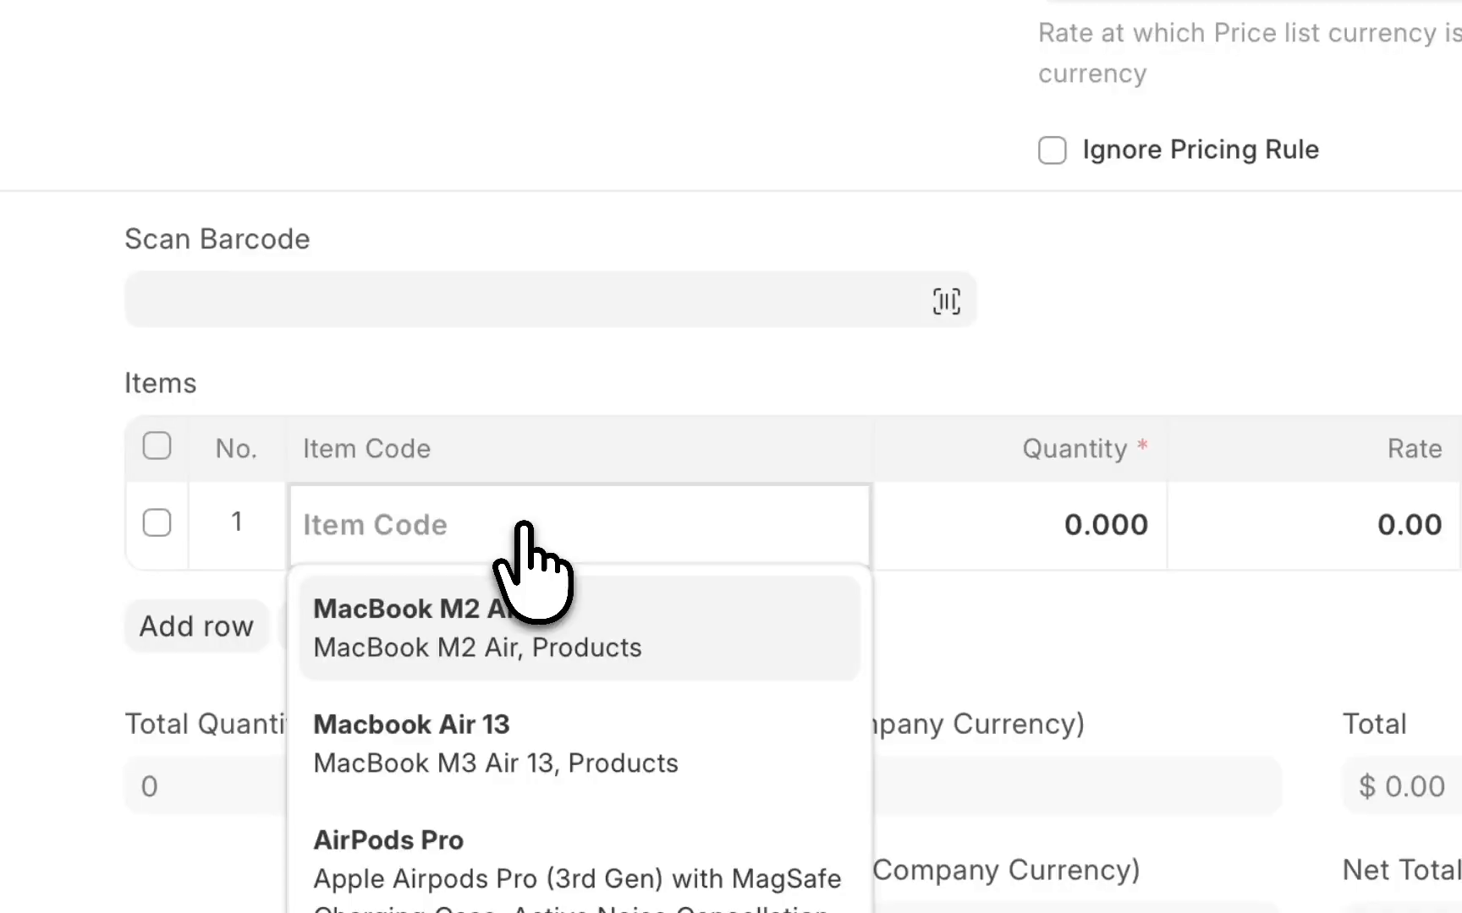
pyautogui.click(535, 650)
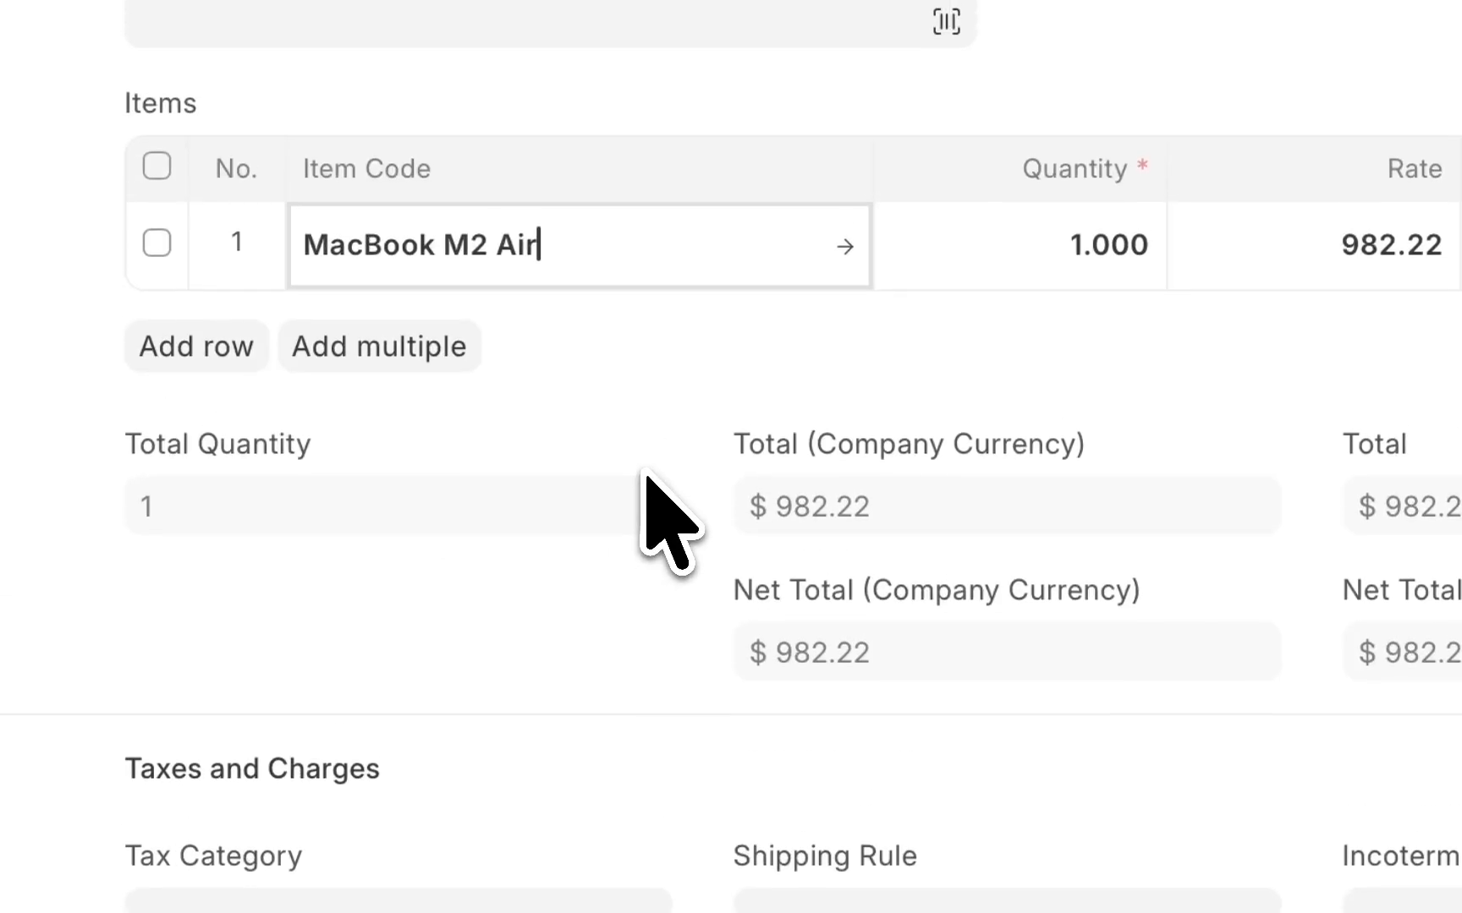
pyautogui.scroll(1, 646, 474)
pyautogui.click(967, 466)
pyautogui.scroll(1, 1049, 433)
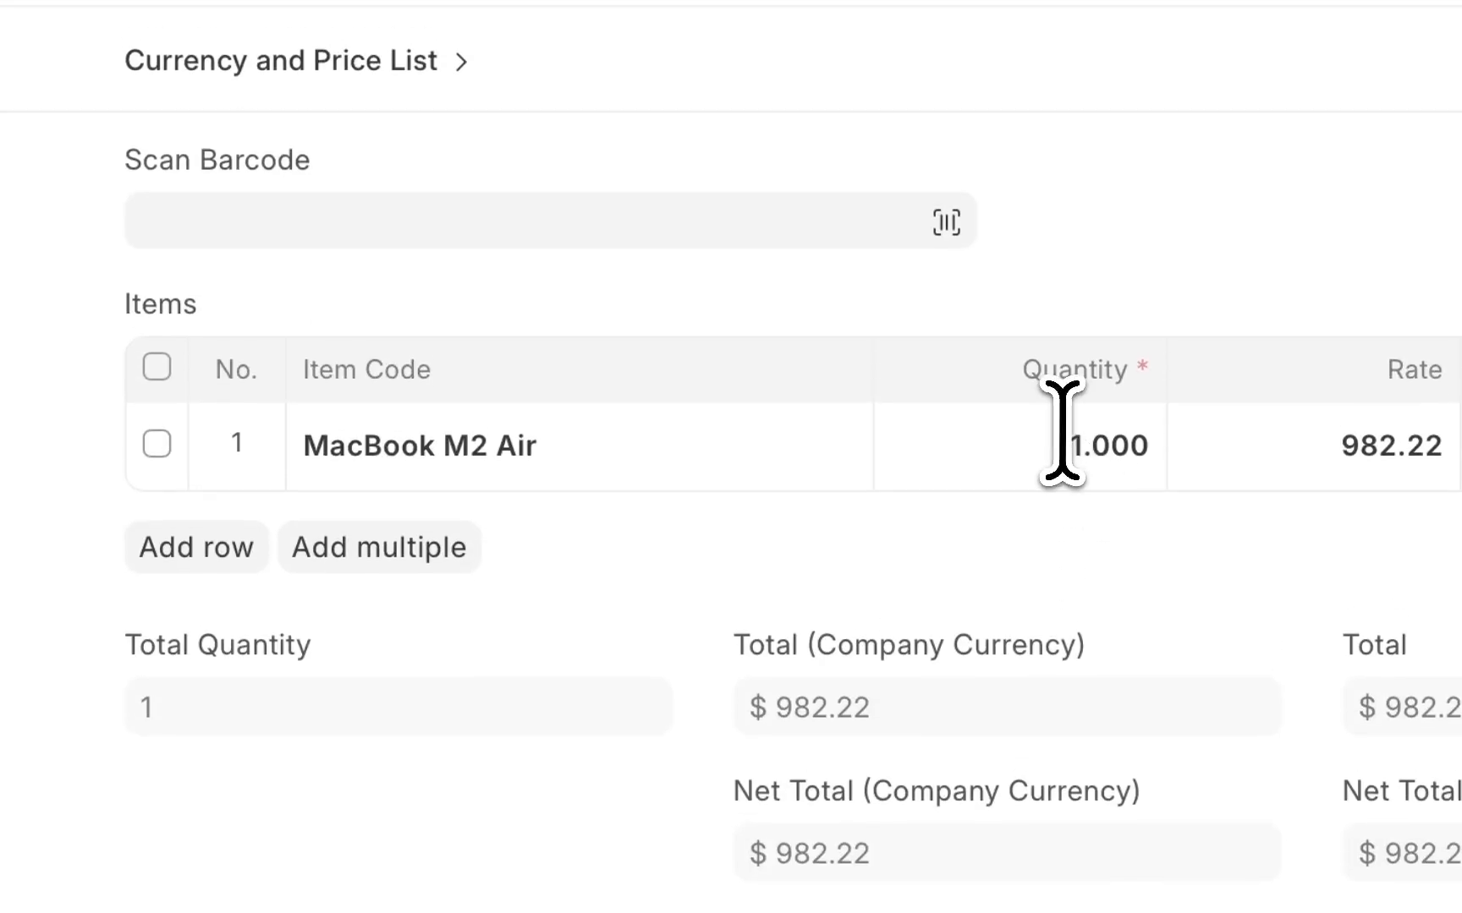
pyautogui.click(1040, 432)
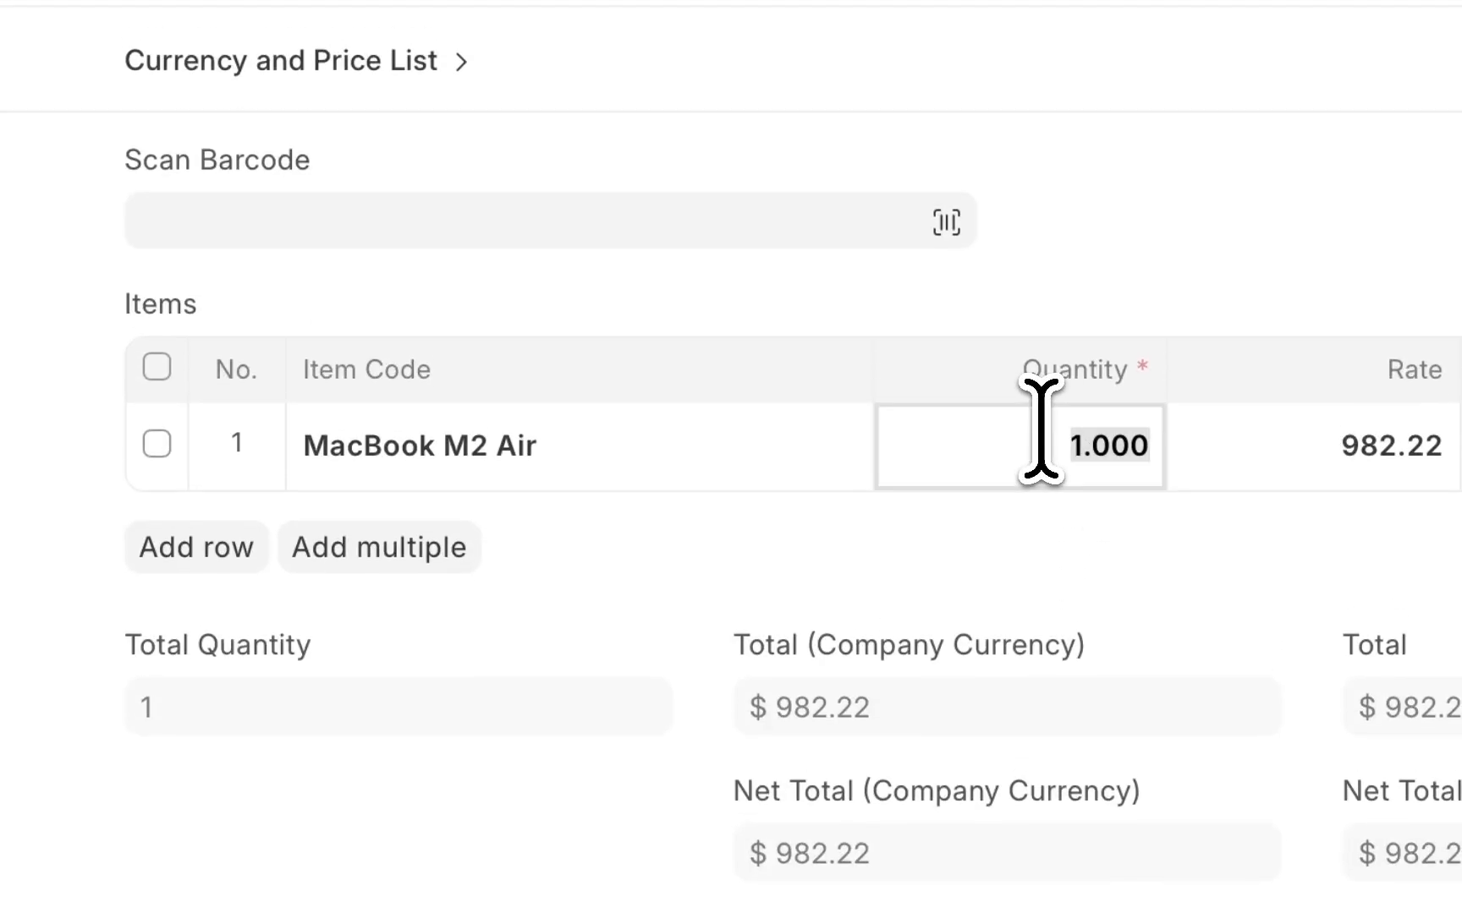
pyautogui.write('5')
pyautogui.click(1106, 311)
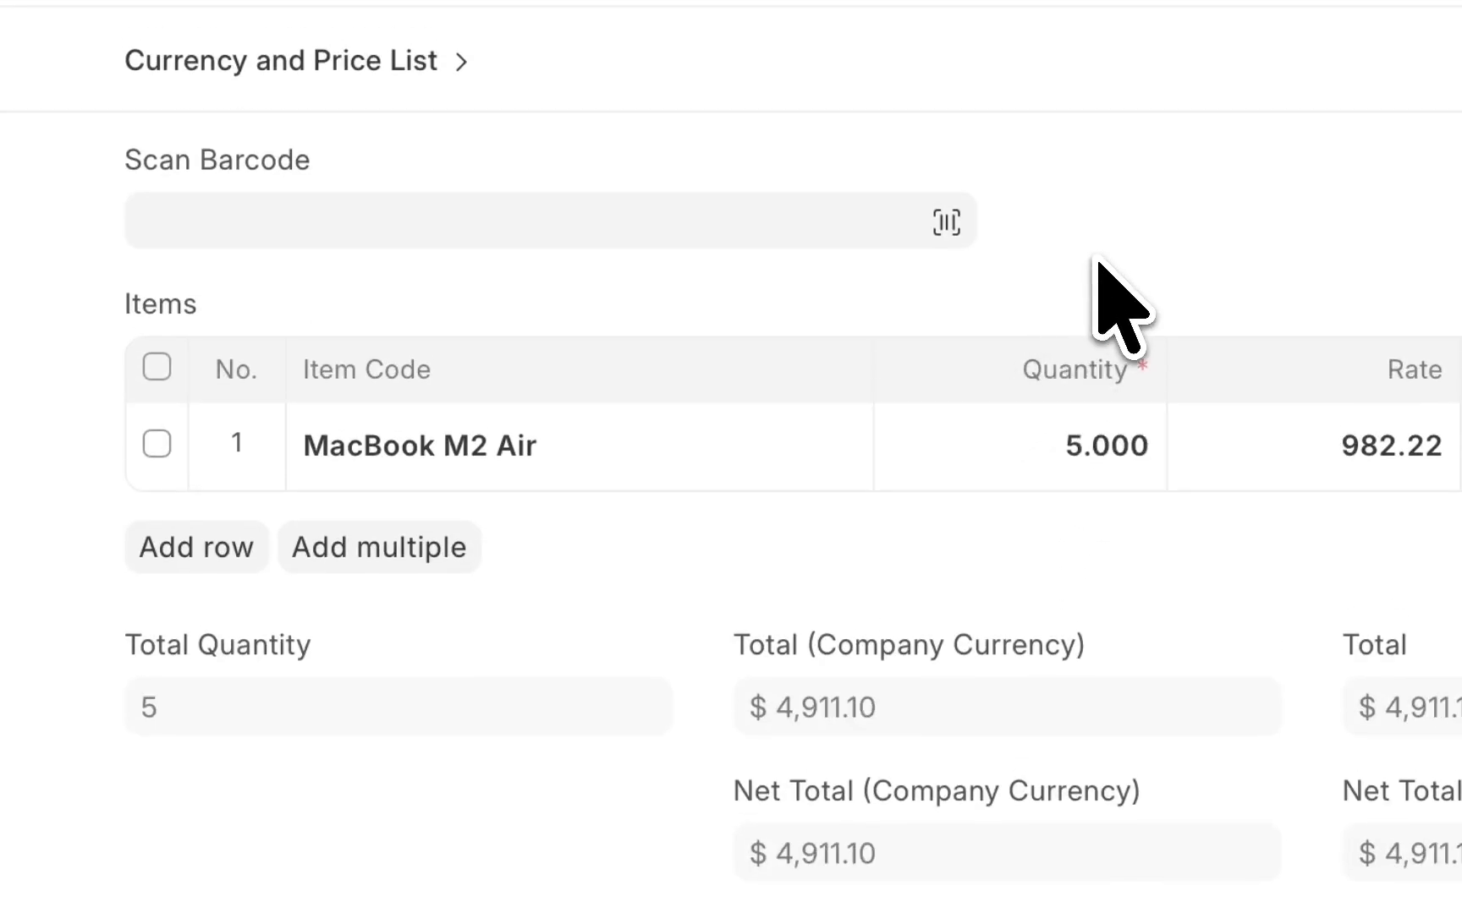
# Add a second item row for Ergonomic Chair with a quantity of 2
pyautogui.click(228, 545)
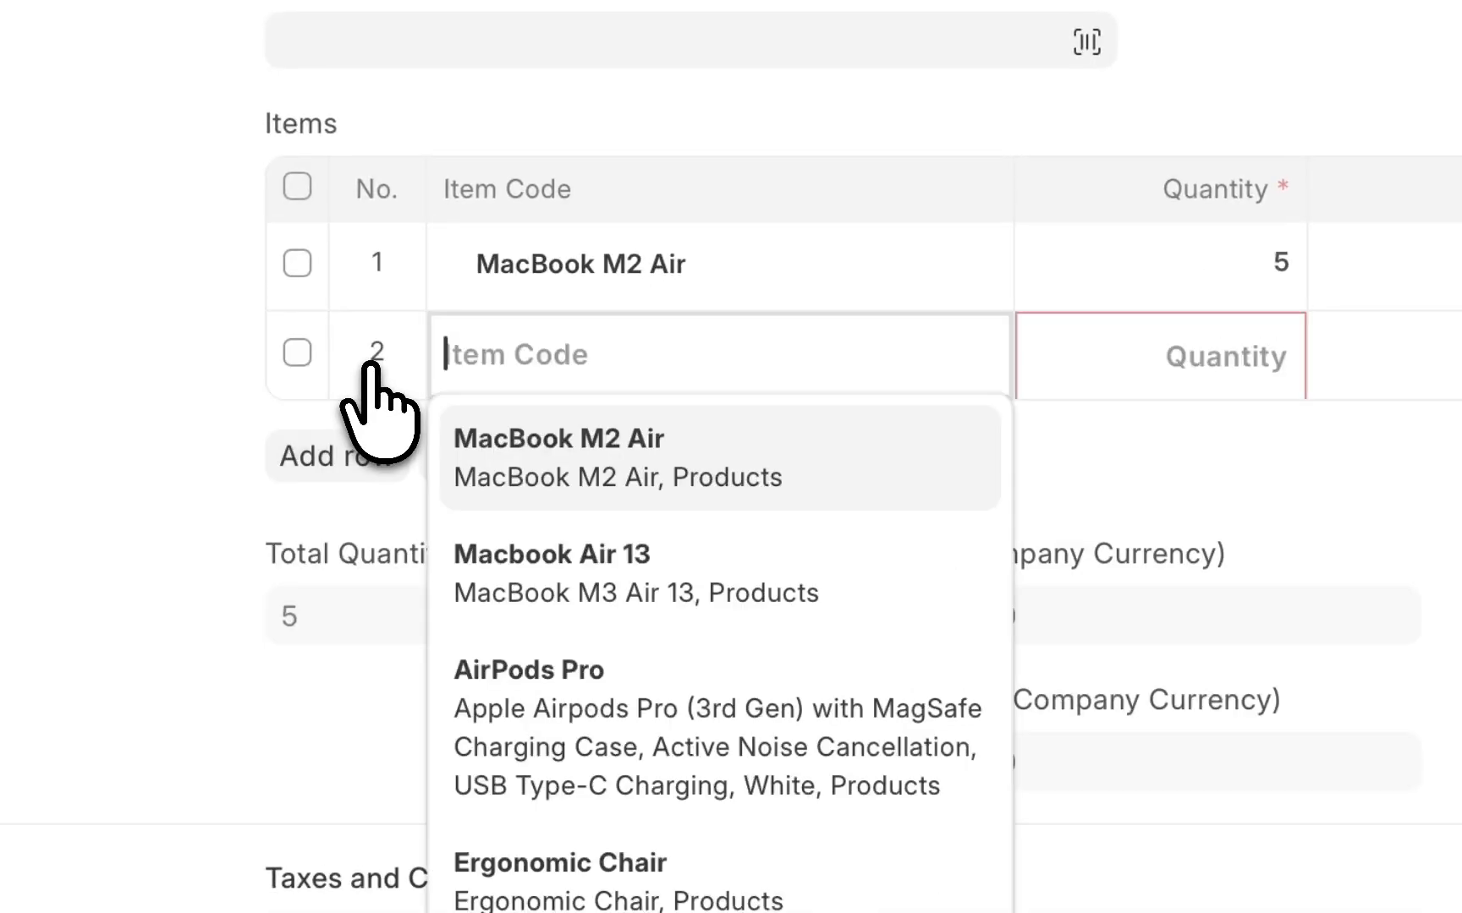
pyautogui.scroll(-5, 555, 548)
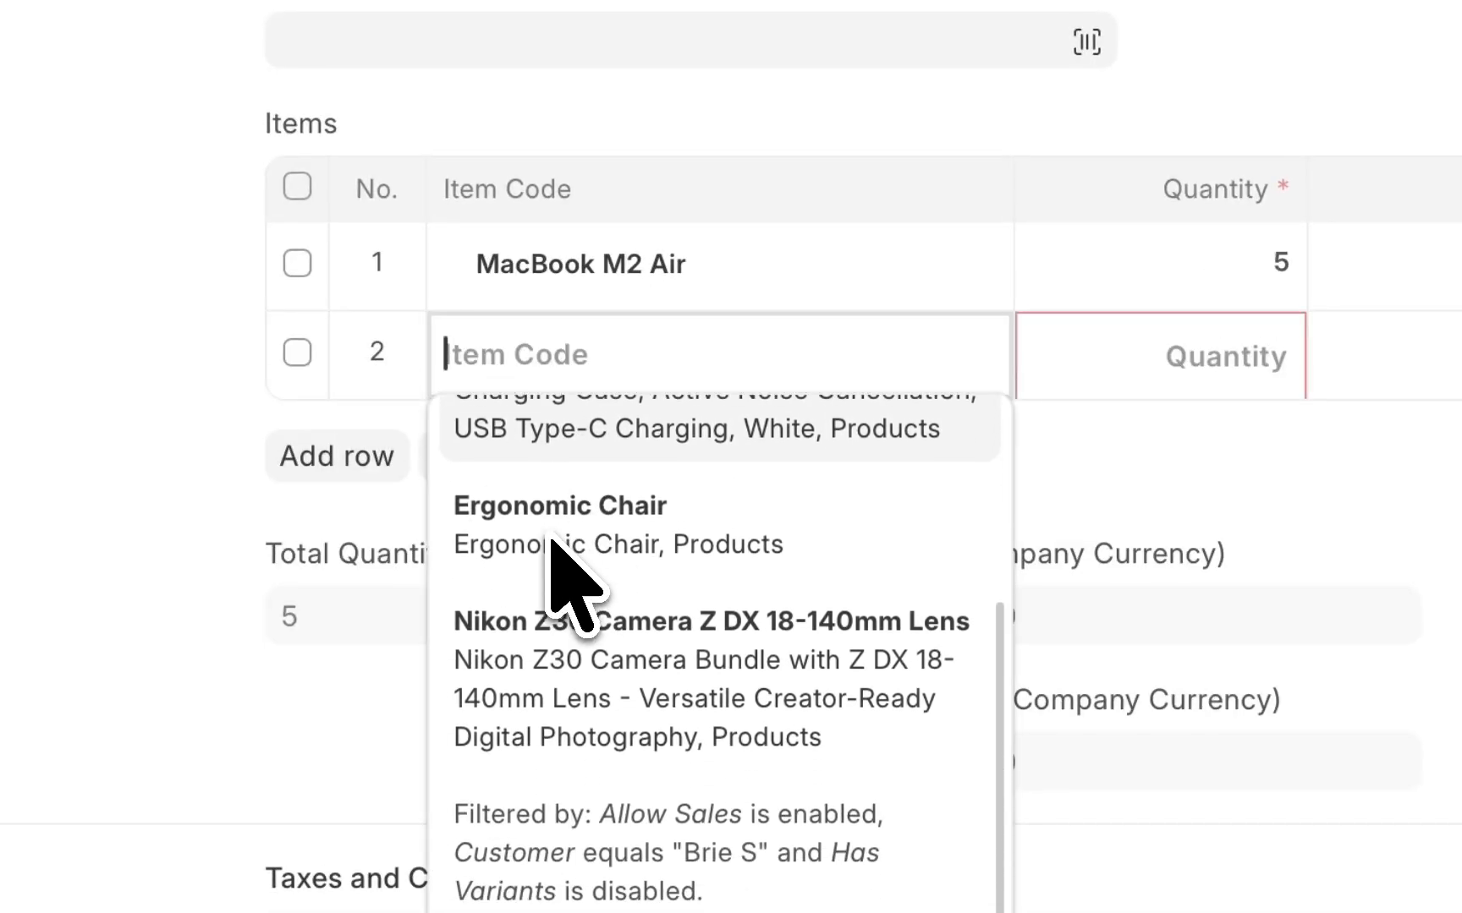
pyautogui.click(570, 525)
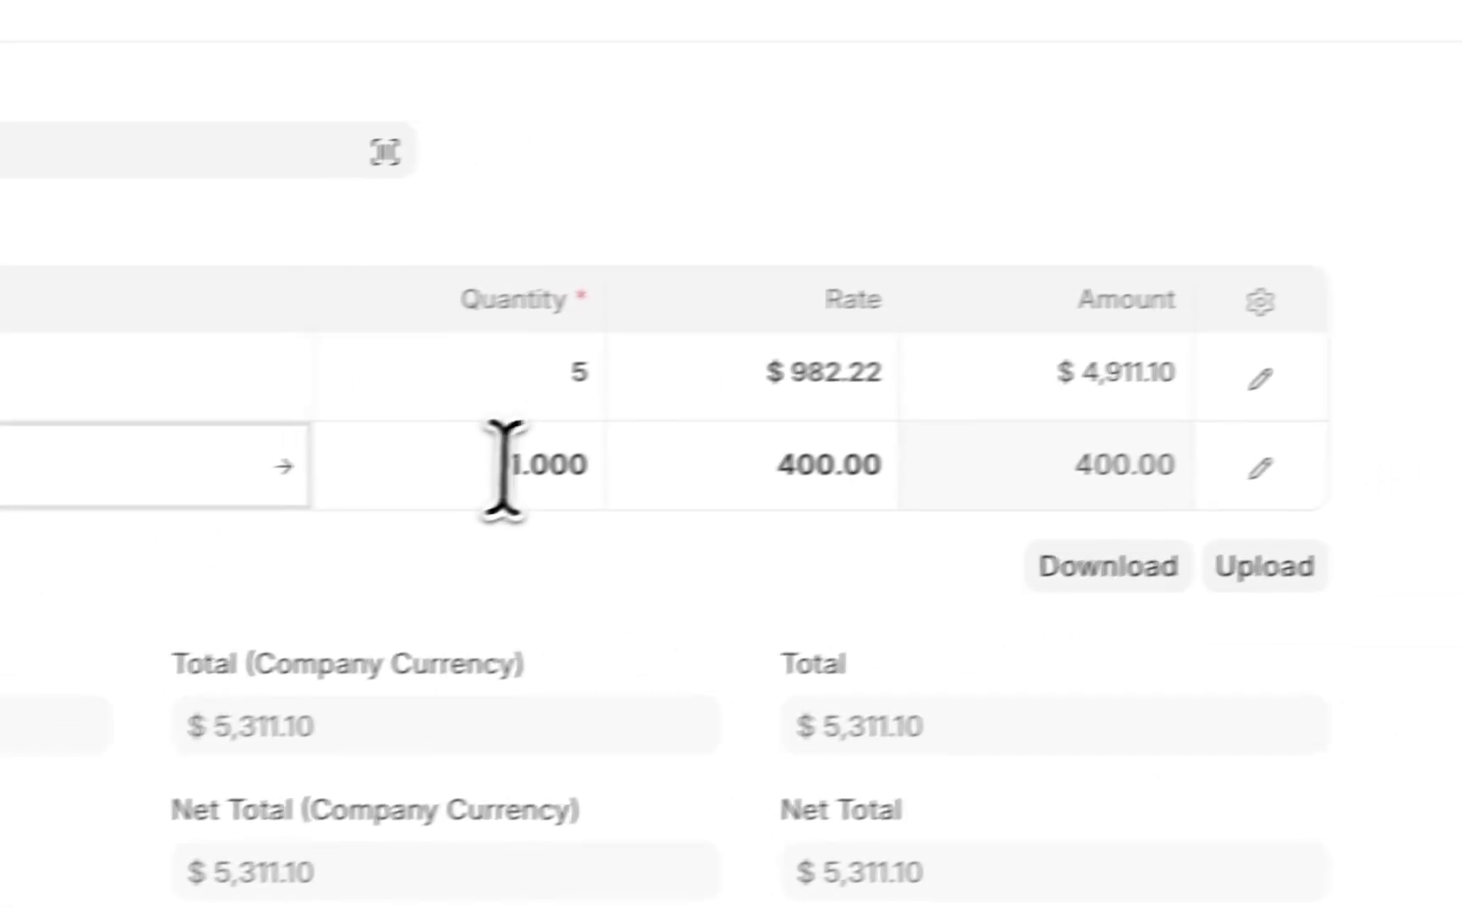
pyautogui.click(1205, 356)
pyautogui.write('2')
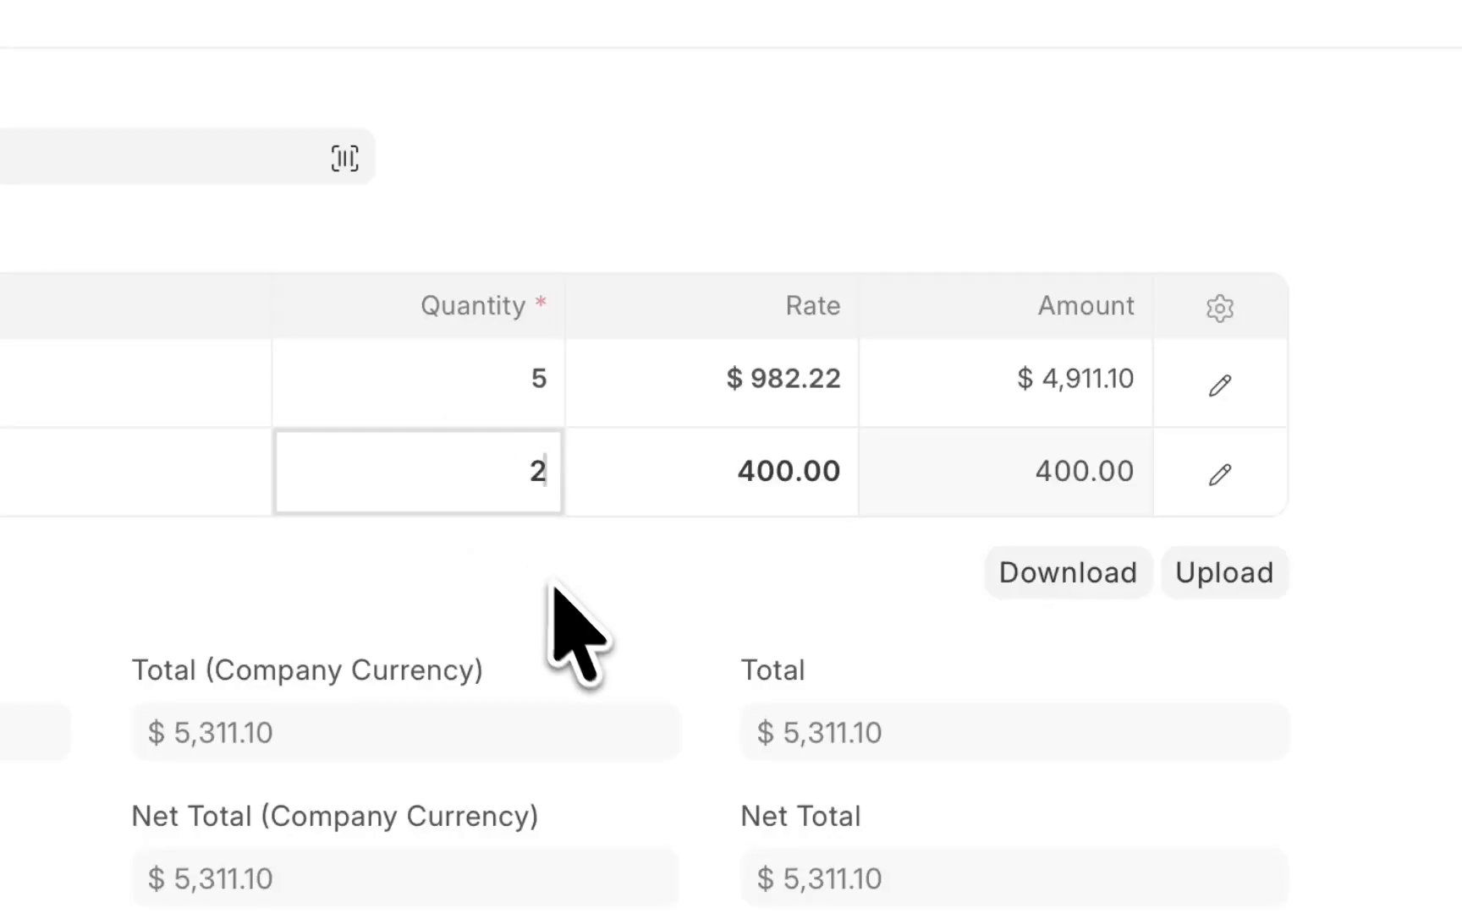
pyautogui.click(558, 626)
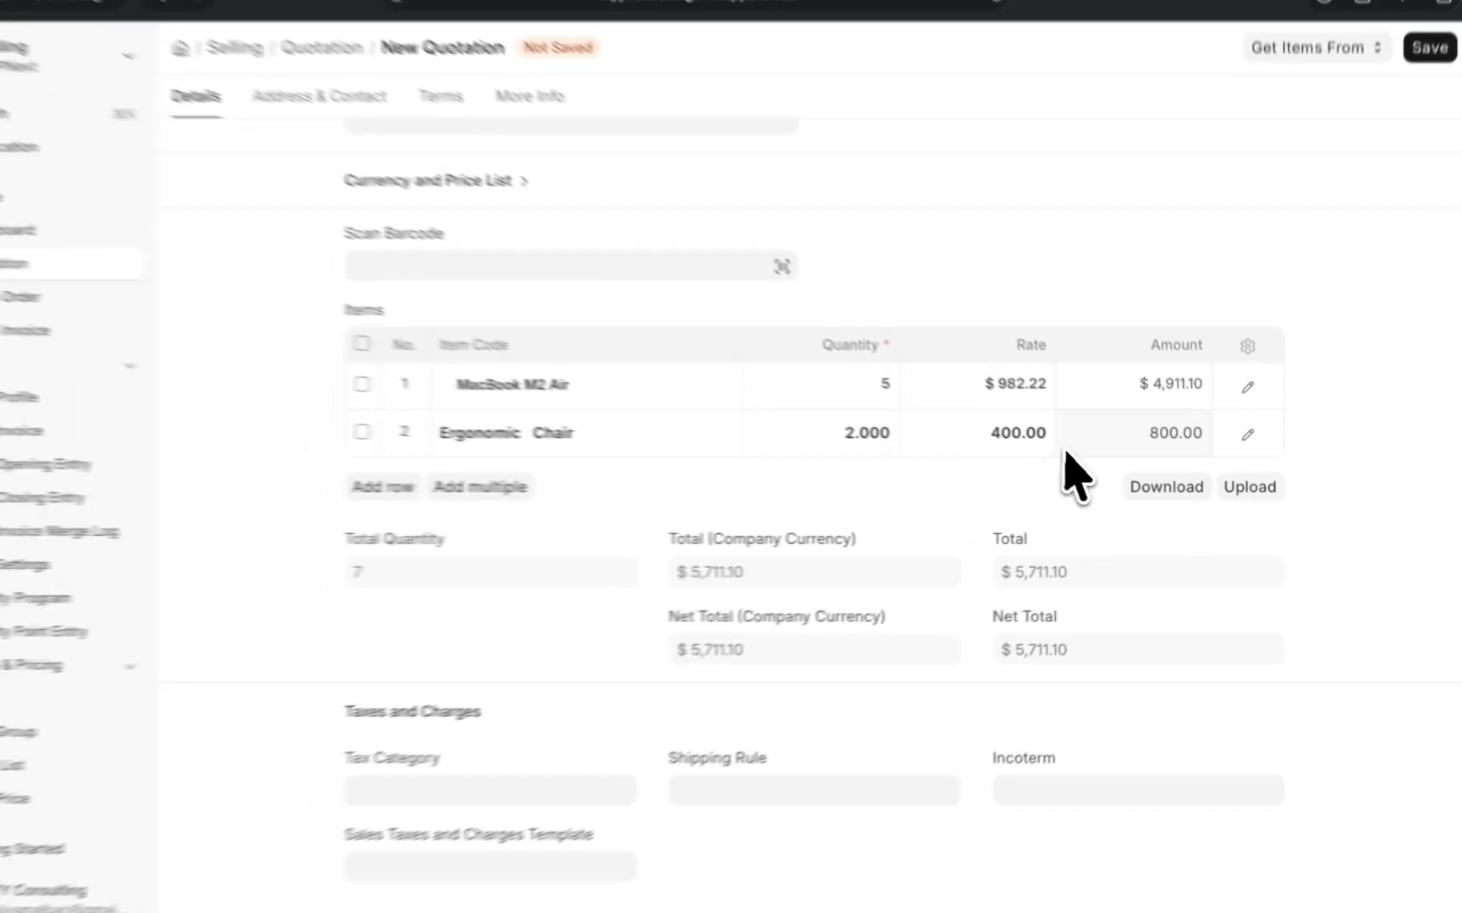
# Examine the MacBook M2 Air row's detail form, including its Description section, and close it
pyautogui.click(1230, 389)
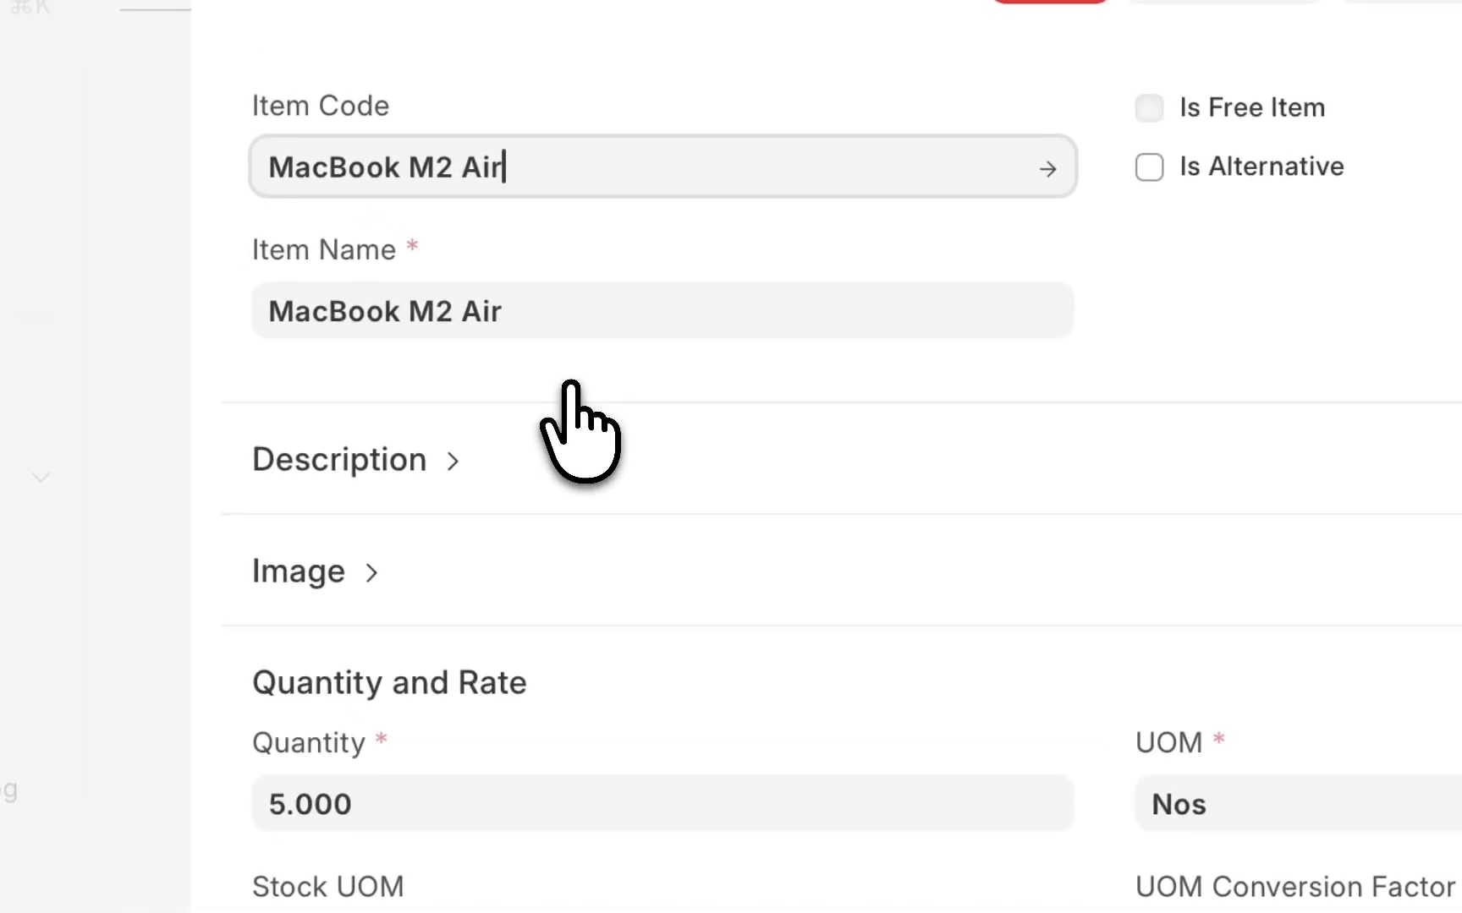
pyautogui.click(490, 457)
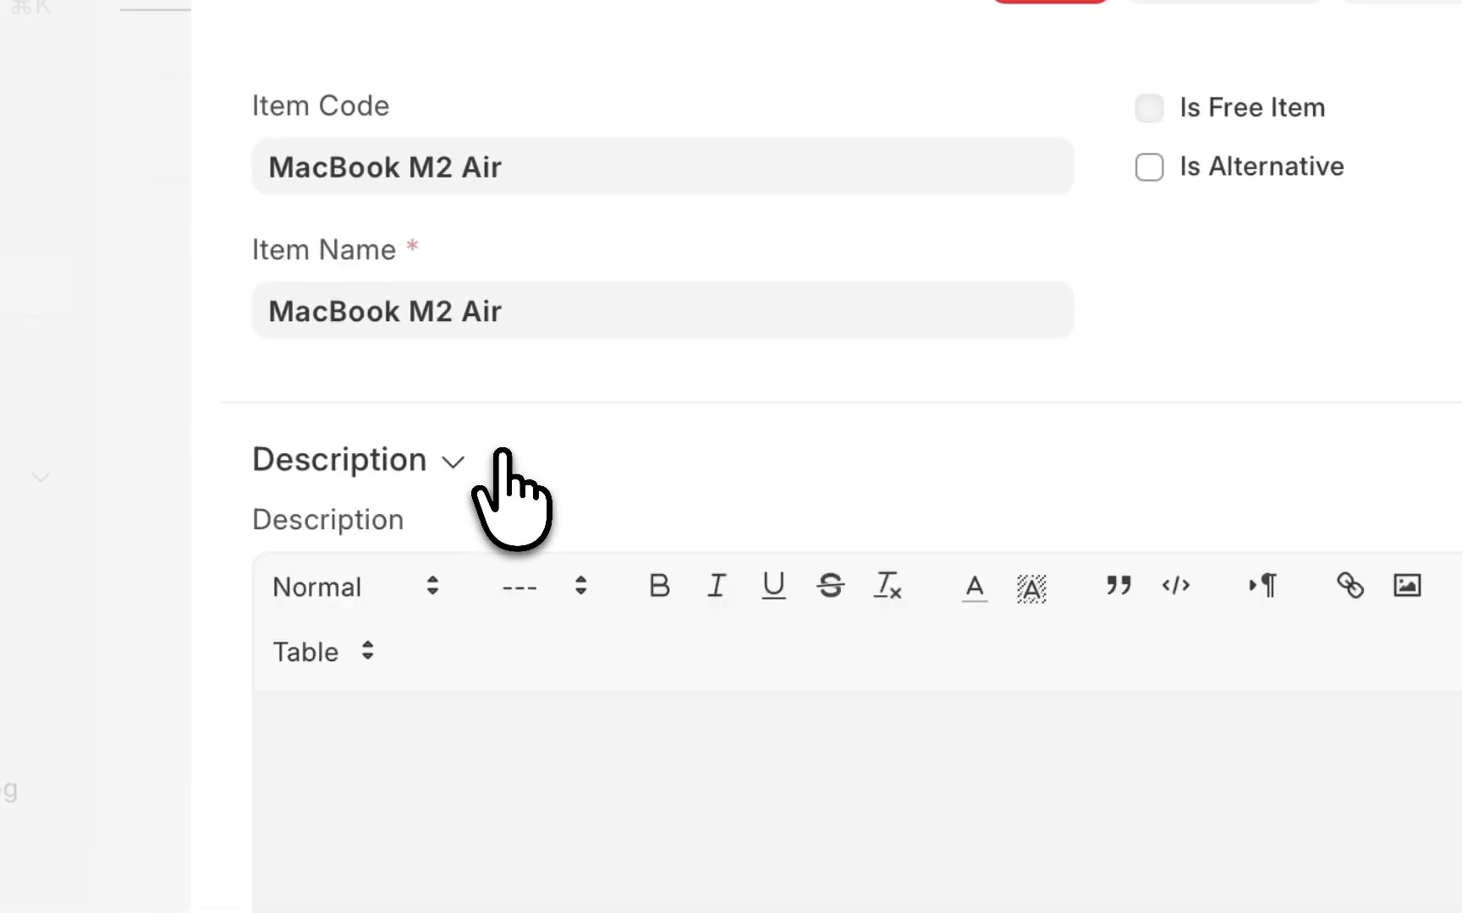
pyautogui.scroll(-3, 495, 668)
pyautogui.scroll(5, 493, 689)
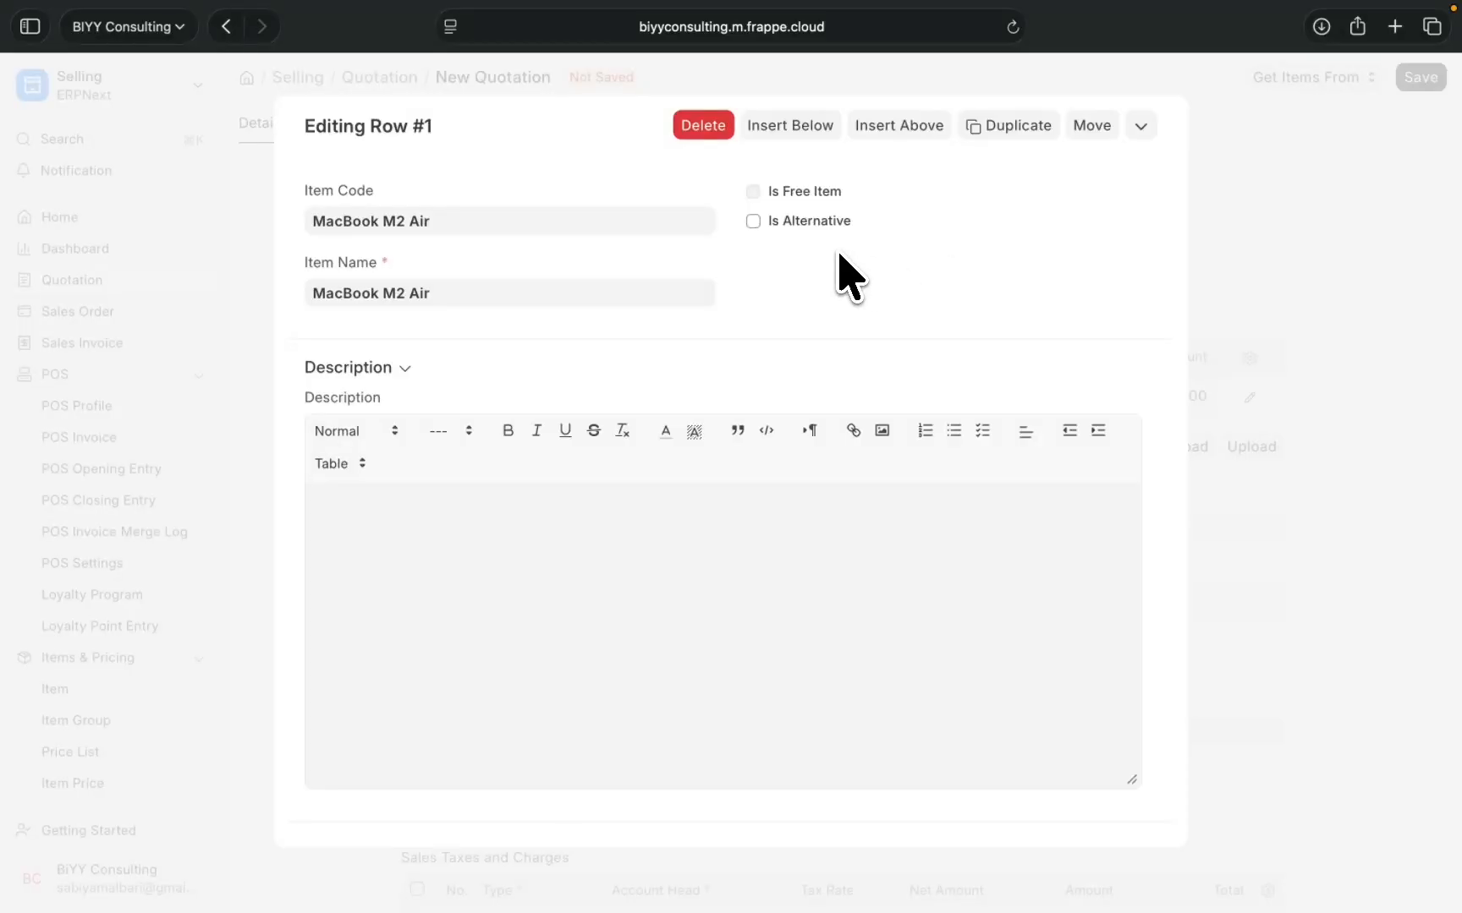
pyautogui.click(1212, 273)
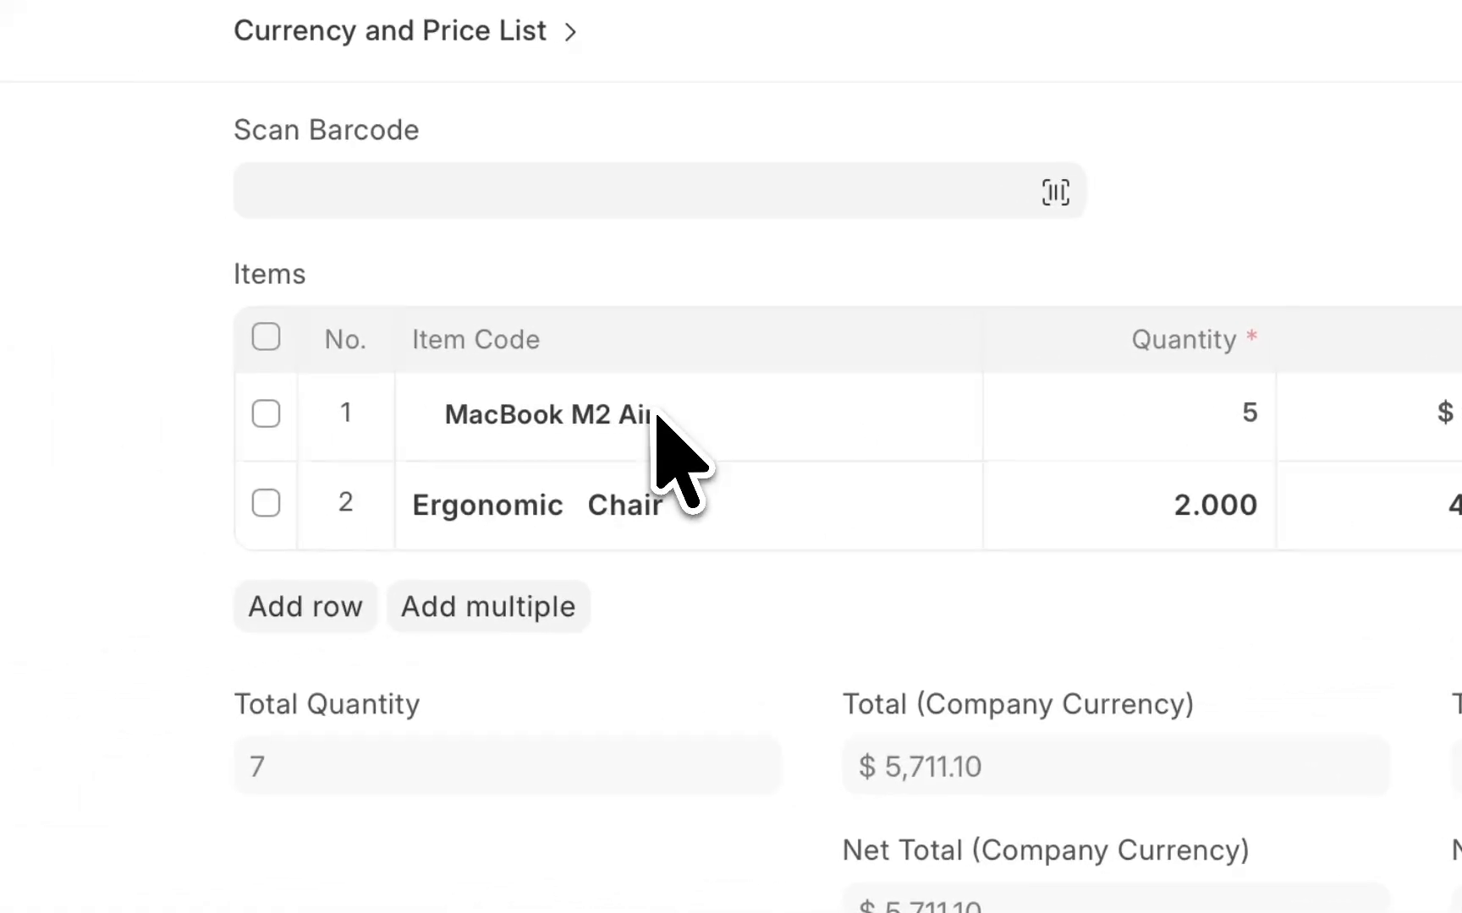
# Delete the Ergonomic Chair row from the items table
pyautogui.click(266, 504)
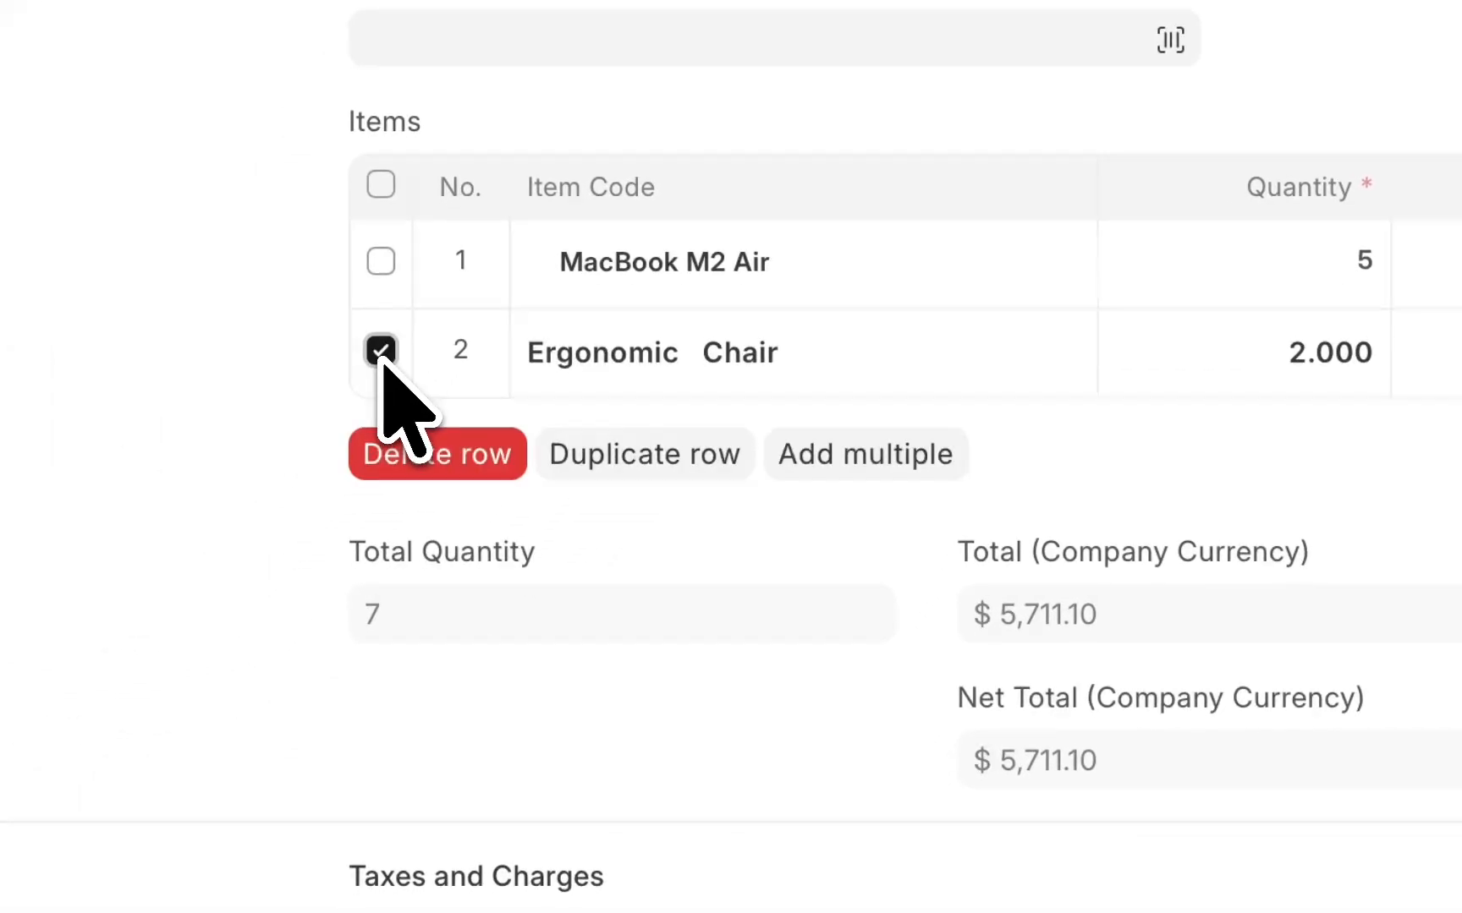
pyautogui.click(453, 461)
# Add a second item row for Macbook Air 13 with a quantity of 5
pyautogui.click(427, 376)
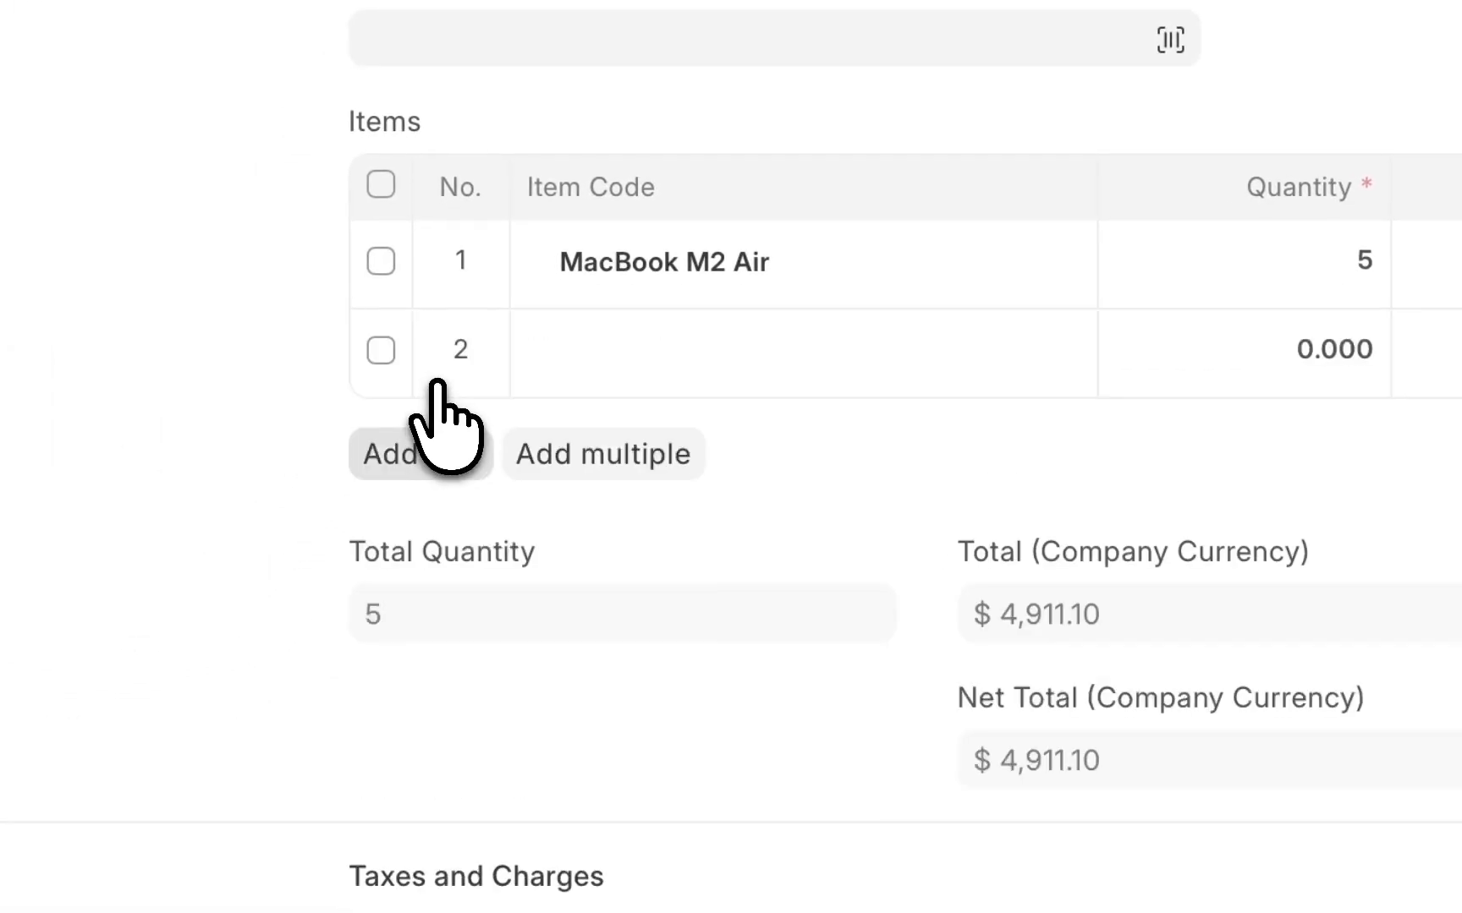
pyautogui.click(650, 565)
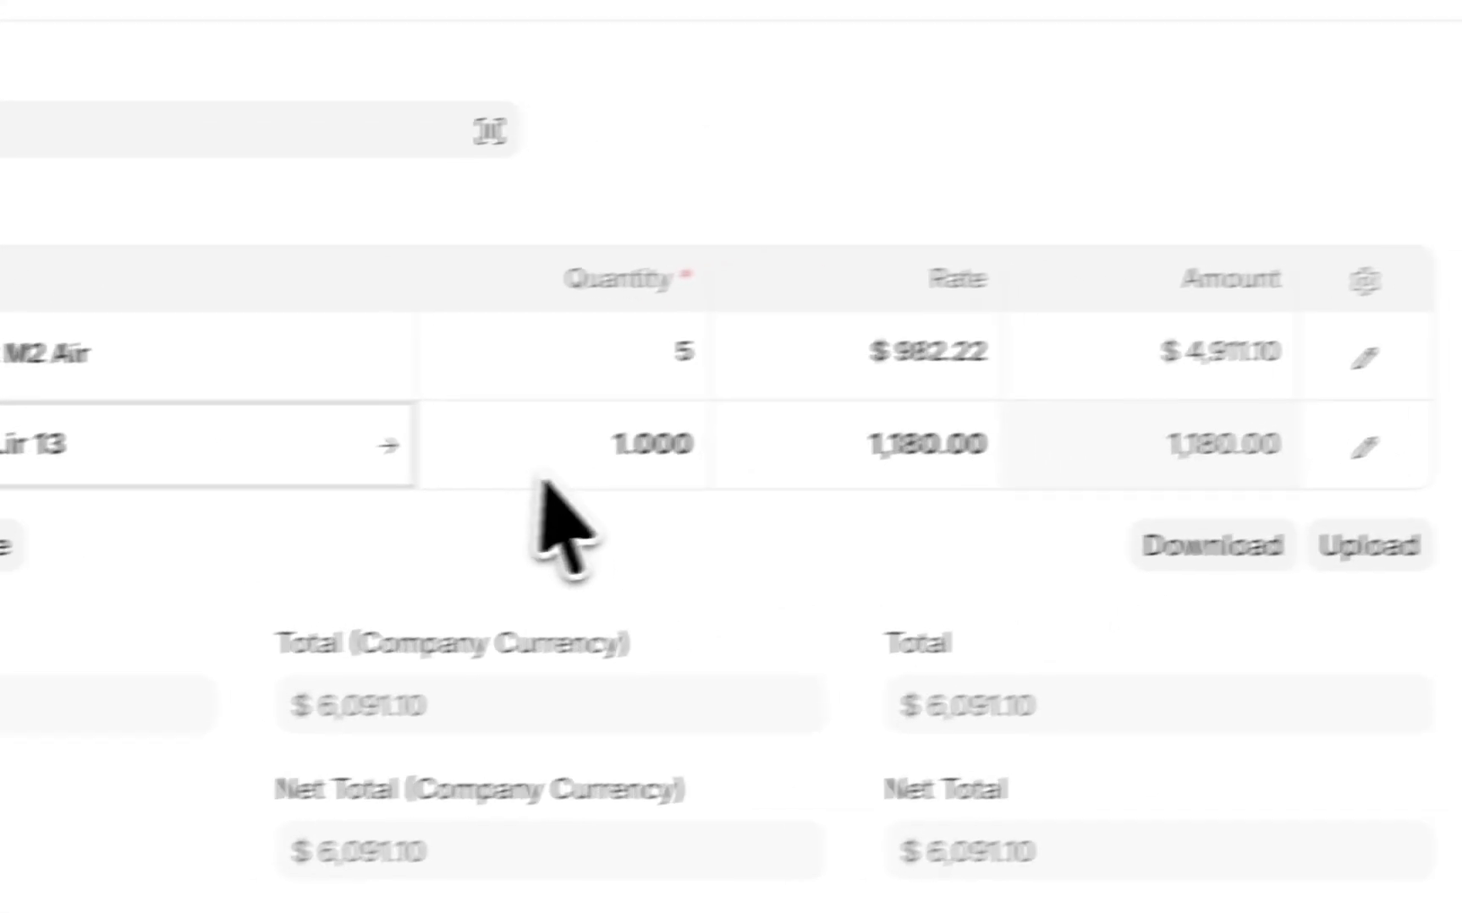
pyautogui.click(629, 457)
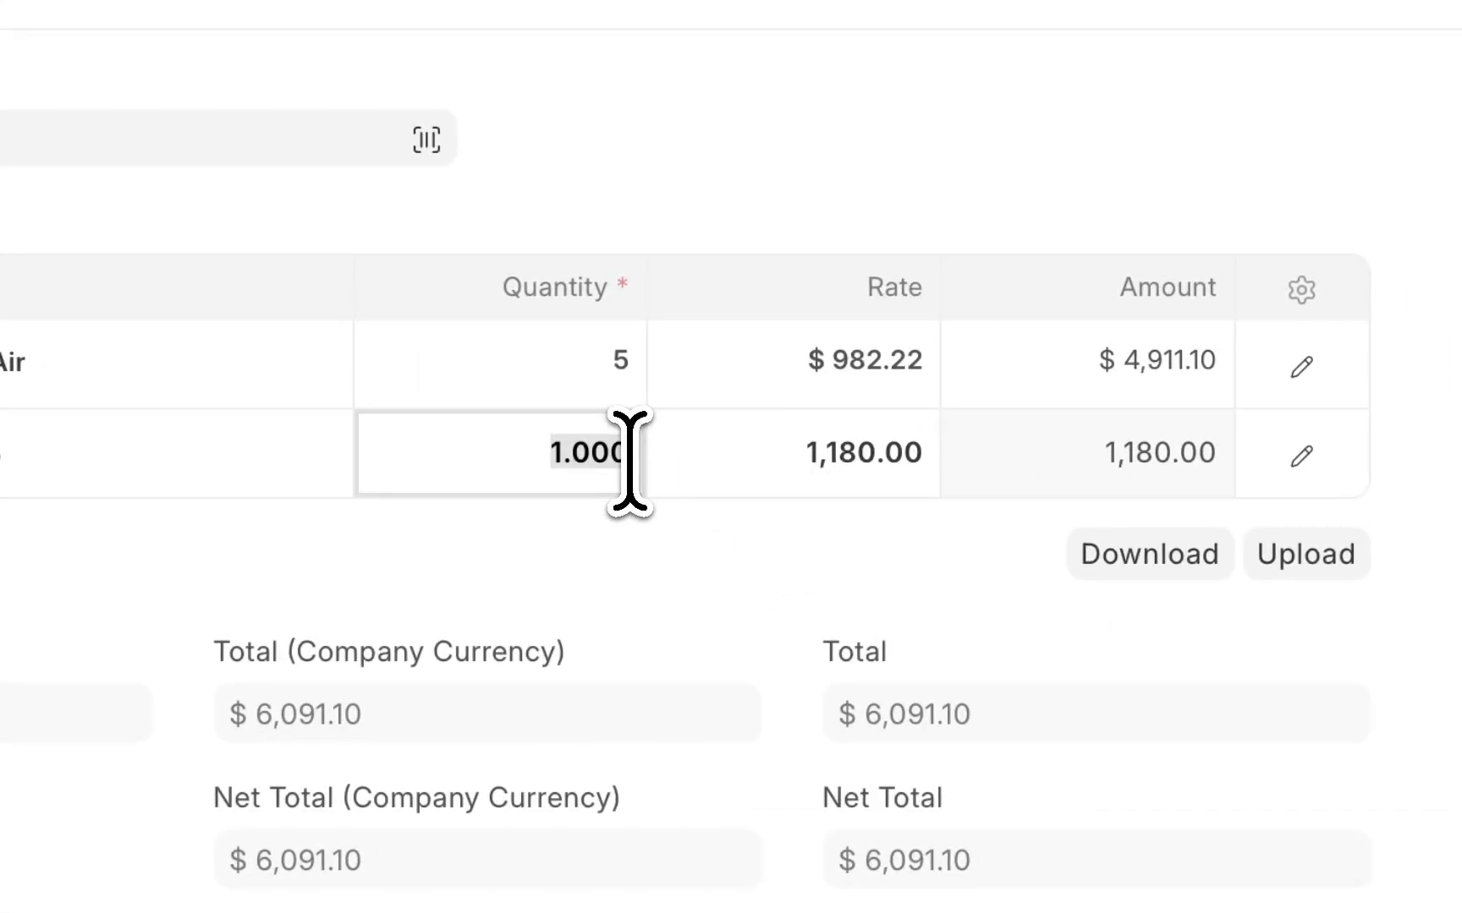
pyautogui.write('4')
pyautogui.press('BackSpace')
pyautogui.write('5')
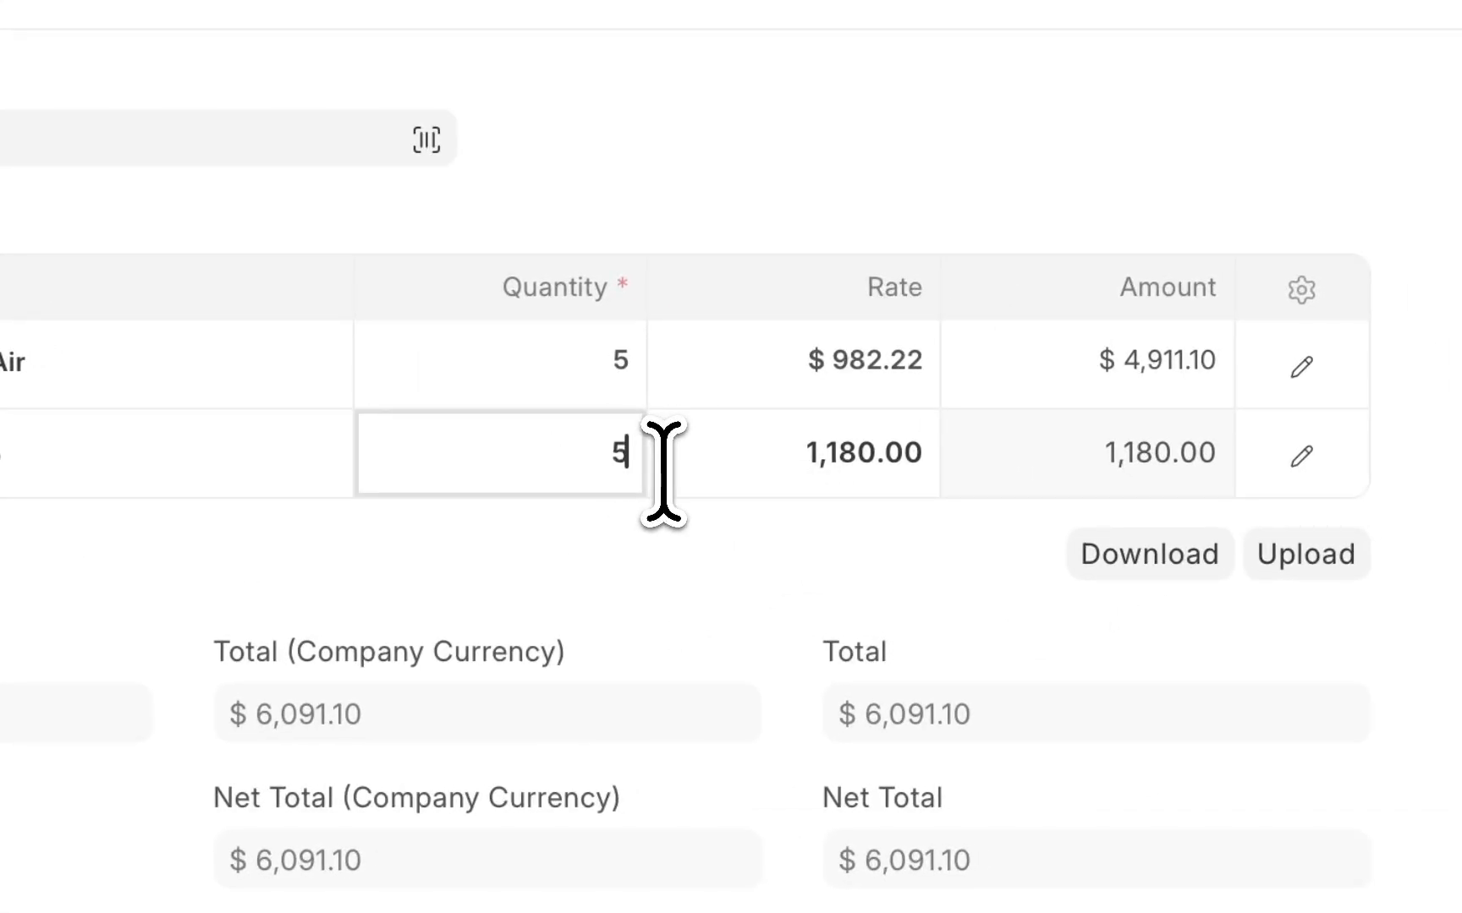
# View the detail form of the Macbook Air 13 row and close it, returning to the items table
pyautogui.click(1286, 456)
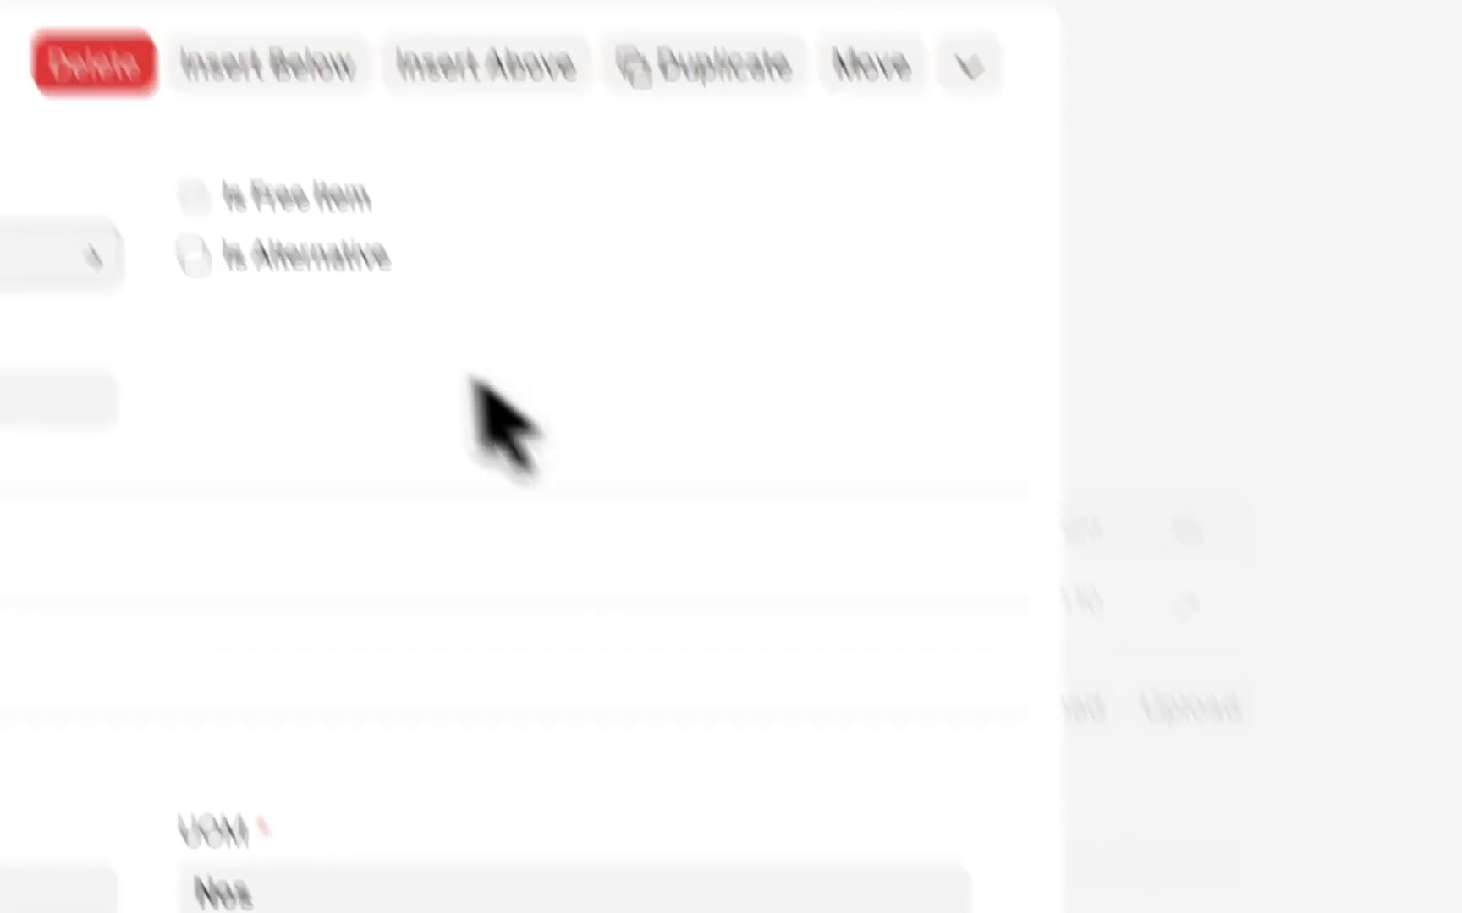
pyautogui.click(208, 60)
pyautogui.click(1263, 546)
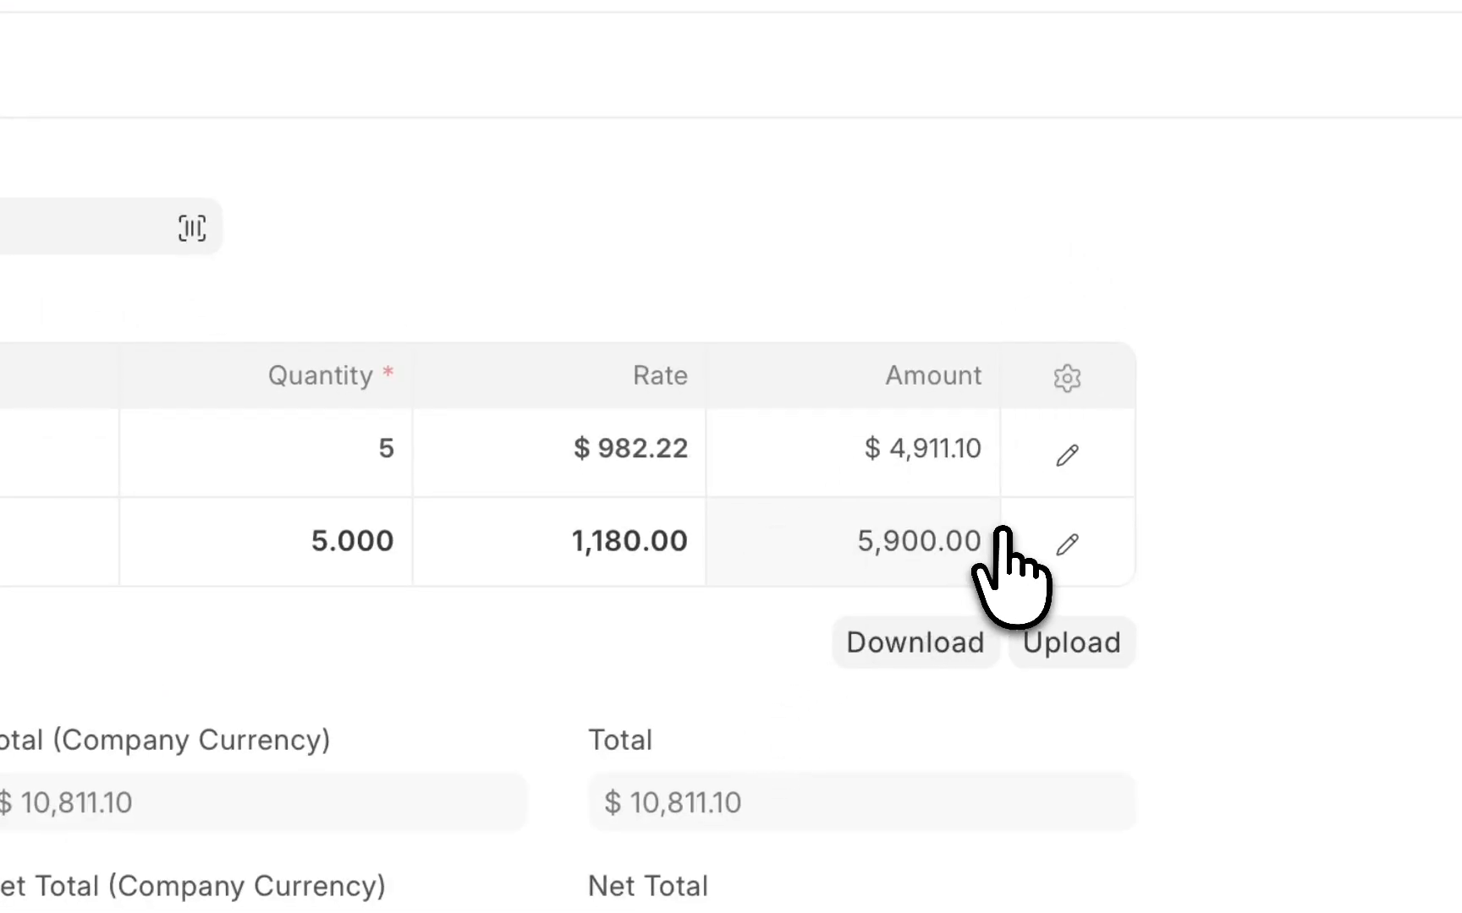
pyautogui.click(1058, 537)
pyautogui.click(1089, 245)
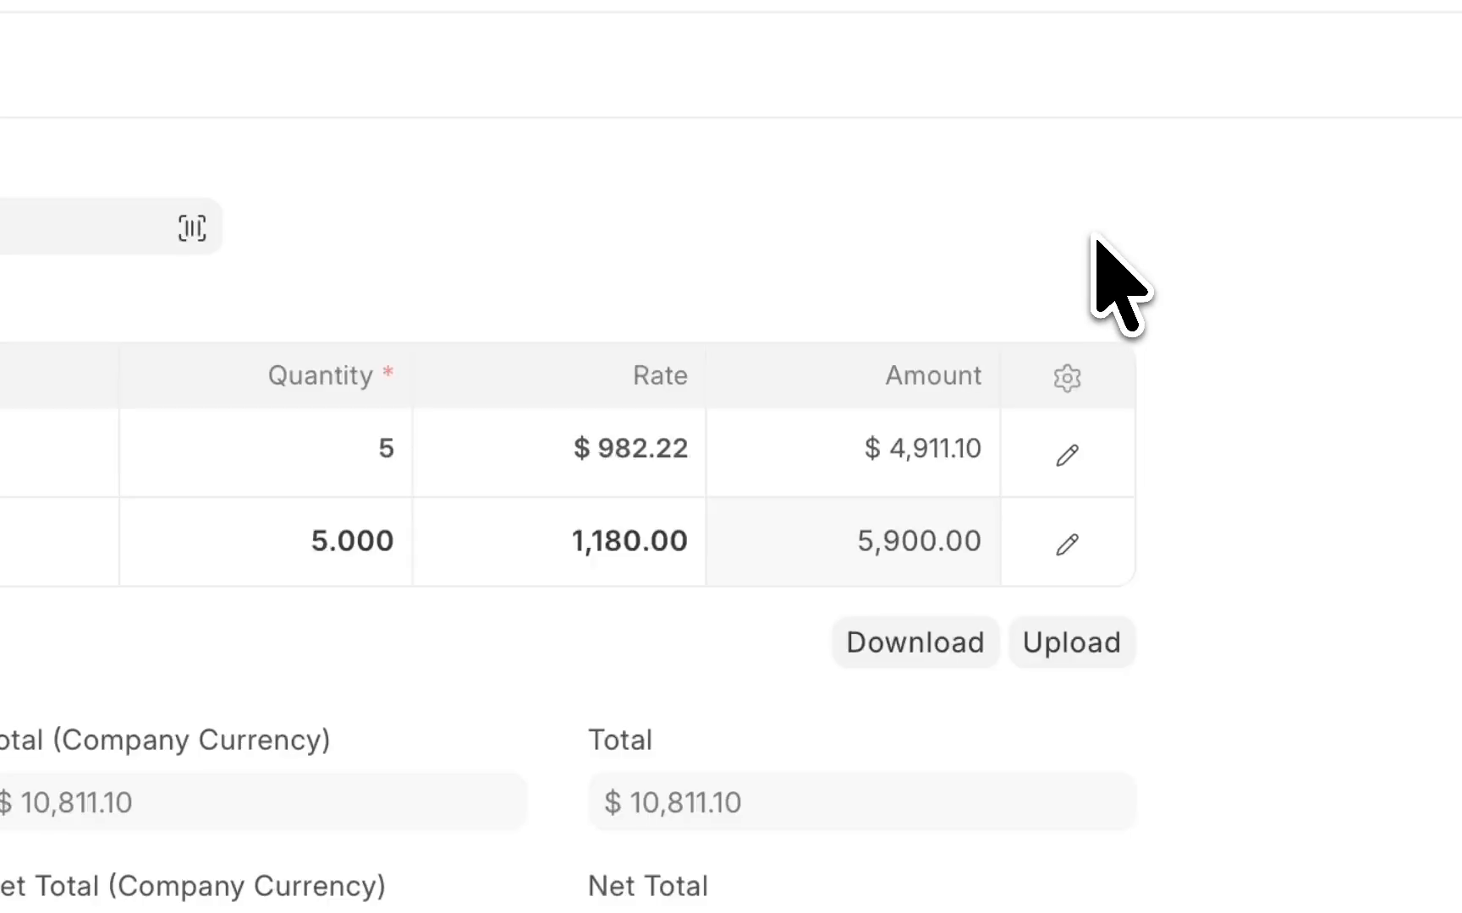
# Save the quotation as a draft and check its items and totals
pyautogui.scroll(-5, 385, 773)
pyautogui.scroll(3, 385, 773)
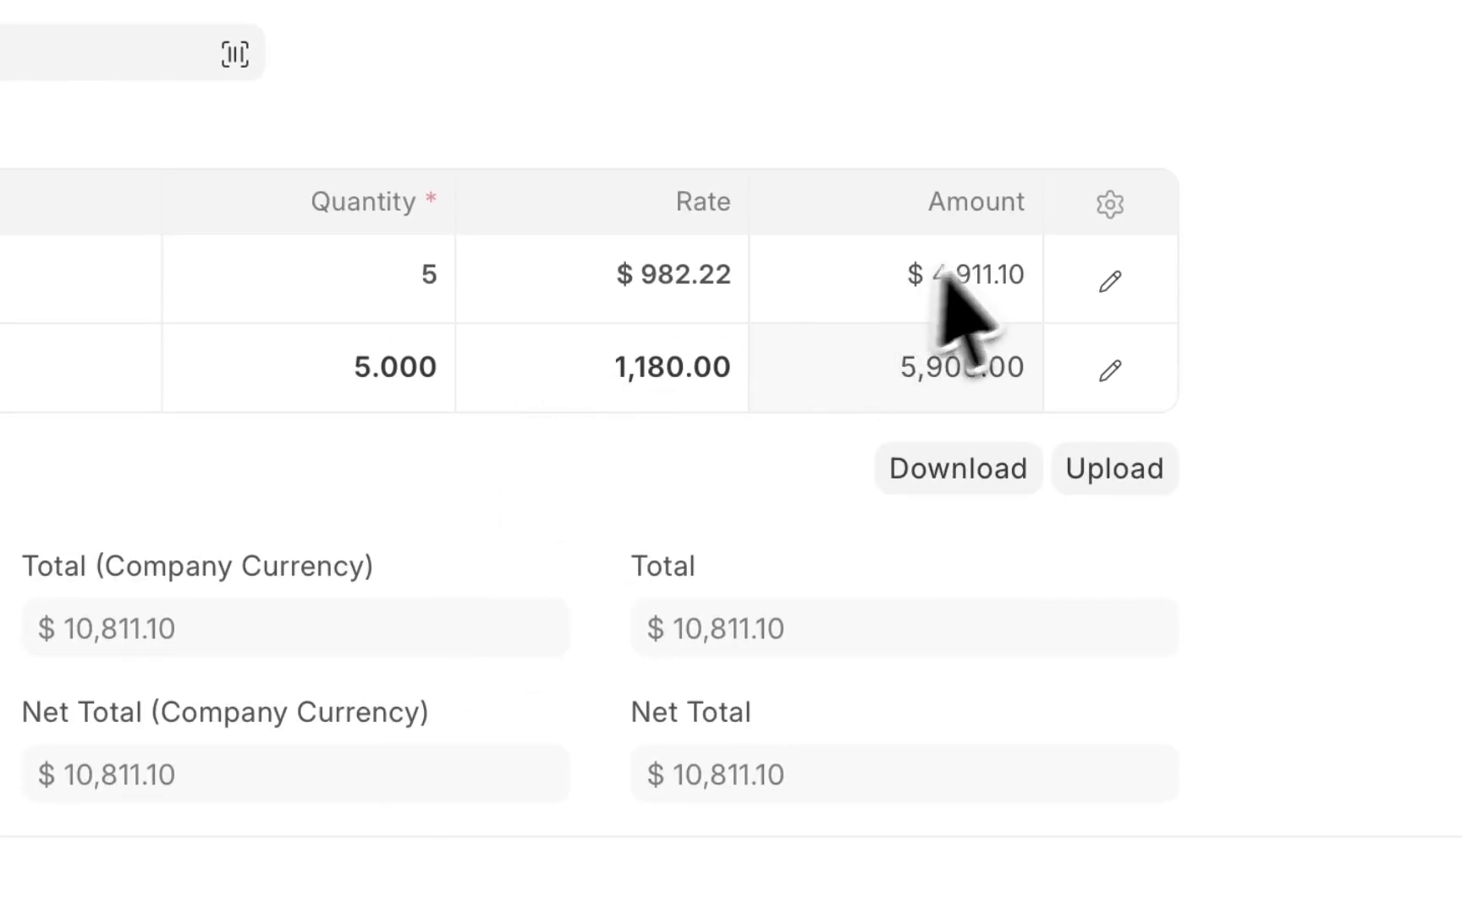
pyautogui.click(1348, 159)
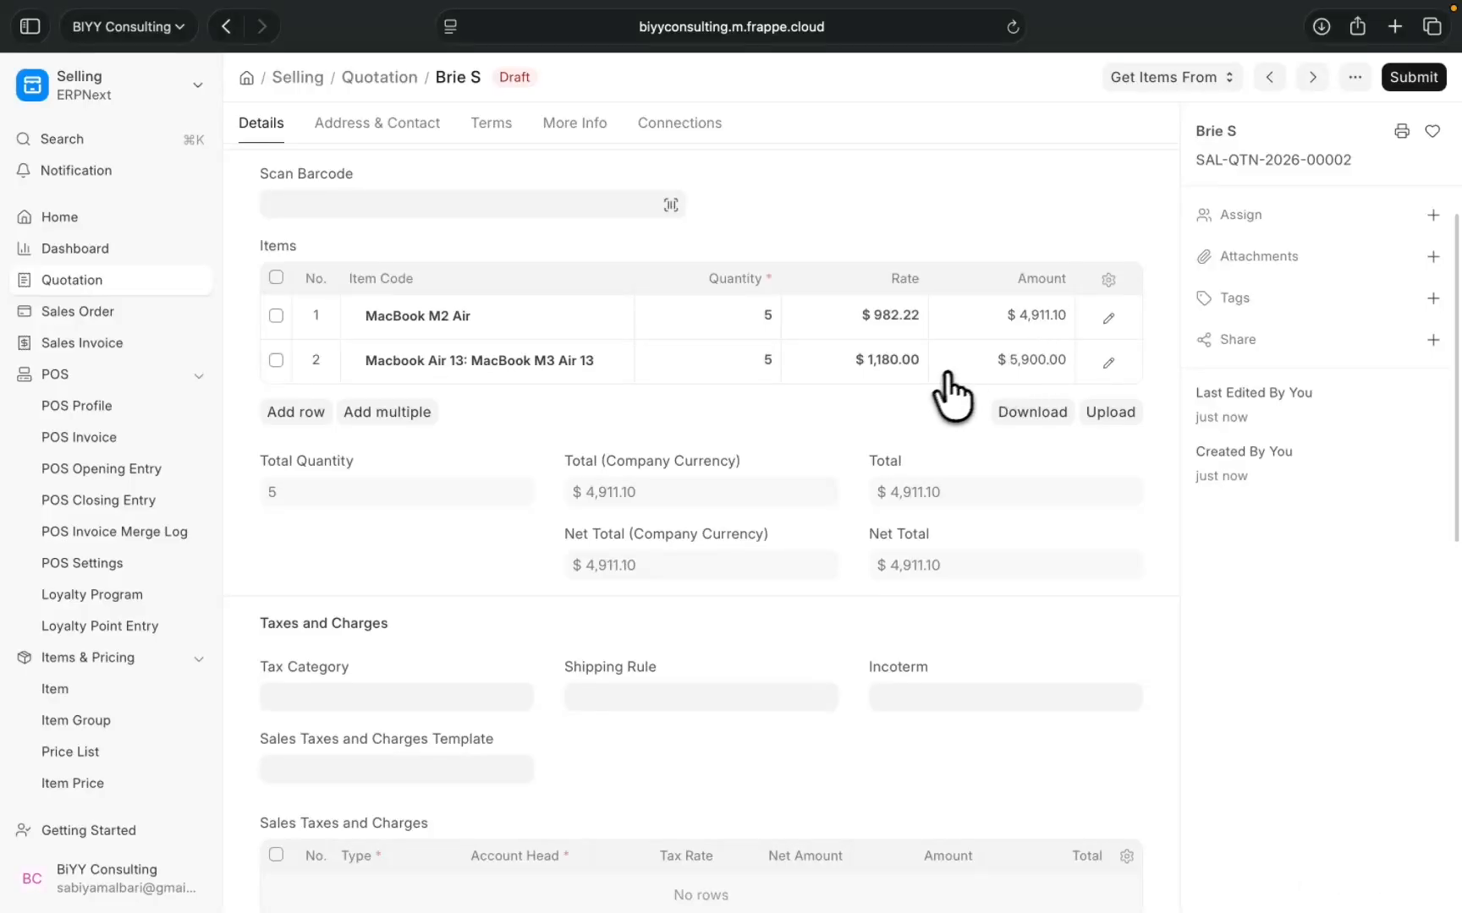
pyautogui.scroll(4, 943, 423)
pyautogui.scroll(-3, 939, 444)
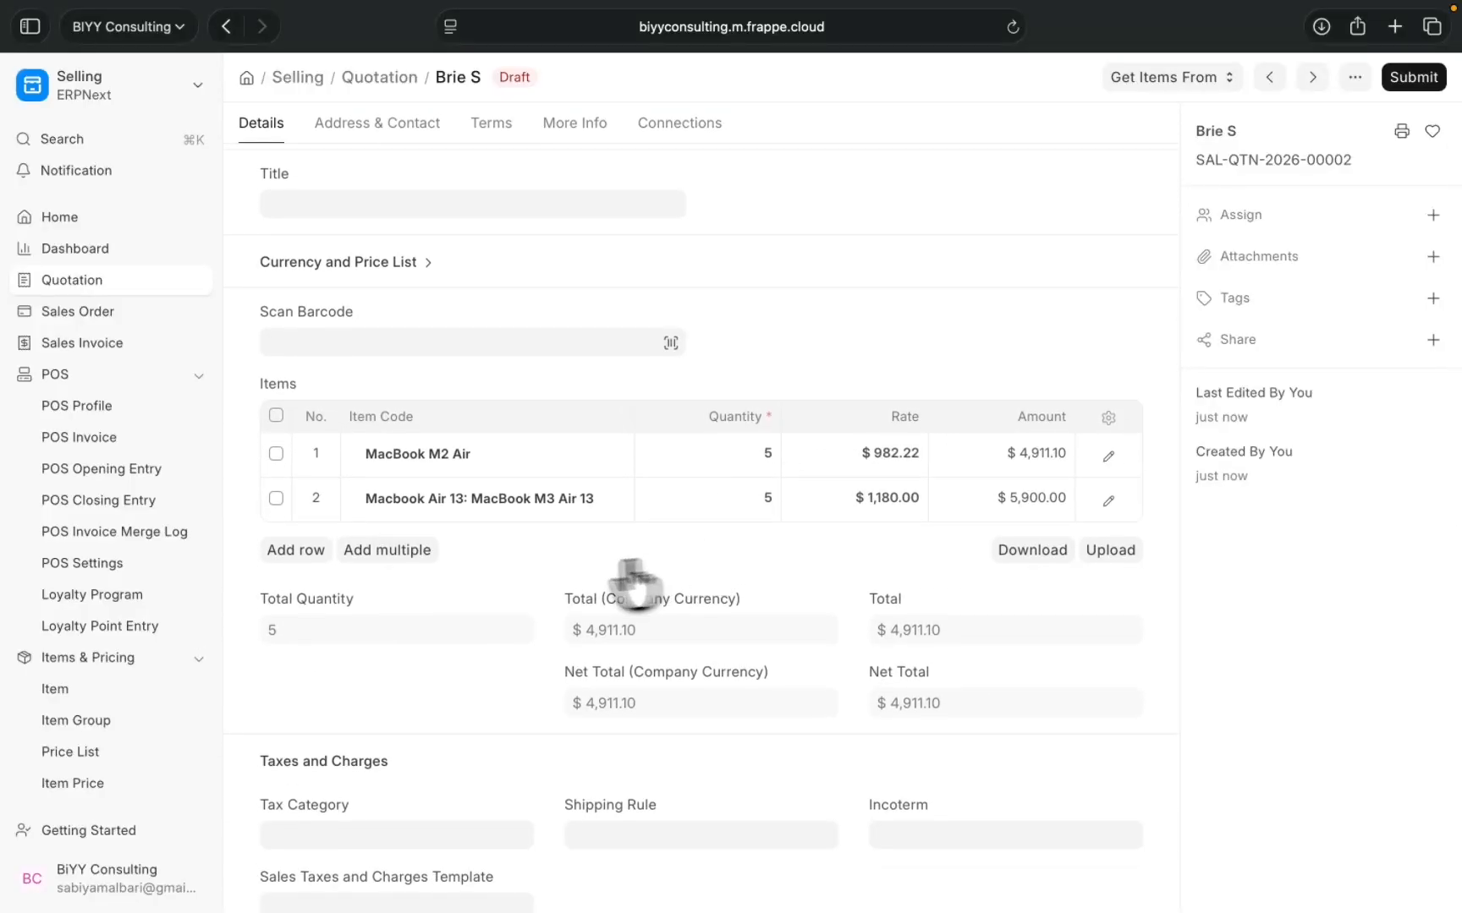
pyautogui.scroll(-1, 452, 577)
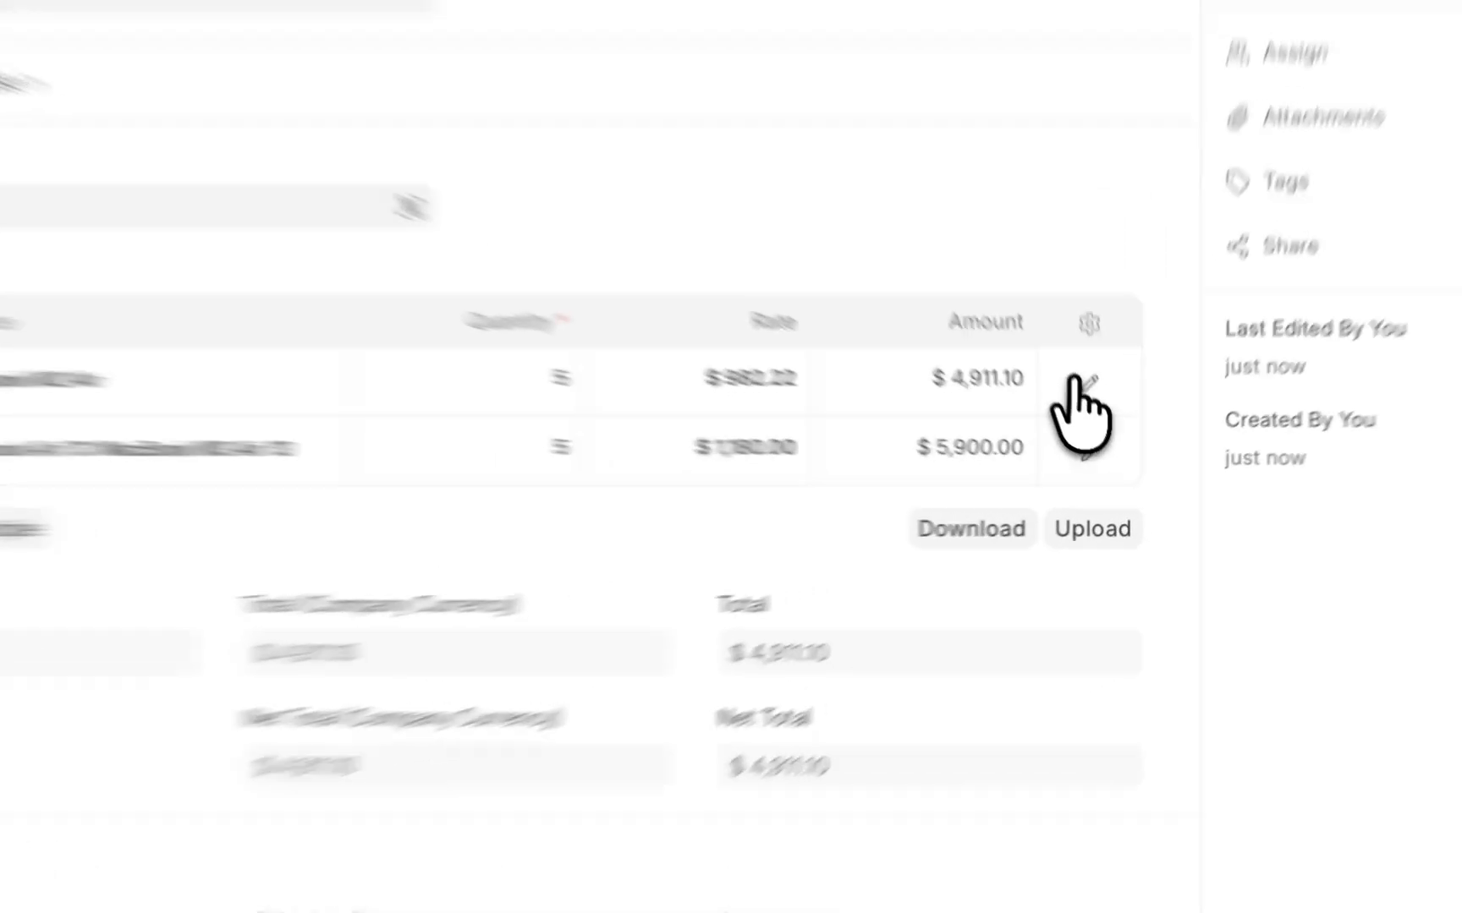
# Examine the MacBook M2 Air row's detail form from quantity and rates down to warehouse and planning, and close it
pyautogui.click(1074, 382)
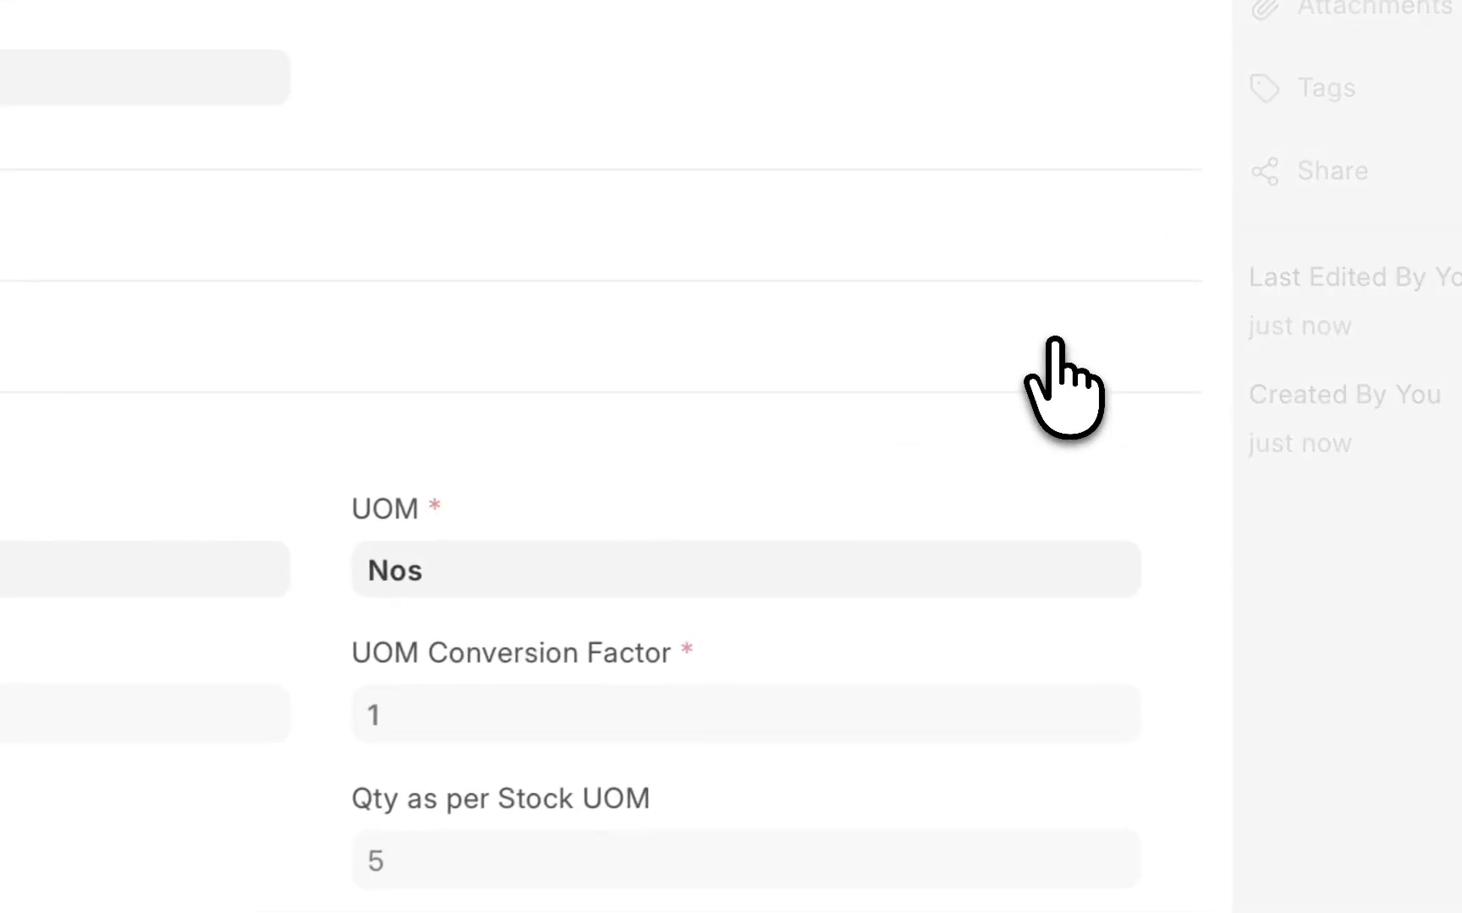
pyautogui.scroll(-10, 507, 529)
pyautogui.scroll(-3, 406, 491)
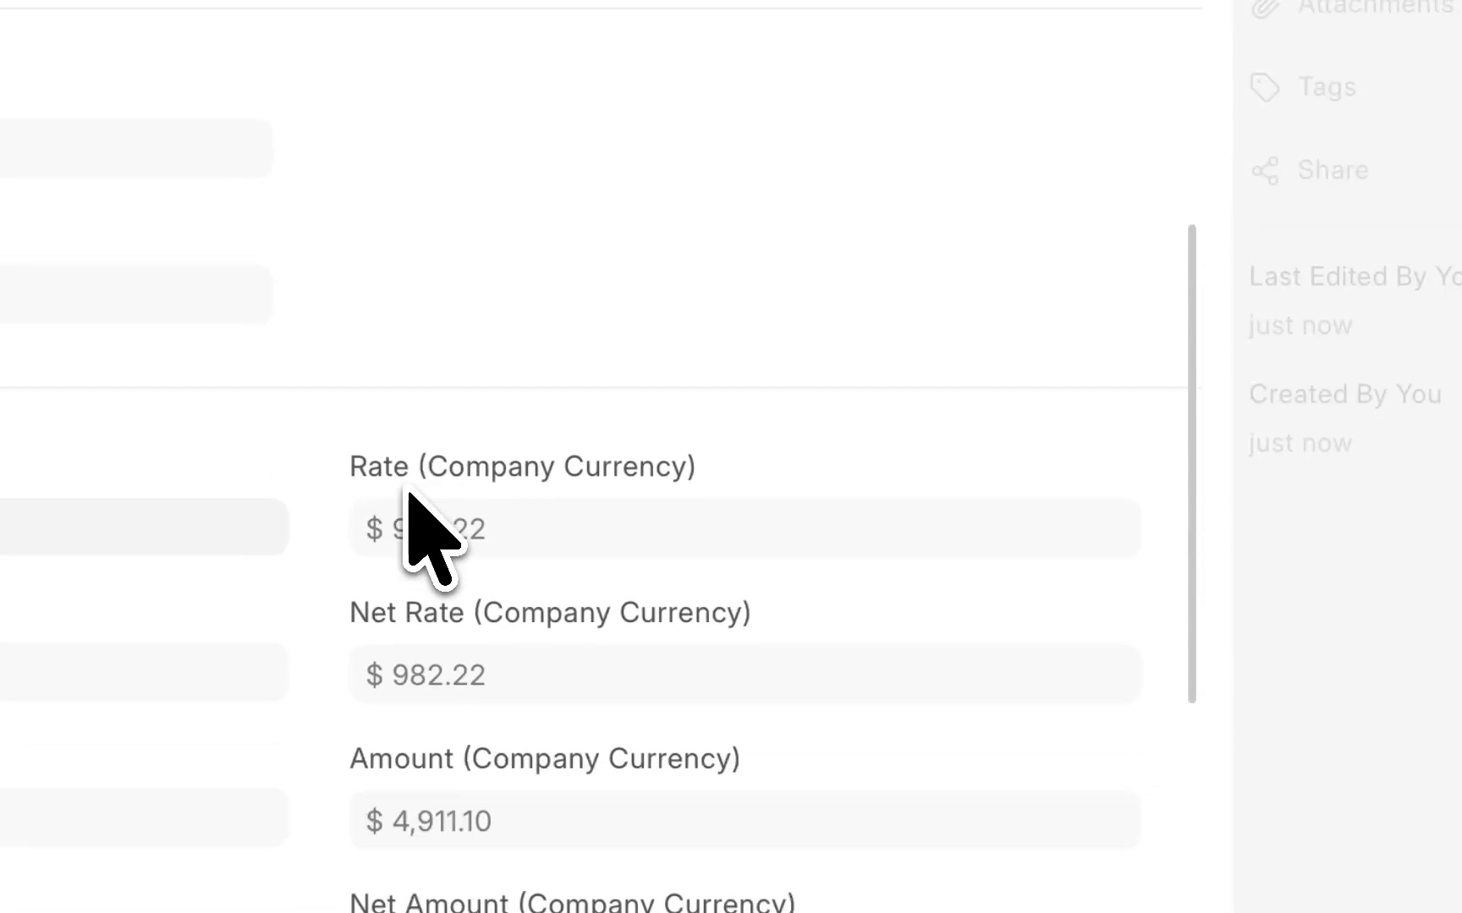
pyautogui.scroll(-1, 660, 592)
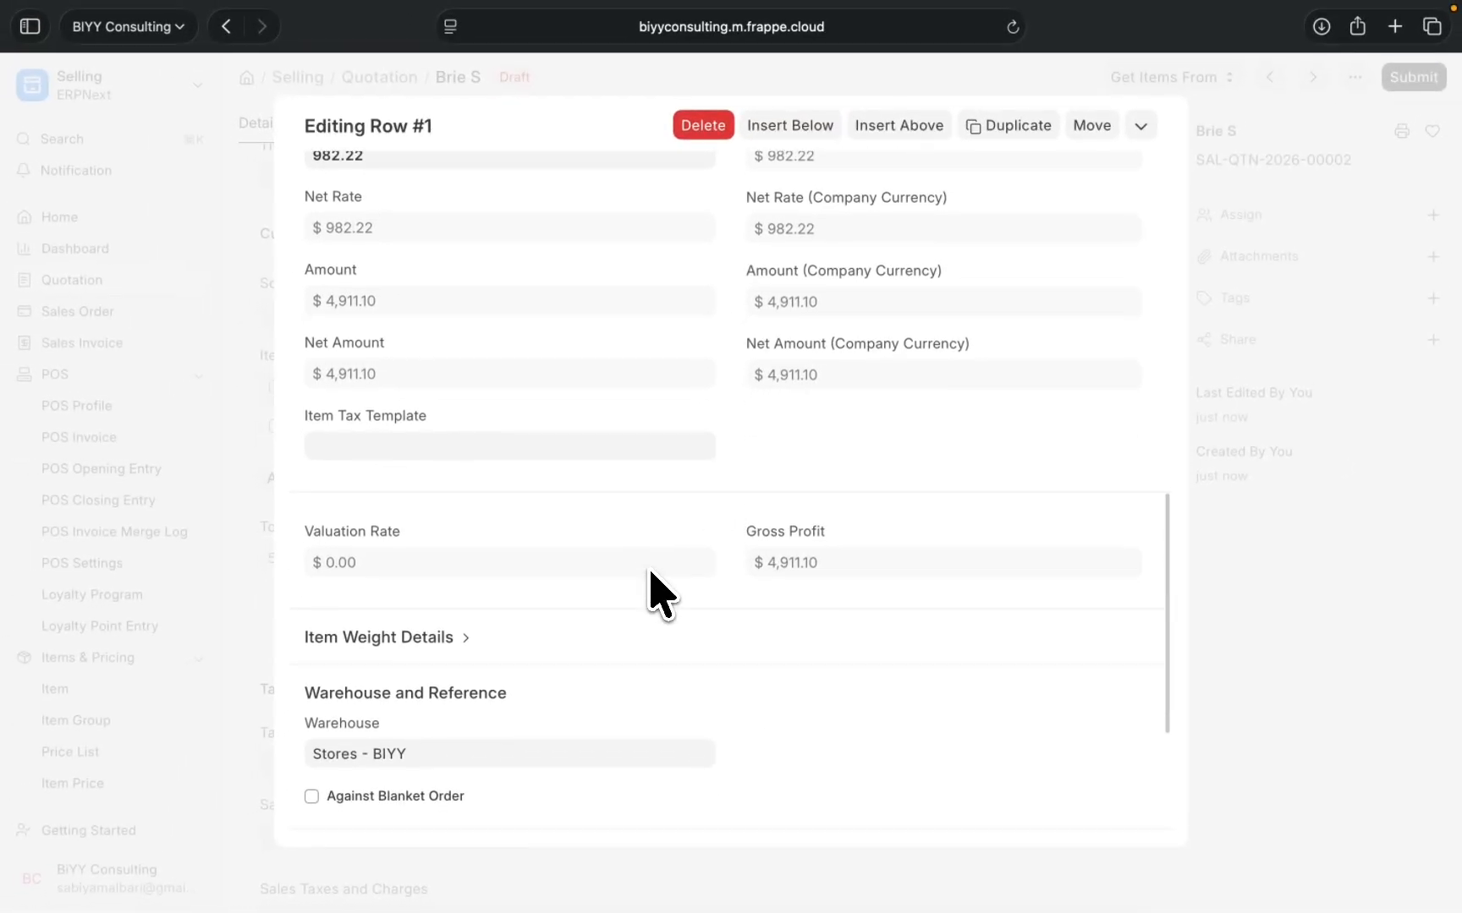
pyautogui.scroll(-3, 659, 592)
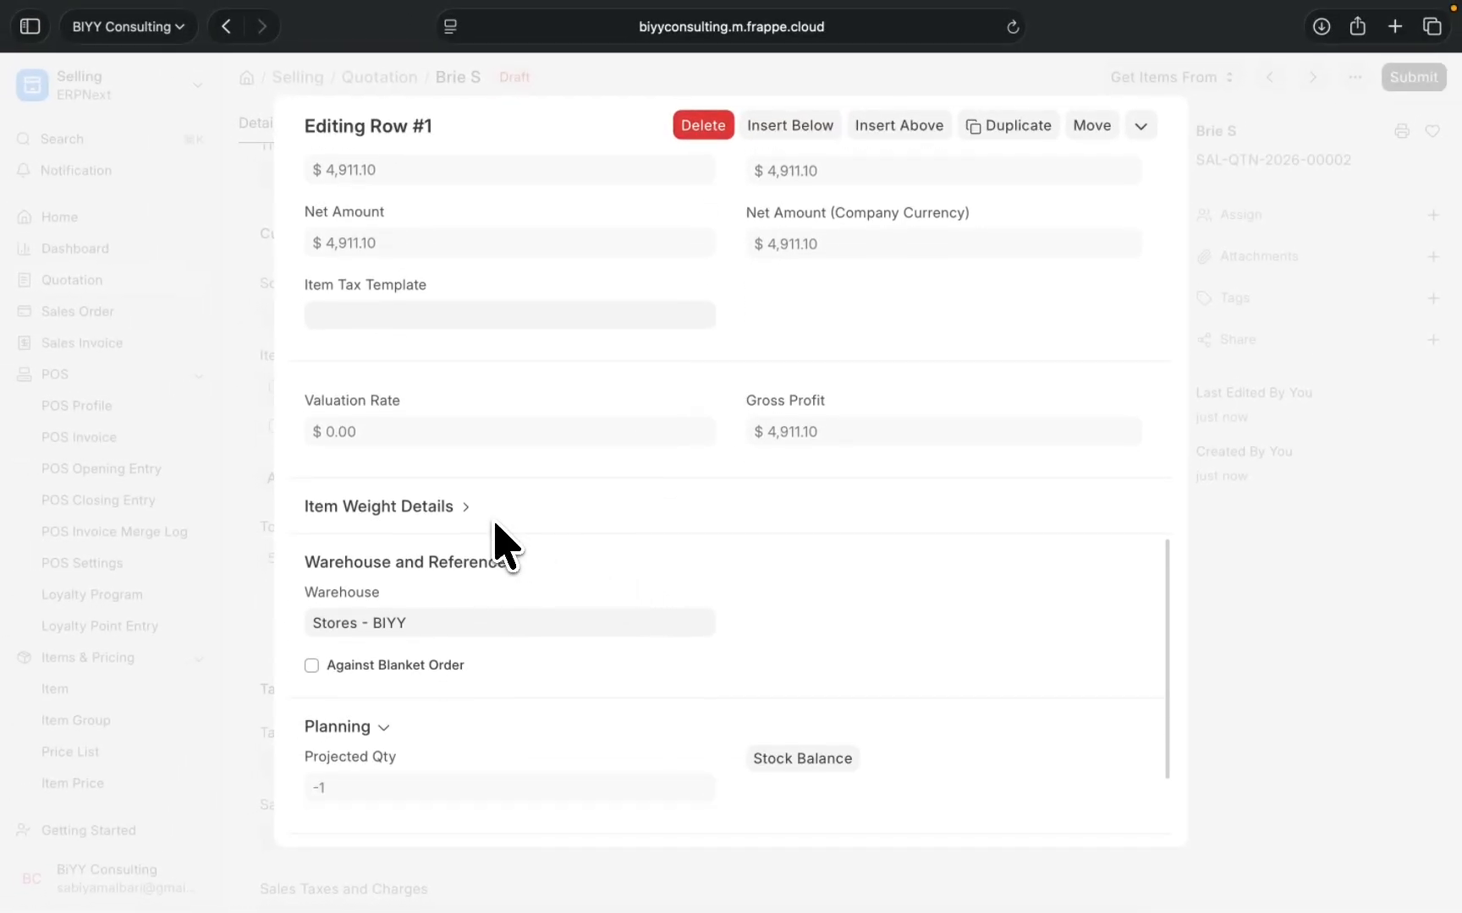
pyautogui.scroll(-1, 467, 635)
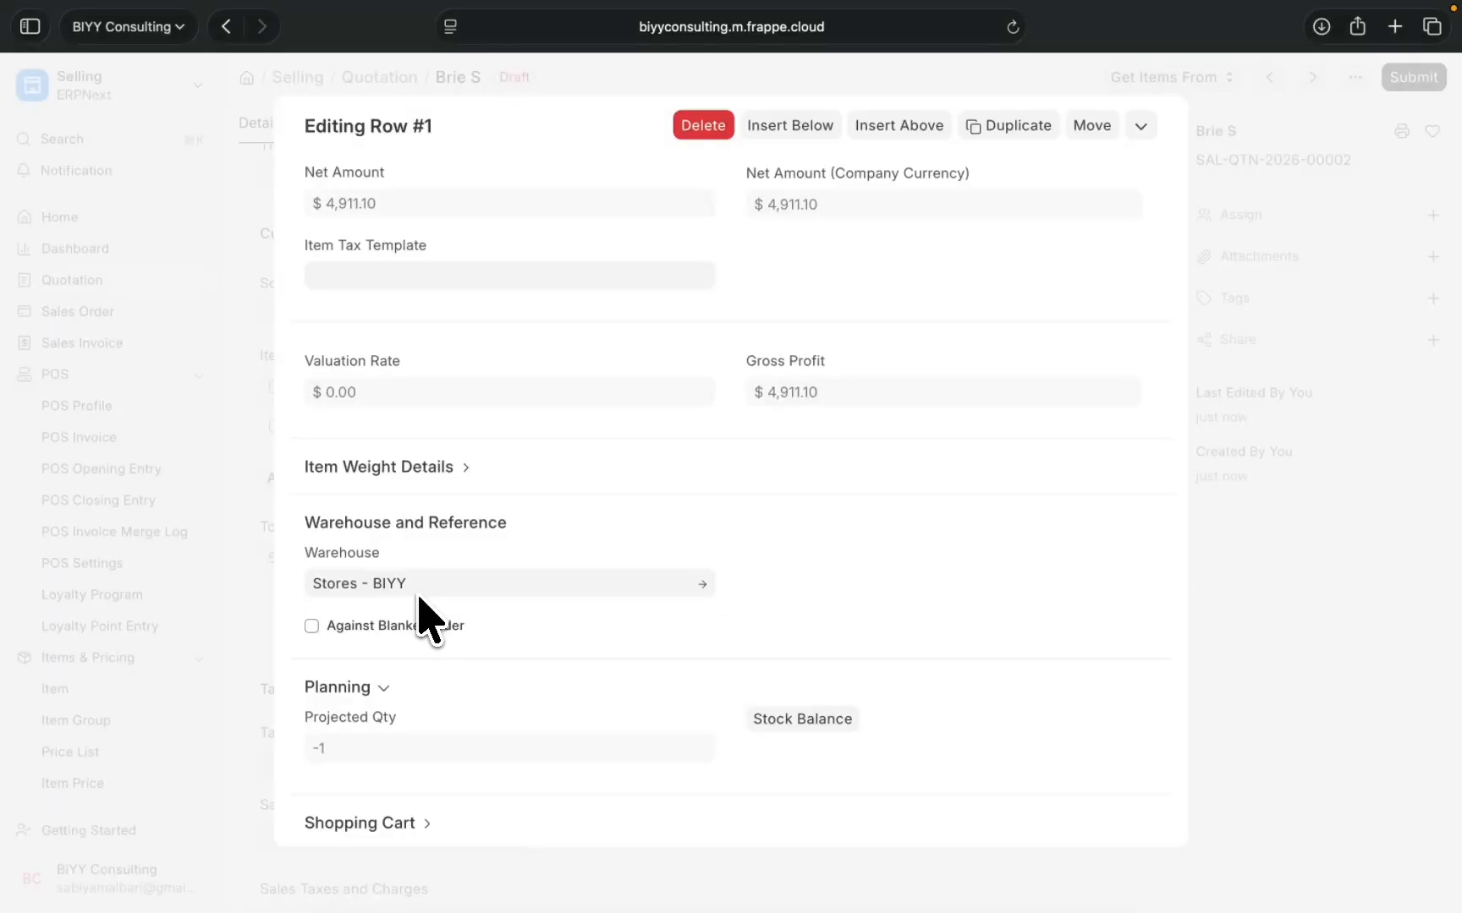
pyautogui.scroll(10, 420, 615)
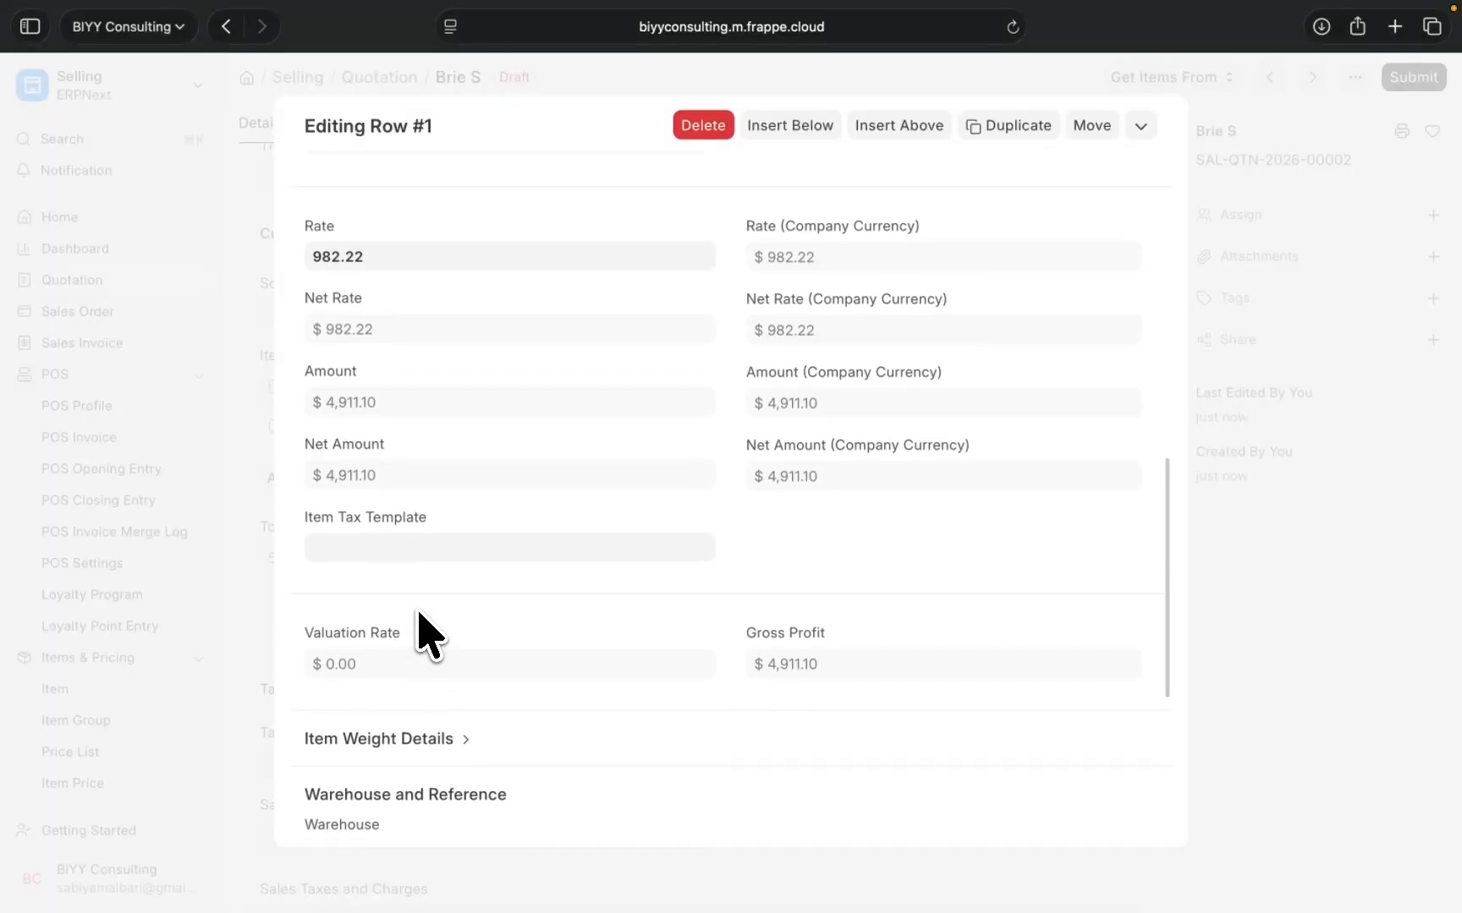
pyautogui.scroll(3, 420, 638)
pyautogui.scroll(5, 596, 473)
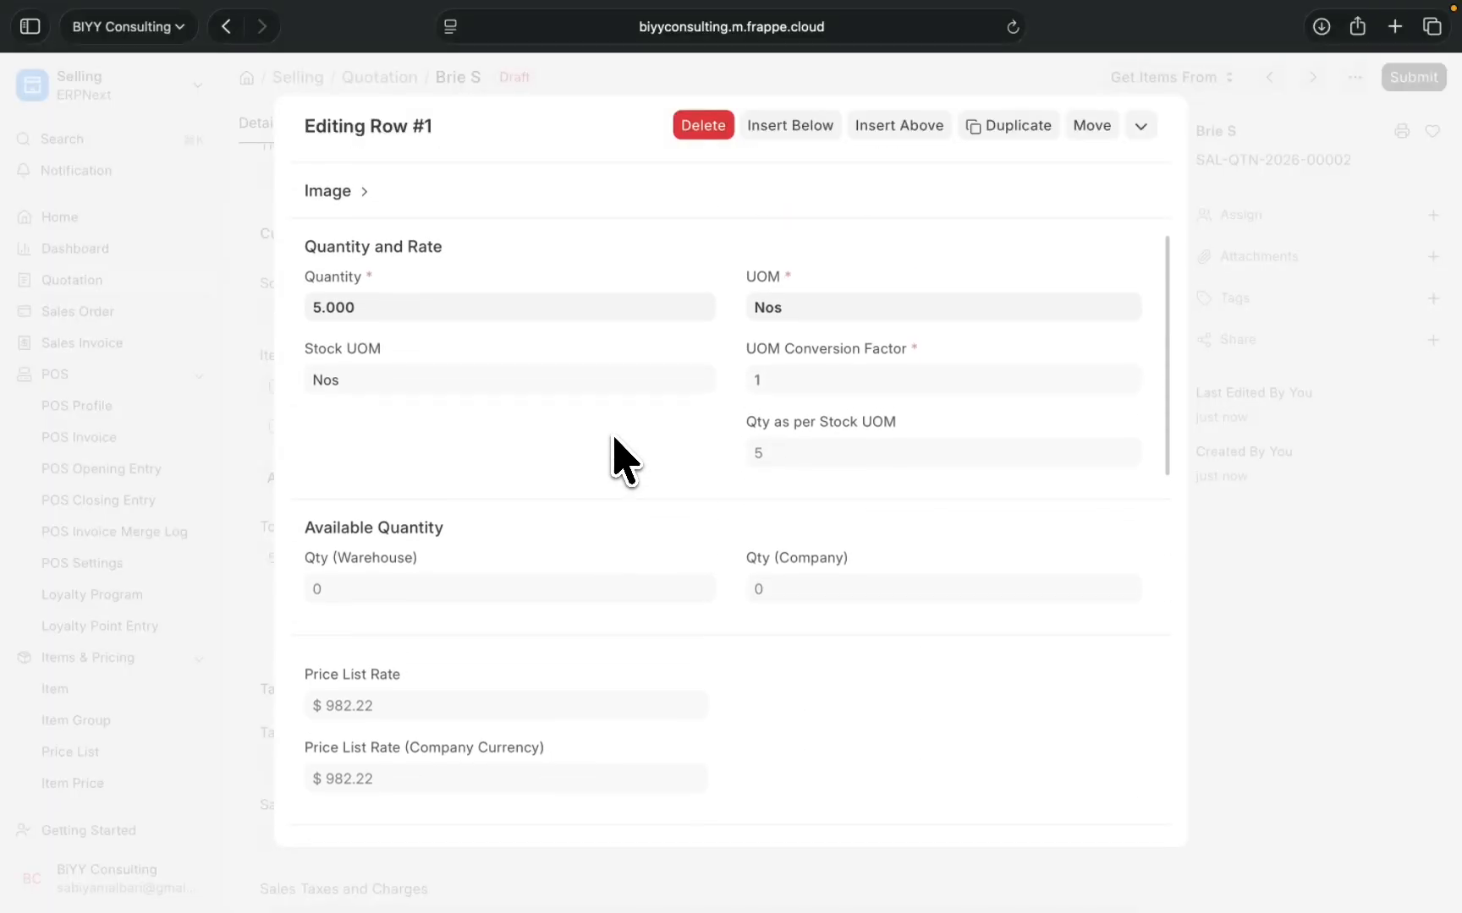
pyautogui.scroll(3, 748, 420)
pyautogui.click(1266, 398)
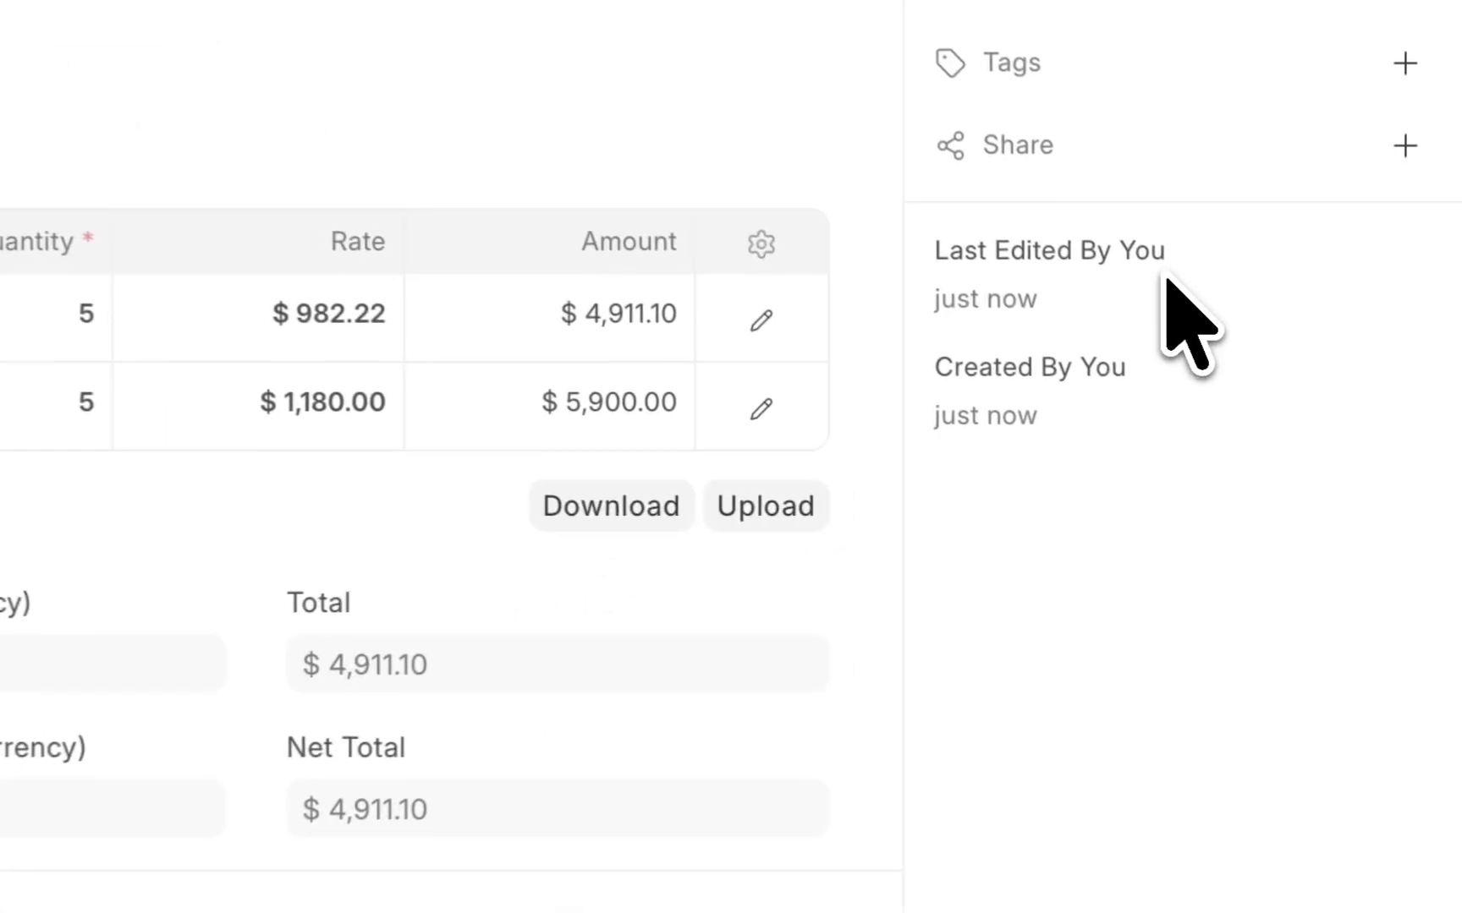
# Review the quotation's taxes and totals, plus its Address & Contact, Terms, More Info and Connections sections, and return to Details
pyautogui.scroll(-10, 571, 469)
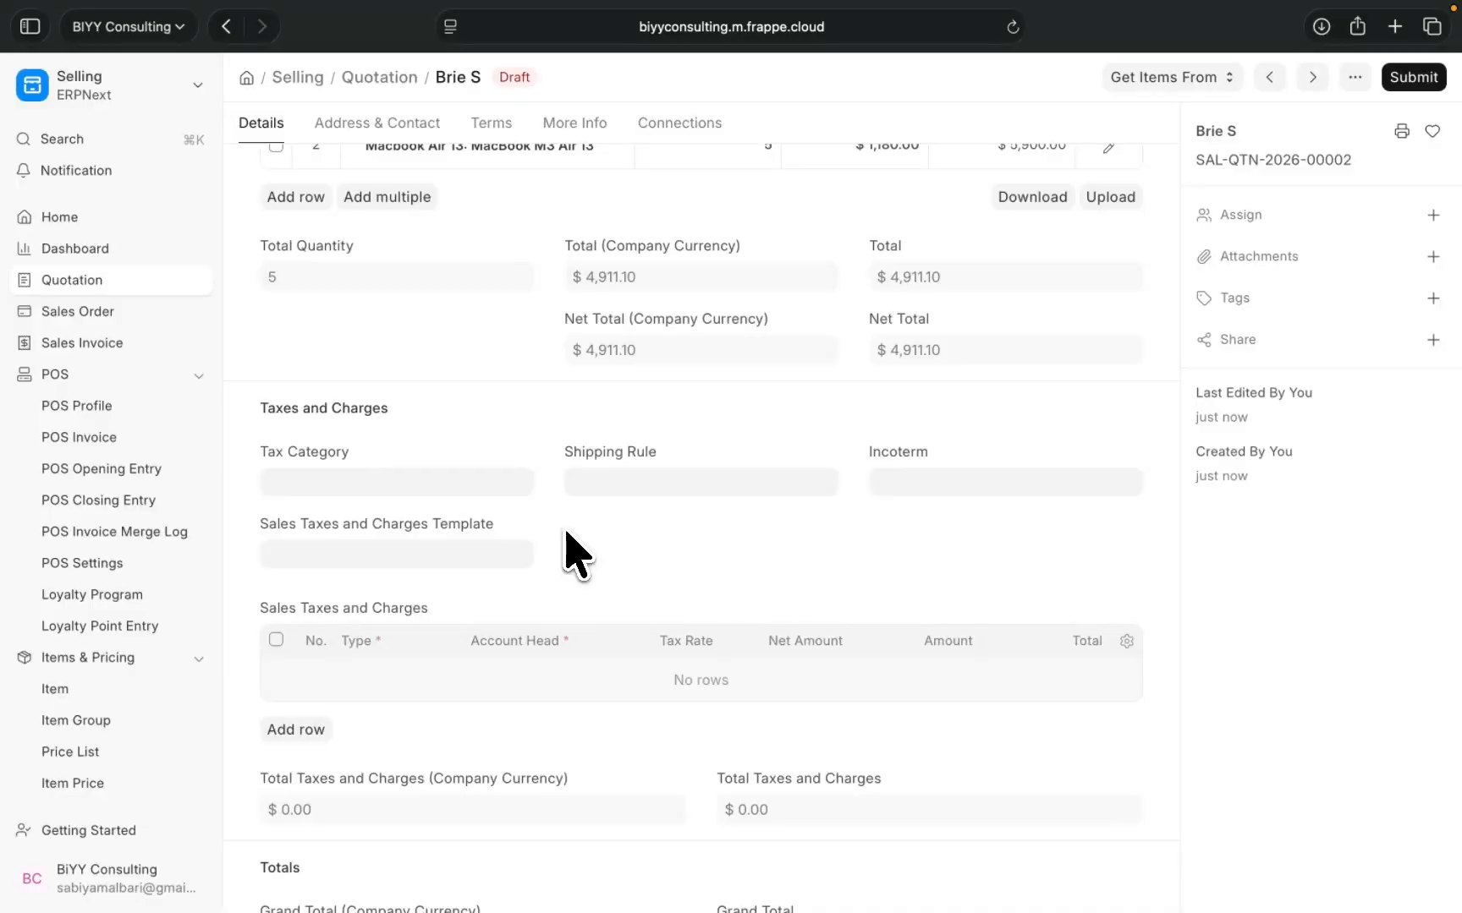
pyautogui.scroll(-8, 571, 555)
pyautogui.scroll(20, 571, 555)
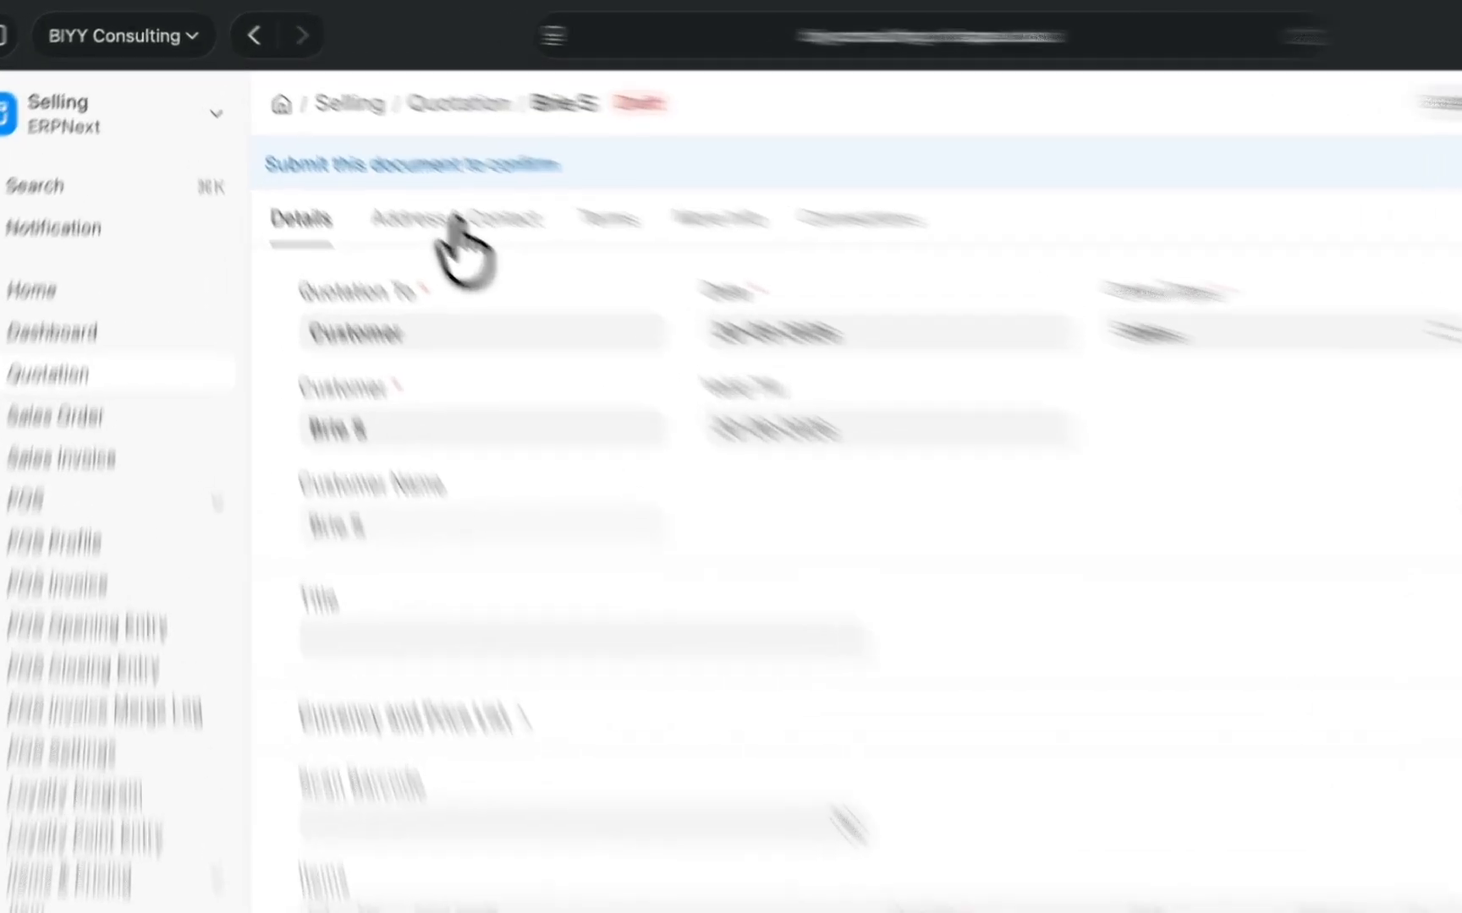
pyautogui.click(378, 163)
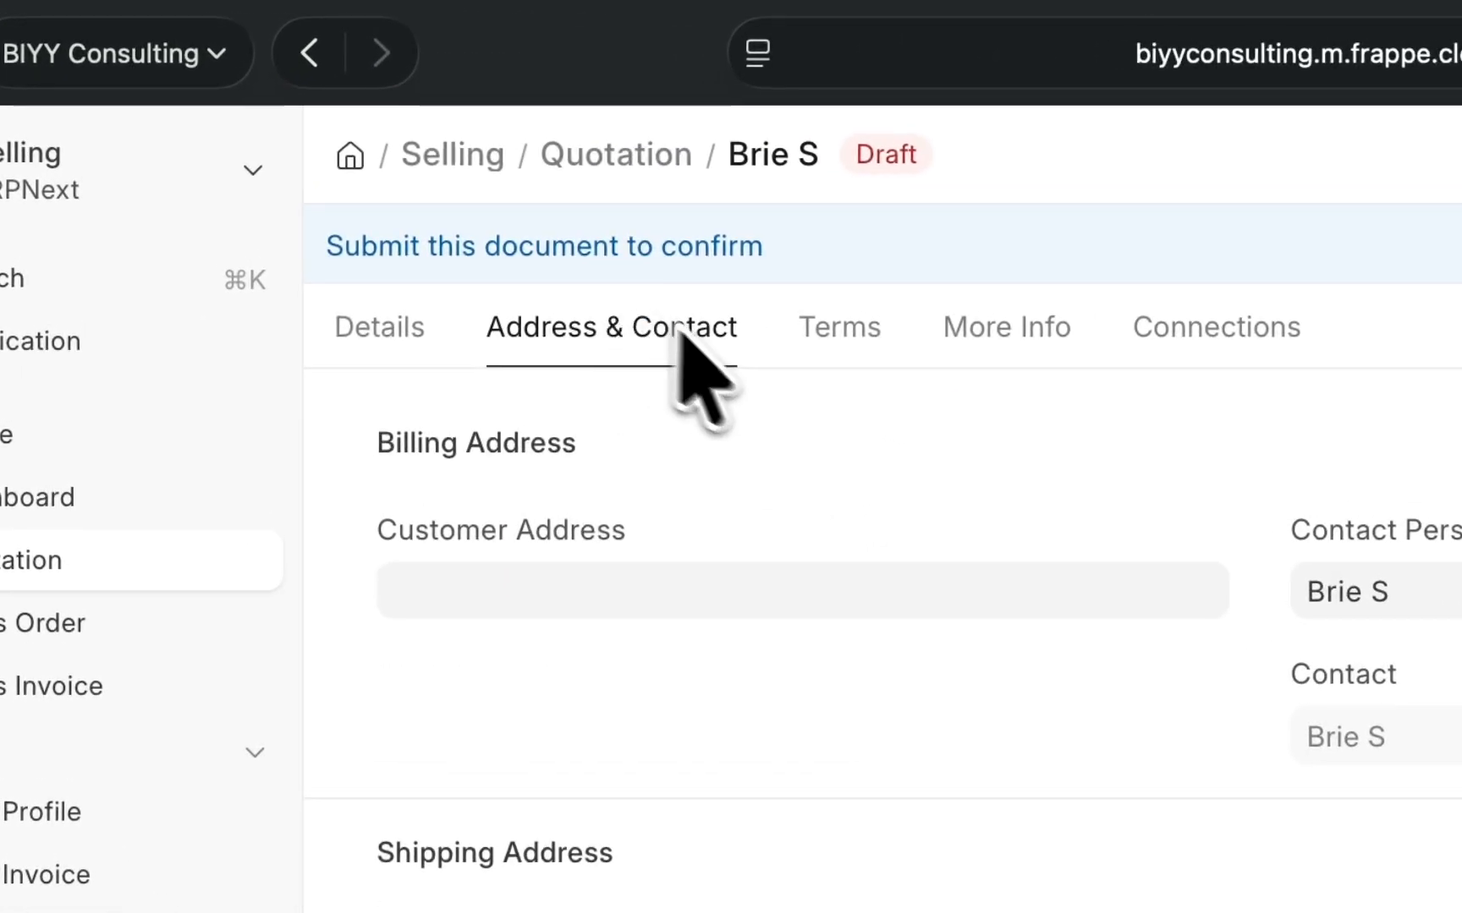
pyautogui.click(833, 334)
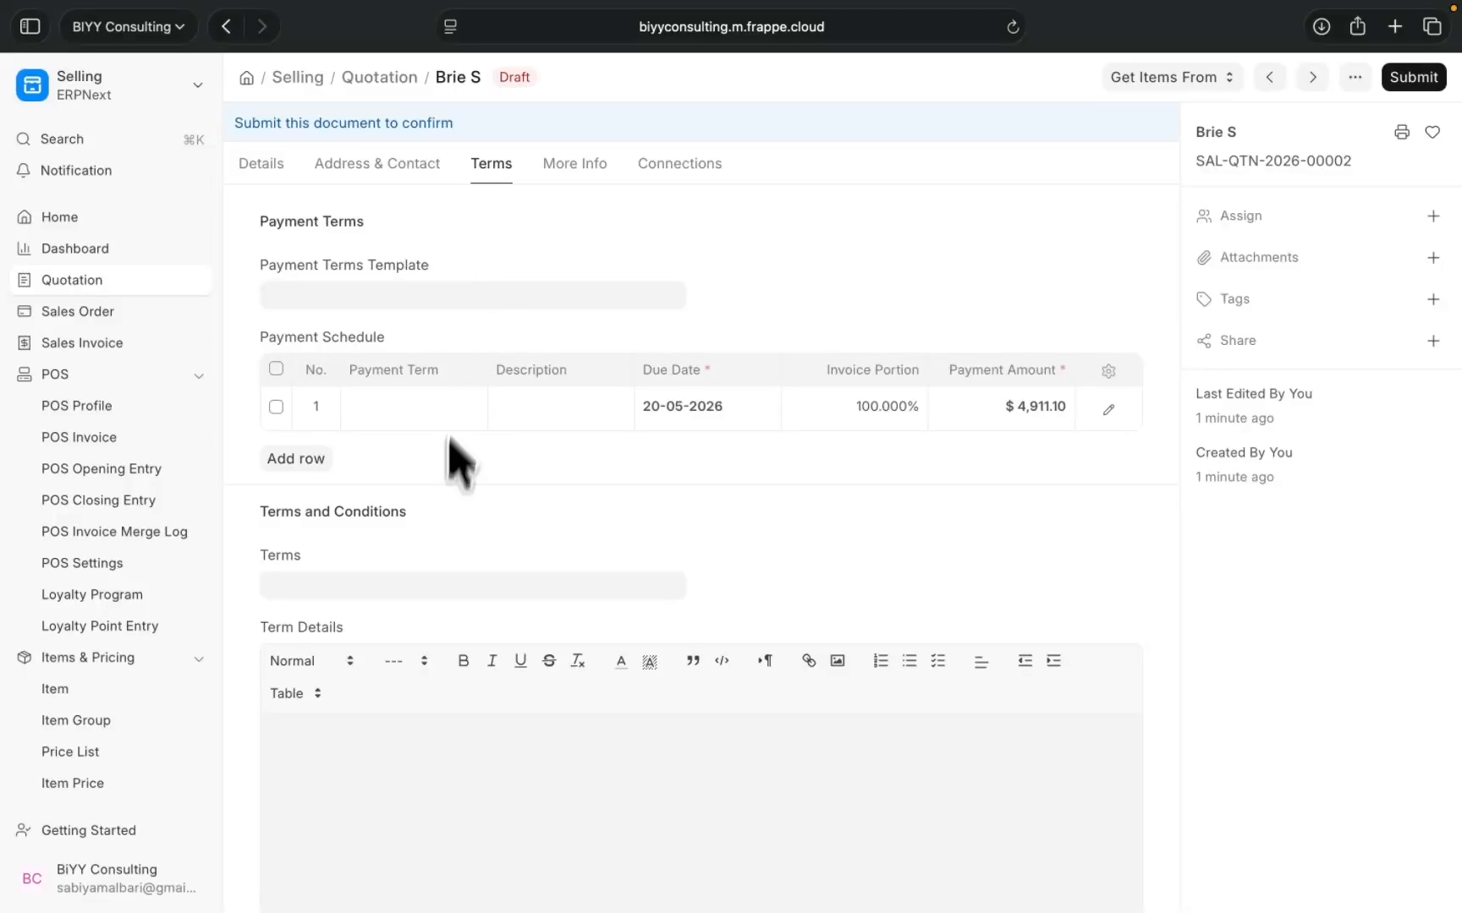
pyautogui.click(575, 163)
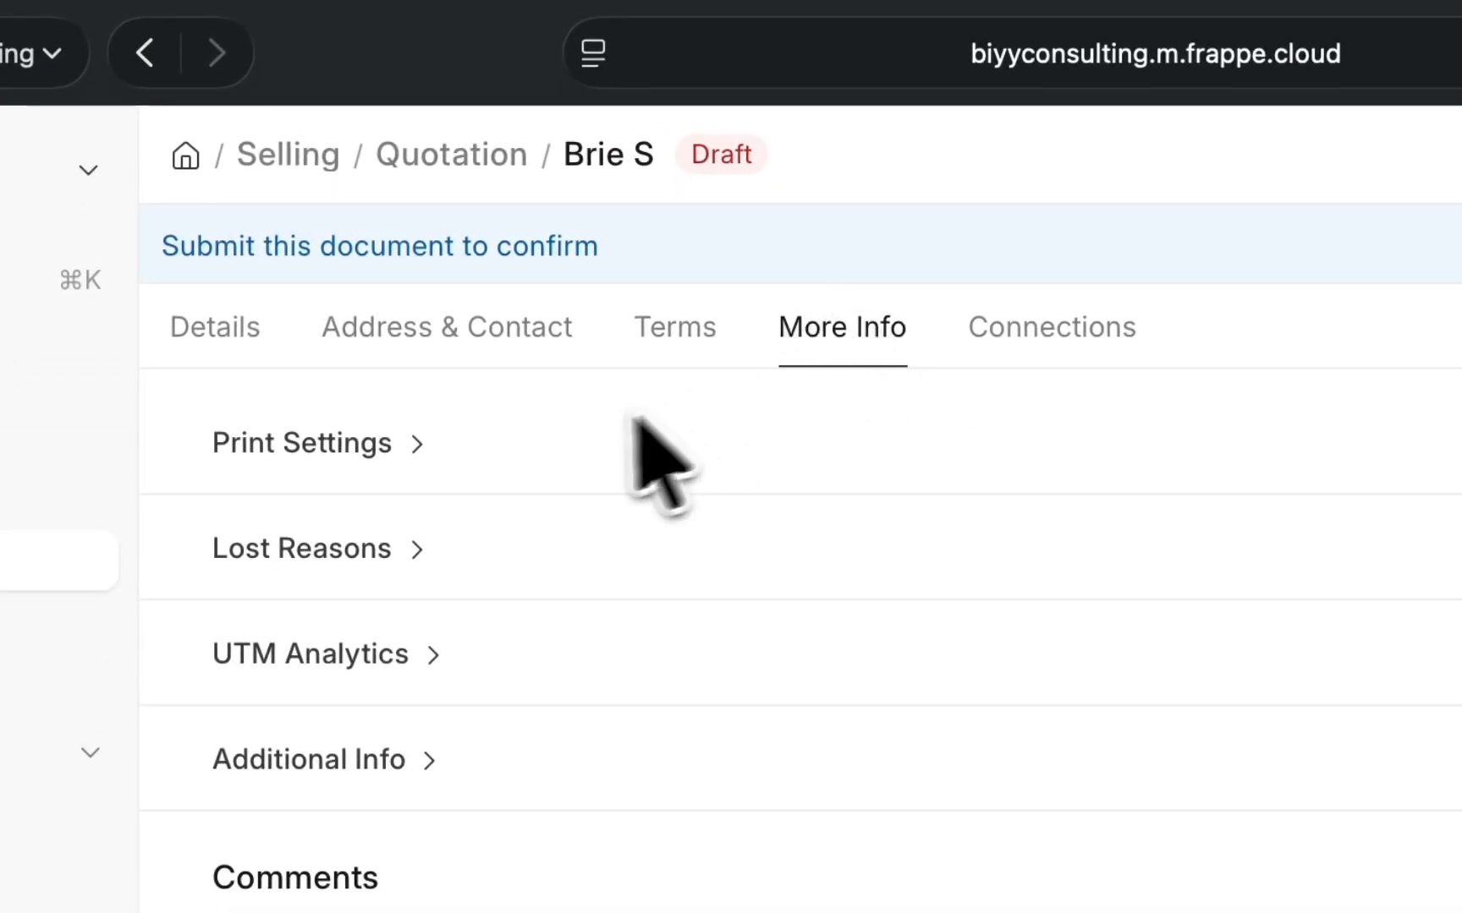
pyautogui.click(1050, 326)
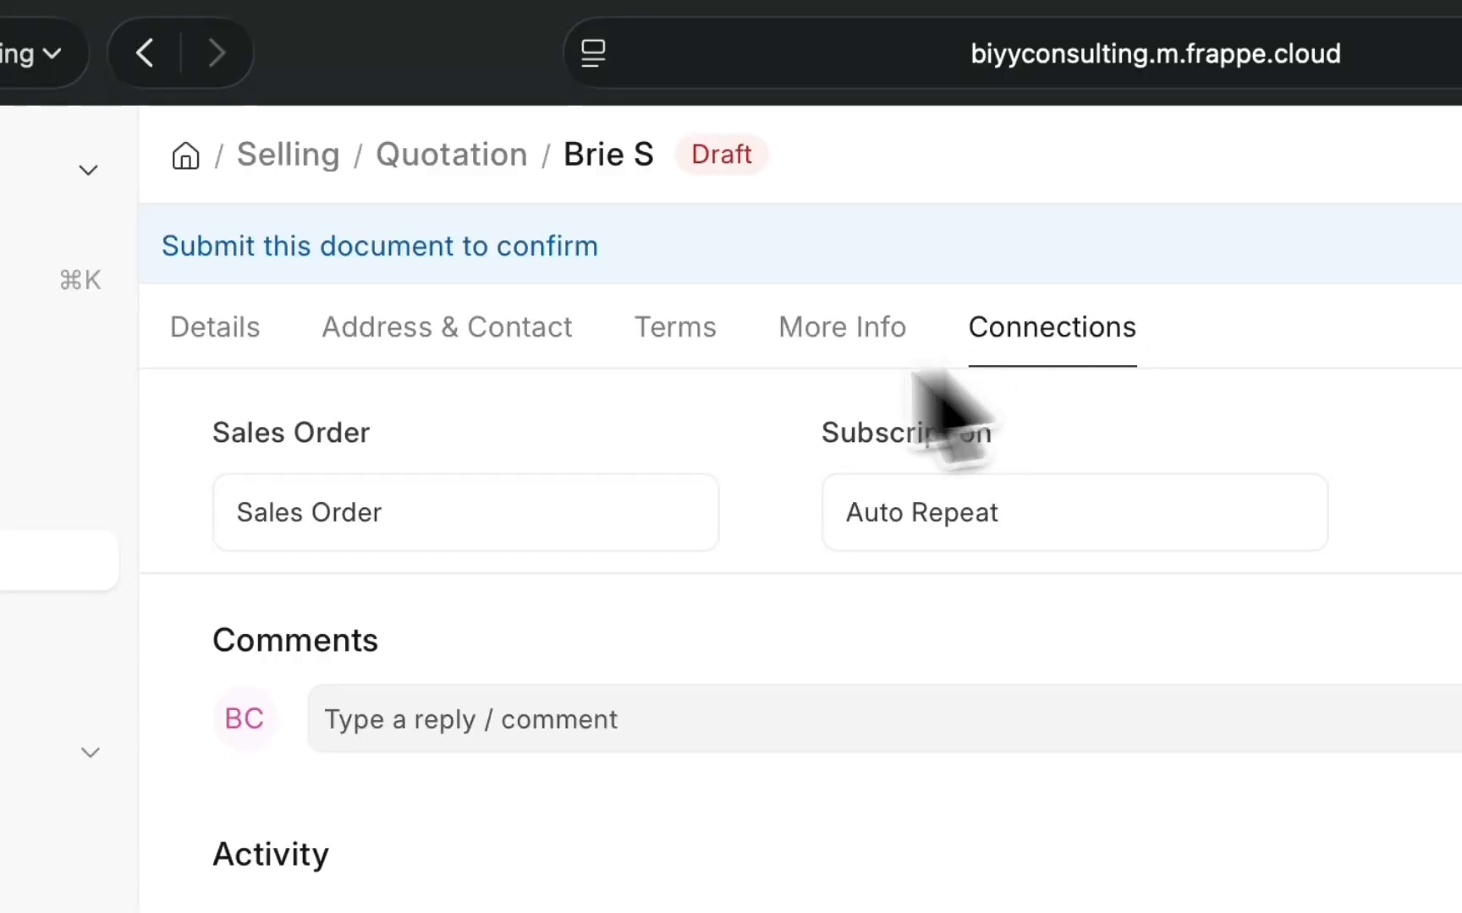
pyautogui.click(432, 328)
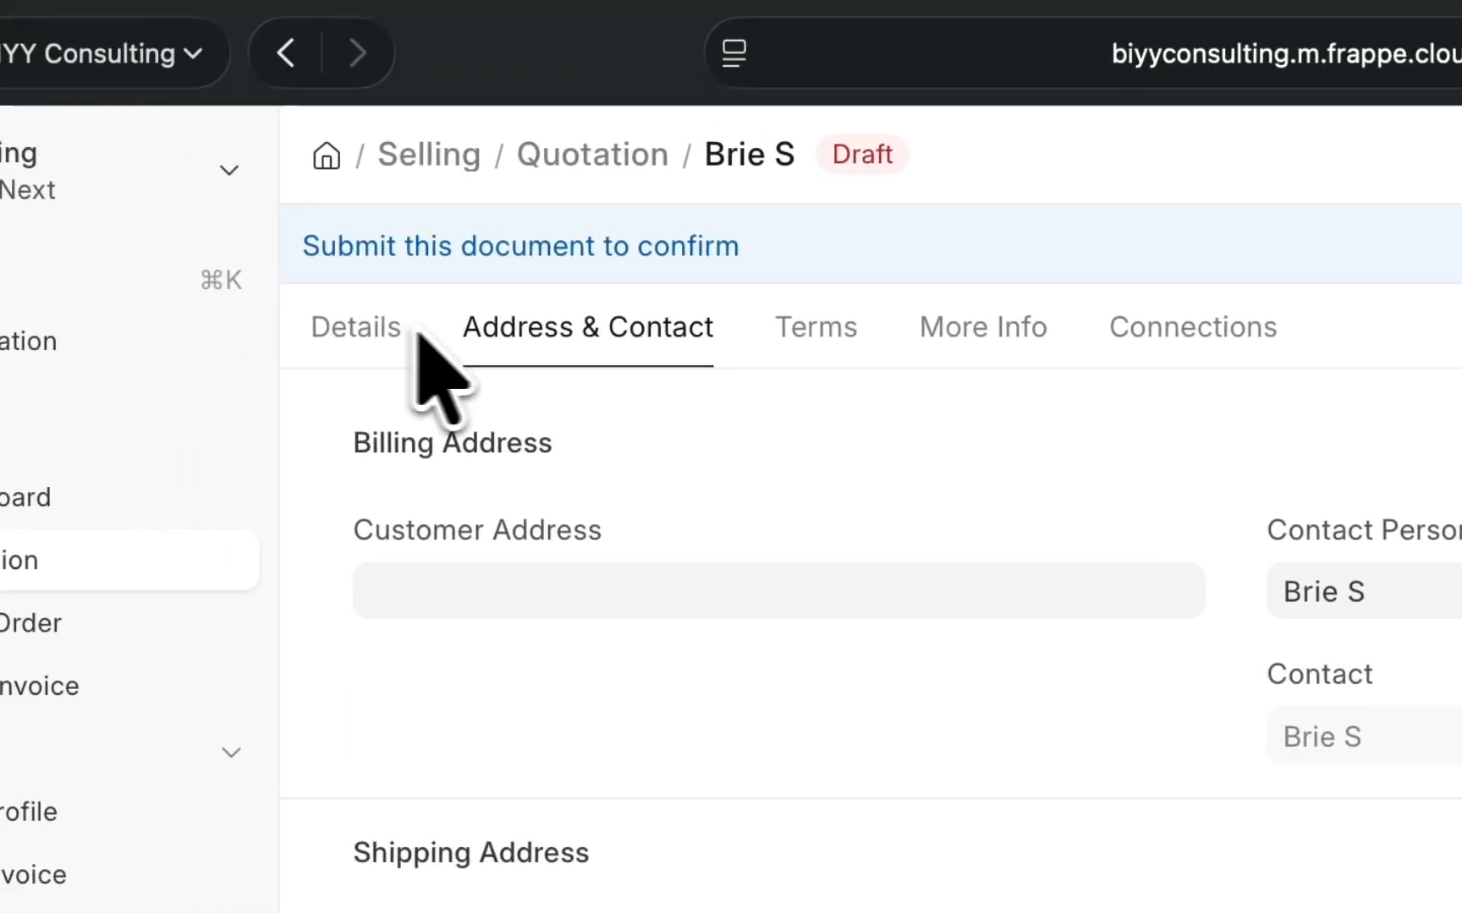
pyautogui.click(382, 330)
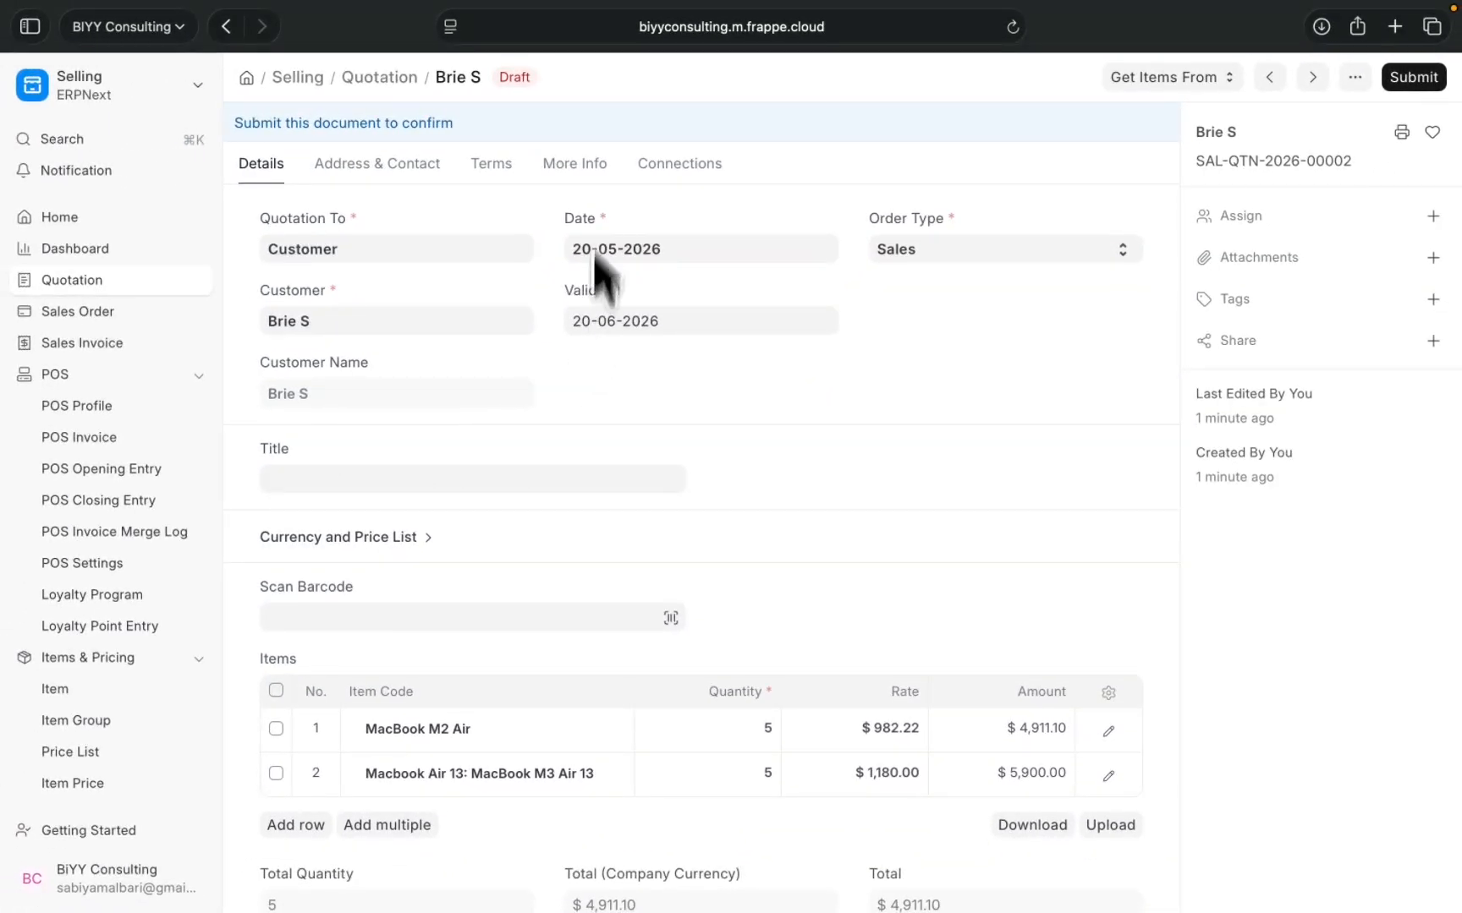
# Open the Notification List and start a new notification named Quotation Update
pyautogui.click(54, 142)
pyautogui.write('notif')
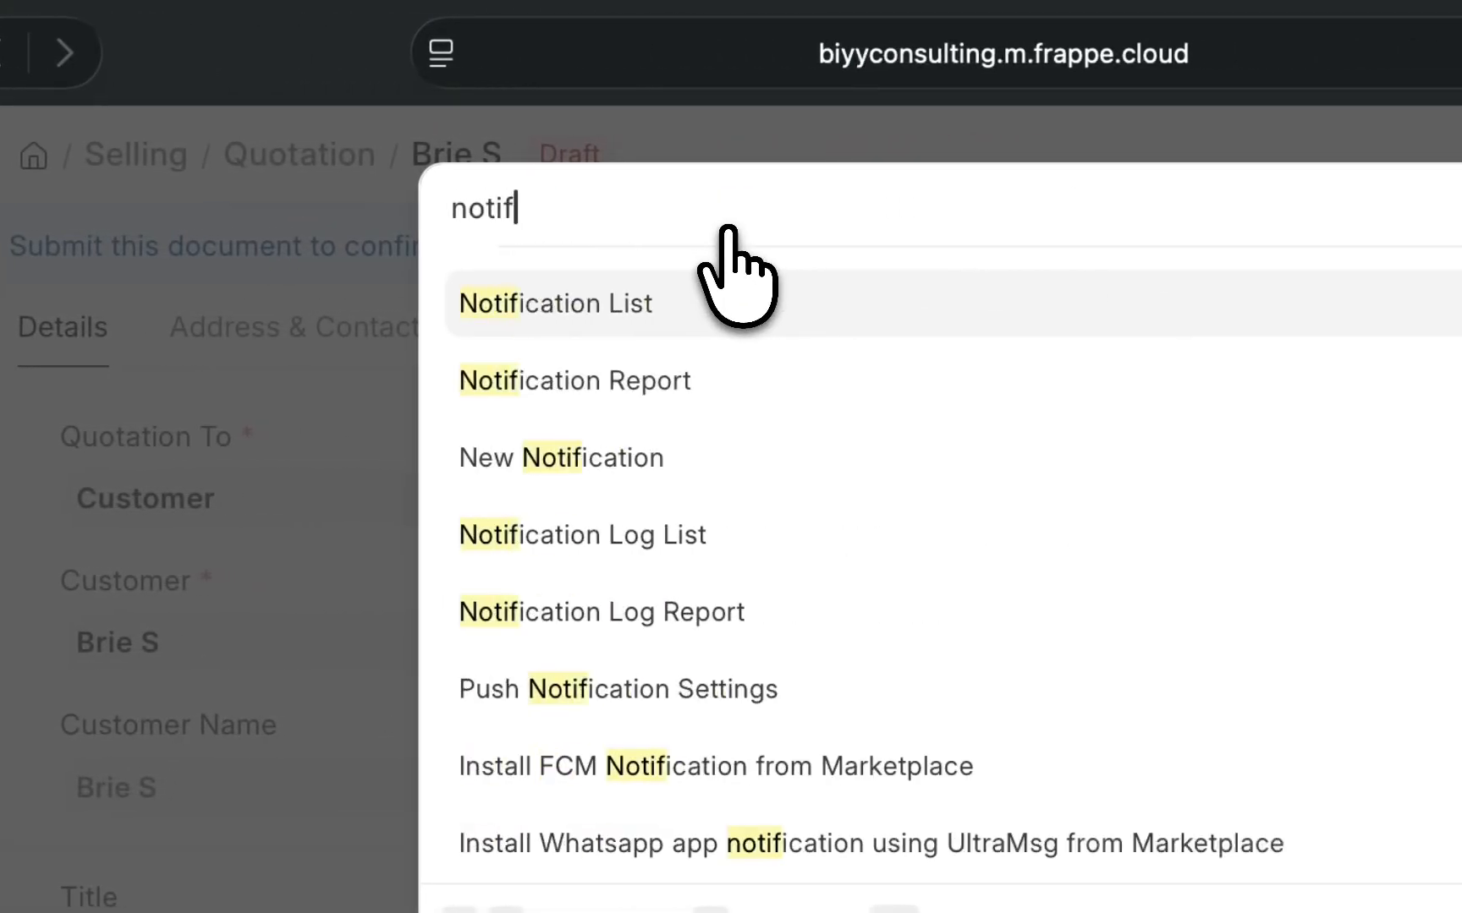
pyautogui.click(791, 313)
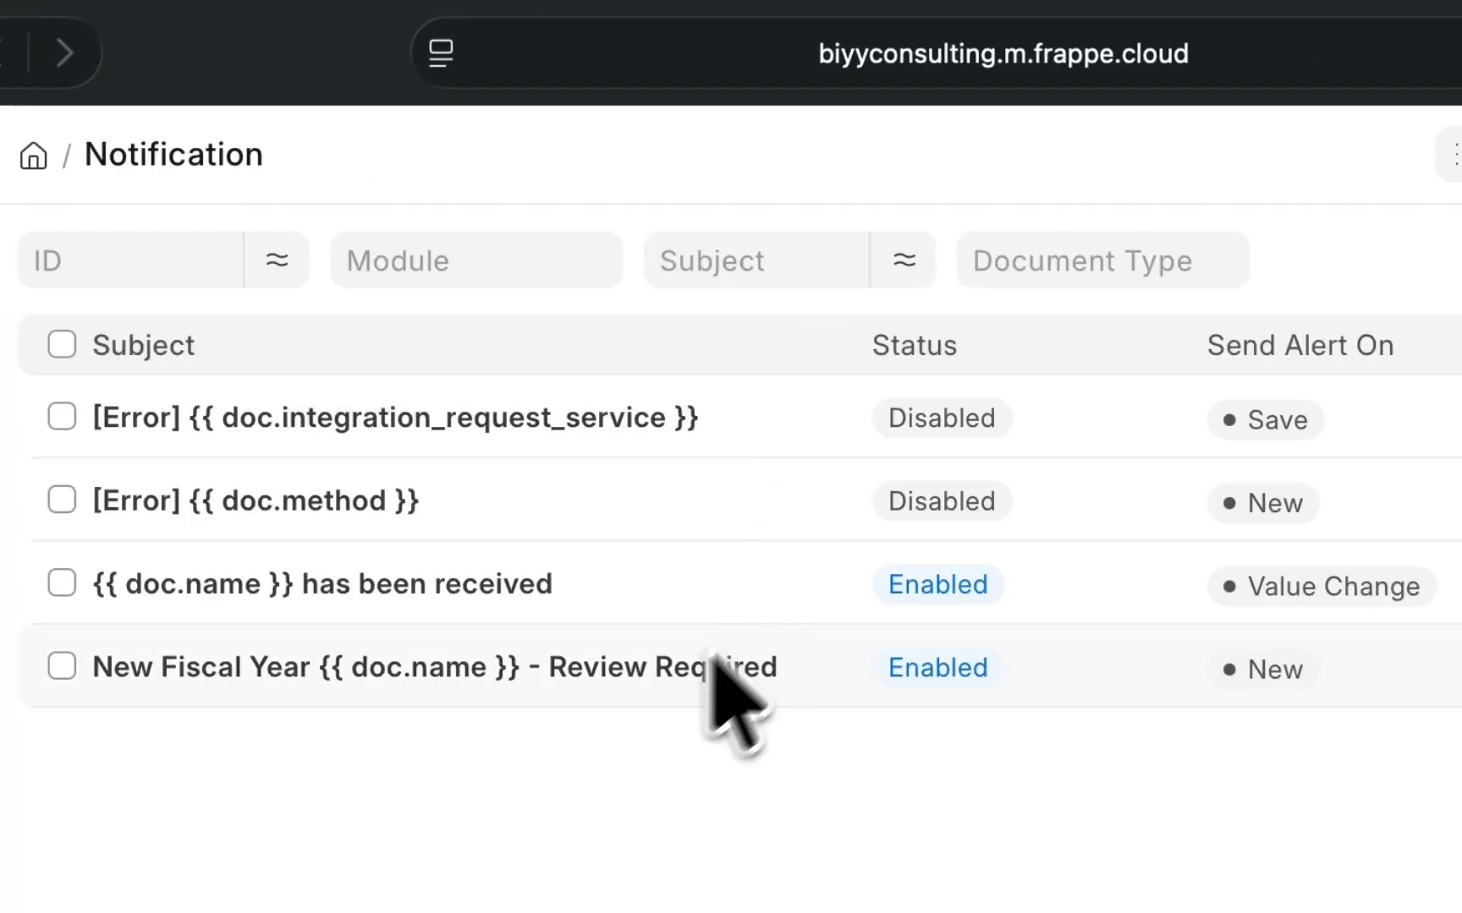
pyautogui.click(1237, 156)
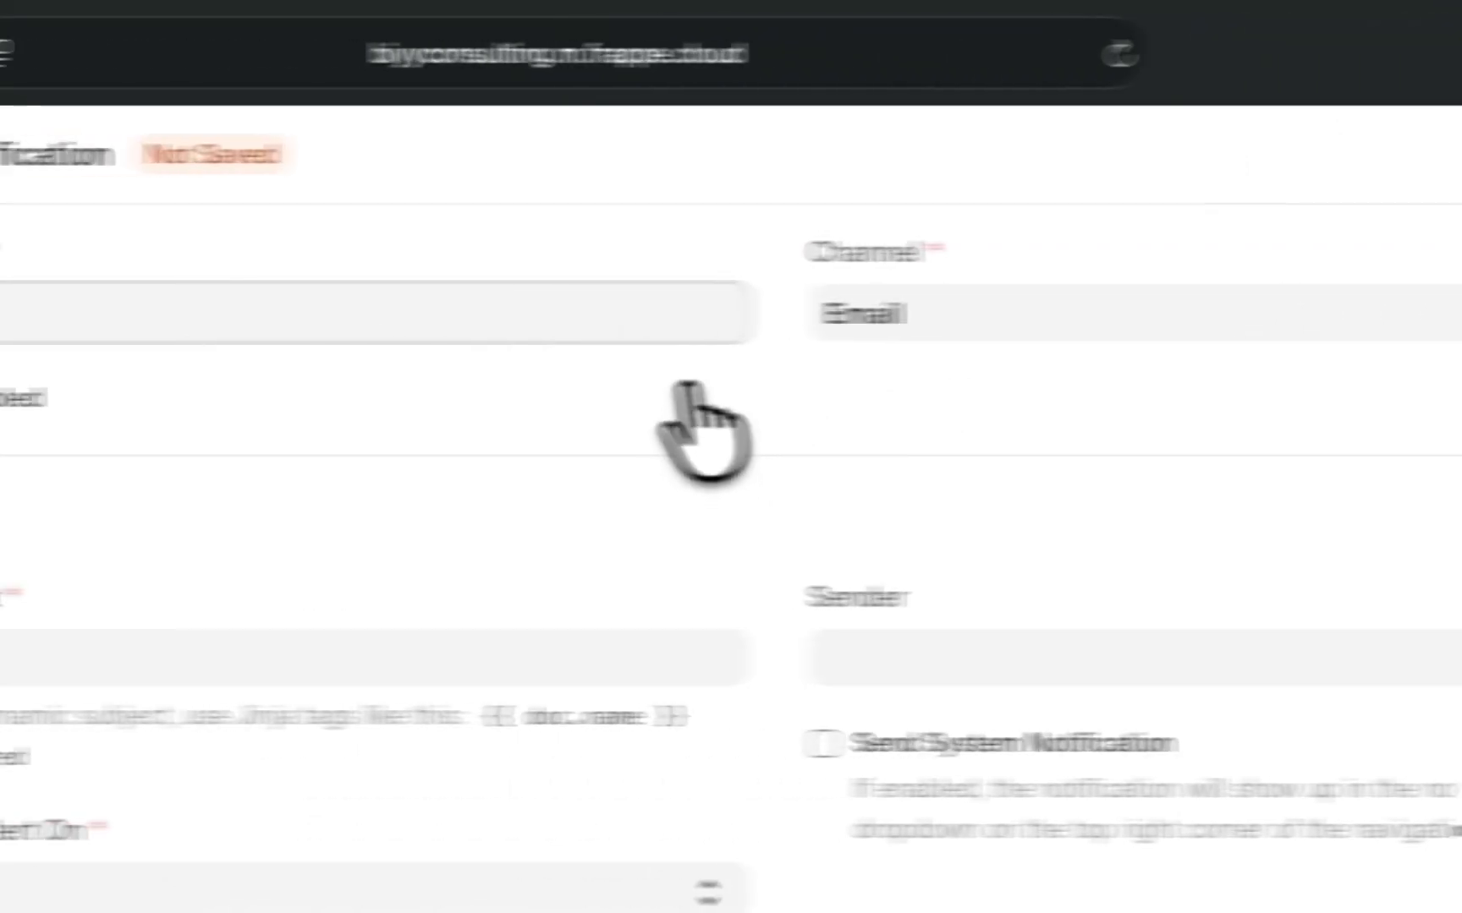
pyautogui.write('Quotation Update')
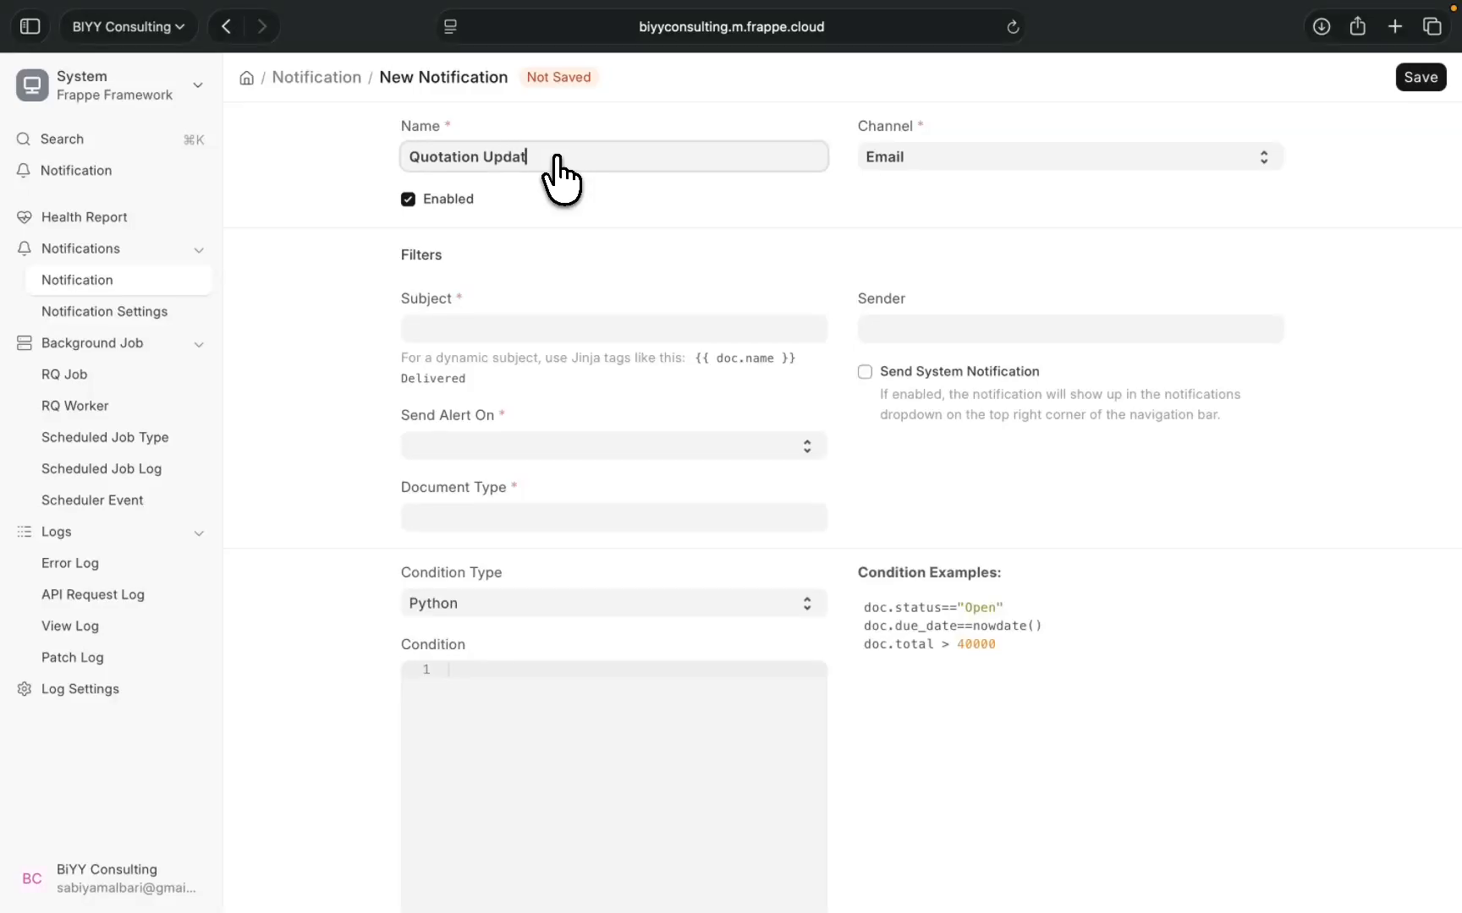
# Enter "Your Quotation is Ready" as the notification's subject
pyautogui.click(569, 321)
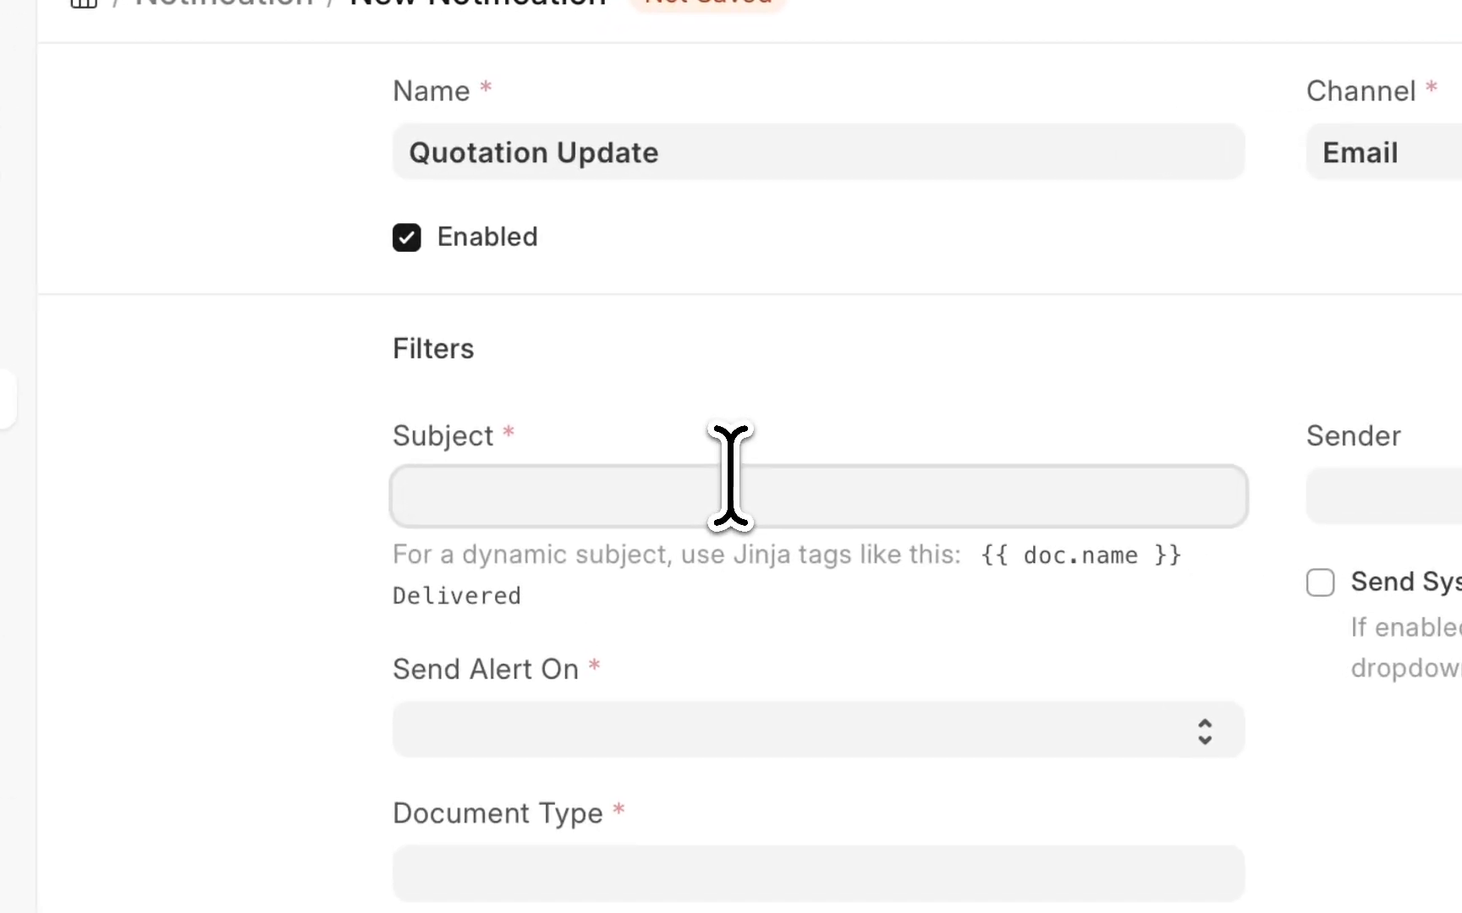
pyautogui.write('Quptat')
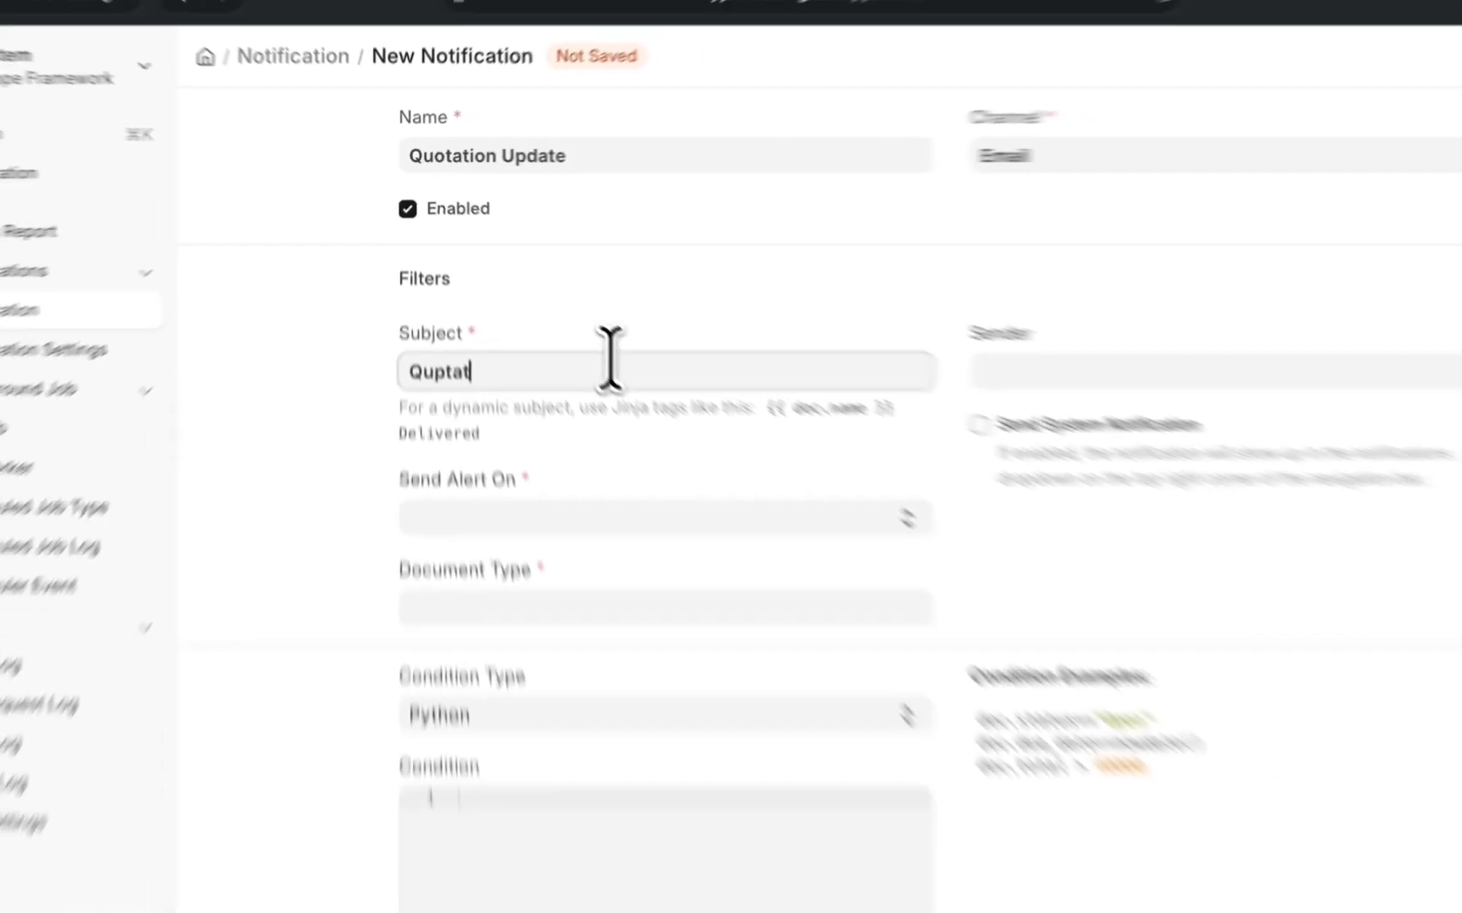
pyautogui.press('BackSpace')
pyautogui.press('BackSpace')
pyautogui.press('BackSpace')
pyautogui.press('BackSpace')
pyautogui.press('BackSpace')
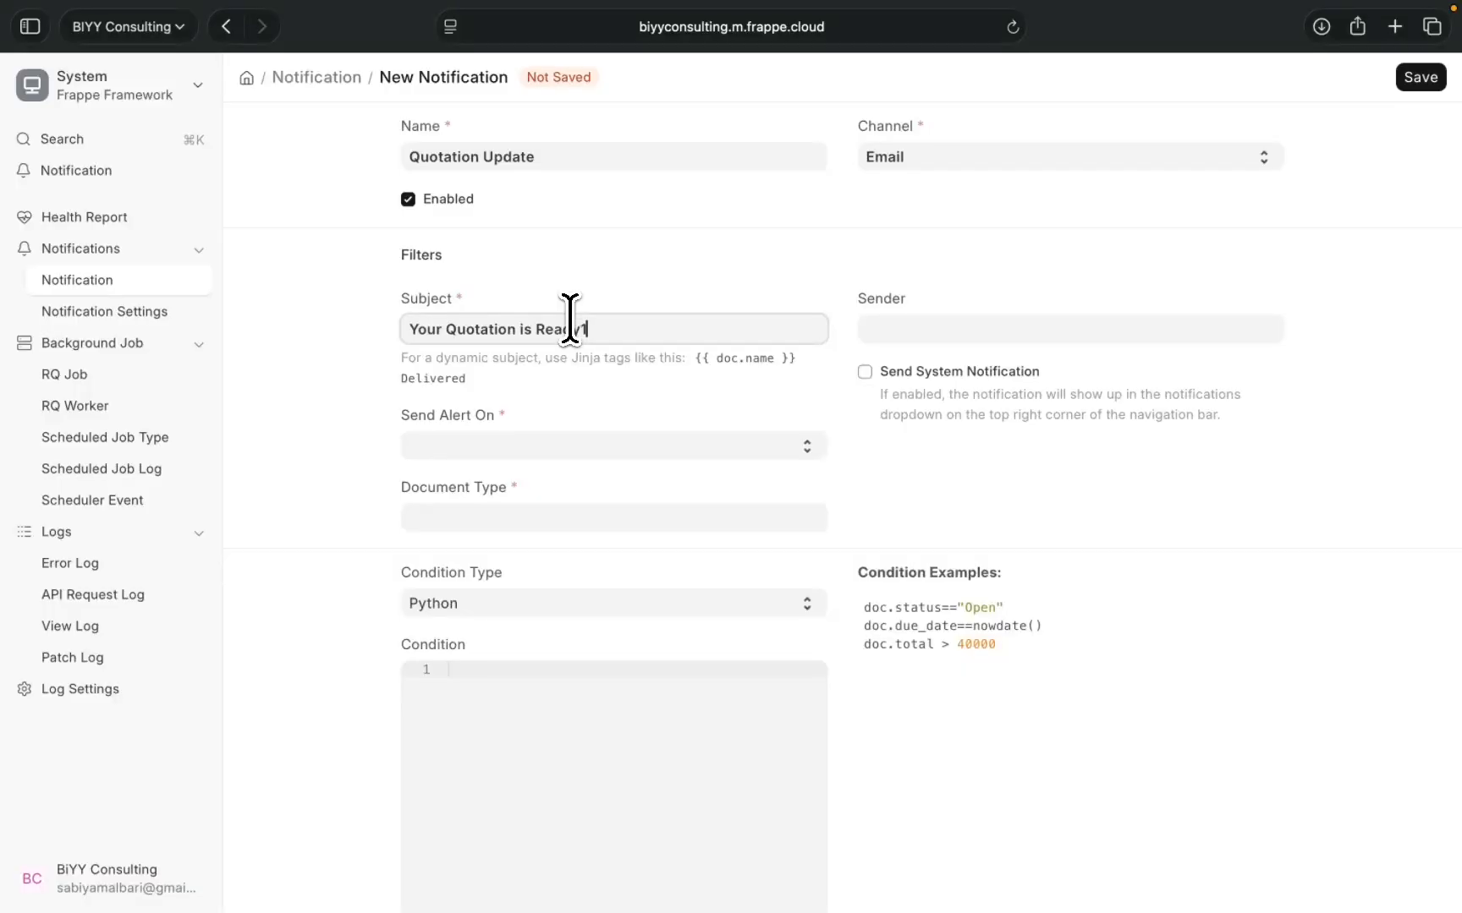
# Set the notification to send its alert on Submit for the Quotation document type
pyautogui.scroll(-1, 711, 414)
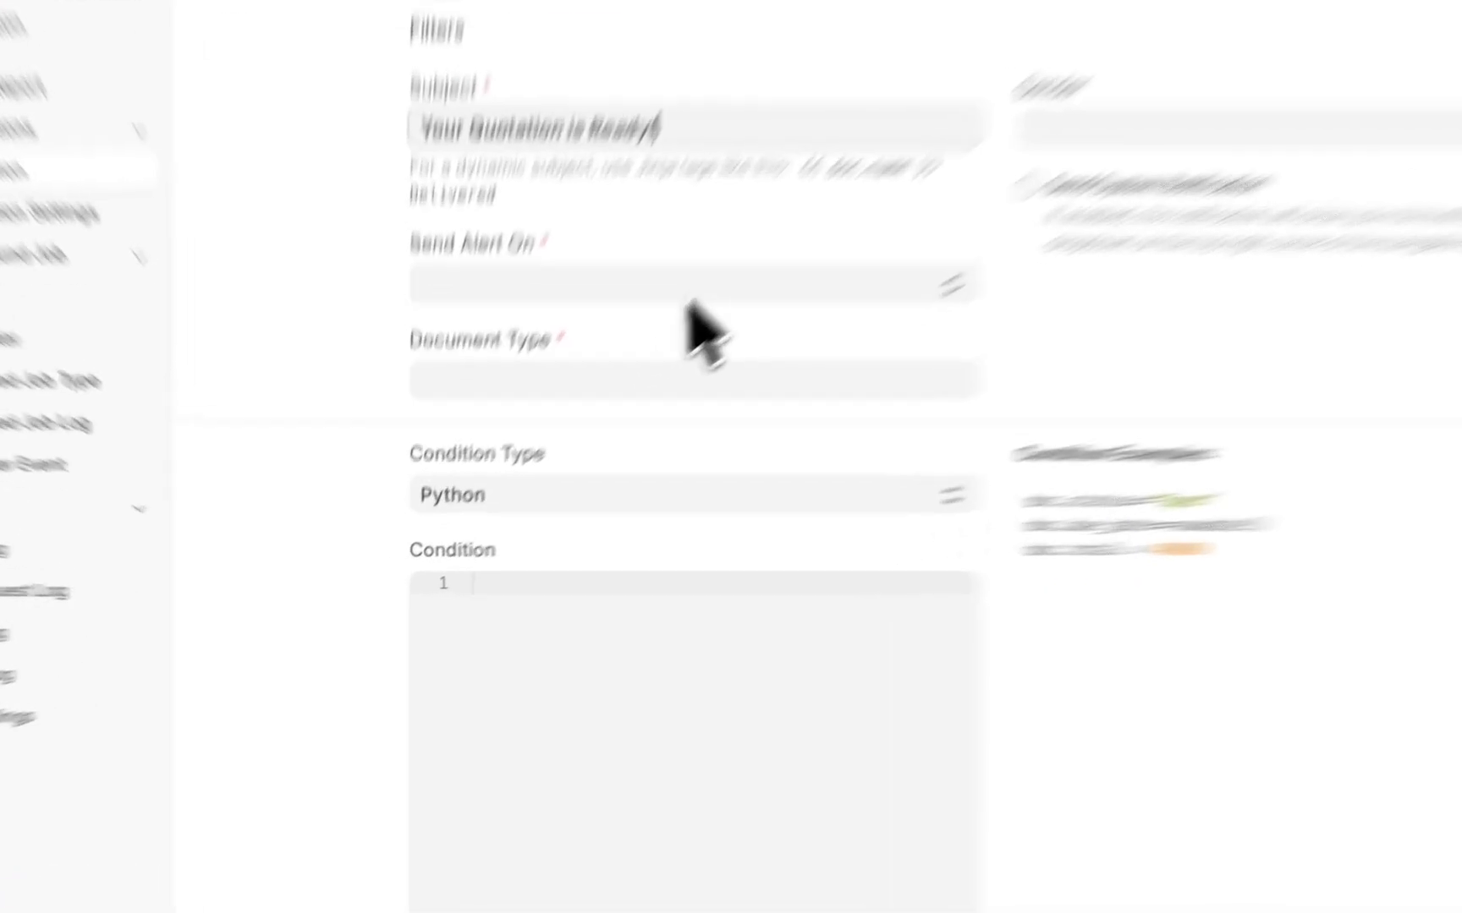
pyautogui.click(613, 446)
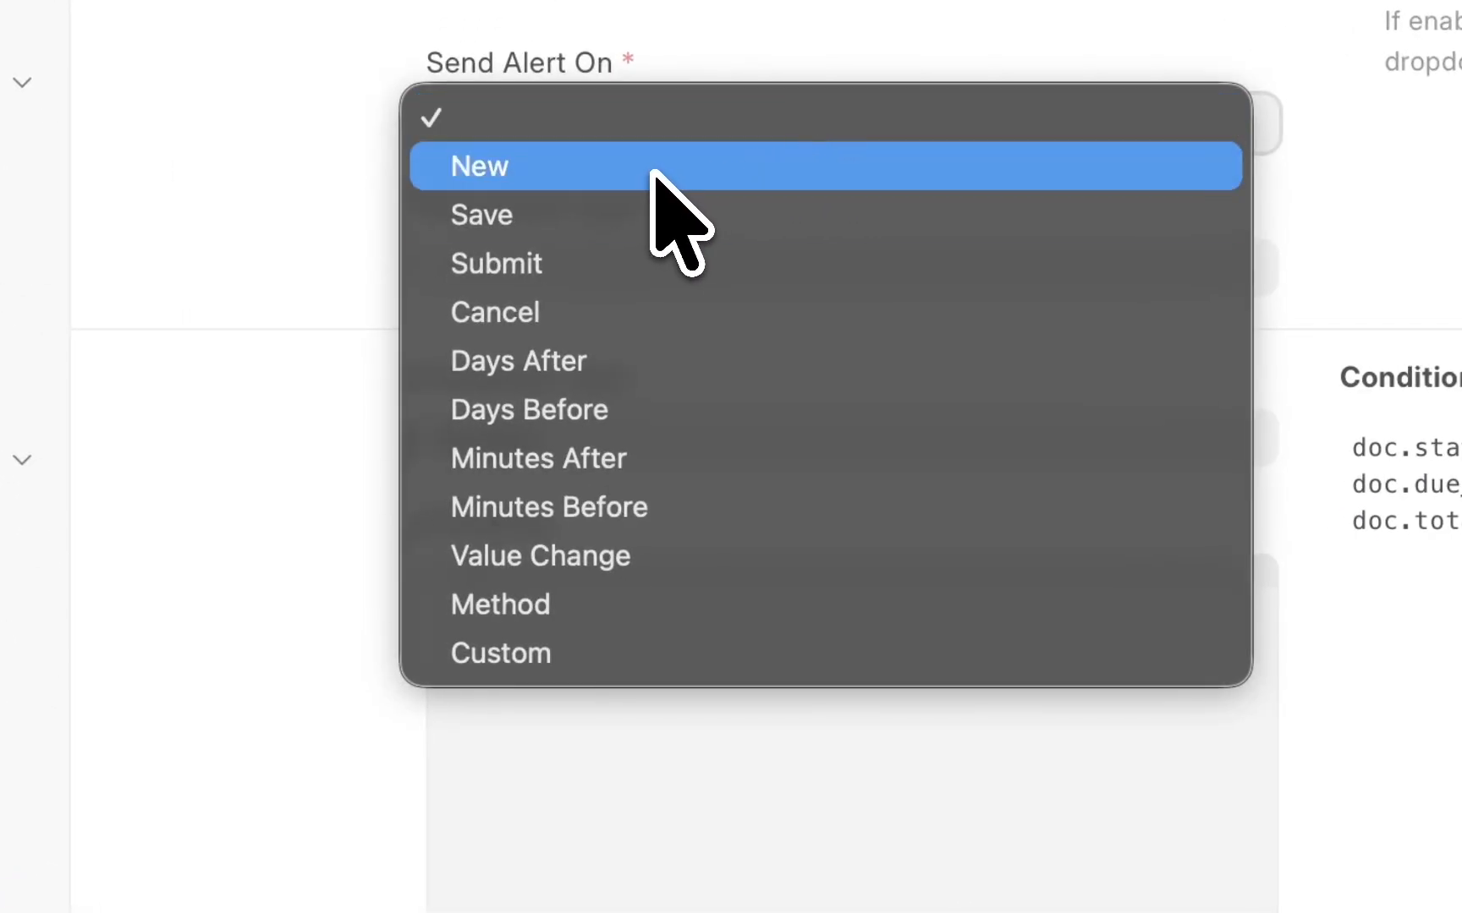
pyautogui.click(668, 263)
pyautogui.click(617, 269)
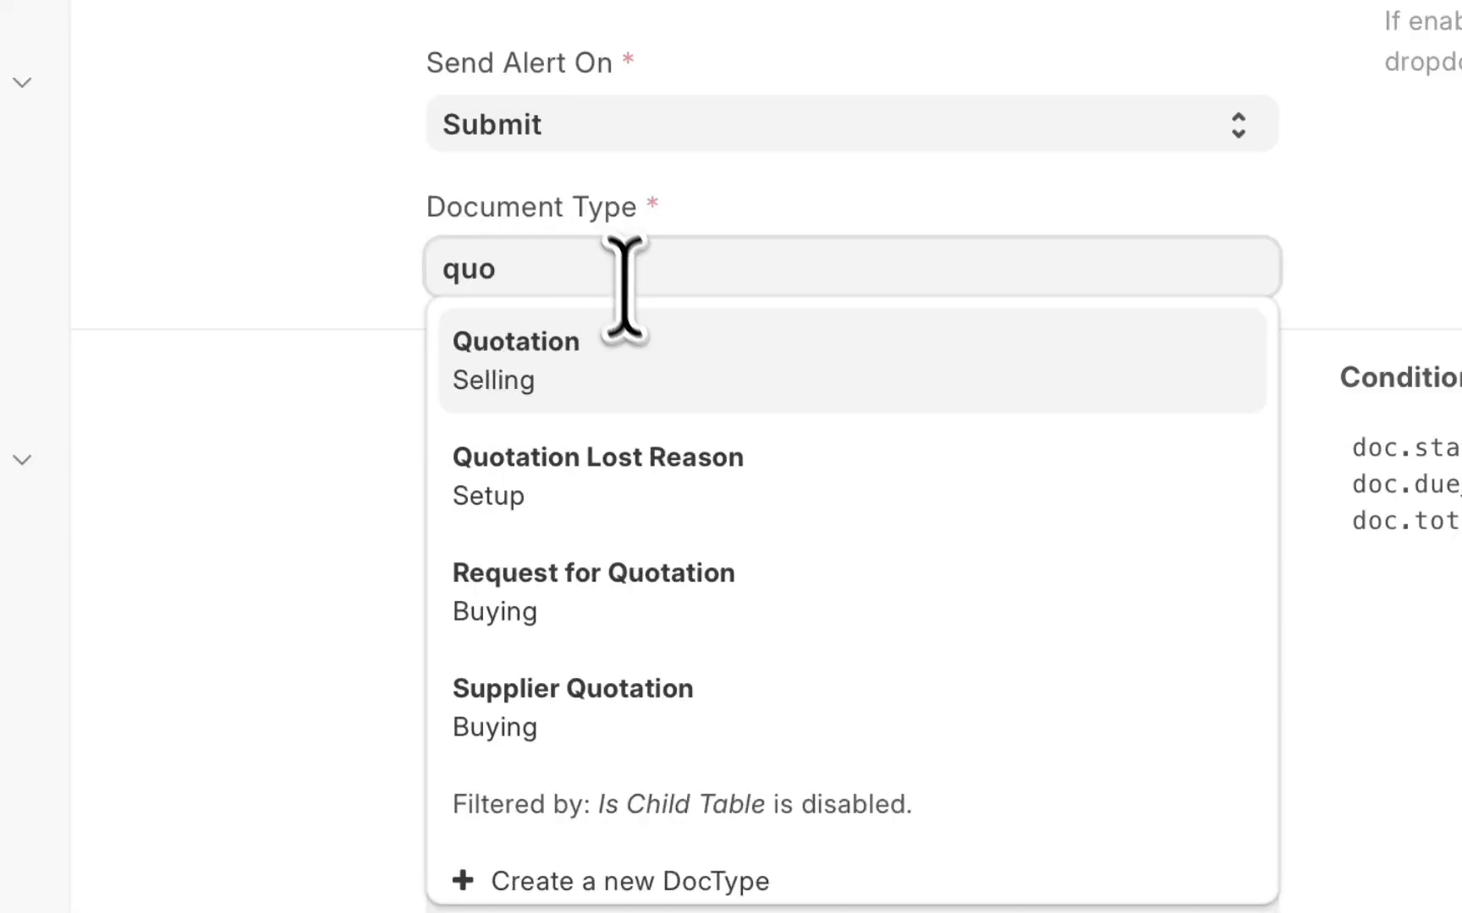
pyautogui.click(656, 363)
# Add a recipient row that takes its receiver from the contact_email (Contact Email) document field
pyautogui.scroll(-12, 658, 427)
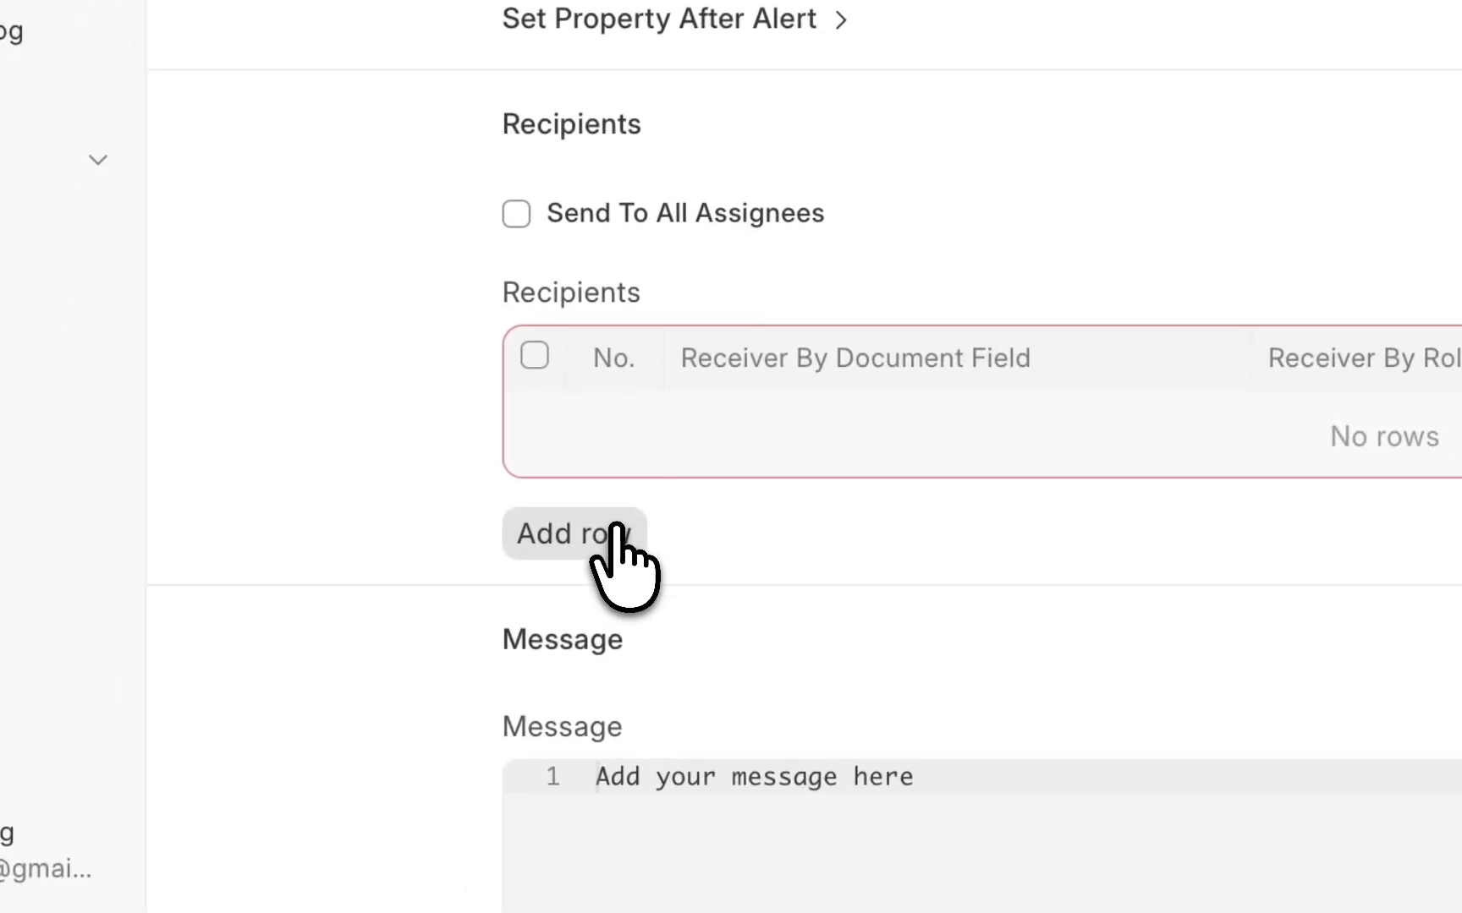
pyautogui.click(541, 807)
pyautogui.click(679, 720)
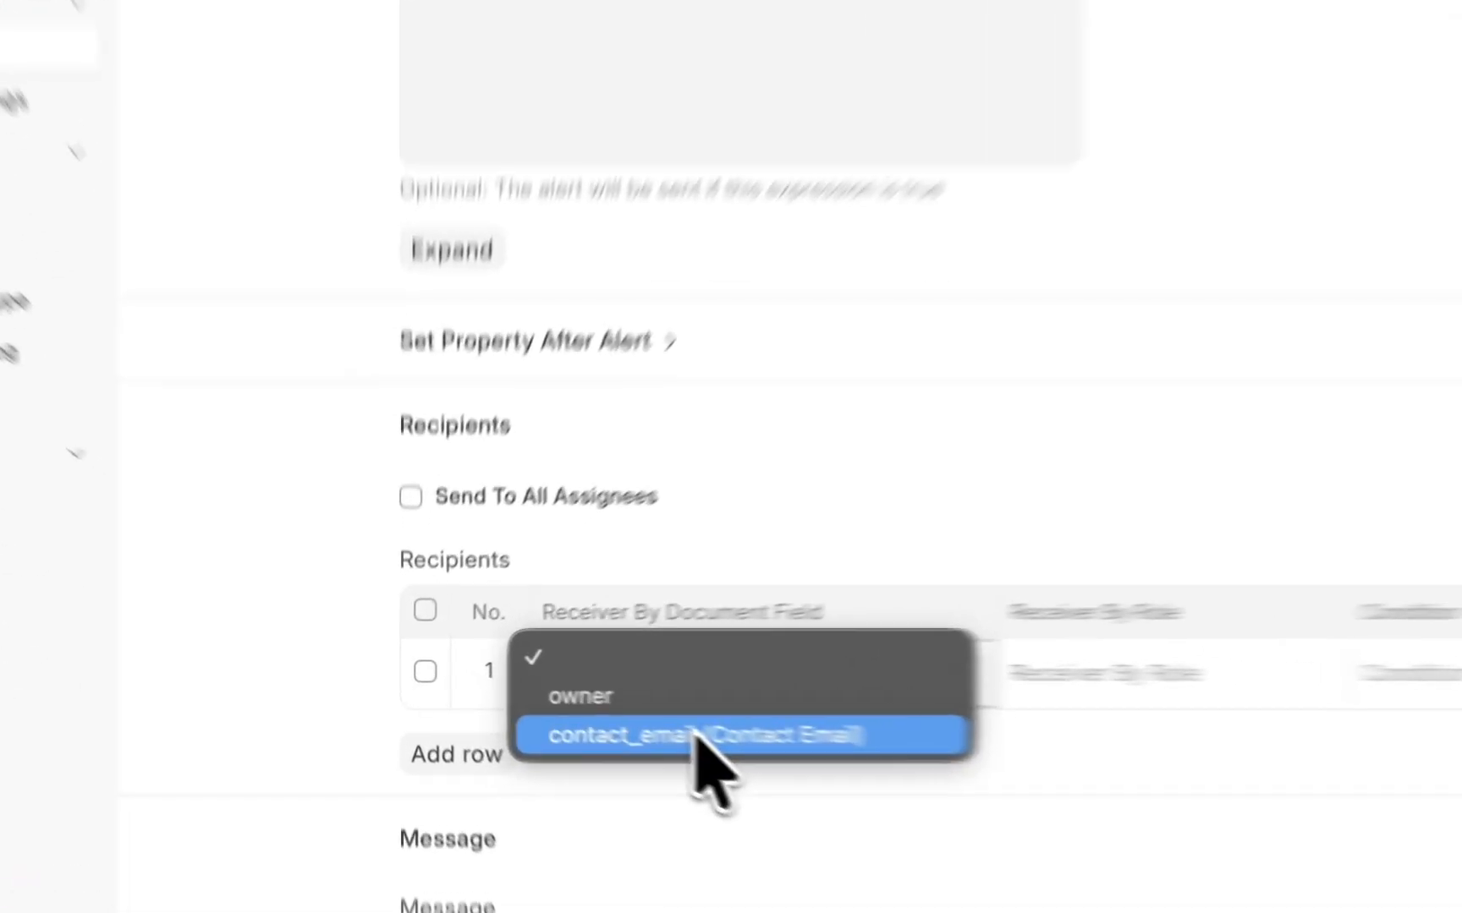
pyautogui.click(589, 710)
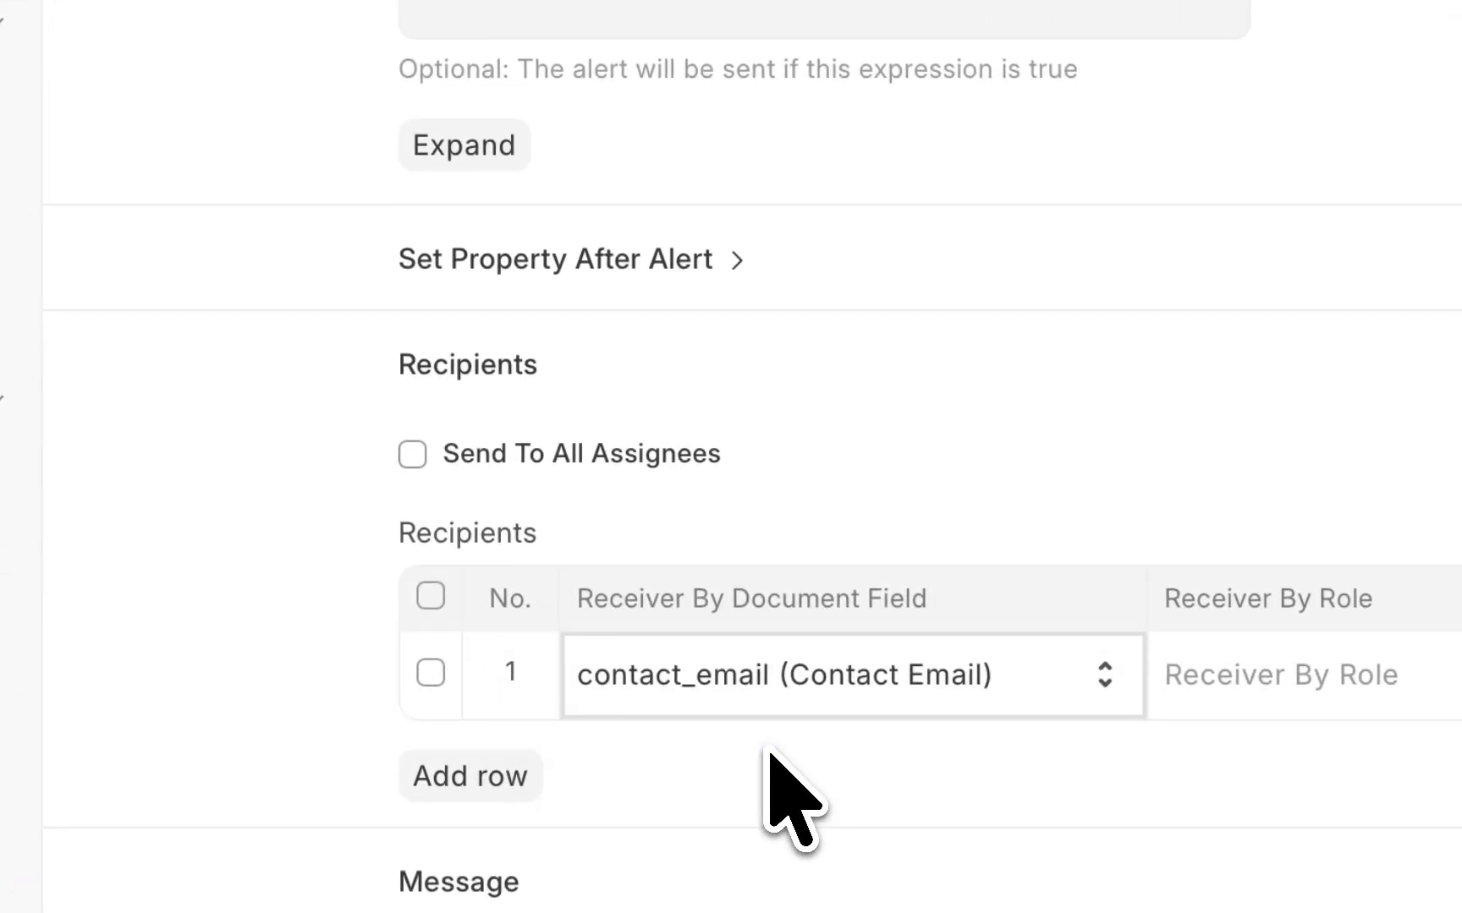
# Replace the placeholder message with "Dear {{doc.customer_name}}, Your quotation is ready. Please find the attached document. Regards, BIYY Consulting", keeping the line breaks
pyautogui.scroll(-10, 769, 750)
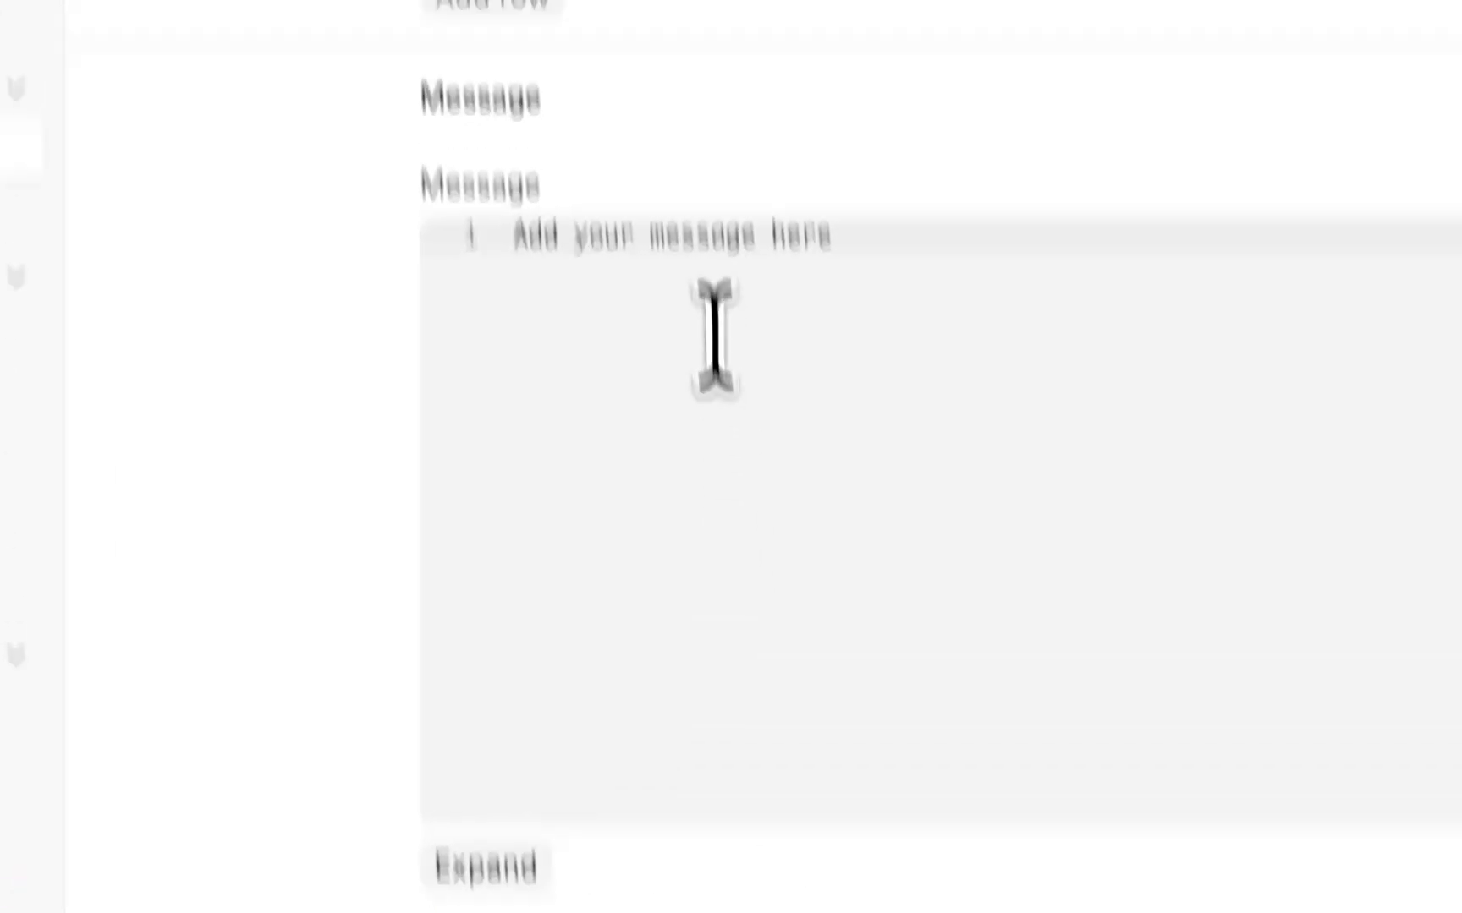
pyautogui.tripleClick(706, 237)
pyautogui.press('BackSpace')
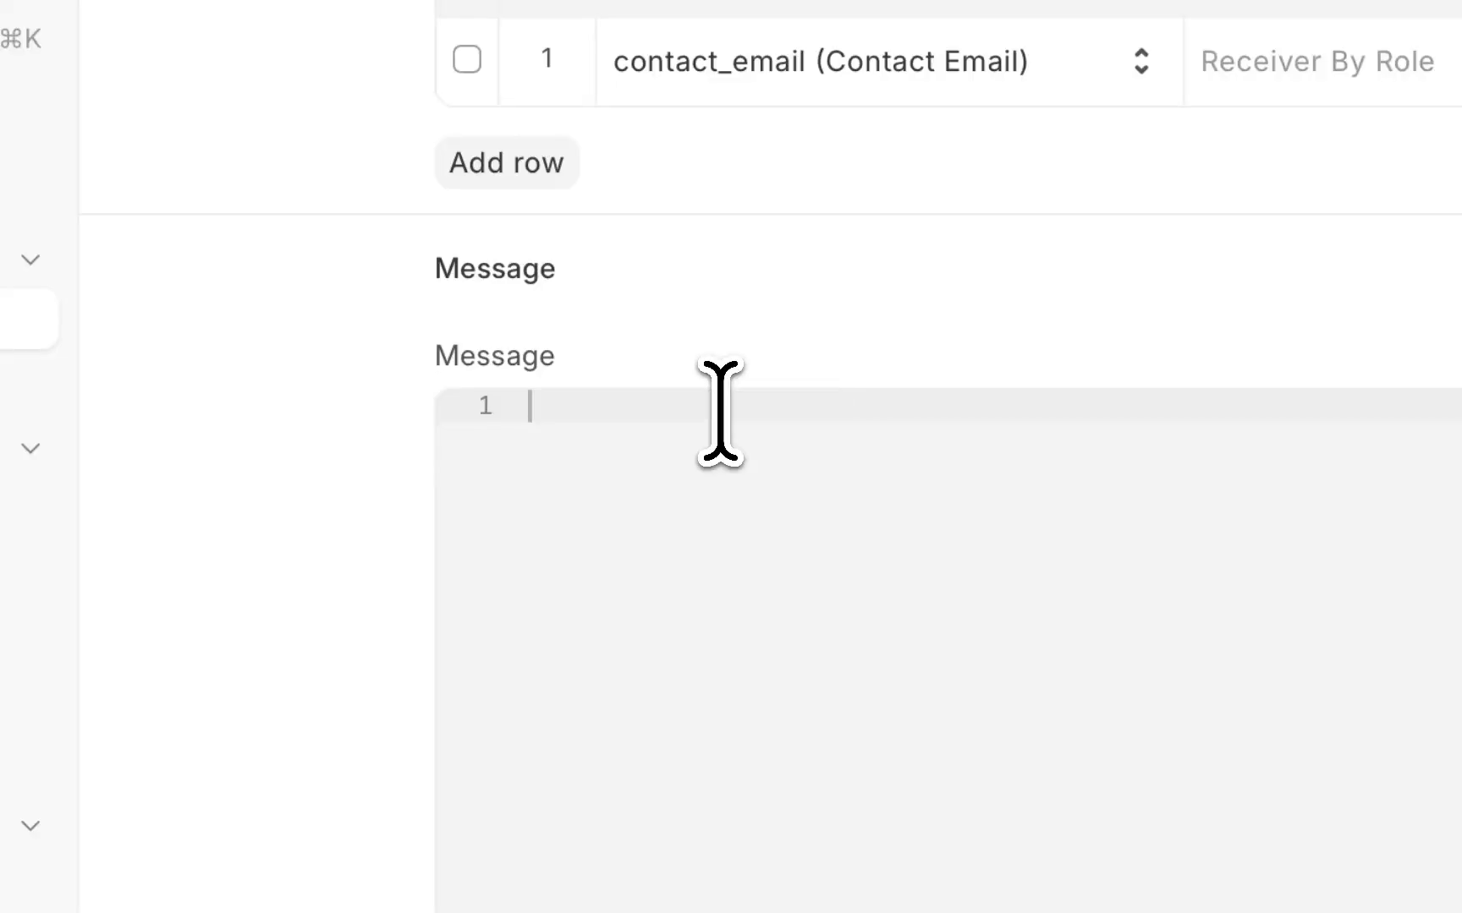
pyautogui.write('Hello')
pyautogui.press('BackSpace')
pyautogui.press('BackSpace')
pyautogui.press('BackSpace')
pyautogui.press('BackSpace')
pyautogui.press('BackSpace')
pyautogui.press('BackSpace')
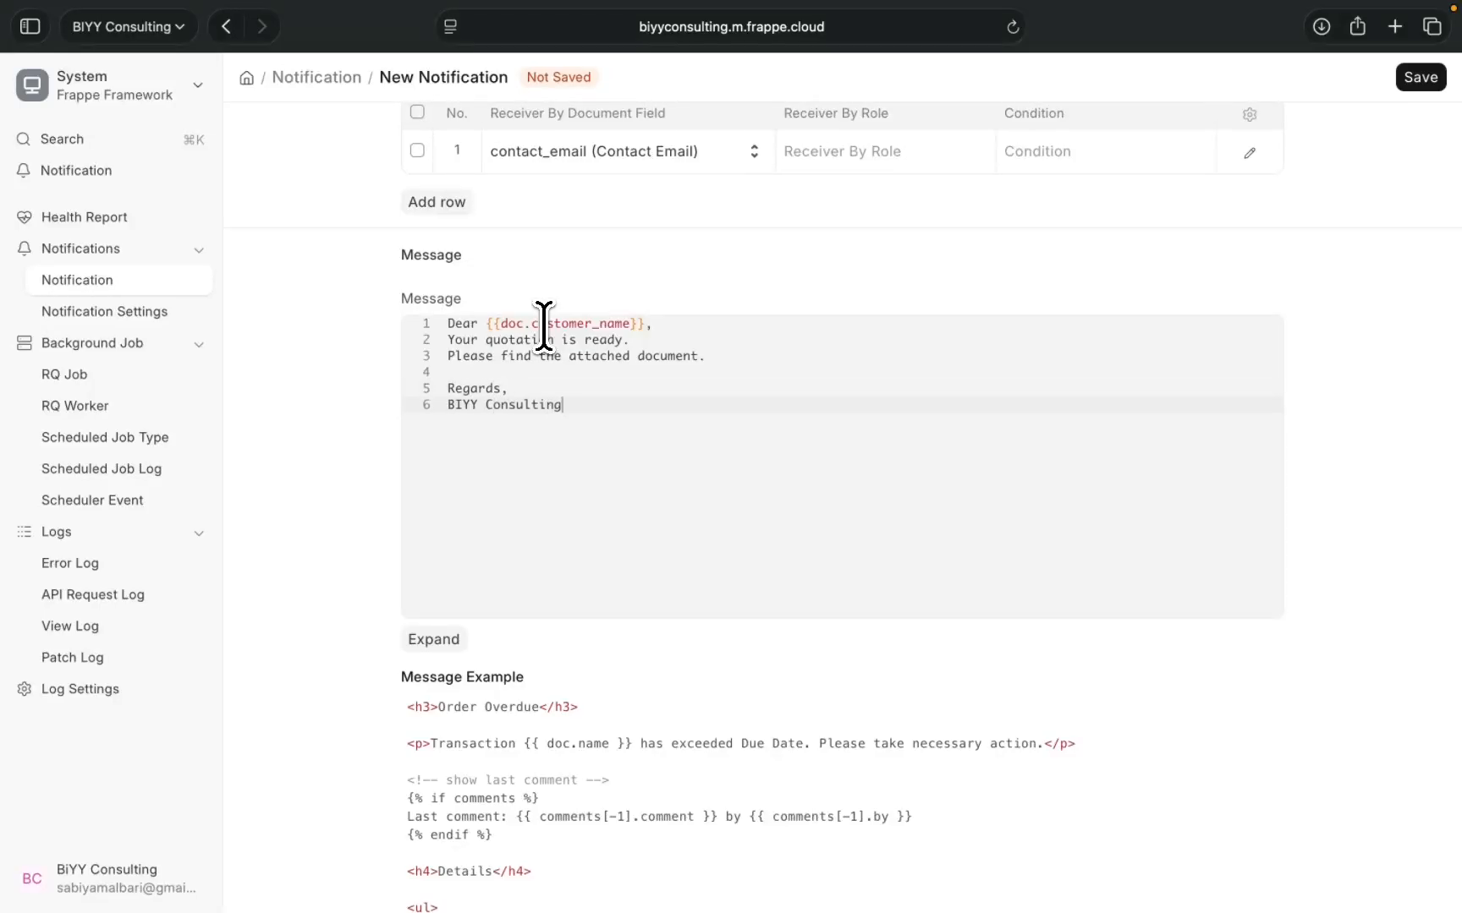
# In the attachment settings, enable Attach Print and choose Quotation with Item Image as the print format
pyautogui.scroll(-5, 584, 415)
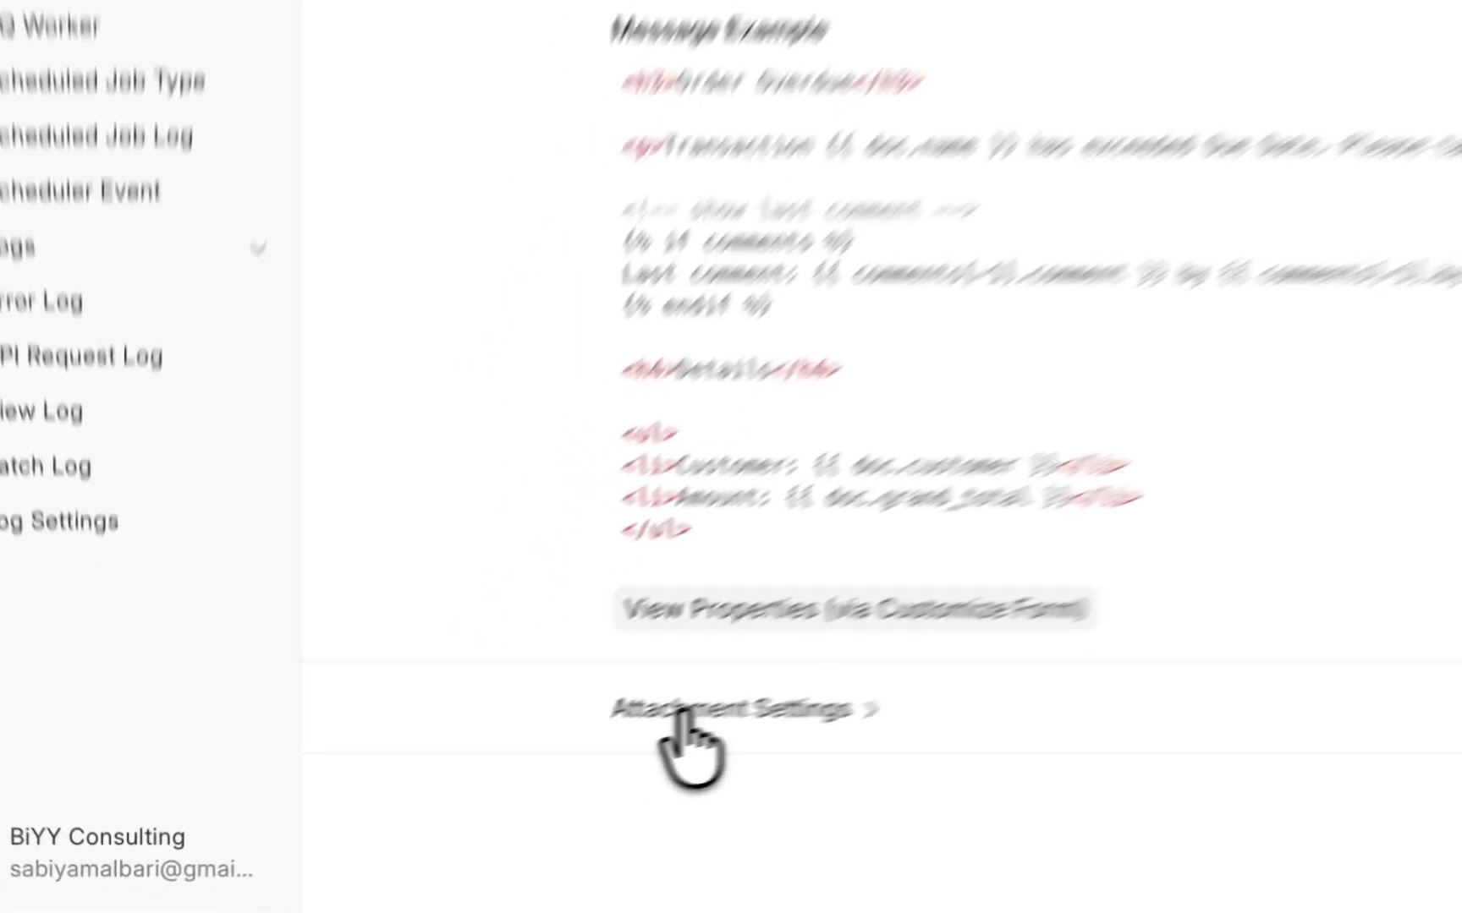
pyautogui.click(440, 799)
pyautogui.scroll(-2, 440, 787)
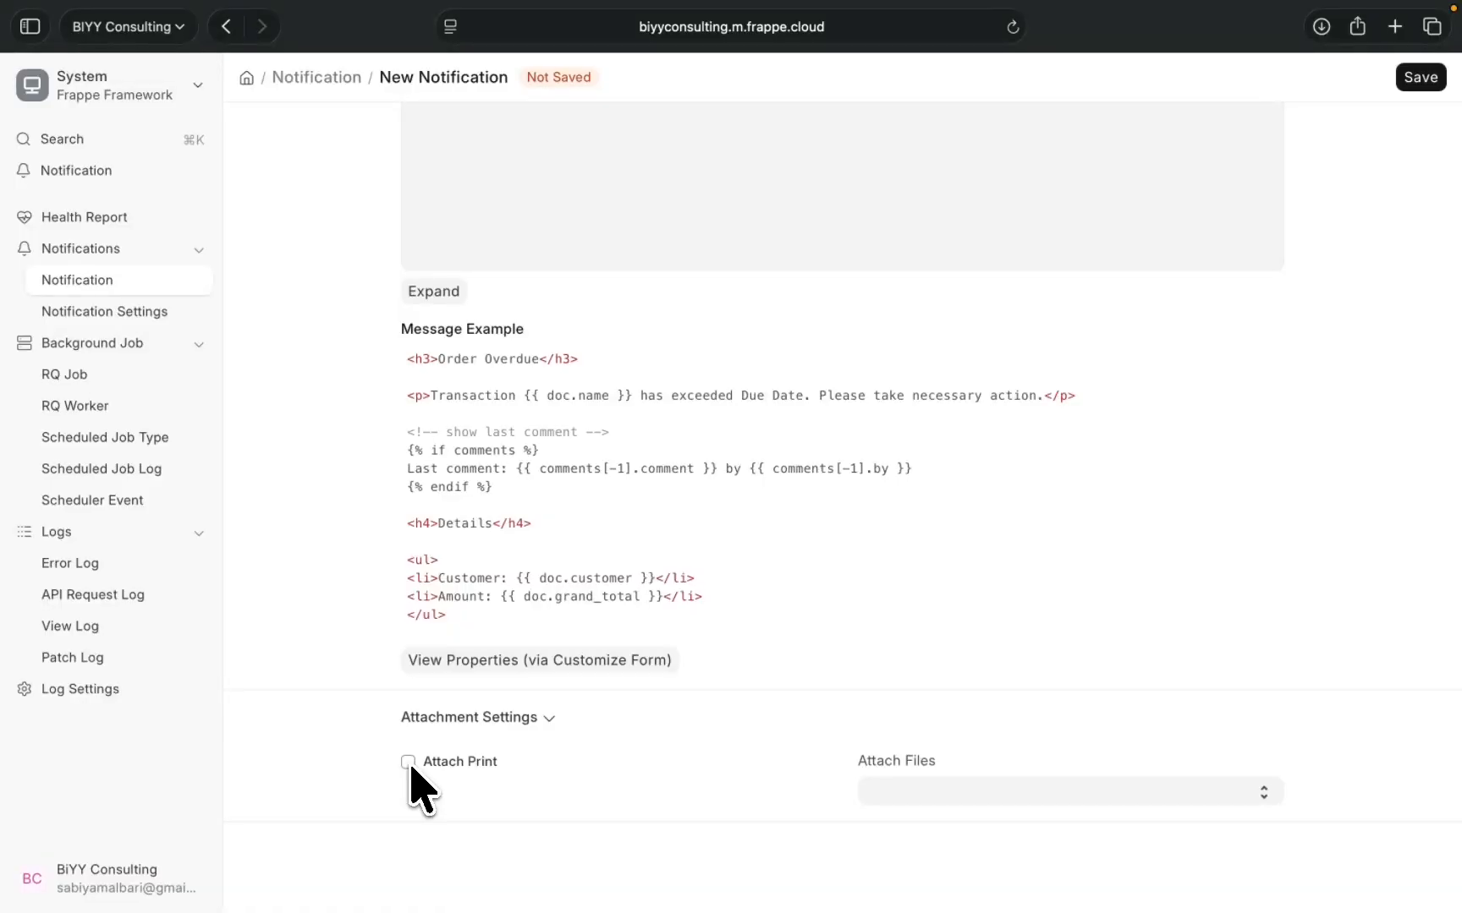
pyautogui.click(408, 763)
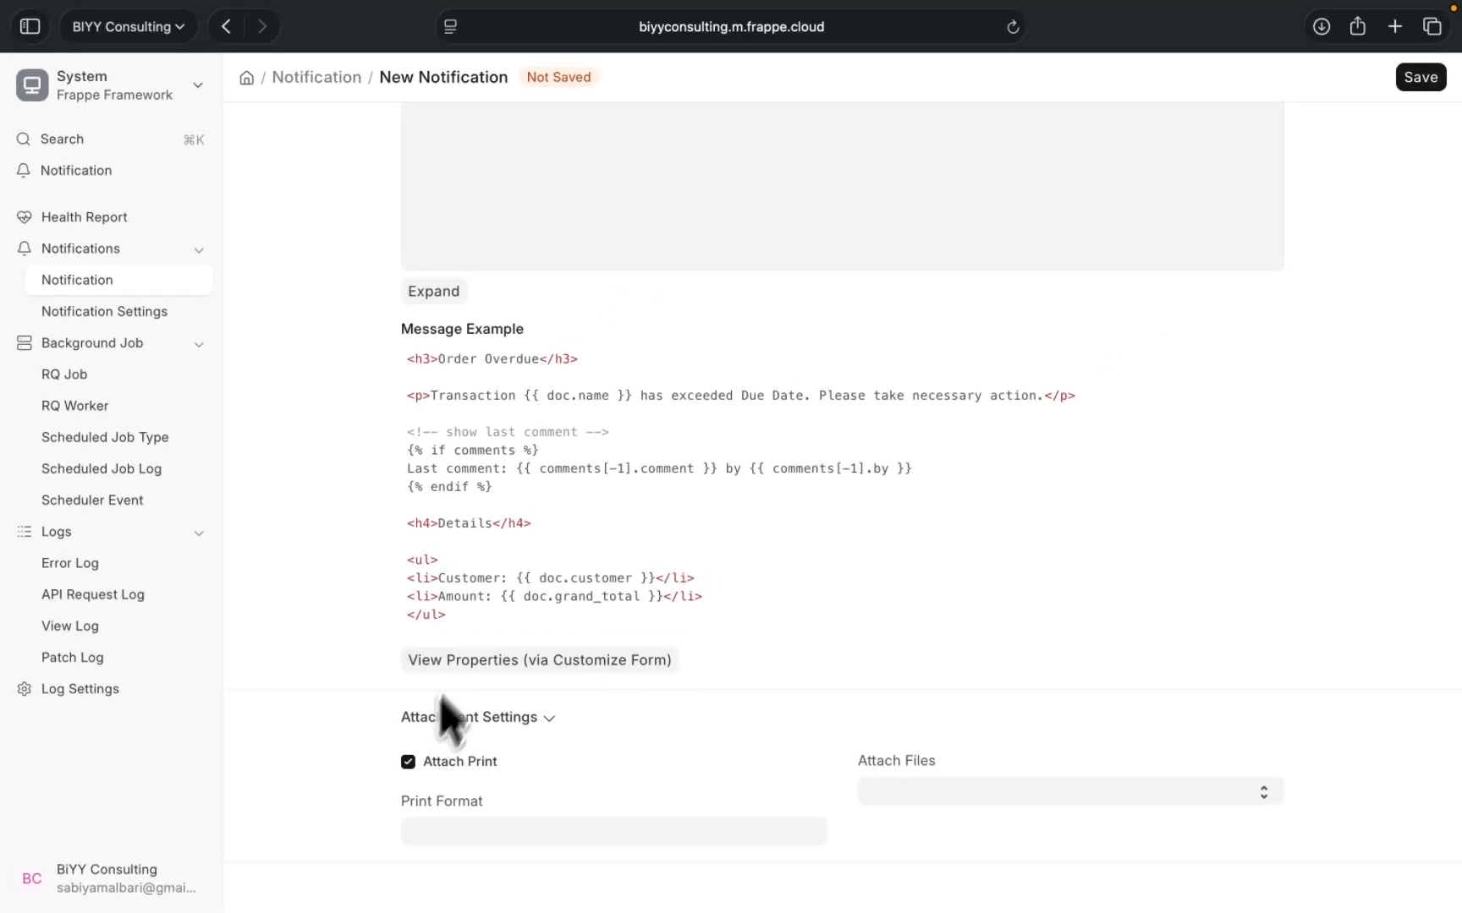
pyautogui.click(414, 827)
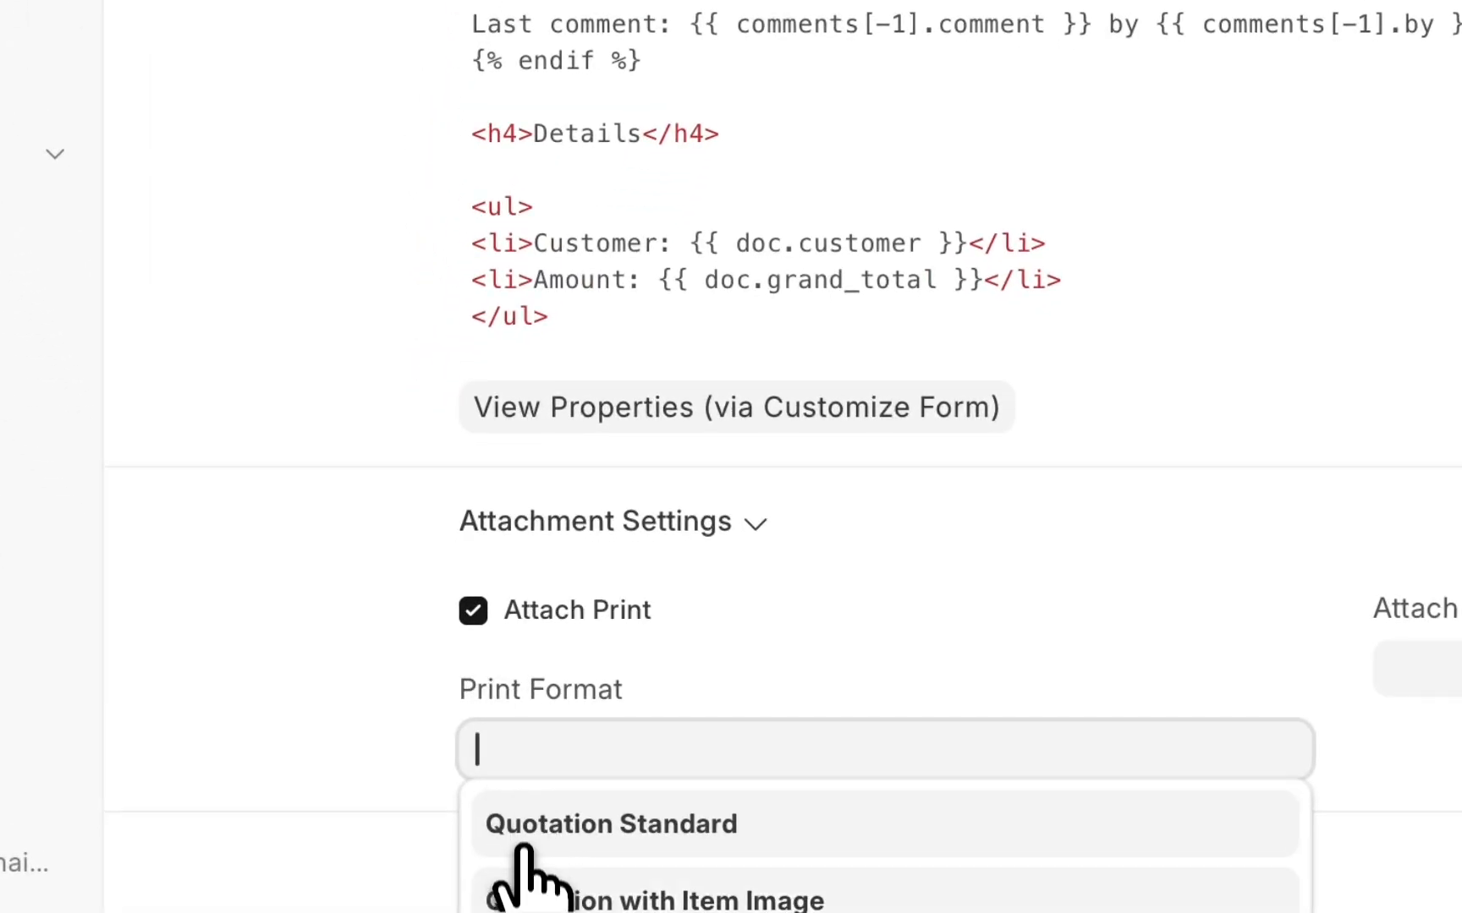
pyautogui.click(533, 884)
# Save the notification and review its saved condition, message and attachment settings
pyautogui.scroll(5, 922, 381)
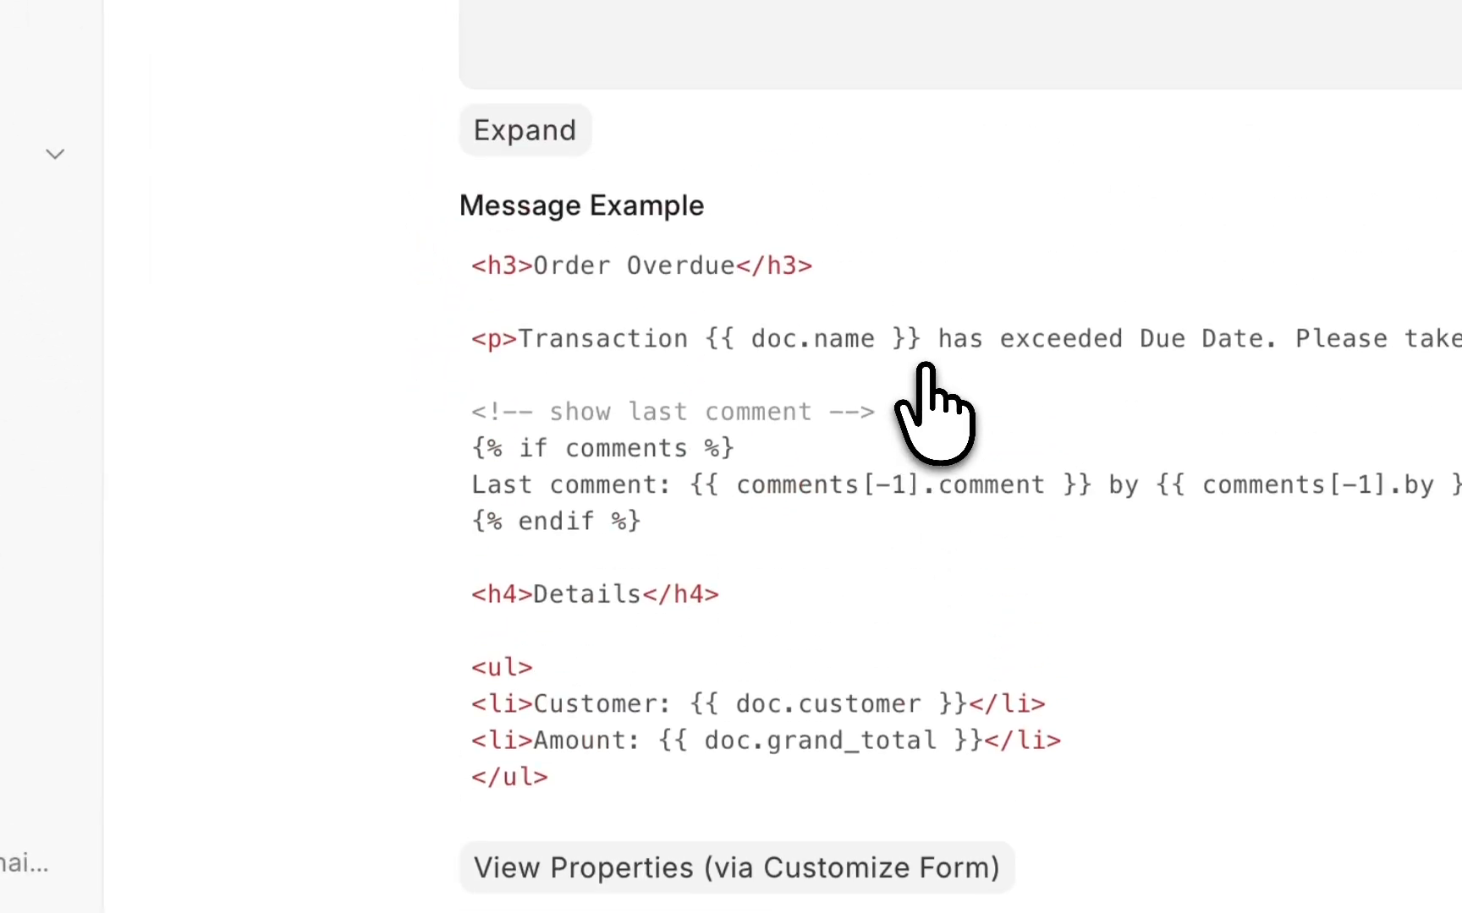
pyautogui.scroll(5, 926, 377)
pyautogui.click(1408, 167)
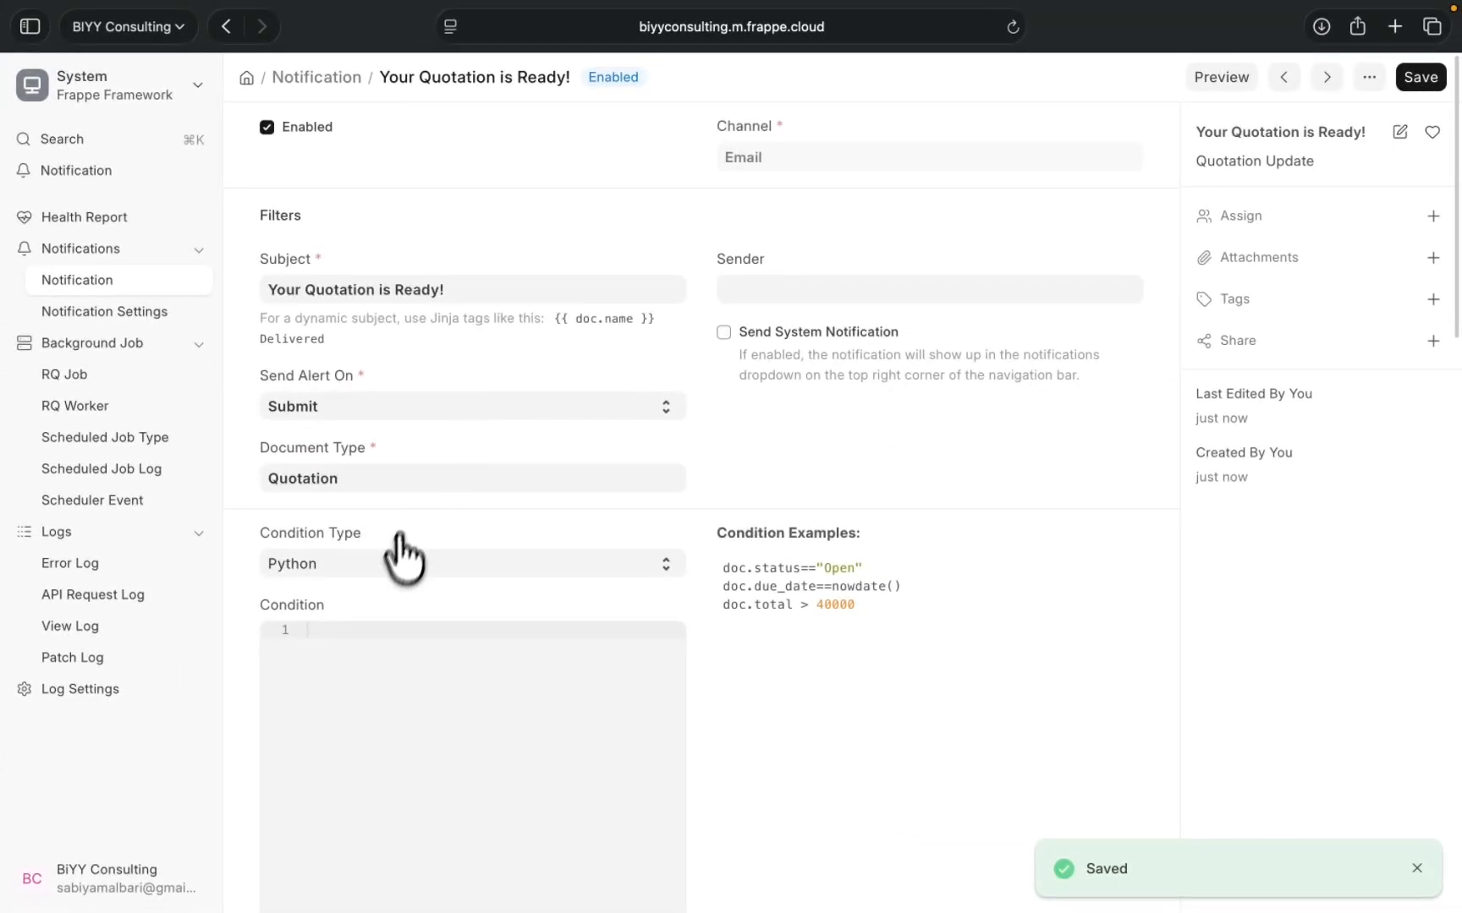
pyautogui.scroll(-5, 385, 636)
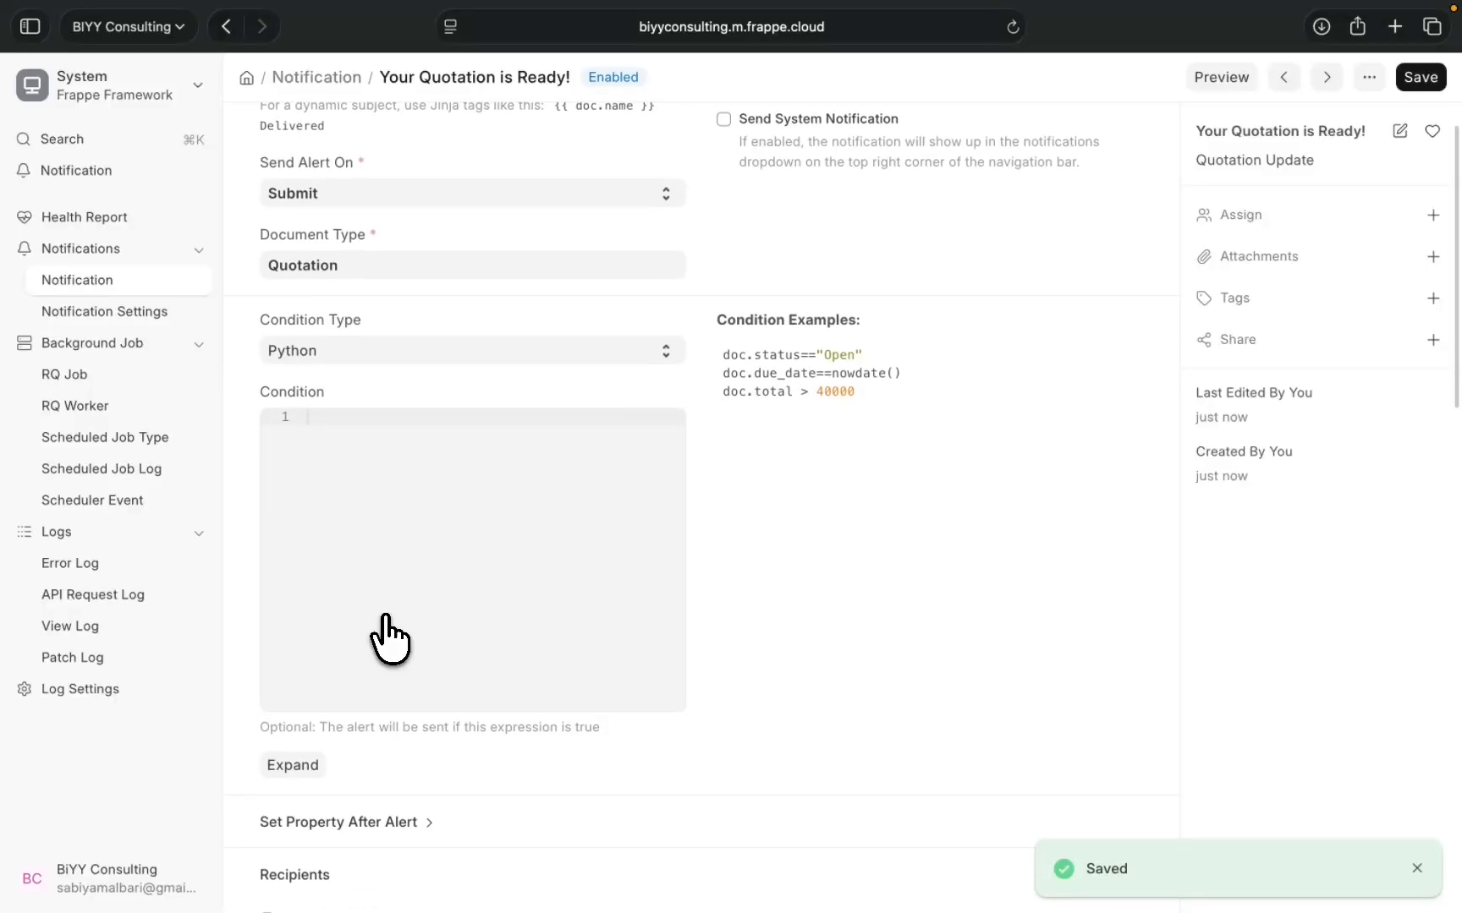
pyautogui.scroll(-20, 385, 636)
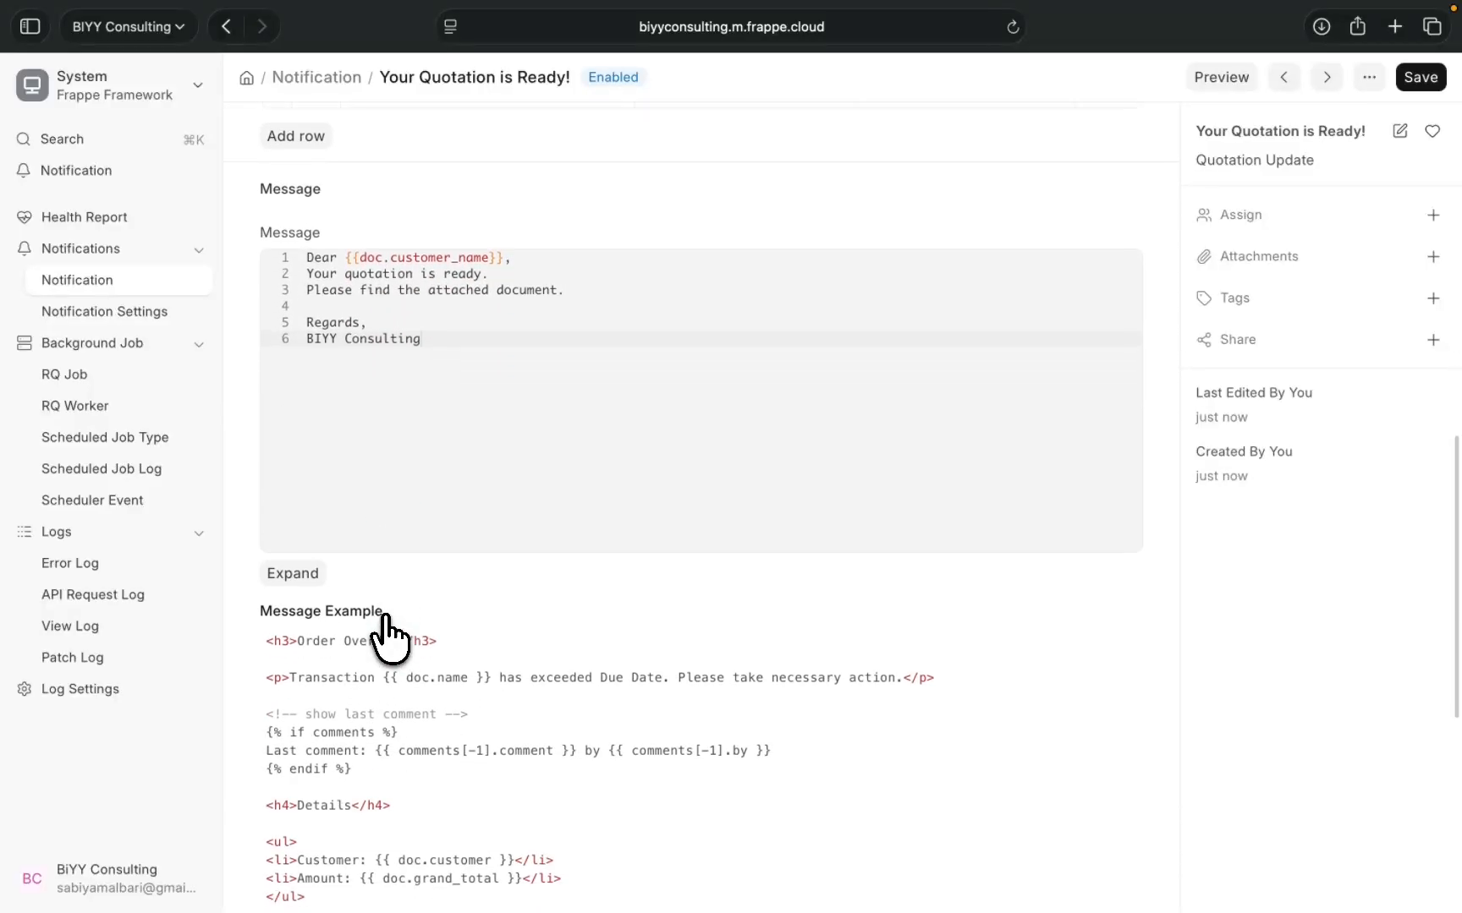
pyautogui.scroll(-13, 384, 630)
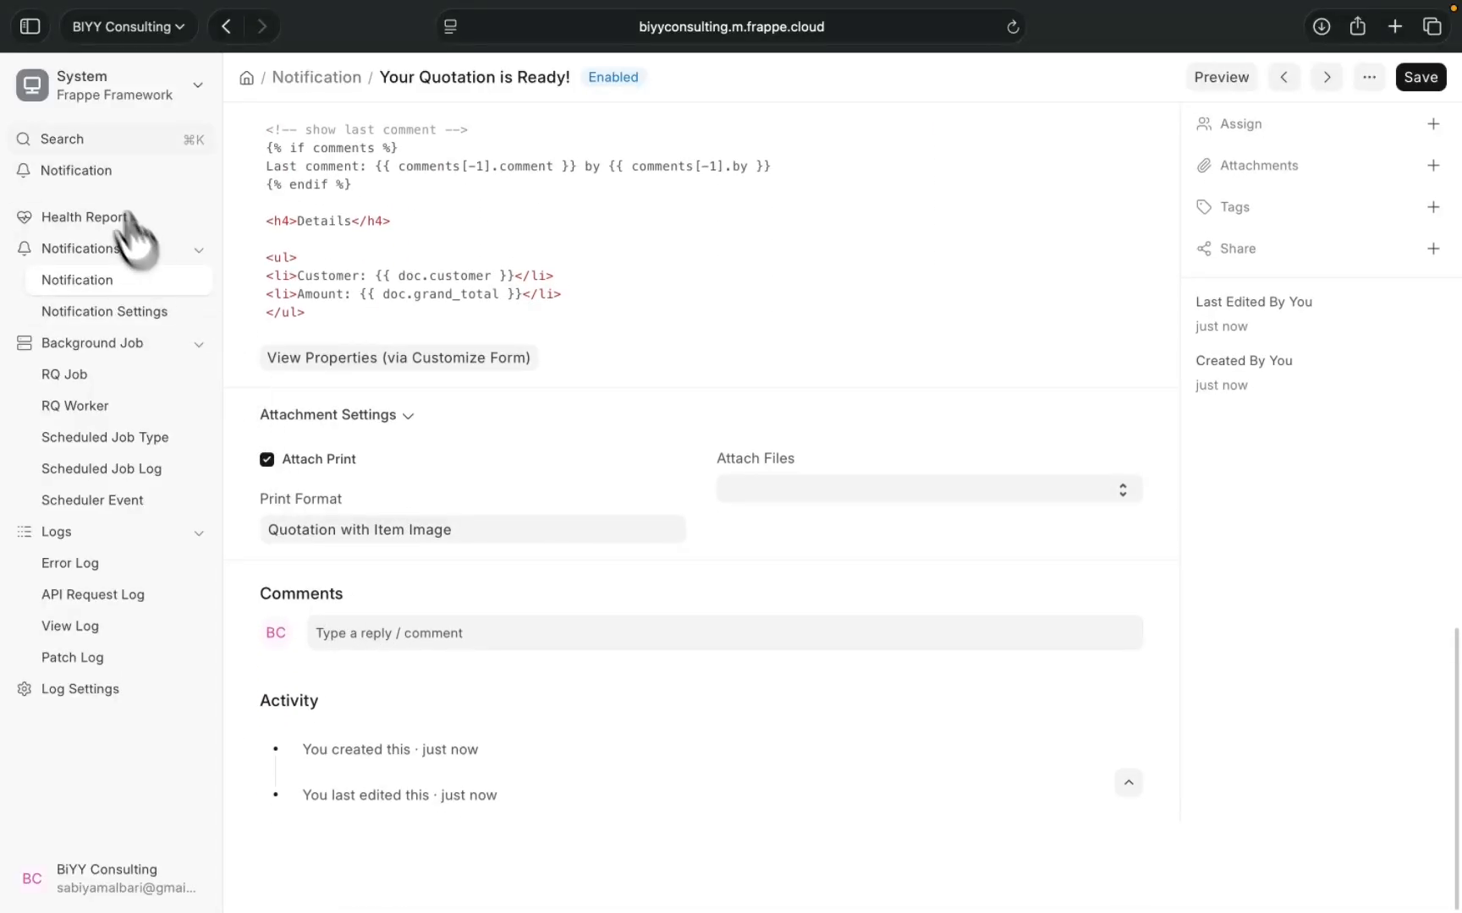
# Return to the draft quotation, check its items and totals, and submit it with confirmation
pyautogui.click(225, 31)
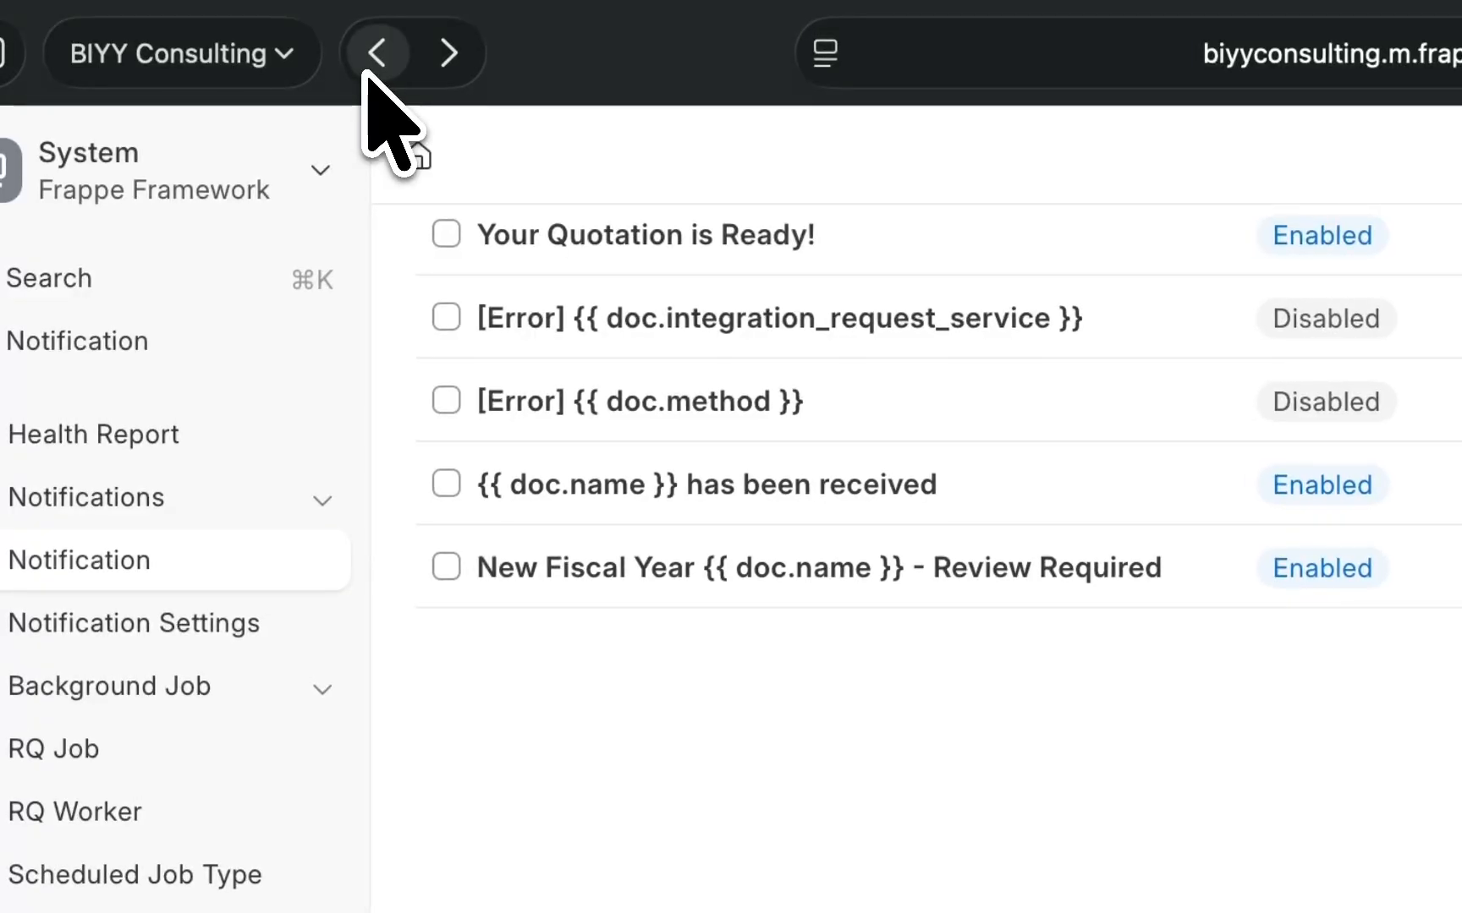
pyautogui.click(377, 47)
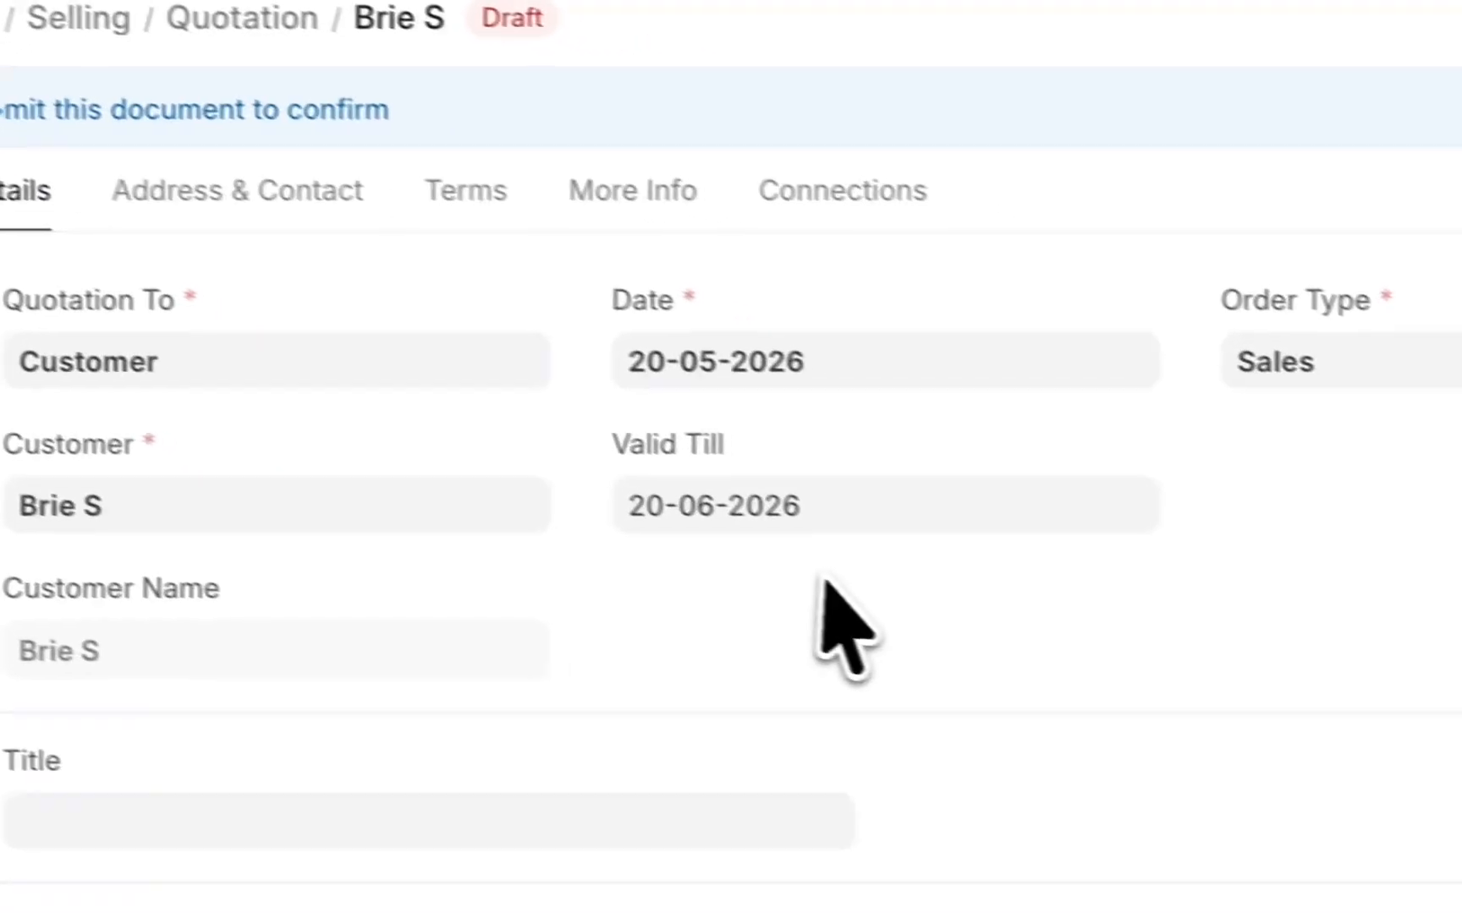
pyautogui.scroll(-20, 1277, 778)
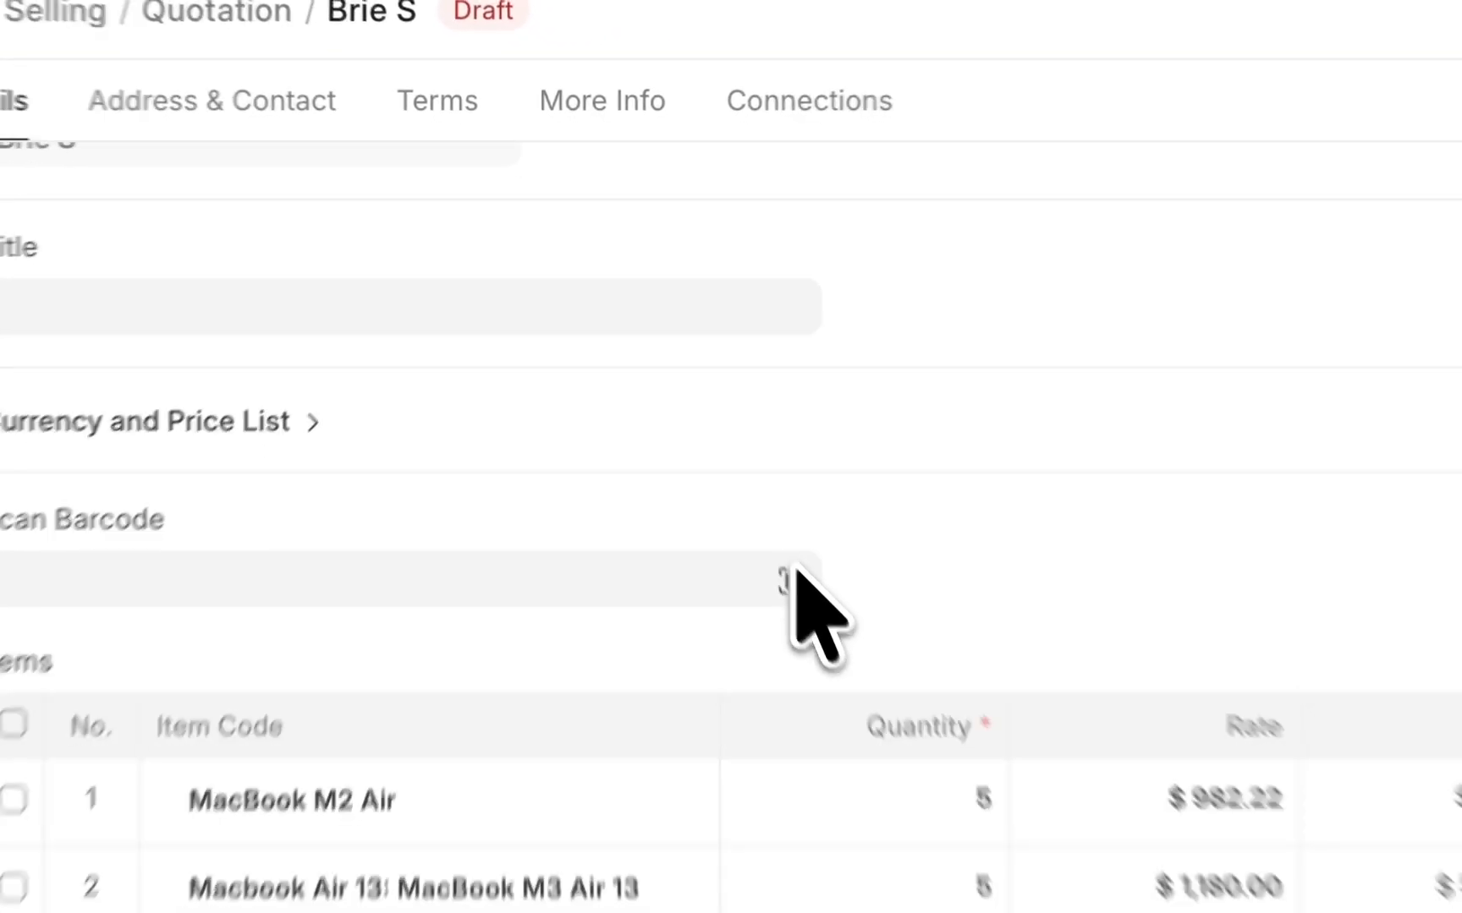
pyautogui.scroll(-1, 677, 385)
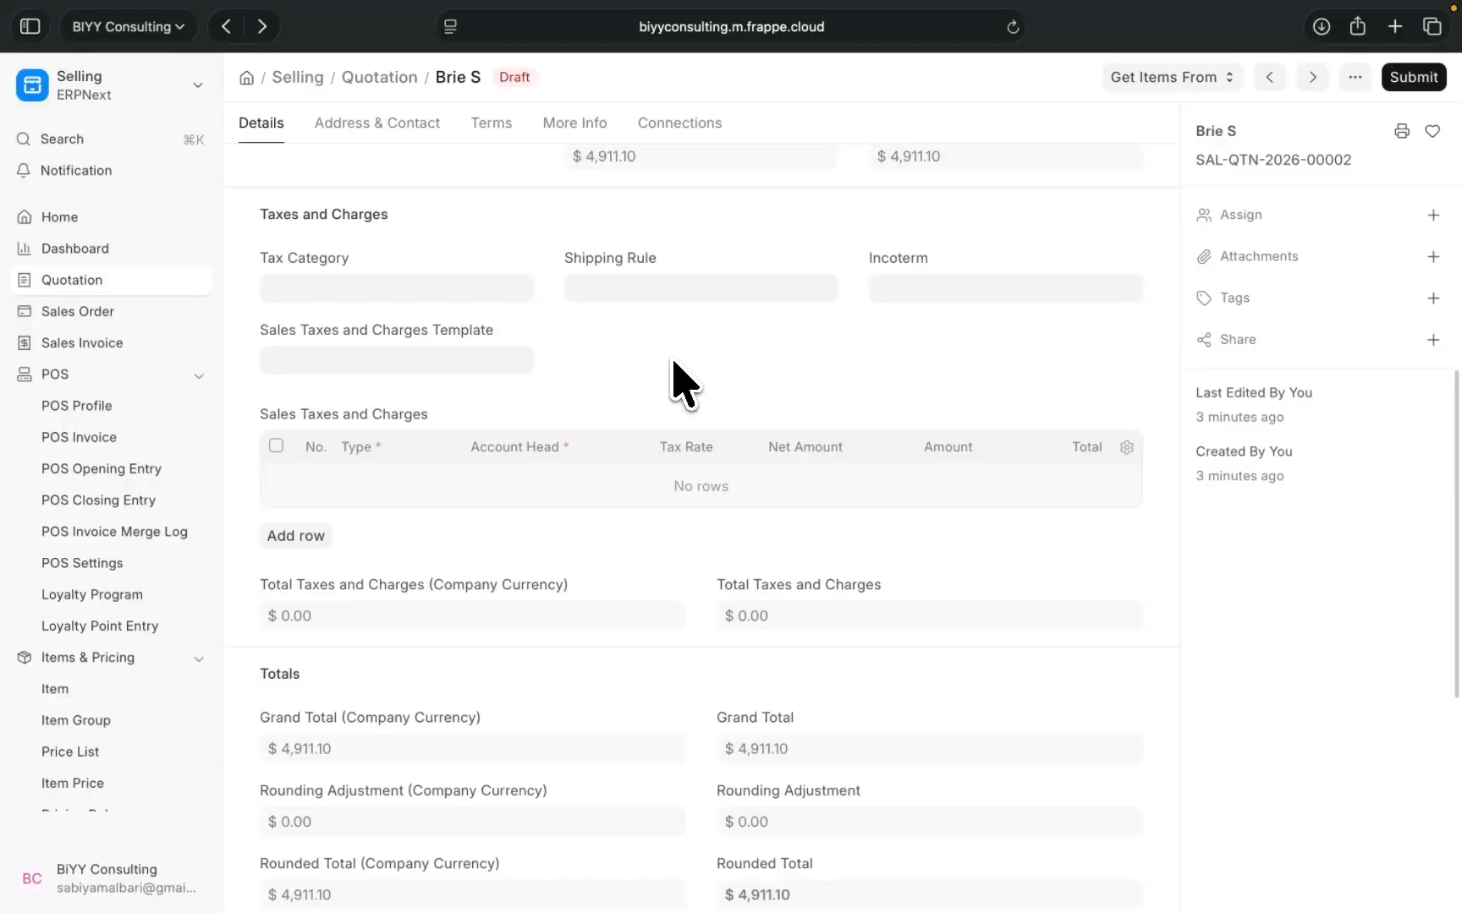
pyautogui.scroll(12, 681, 385)
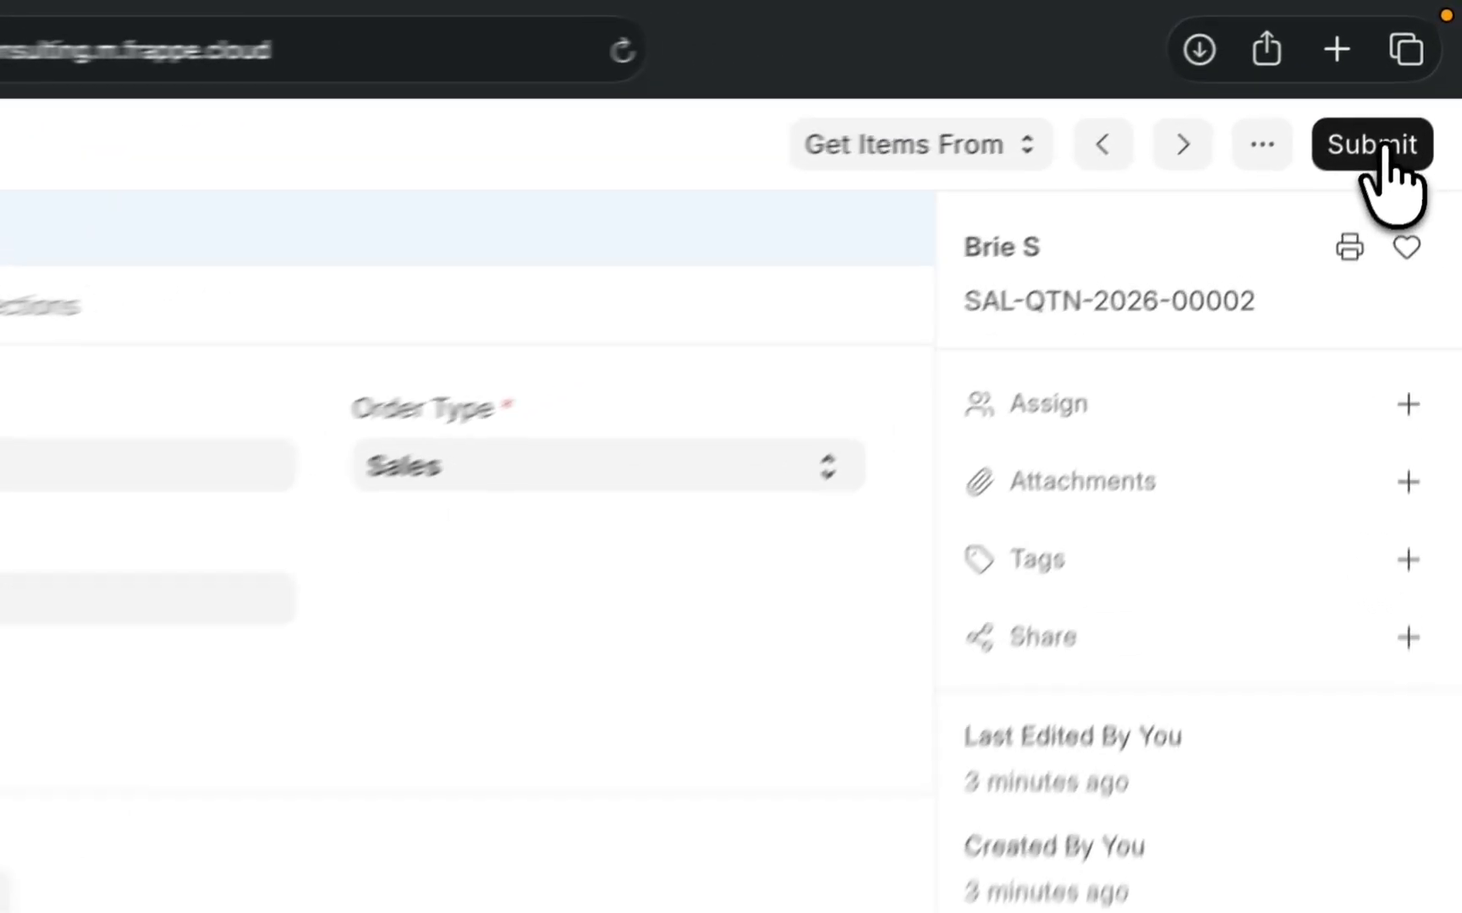
pyautogui.click(1420, 80)
pyautogui.click(985, 222)
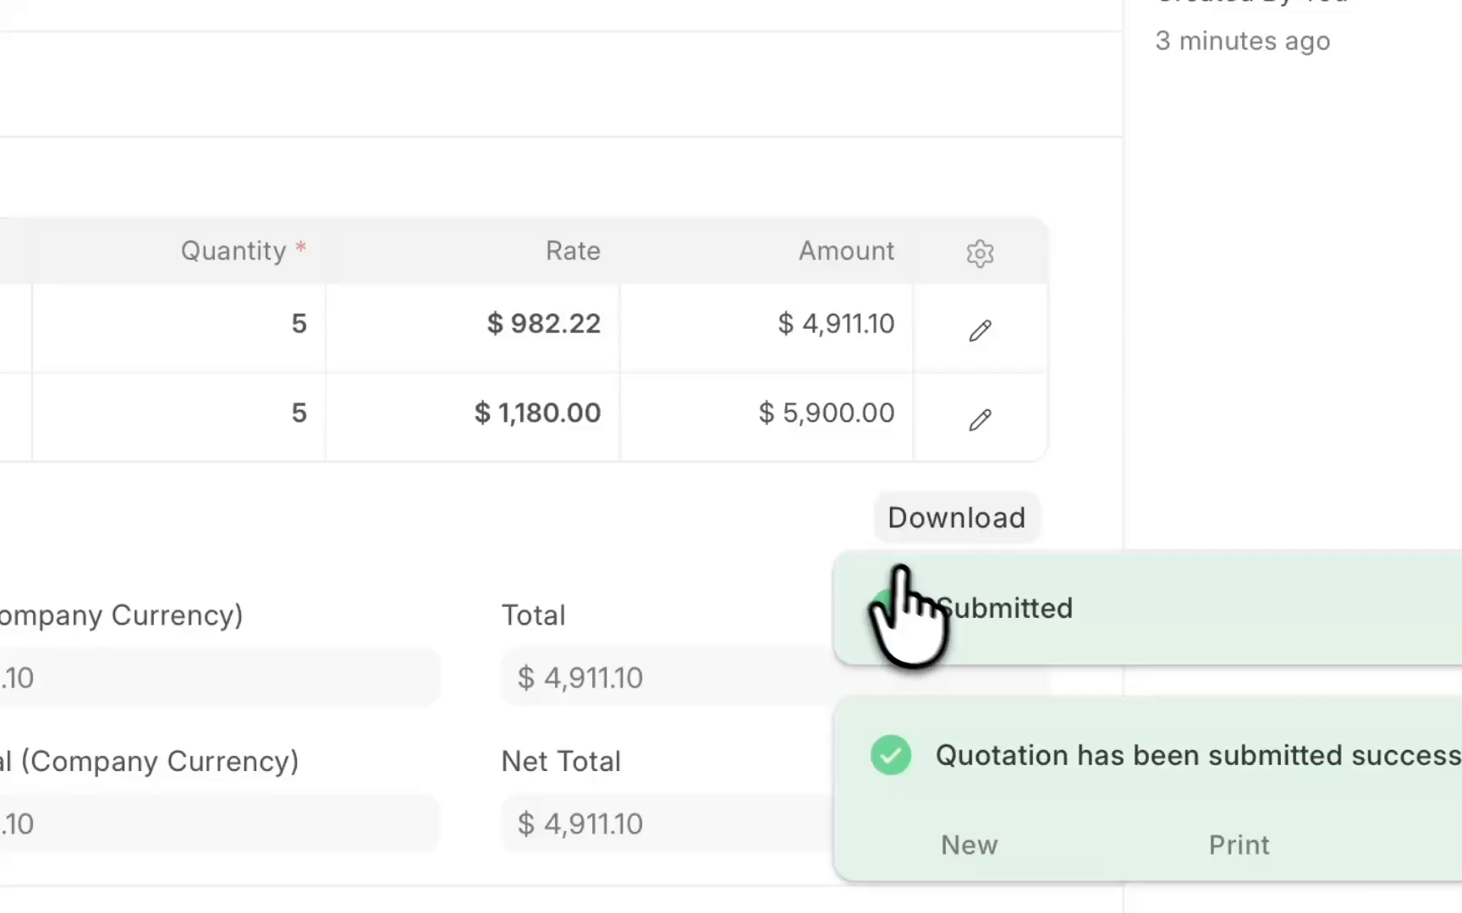
# Switch to Gmail in a new browser tab and examine the quotation notification email and its PDF attachment
pyautogui.scroll(-10, 922, 724)
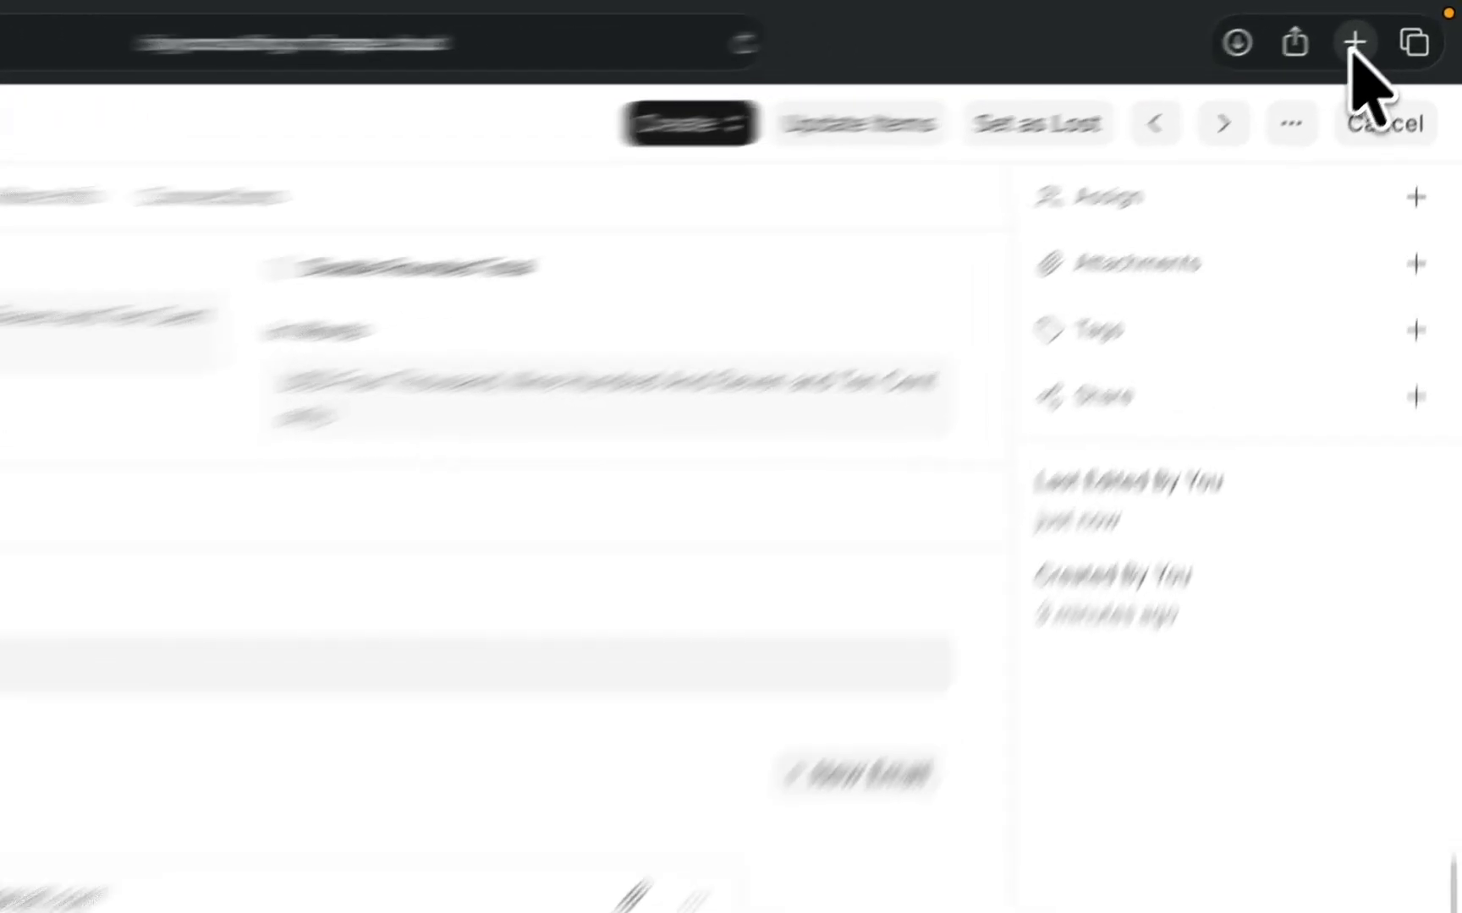
pyautogui.click(1353, 43)
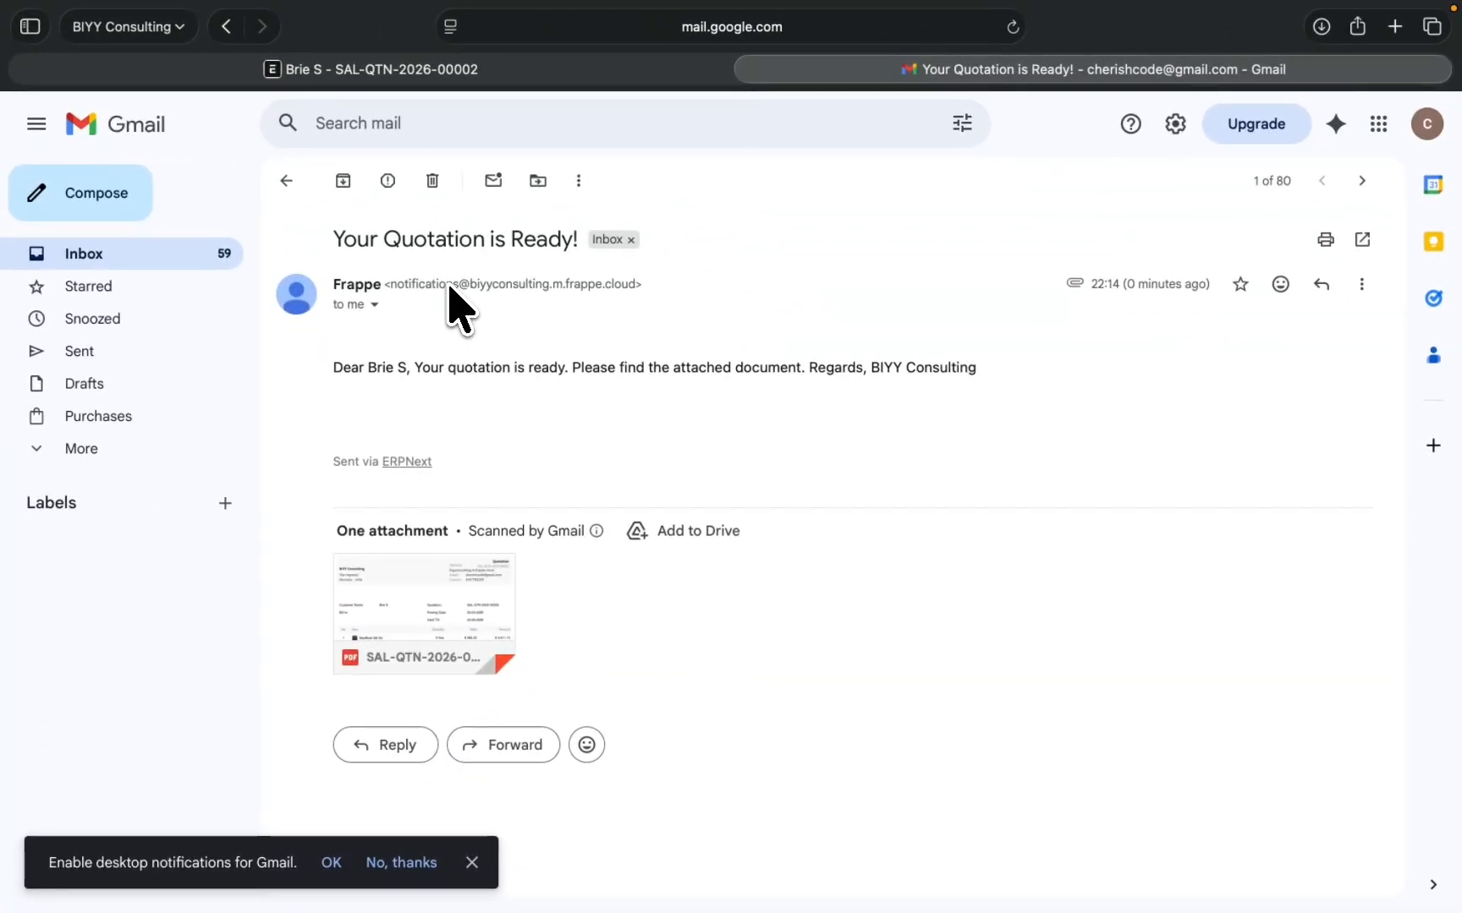
pyautogui.click(461, 584)
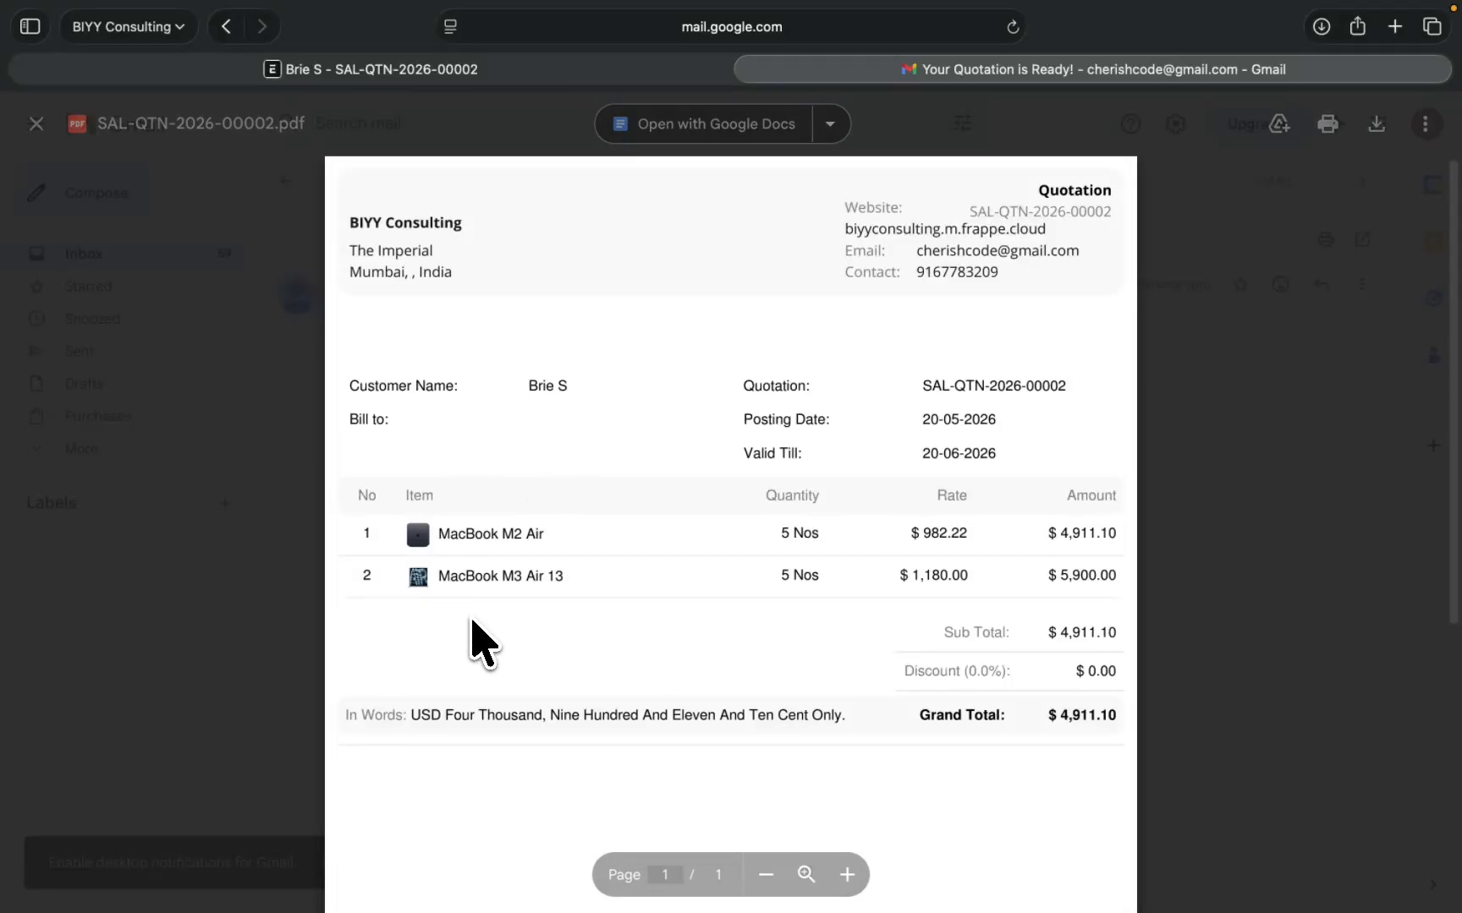
pyautogui.scroll(-3, 476, 643)
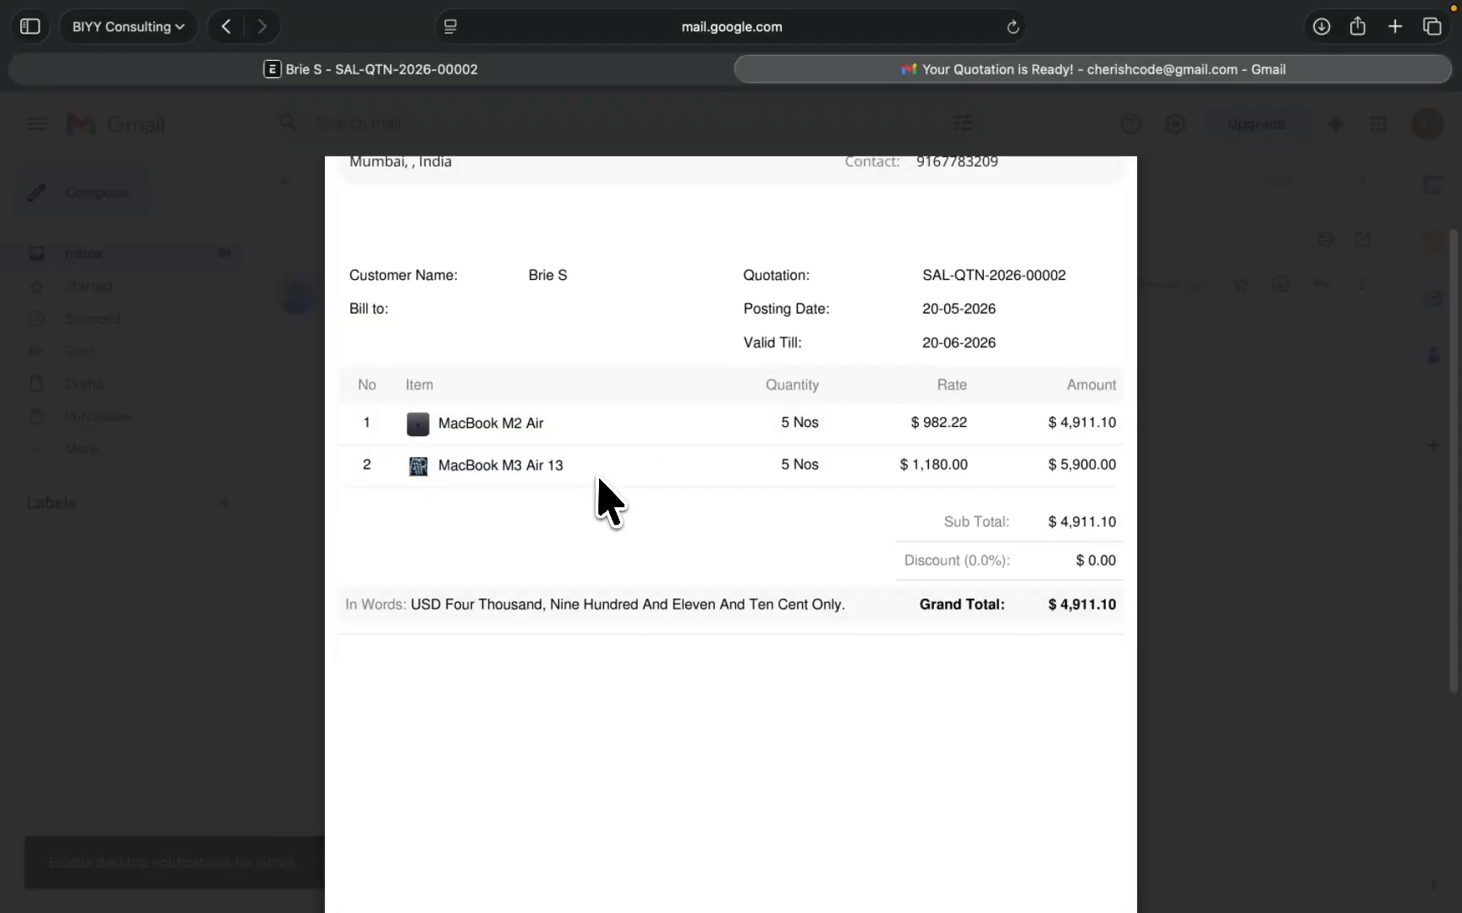
pyautogui.scroll(2, 937, 551)
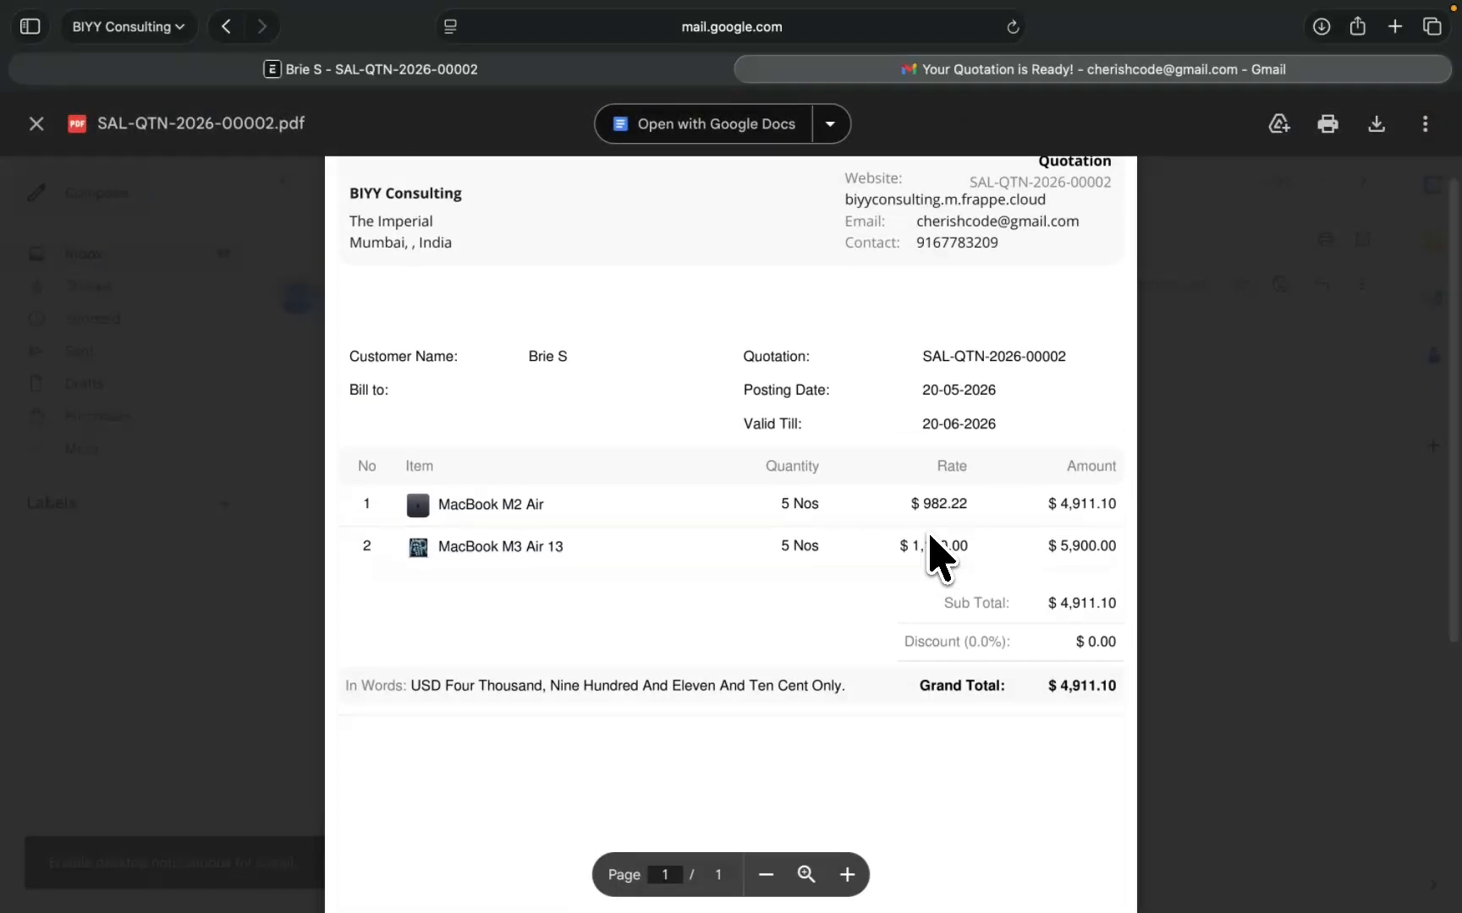
pyautogui.click(269, 482)
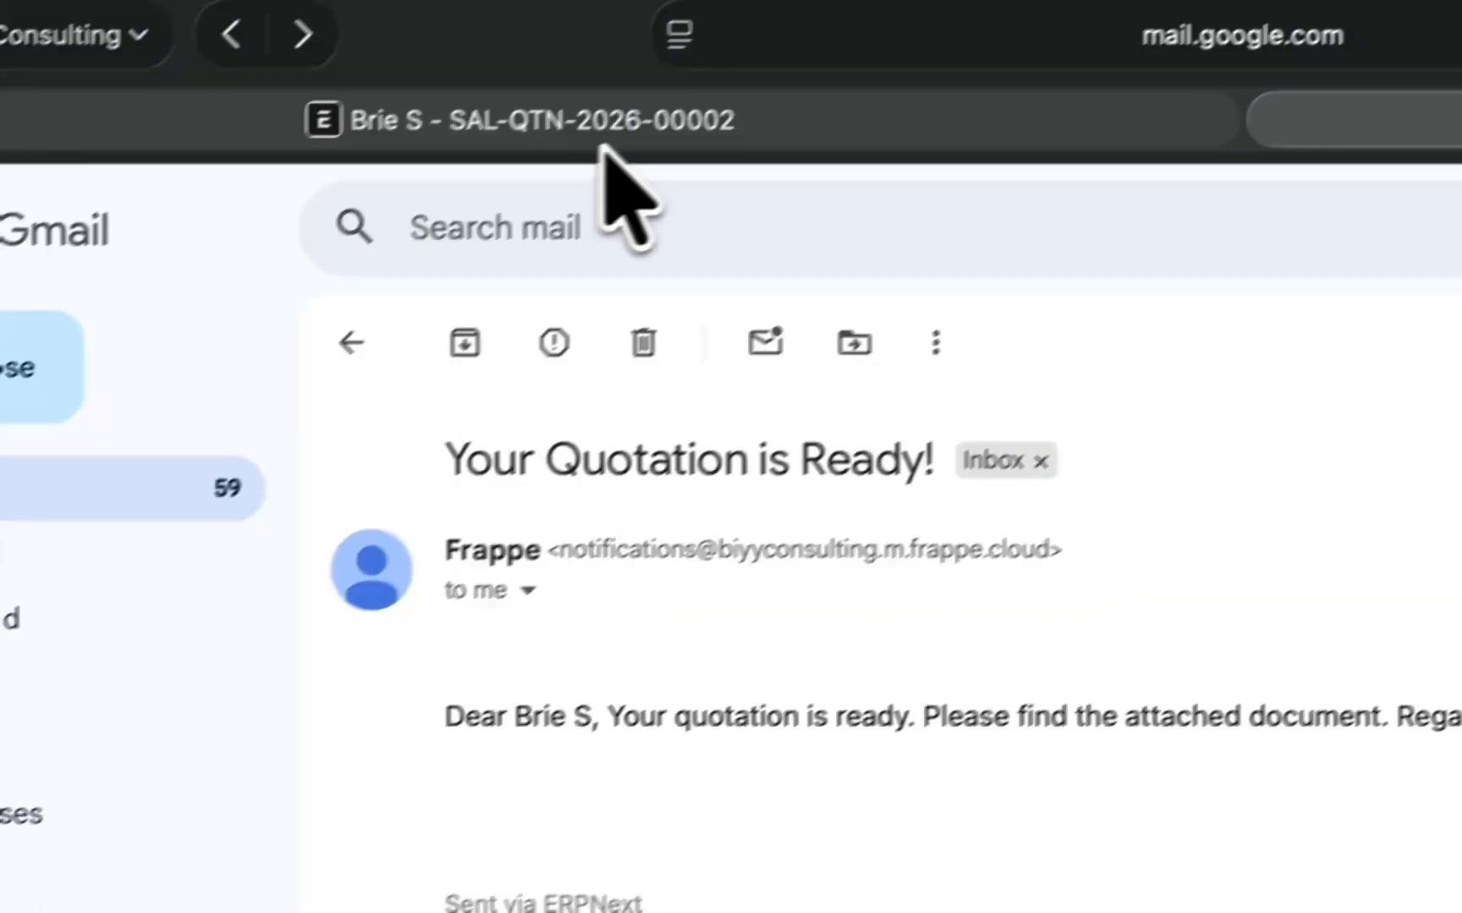
# Switch back to the submitted quotation in ERPNext and examine its Lost Reasons section and the Competitors options
pyautogui.click(812, 13)
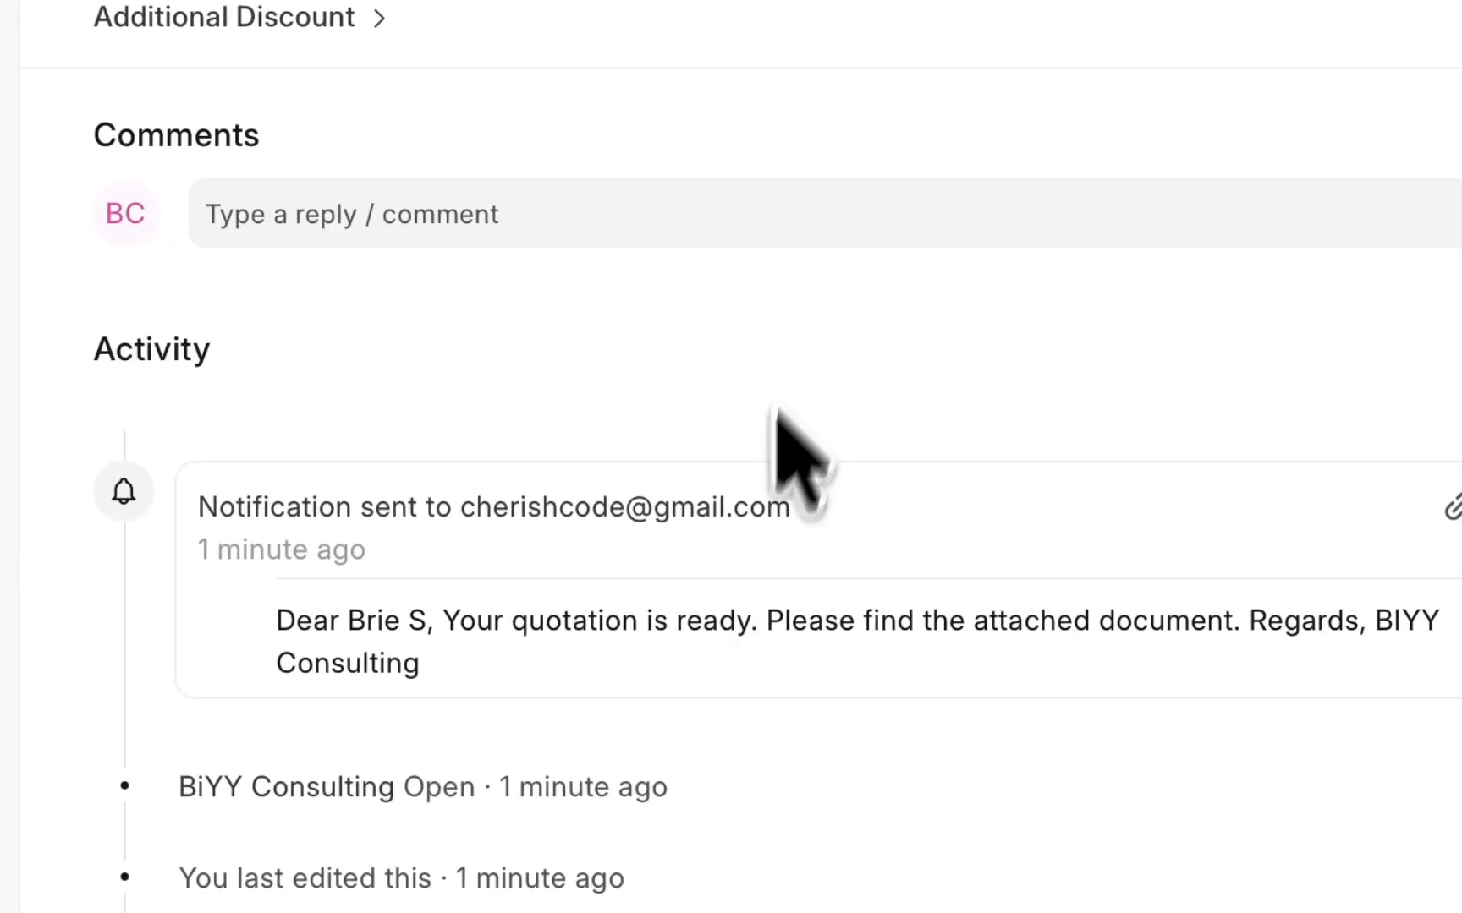
pyautogui.scroll(5, 522, 600)
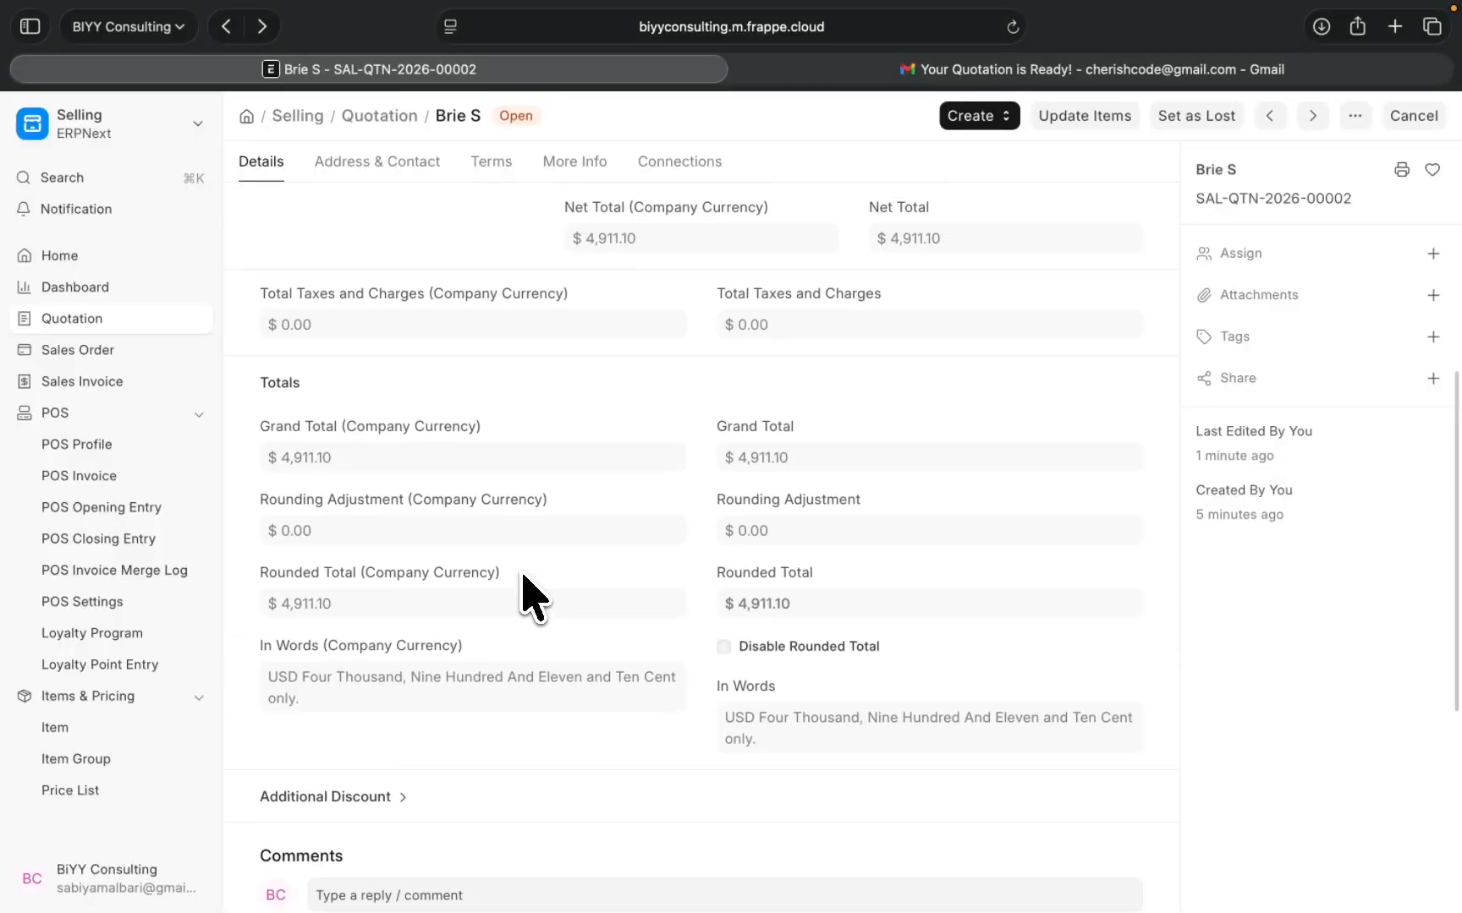
pyautogui.scroll(6, 523, 601)
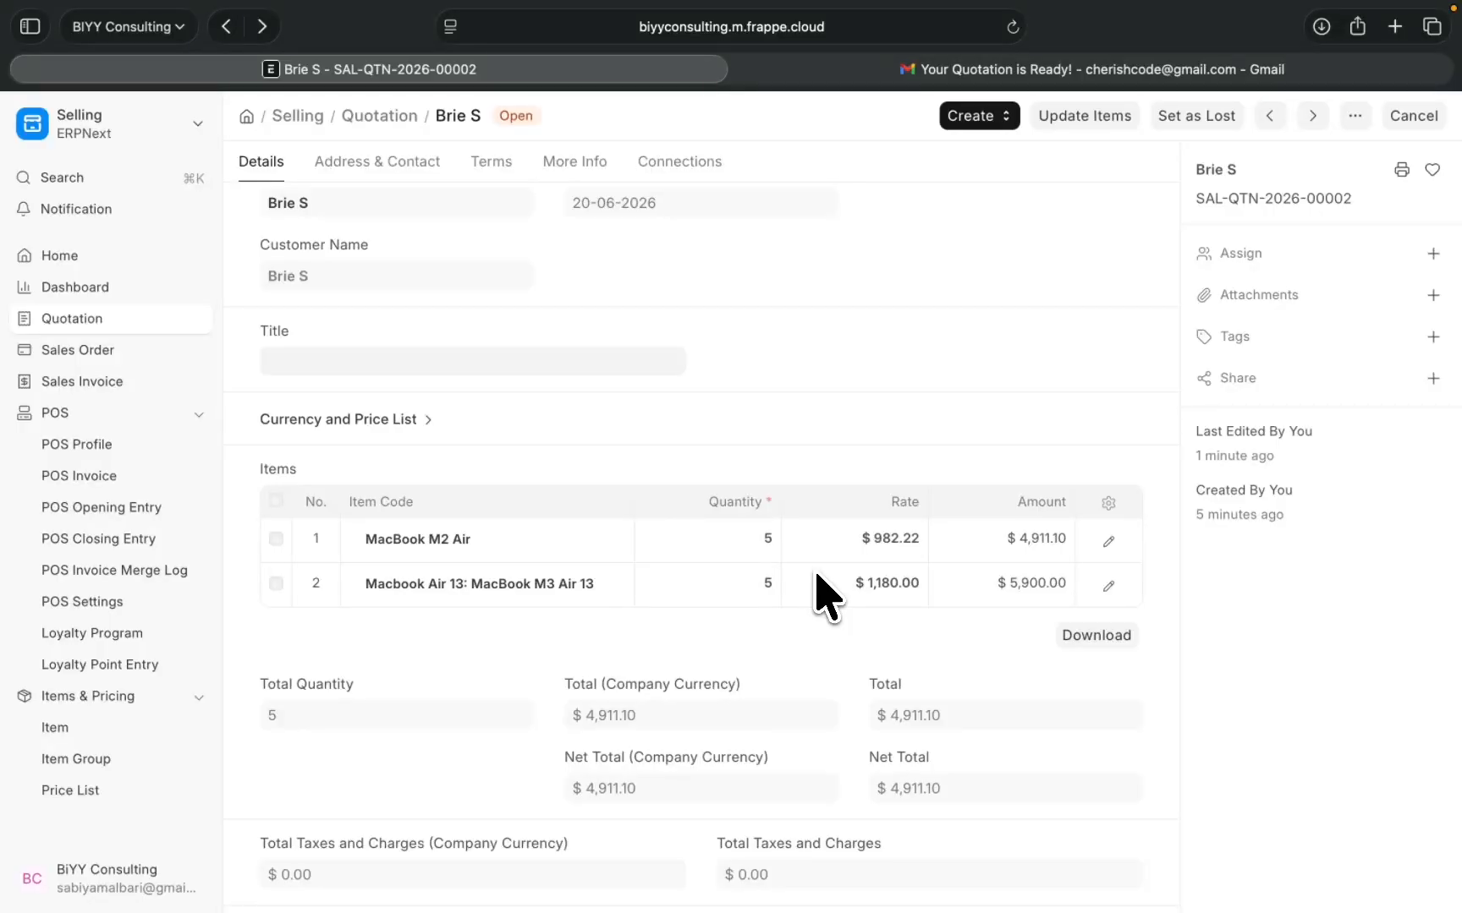
pyautogui.click(574, 162)
pyautogui.click(346, 282)
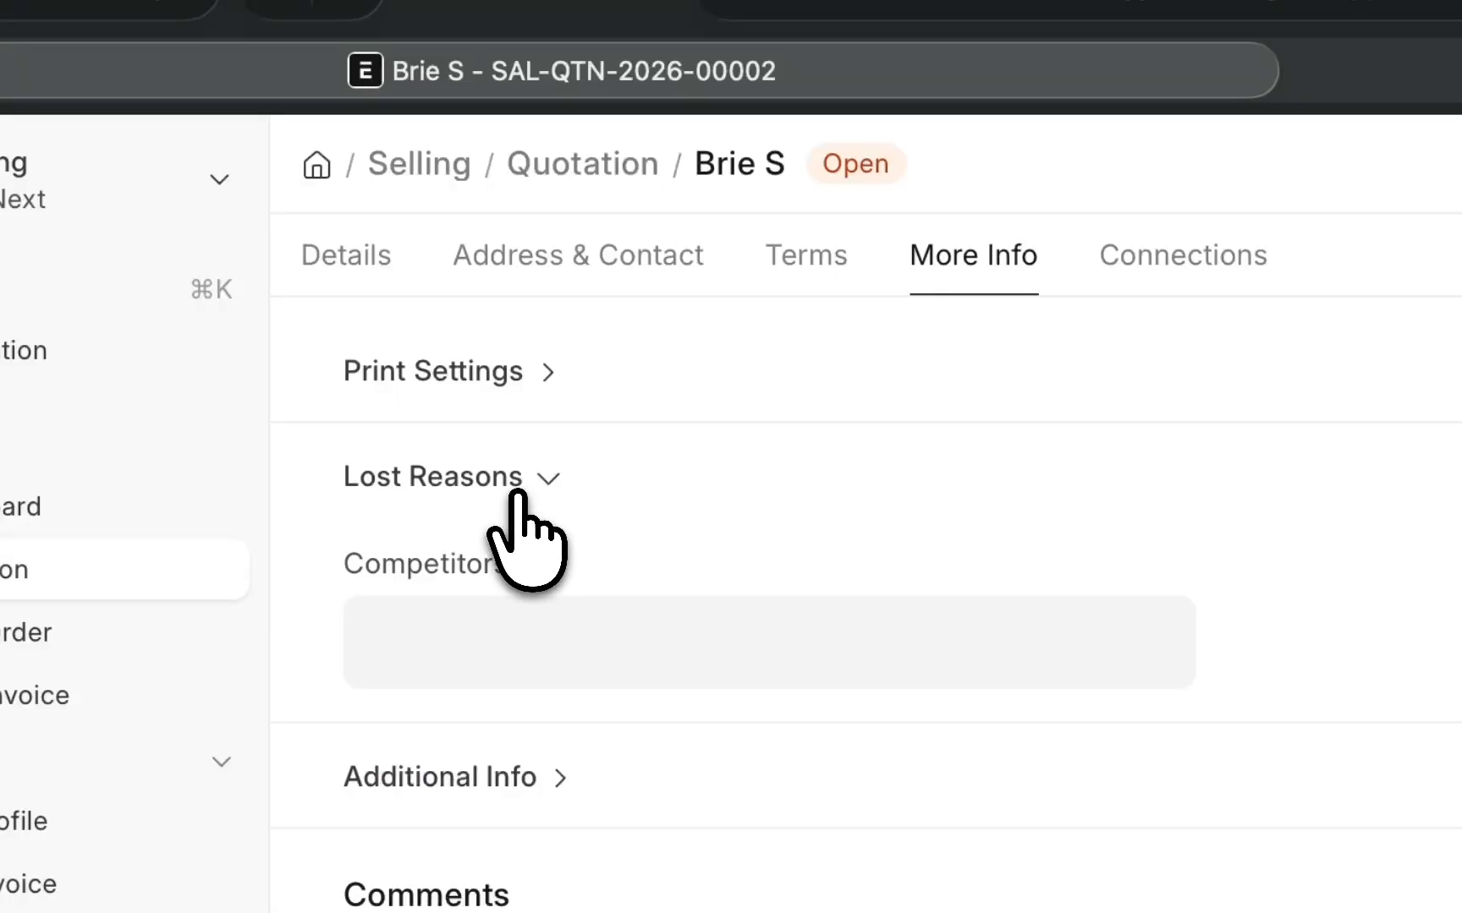
pyautogui.click(488, 635)
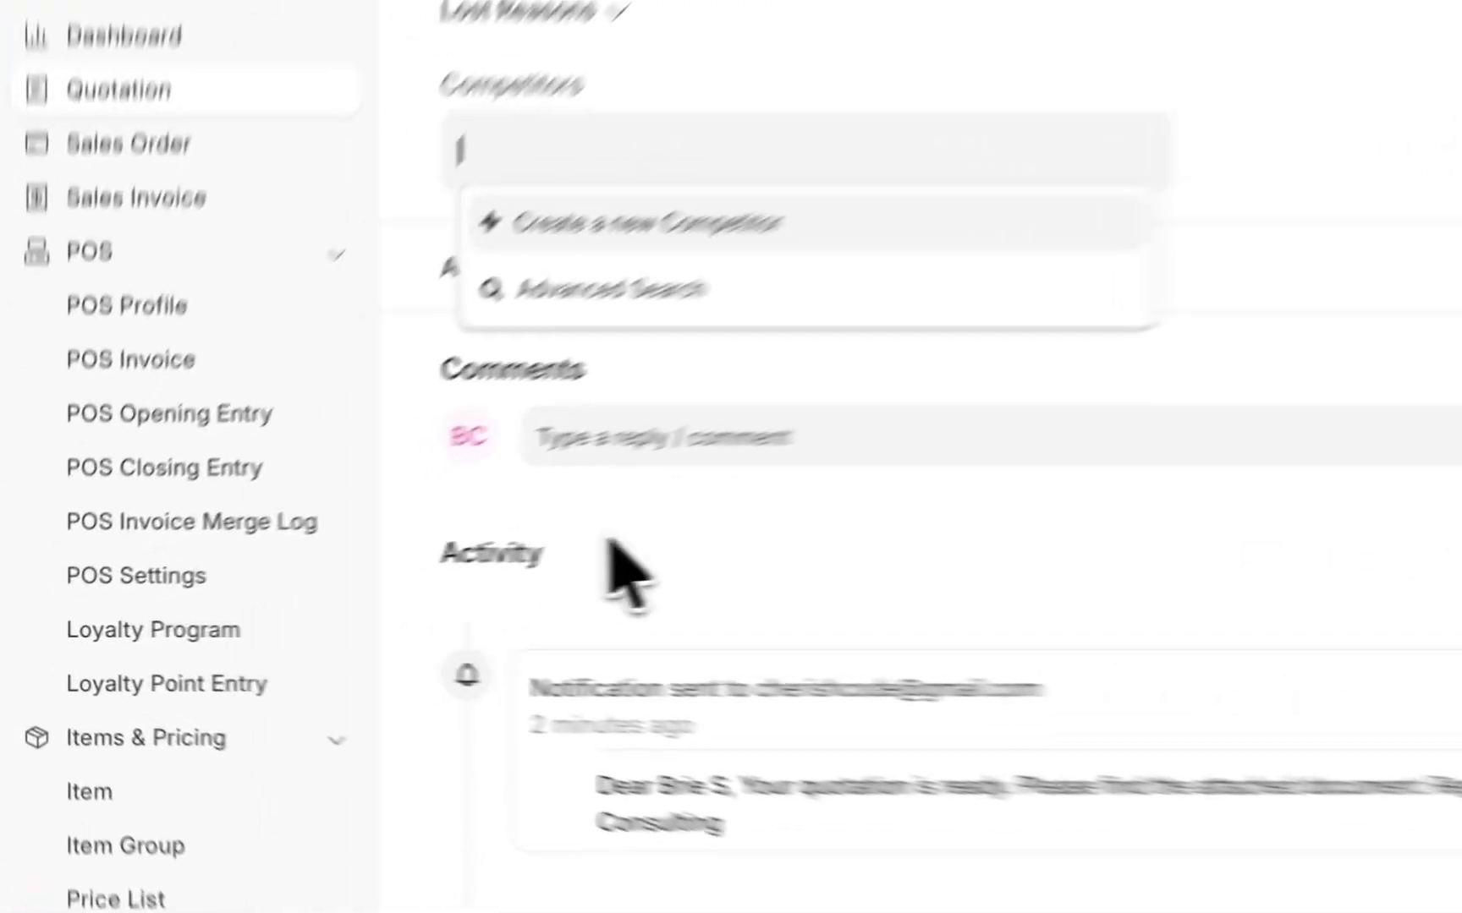
pyautogui.click(356, 577)
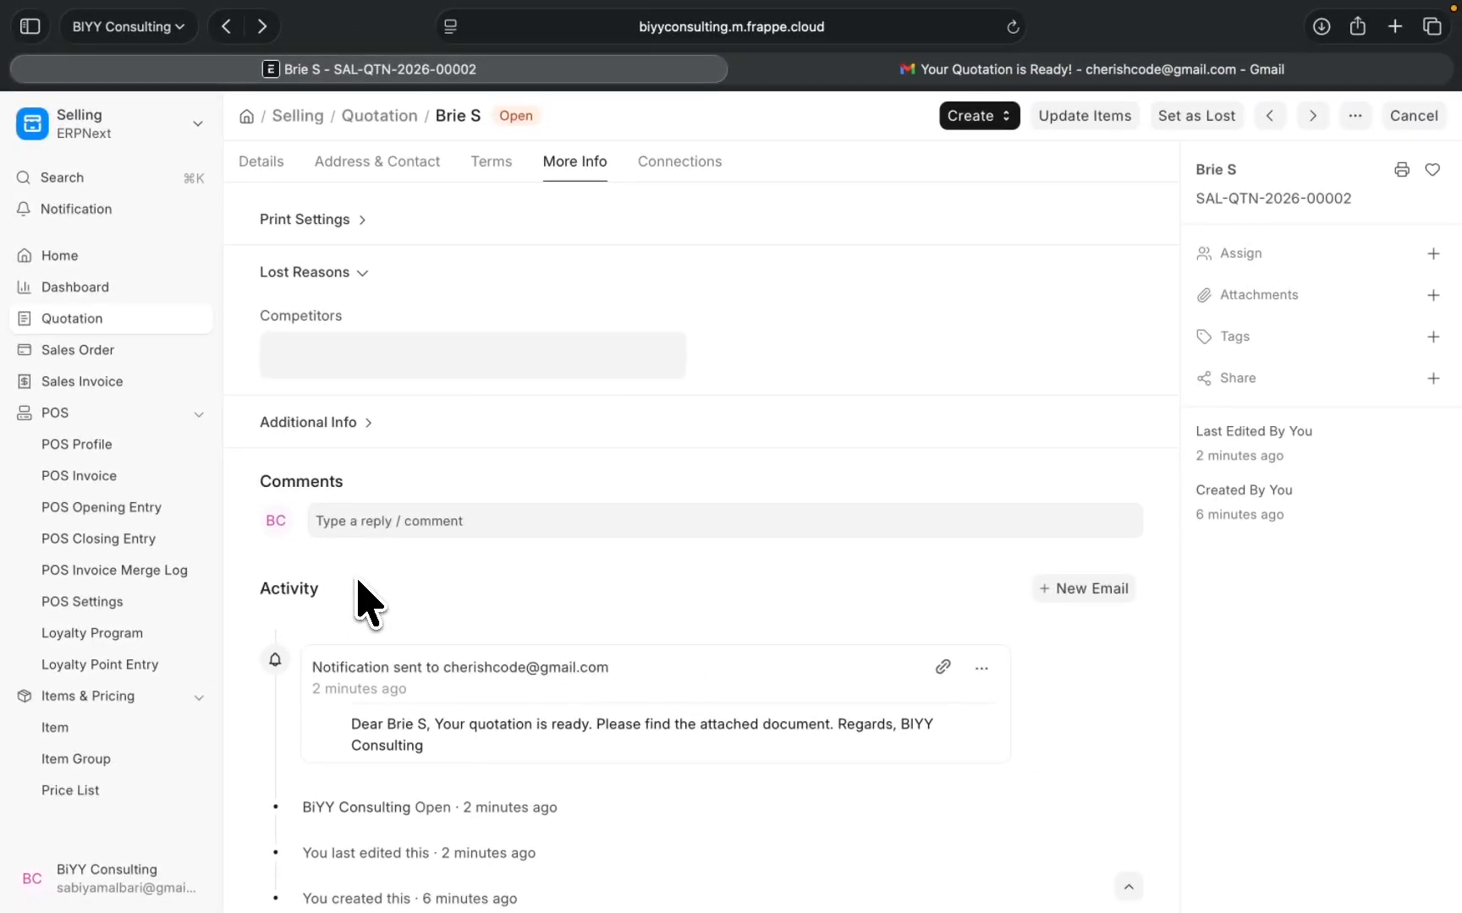
# Create a sales order from the submitted quotation, selecting MacBook M2 Air from the alternative items
pyautogui.click(261, 163)
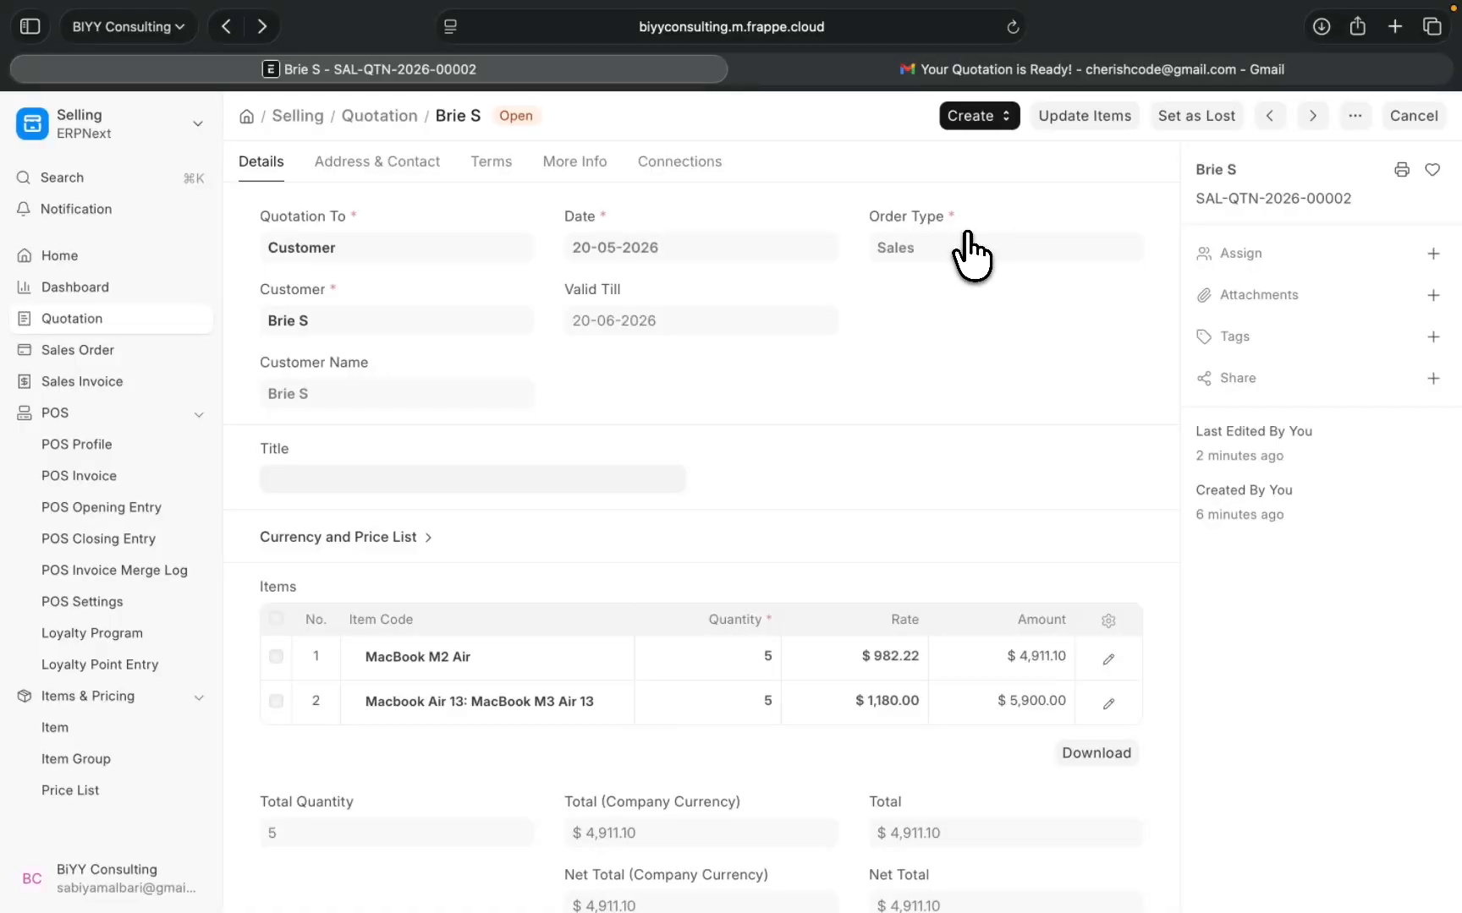
pyautogui.click(994, 120)
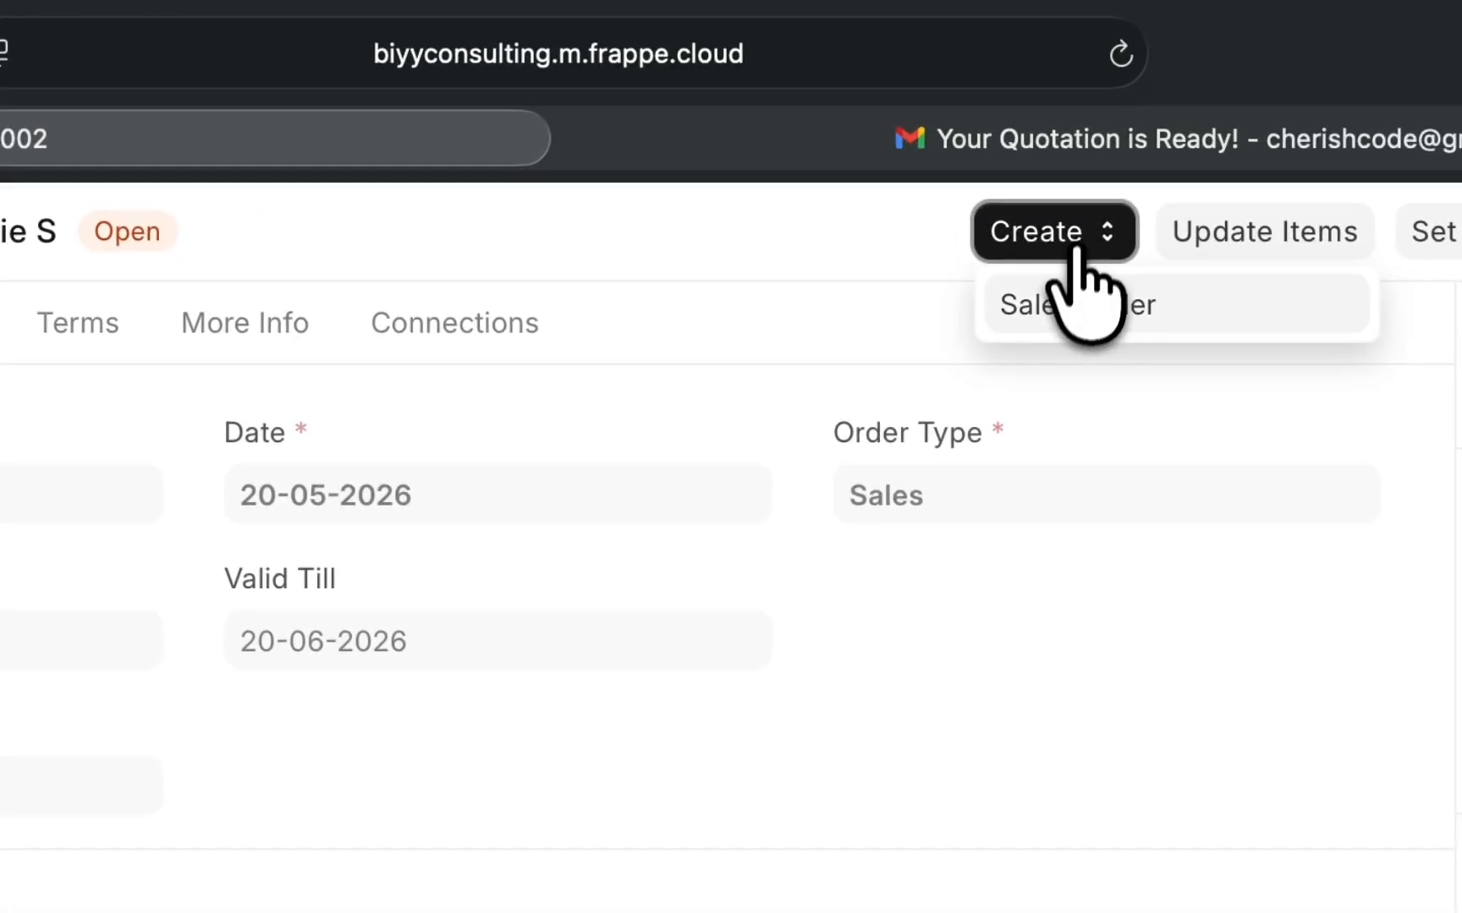
pyautogui.click(1070, 300)
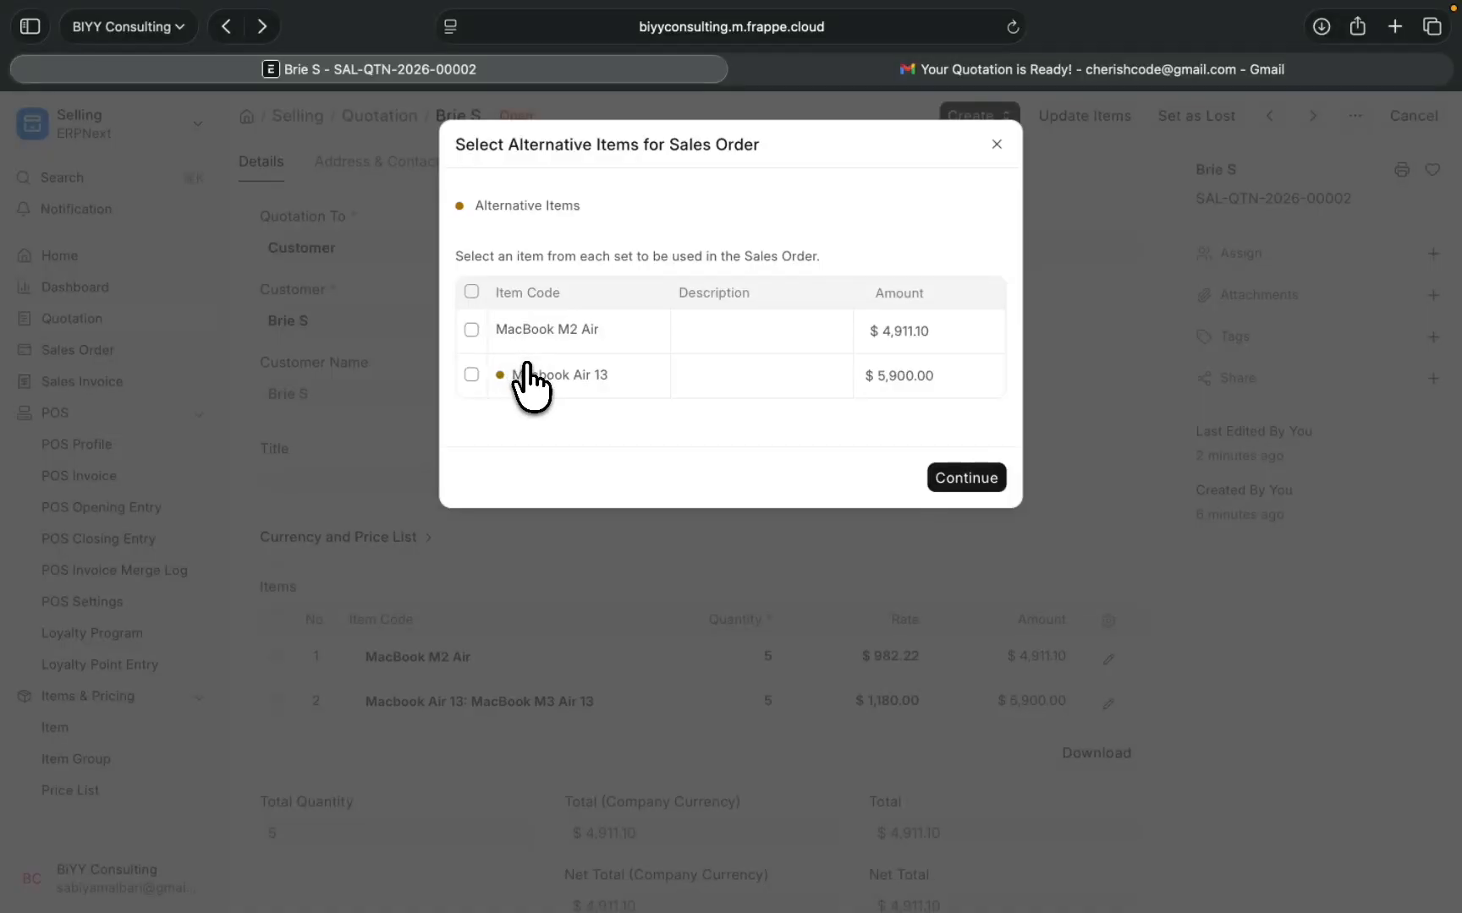
pyautogui.click(473, 332)
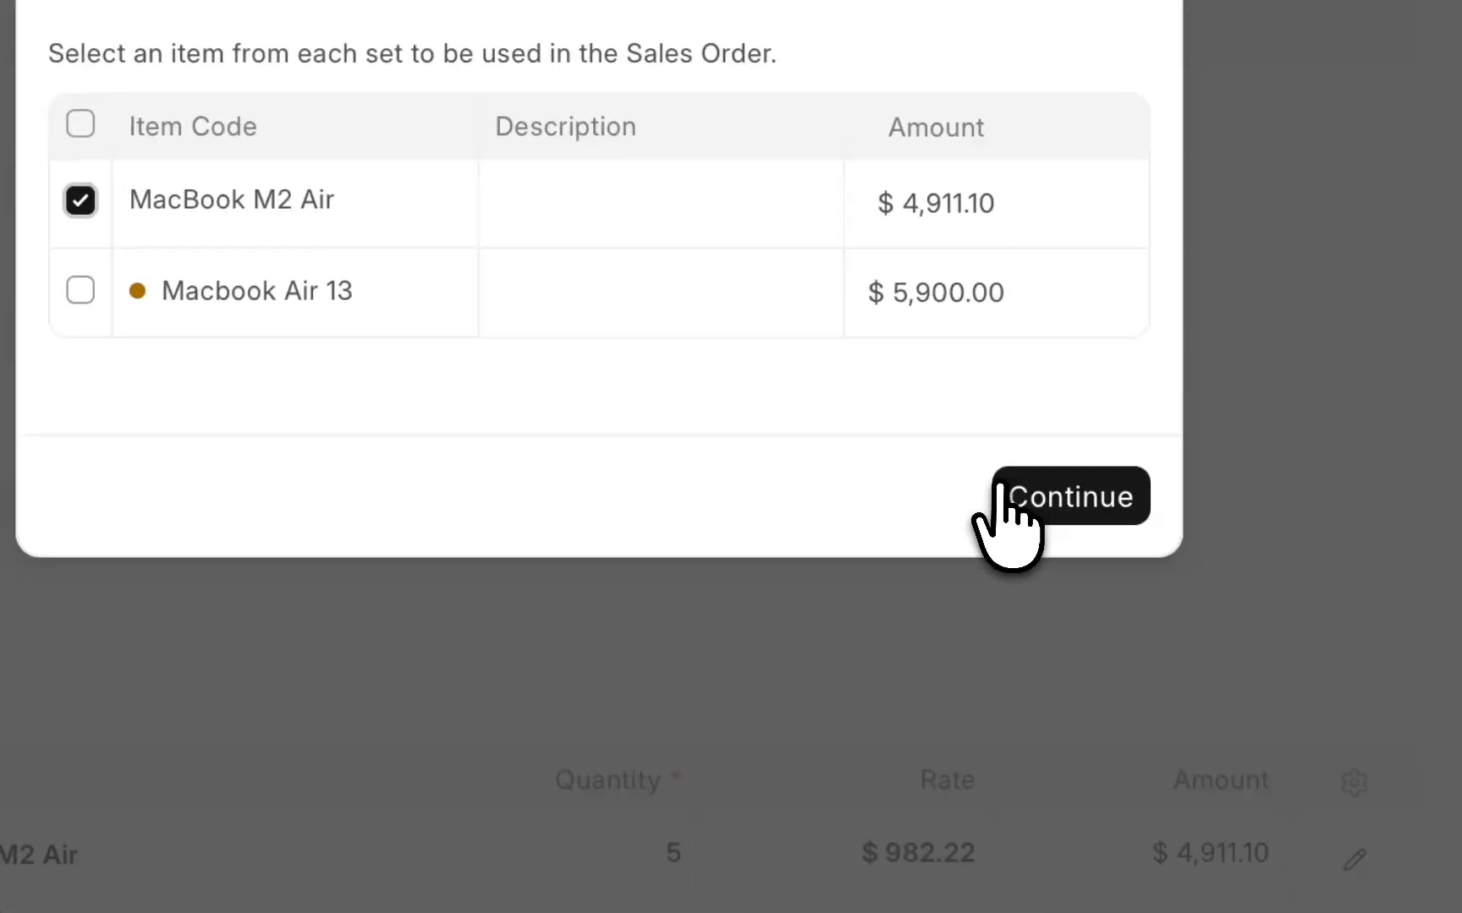
pyautogui.click(1001, 494)
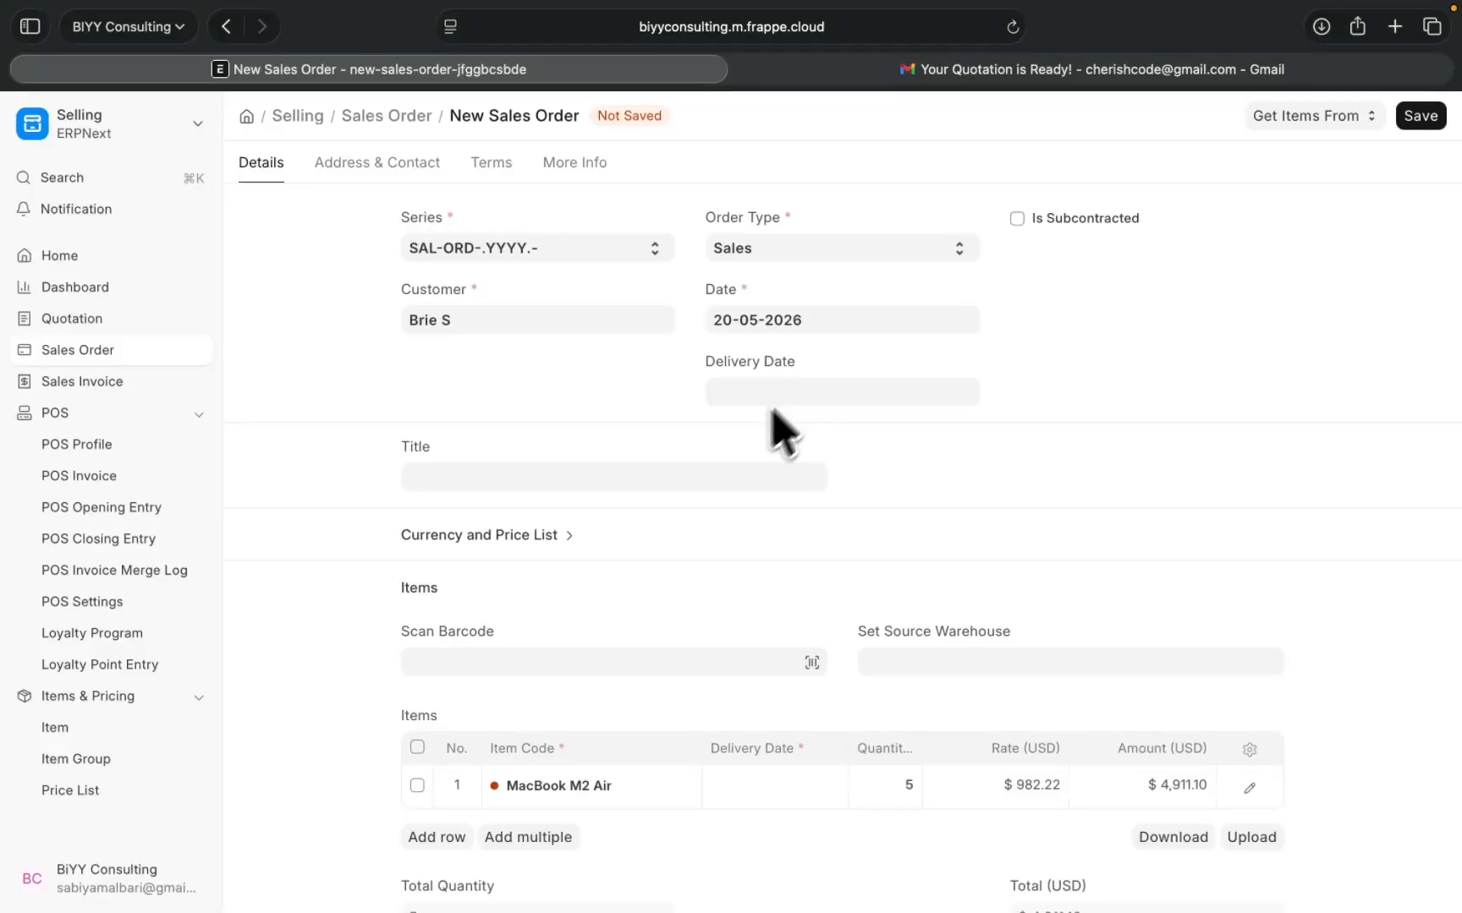
# Set the MacBook M2 Air row's delivery date to 29-05-2026 and check the new sales order's taxes and totals
pyautogui.scroll(-2, 708, 461)
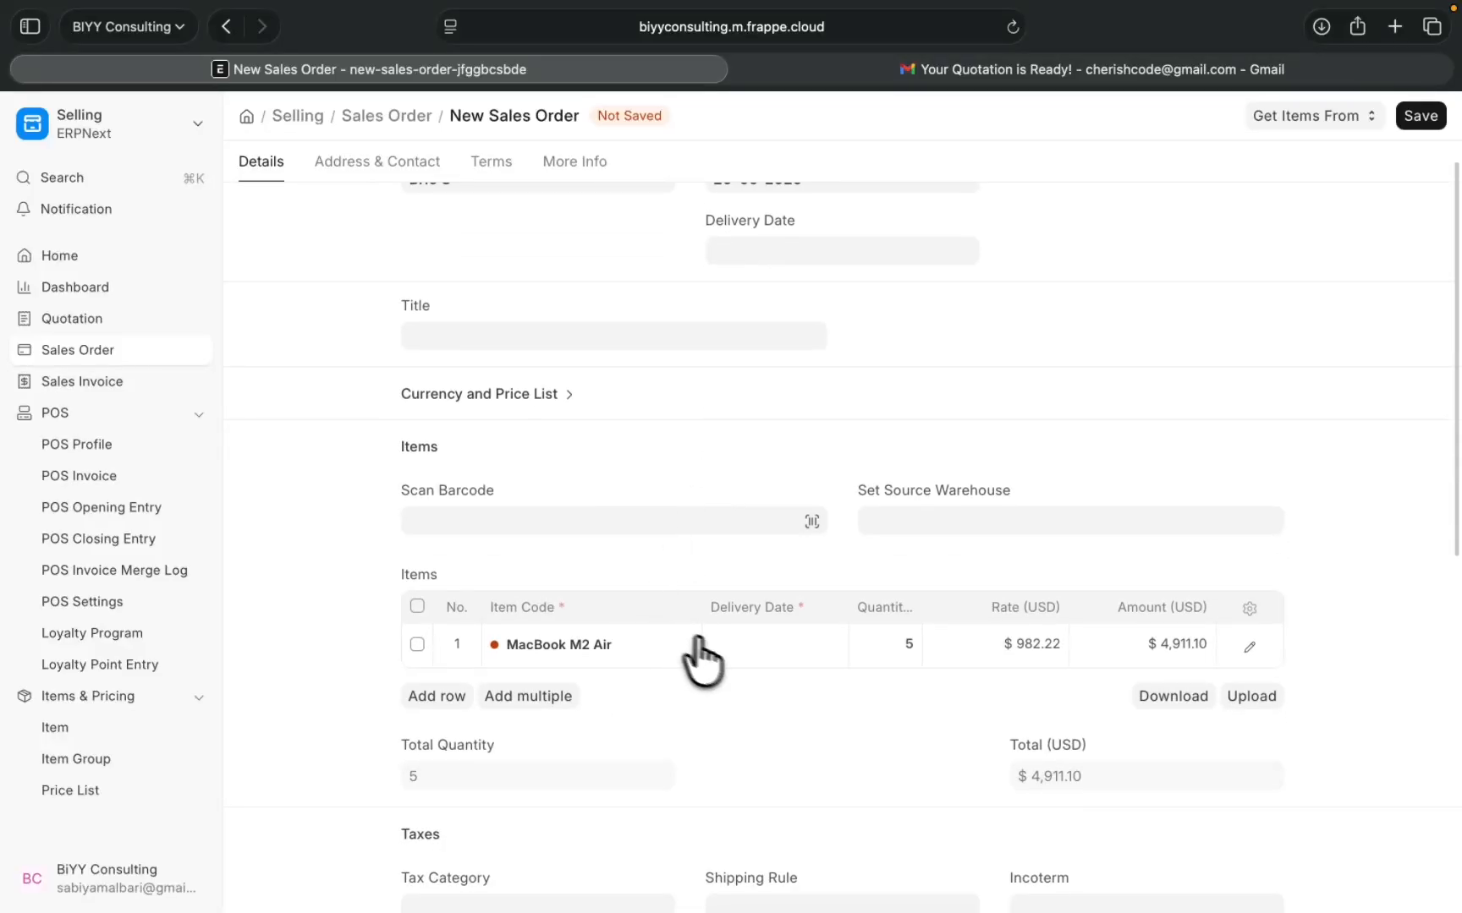
pyautogui.click(721, 648)
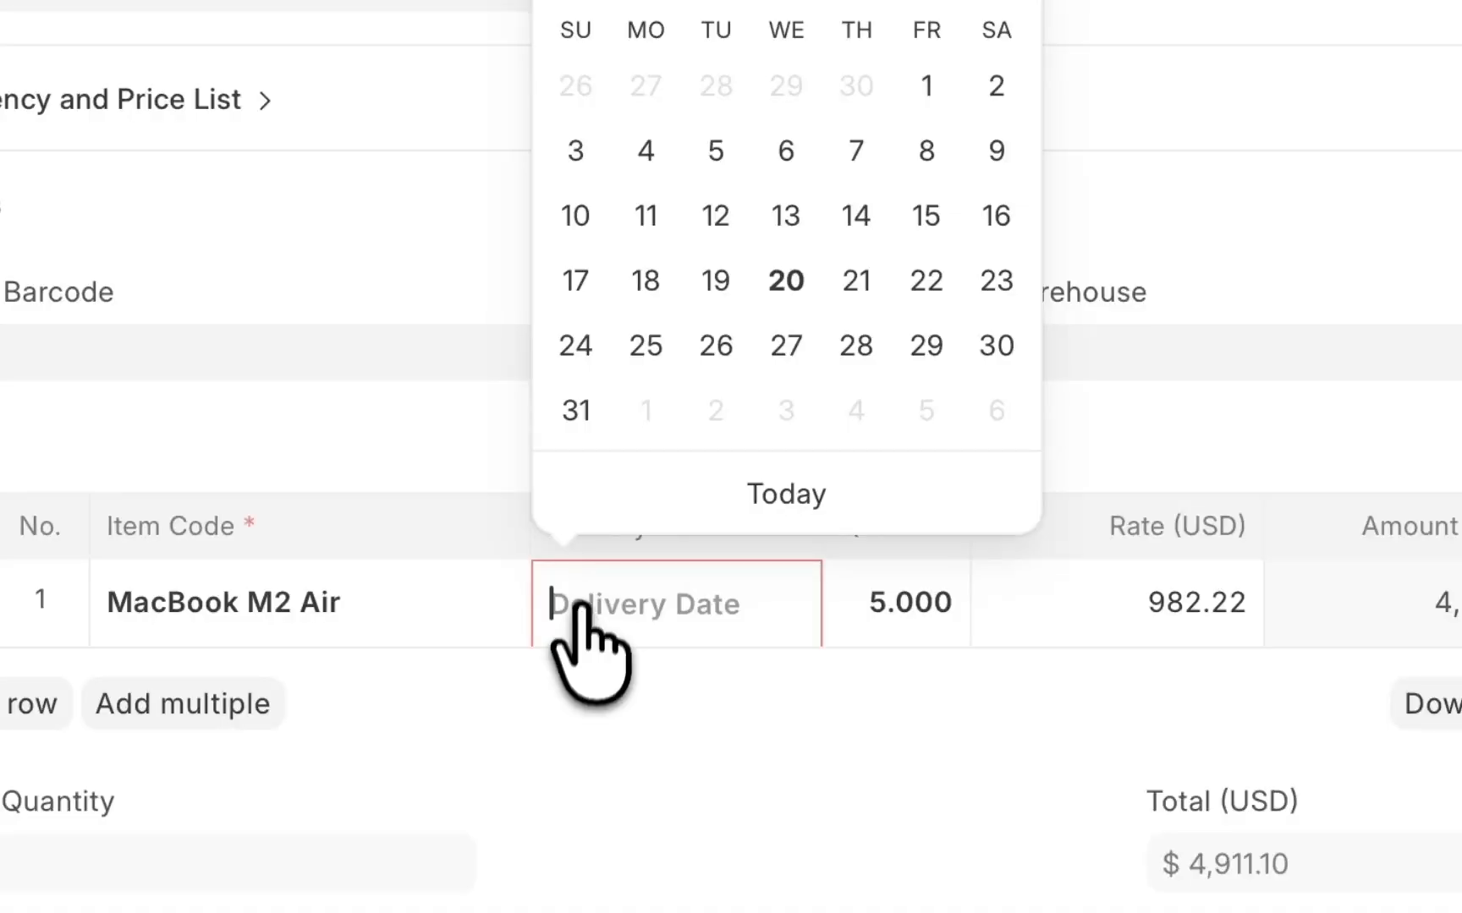
pyautogui.click(905, 340)
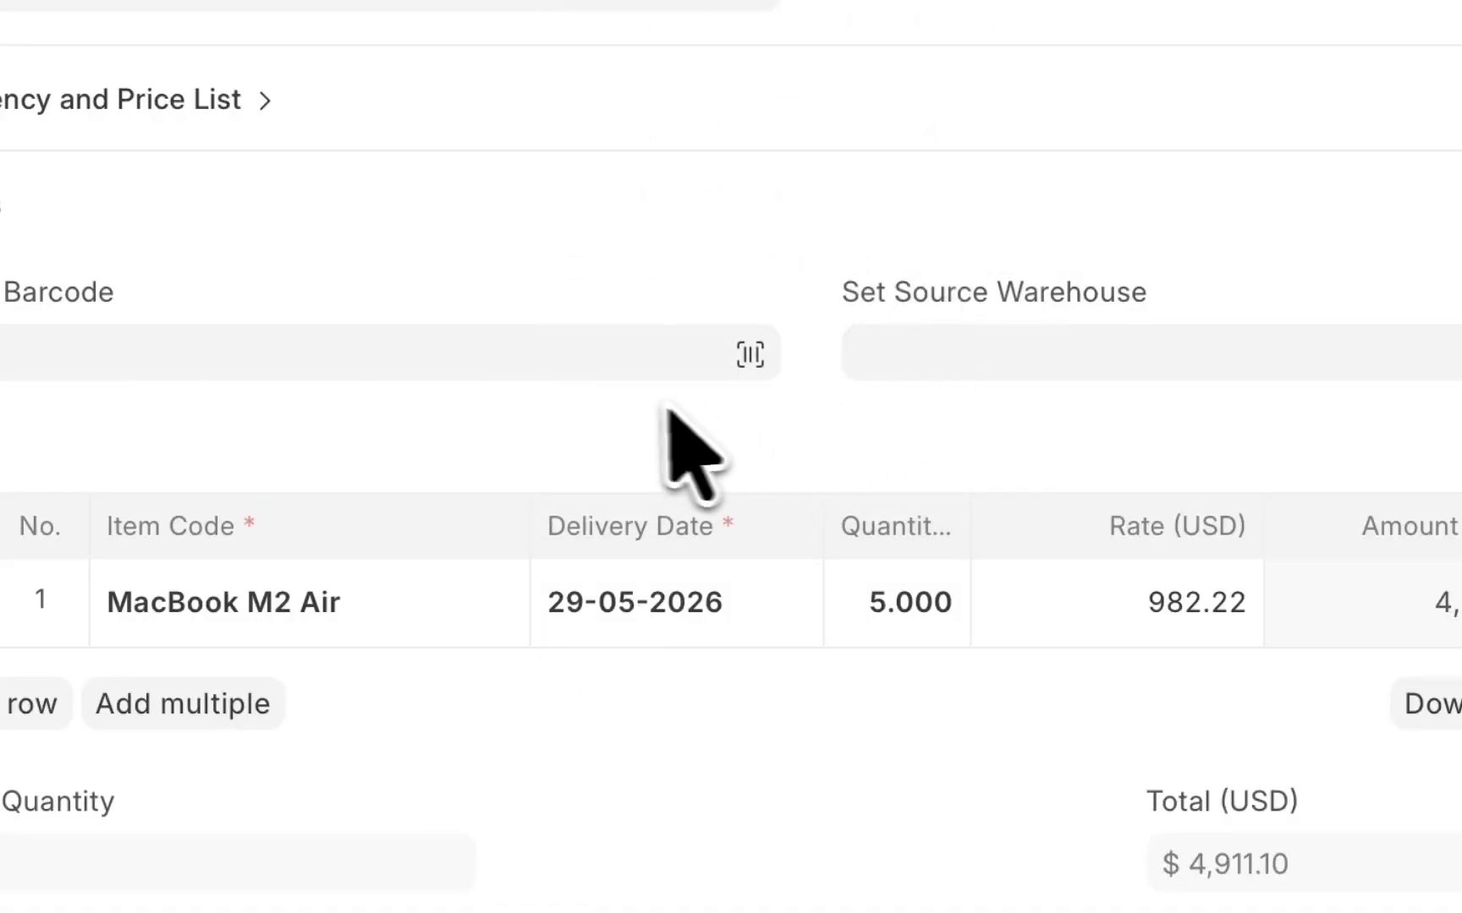
pyautogui.scroll(-10, 668, 441)
pyautogui.scroll(-3, 556, 493)
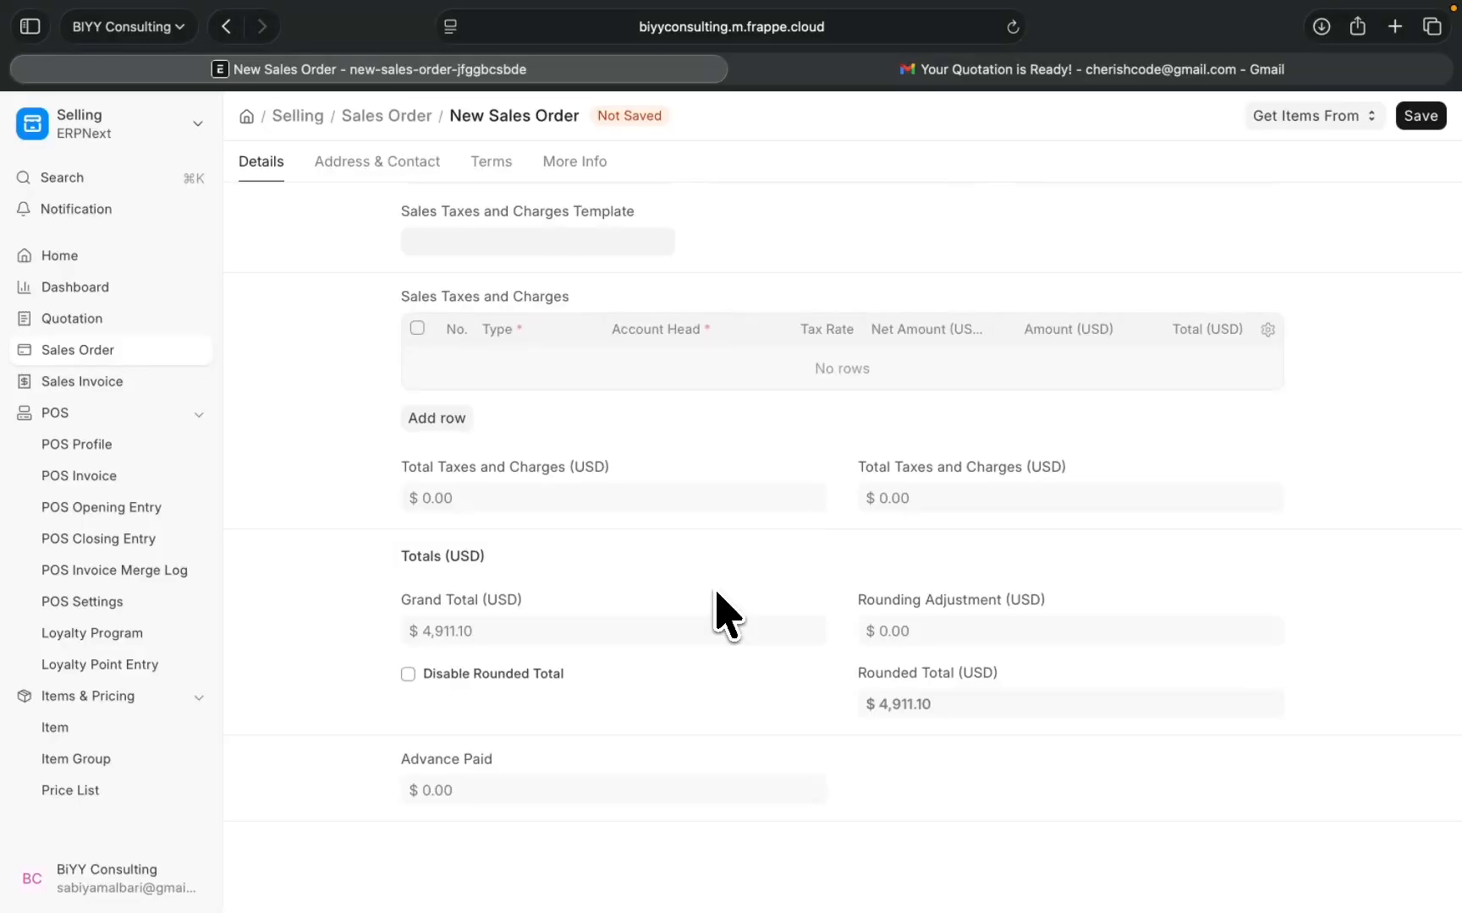
pyautogui.scroll(10, 717, 596)
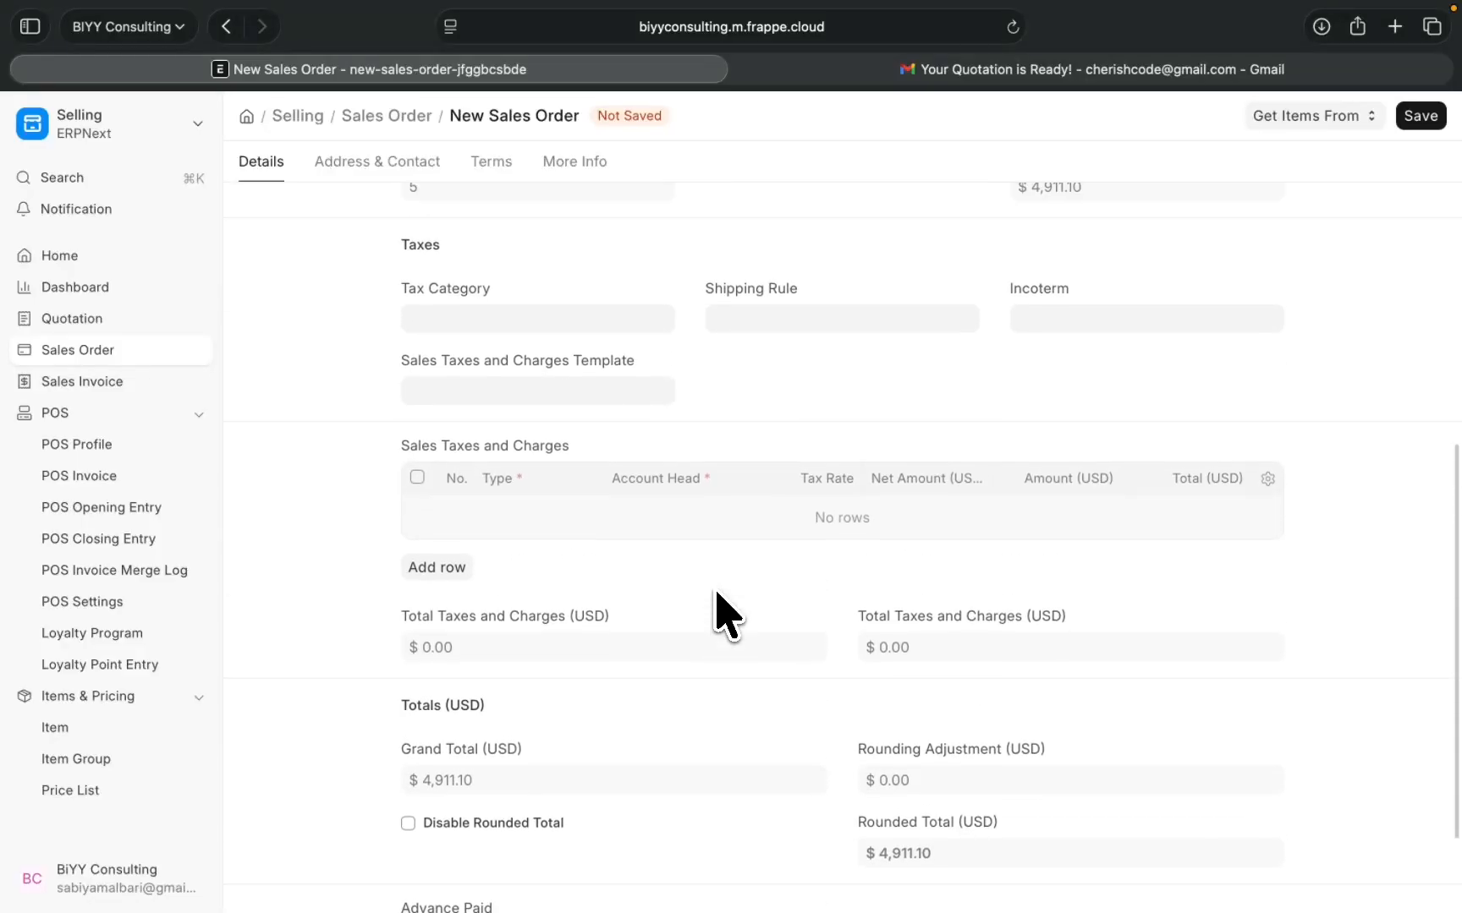
pyautogui.scroll(2, 718, 600)
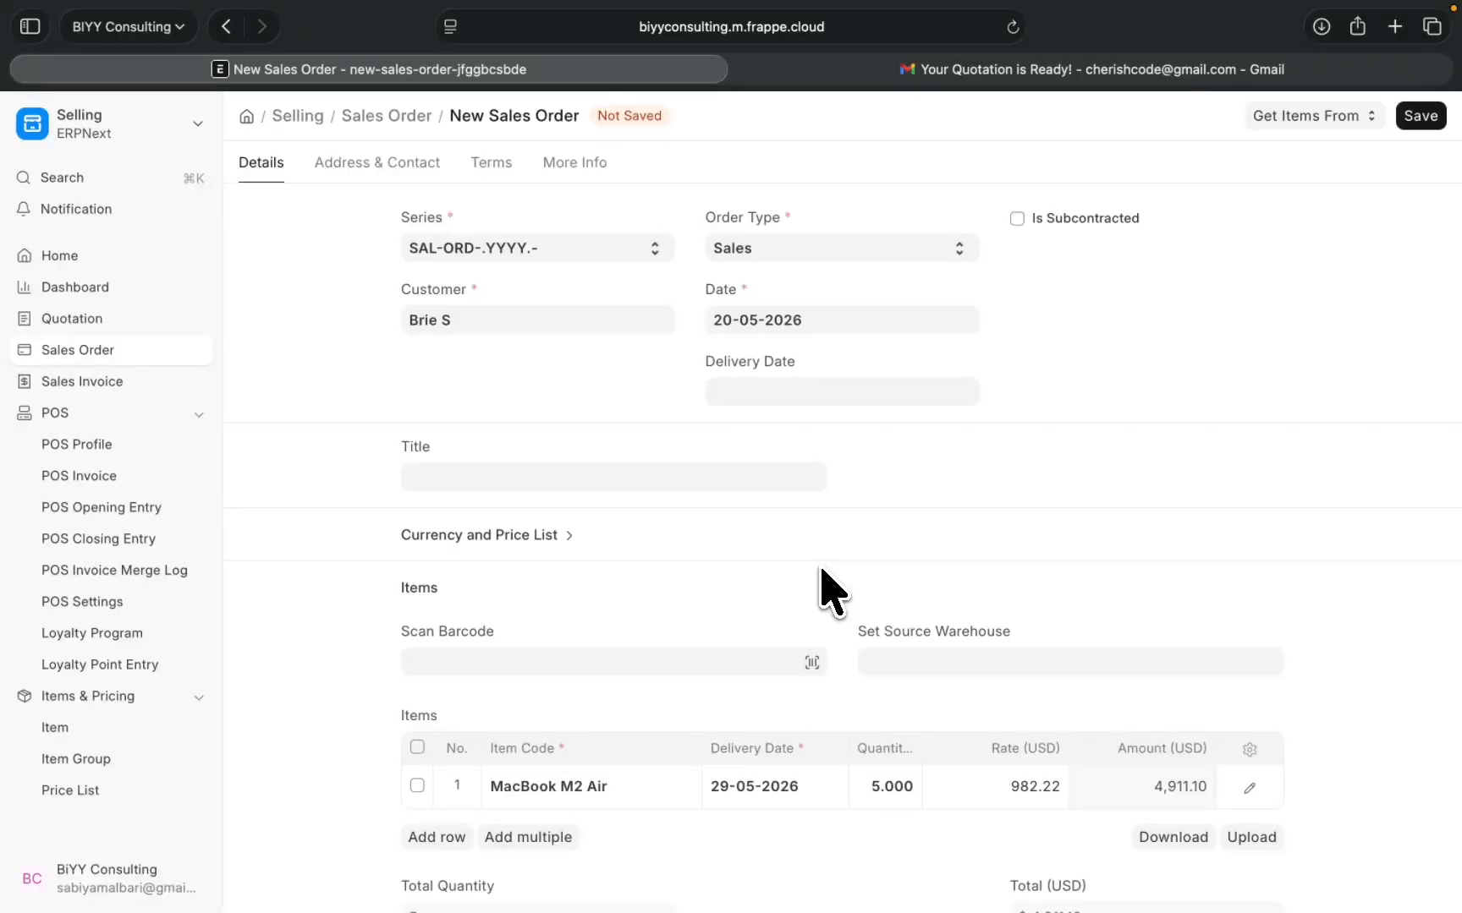
# Check the sales order's currency and price list, and save and submit the order with confirmation
pyautogui.click(580, 550)
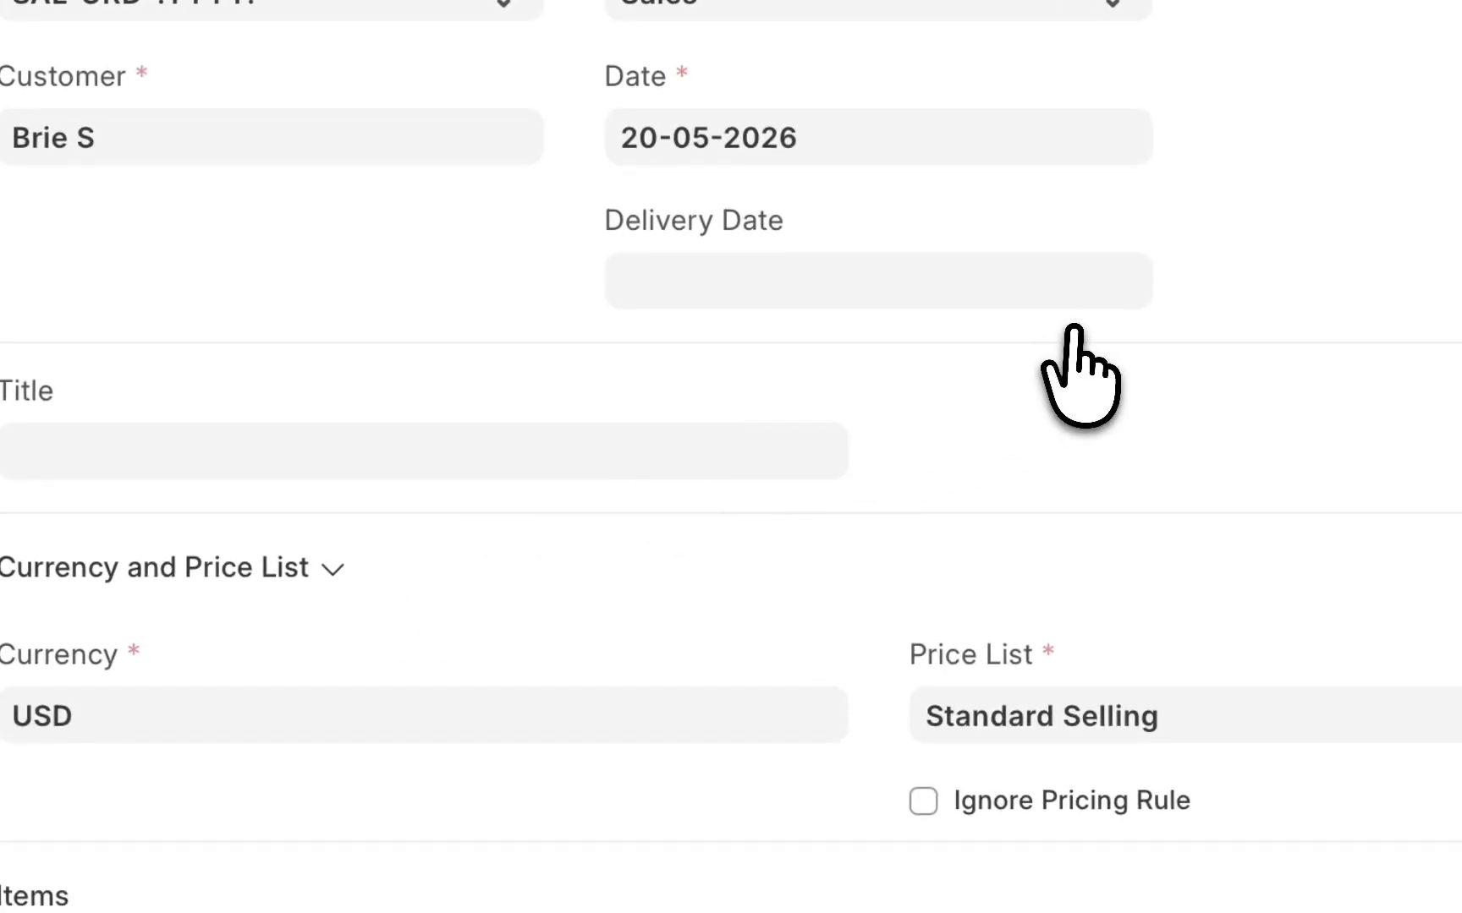
pyautogui.click(1353, 165)
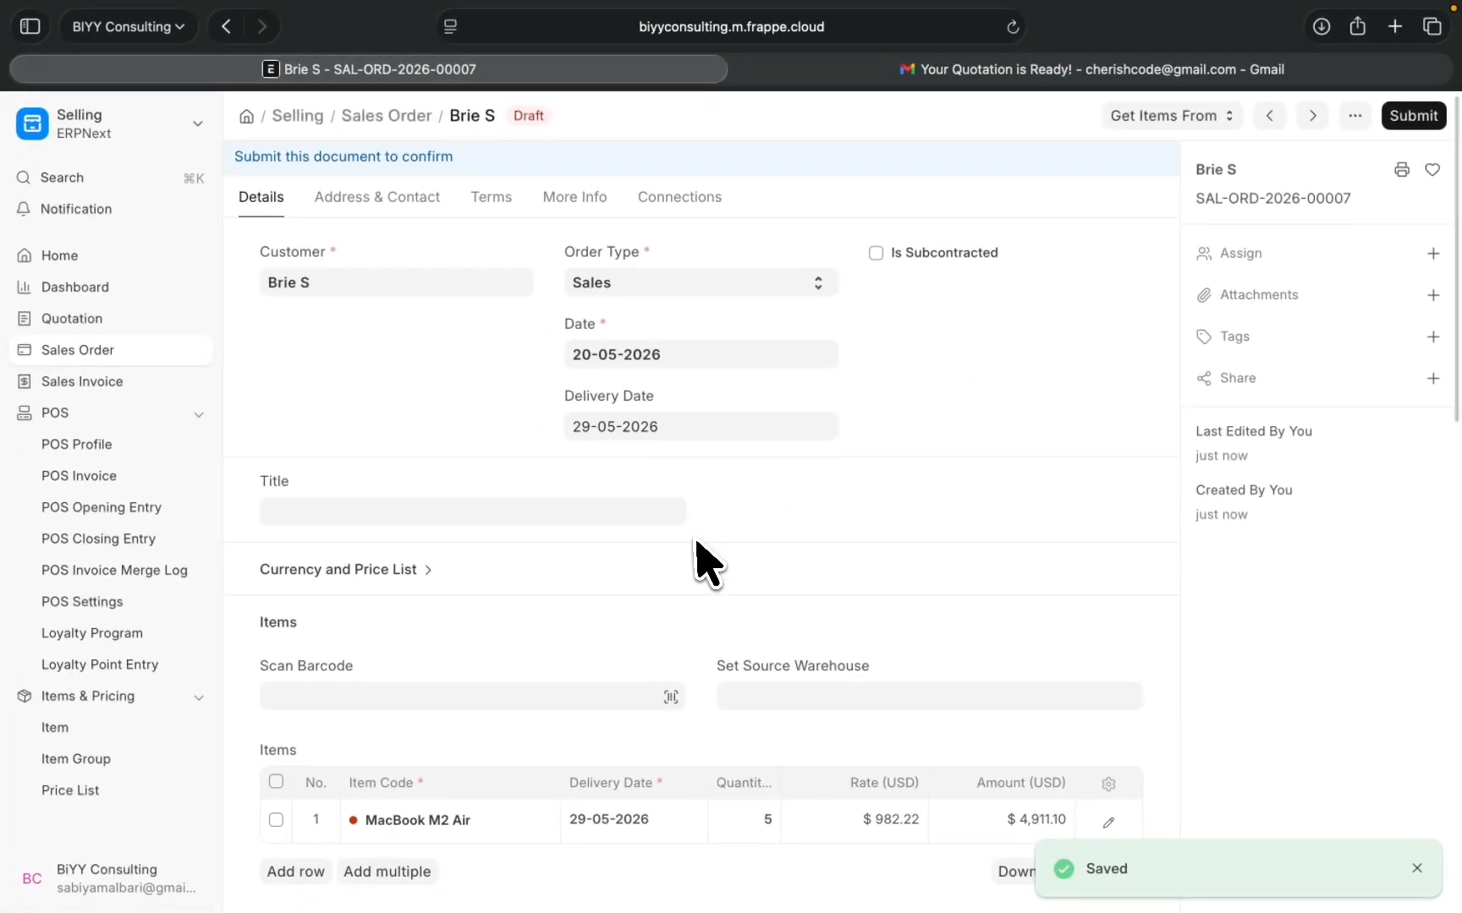
pyautogui.scroll(-5, 696, 560)
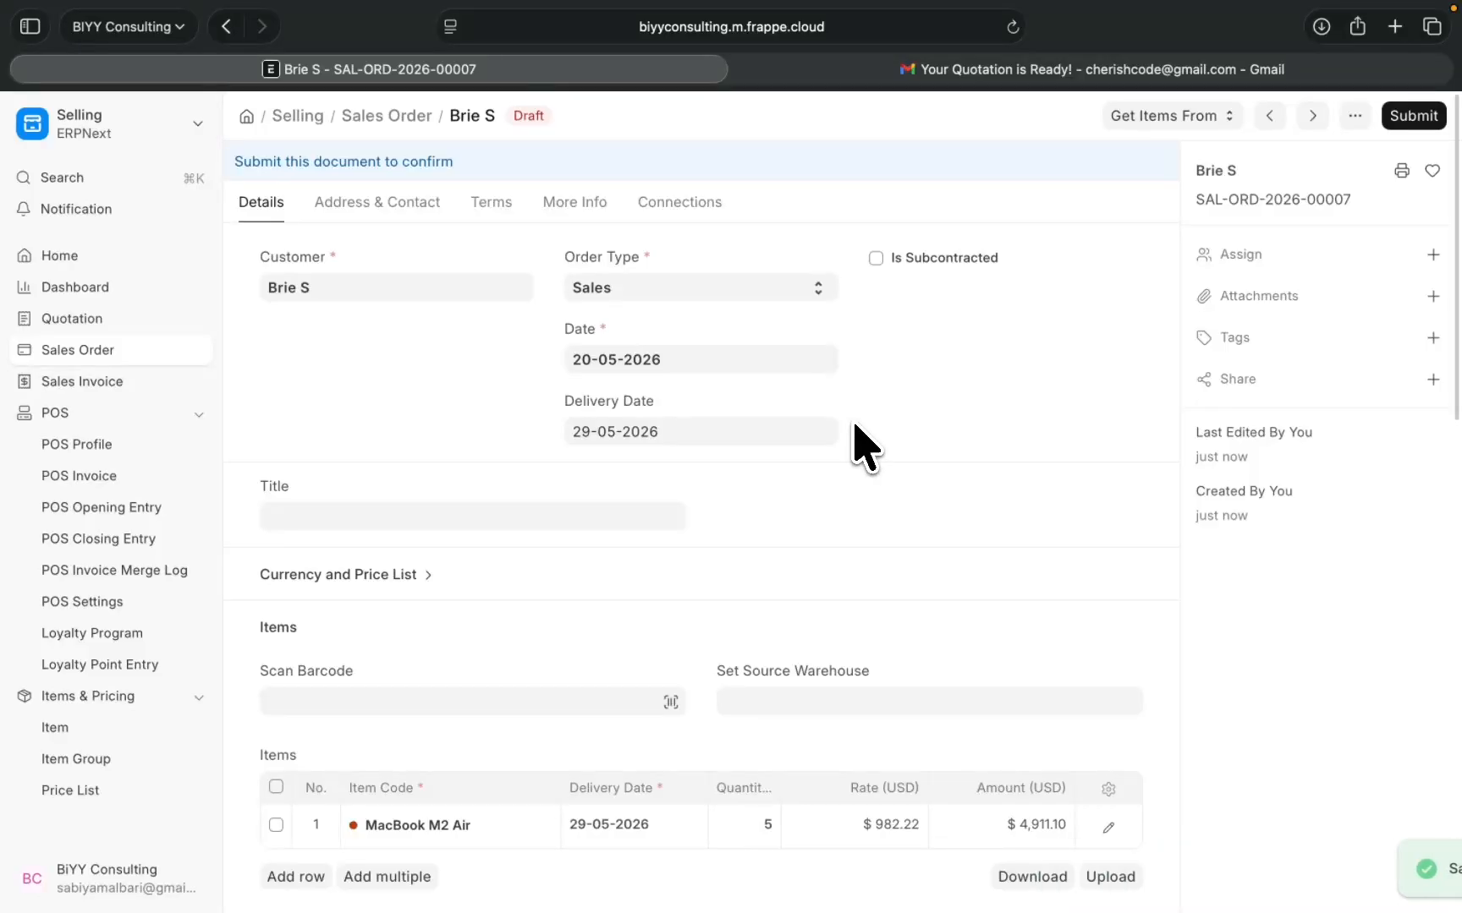
pyautogui.click(1412, 115)
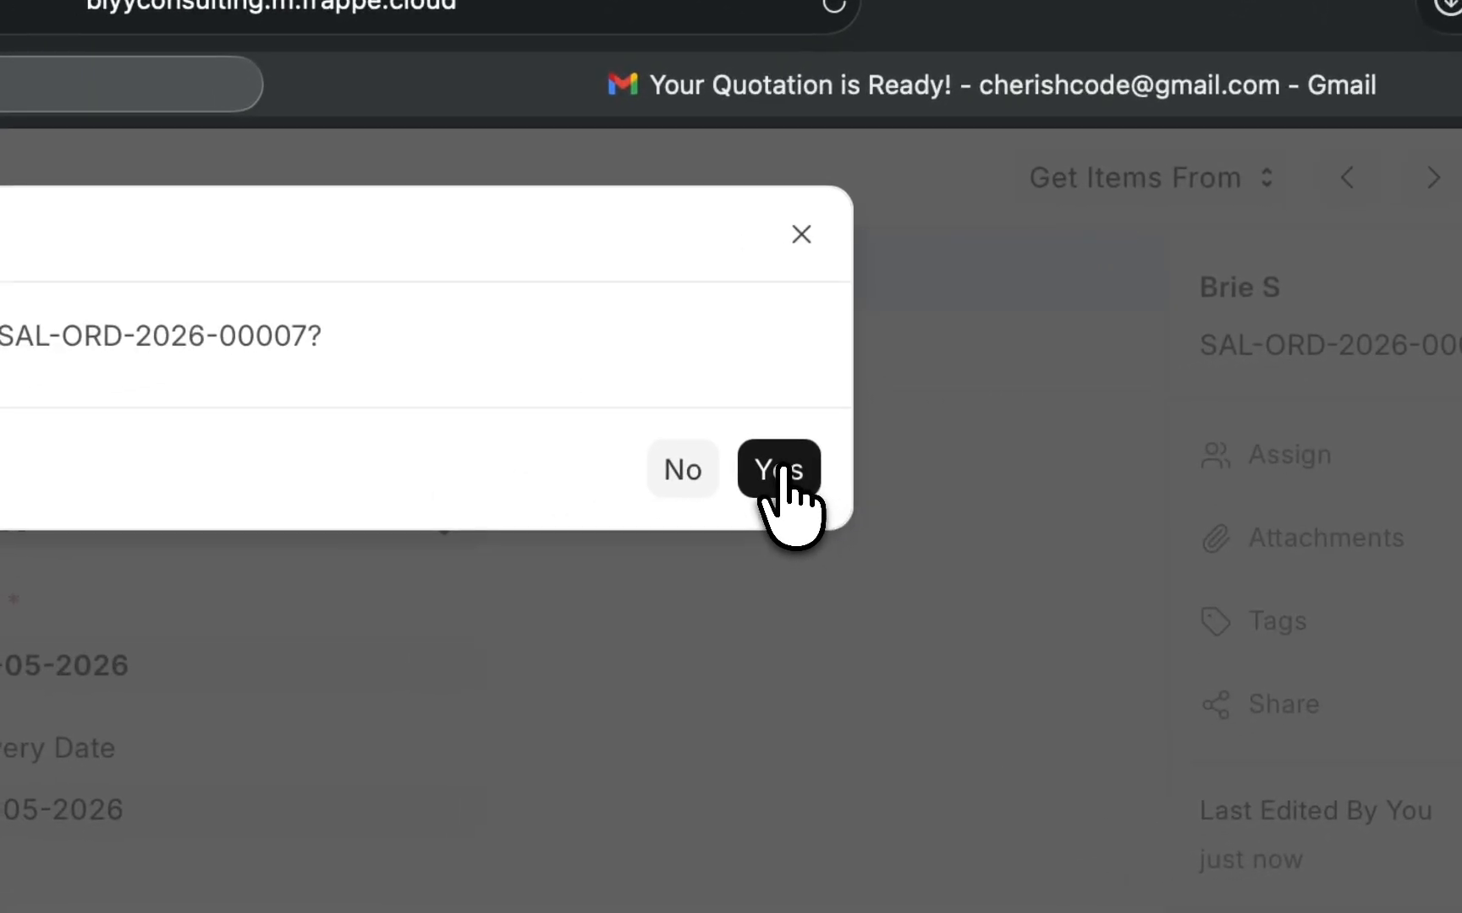
pyautogui.click(783, 473)
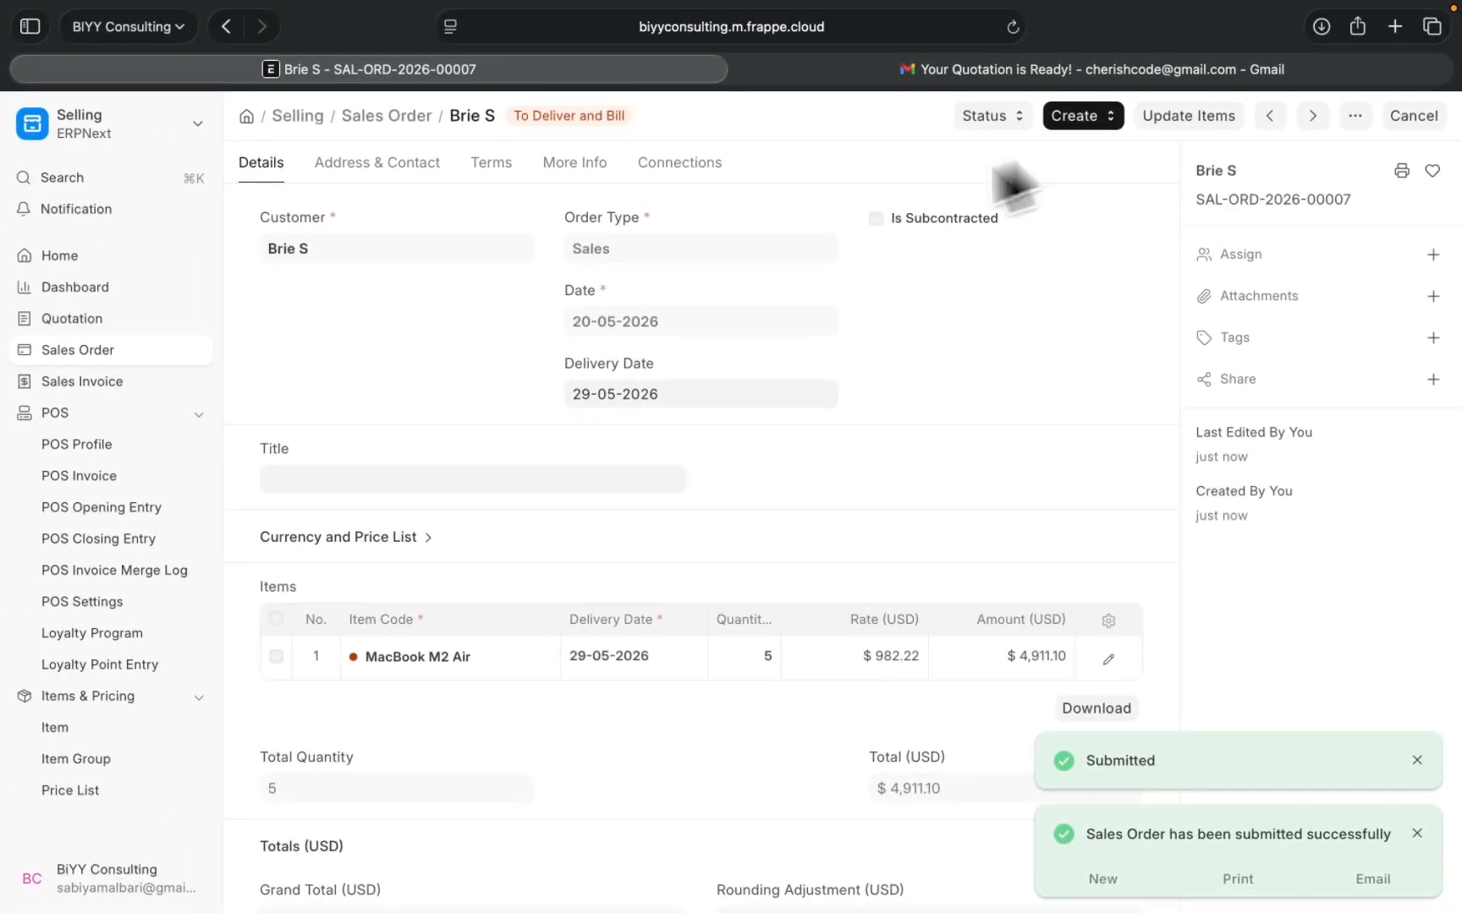
# Create a sales invoice from the submitted sales order and check its customer, items, taxes and totals
pyautogui.click(1045, 120)
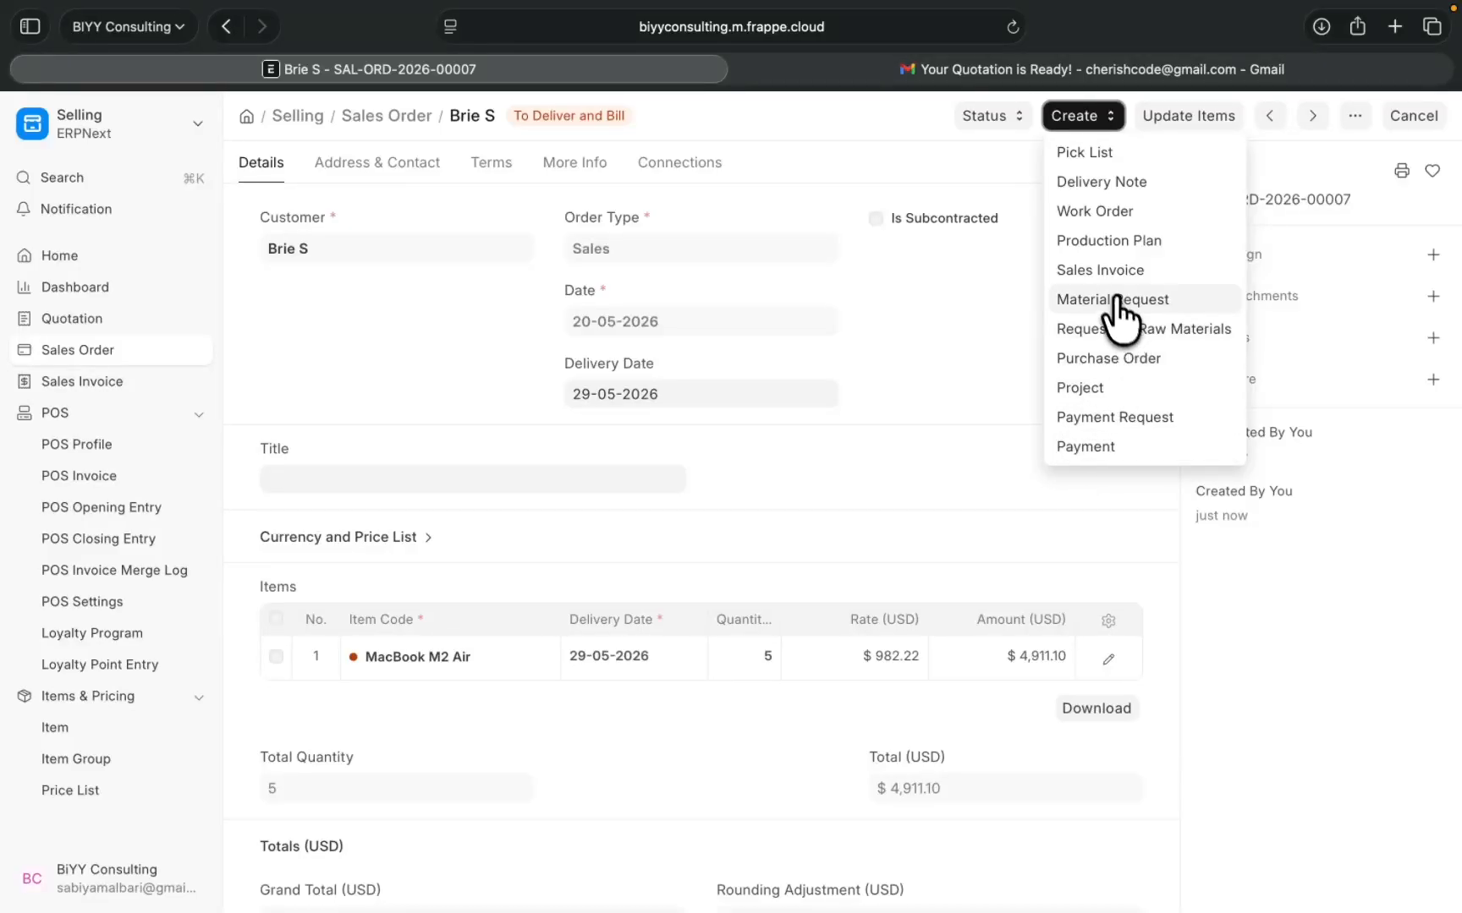
pyautogui.click(1099, 270)
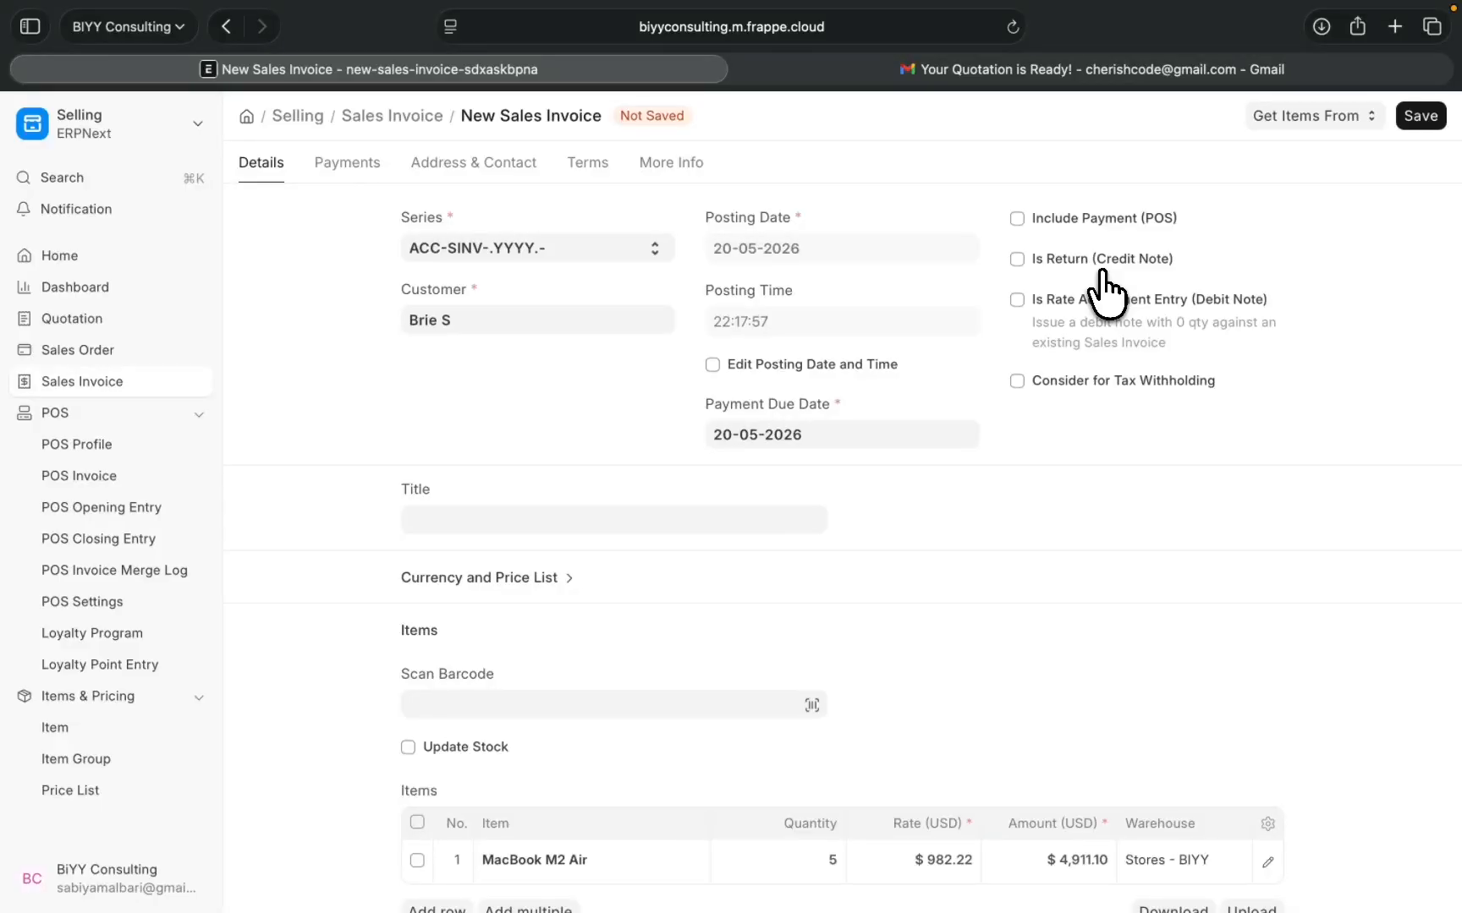
pyautogui.scroll(-3, 1061, 401)
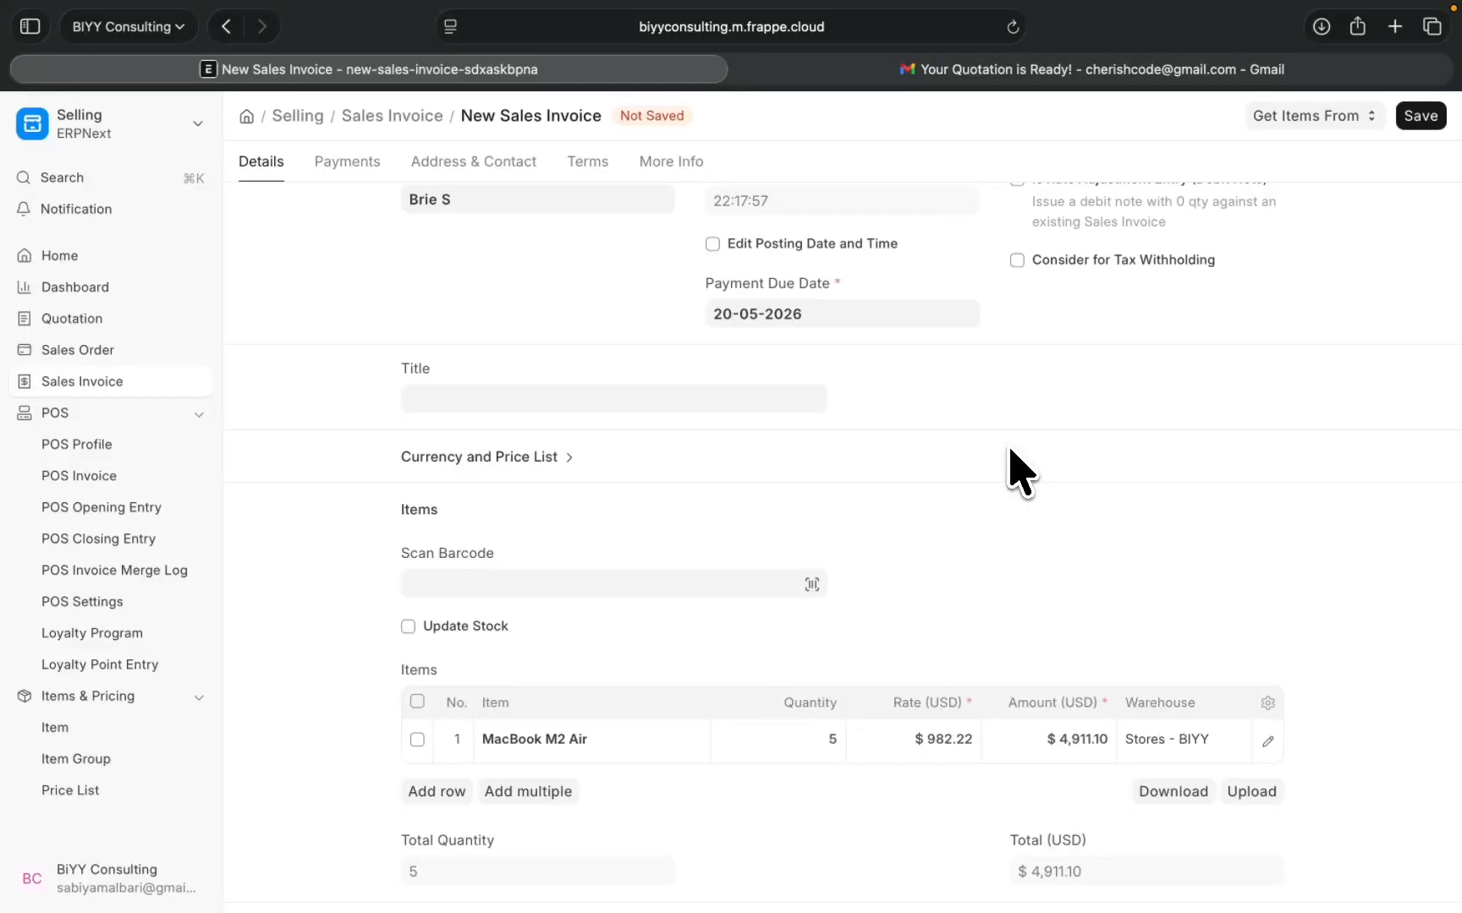
pyautogui.scroll(-5, 1018, 468)
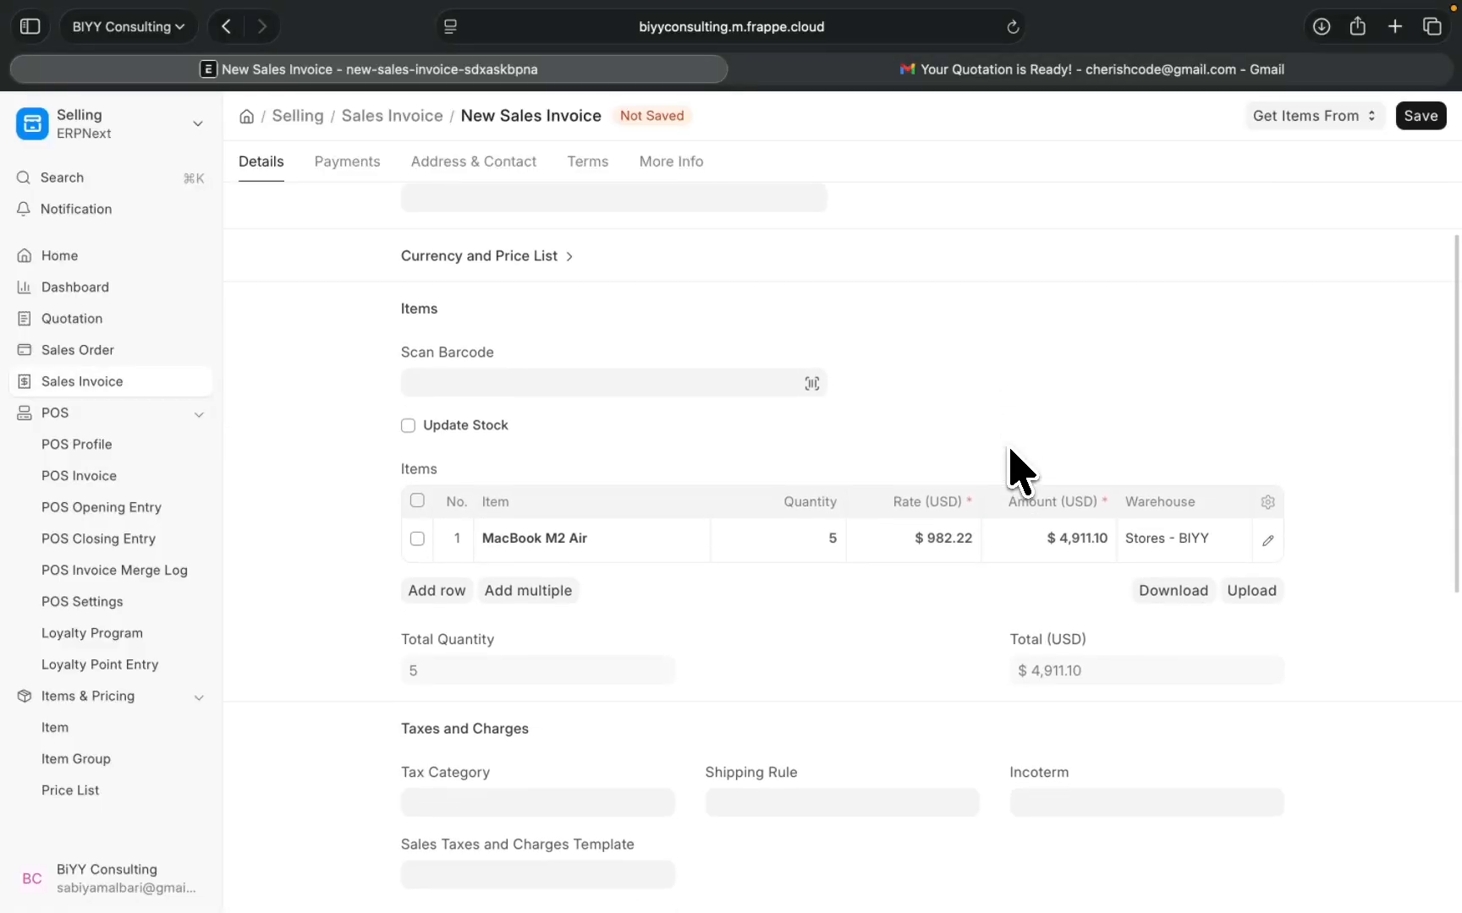
pyautogui.scroll(8, 799, 520)
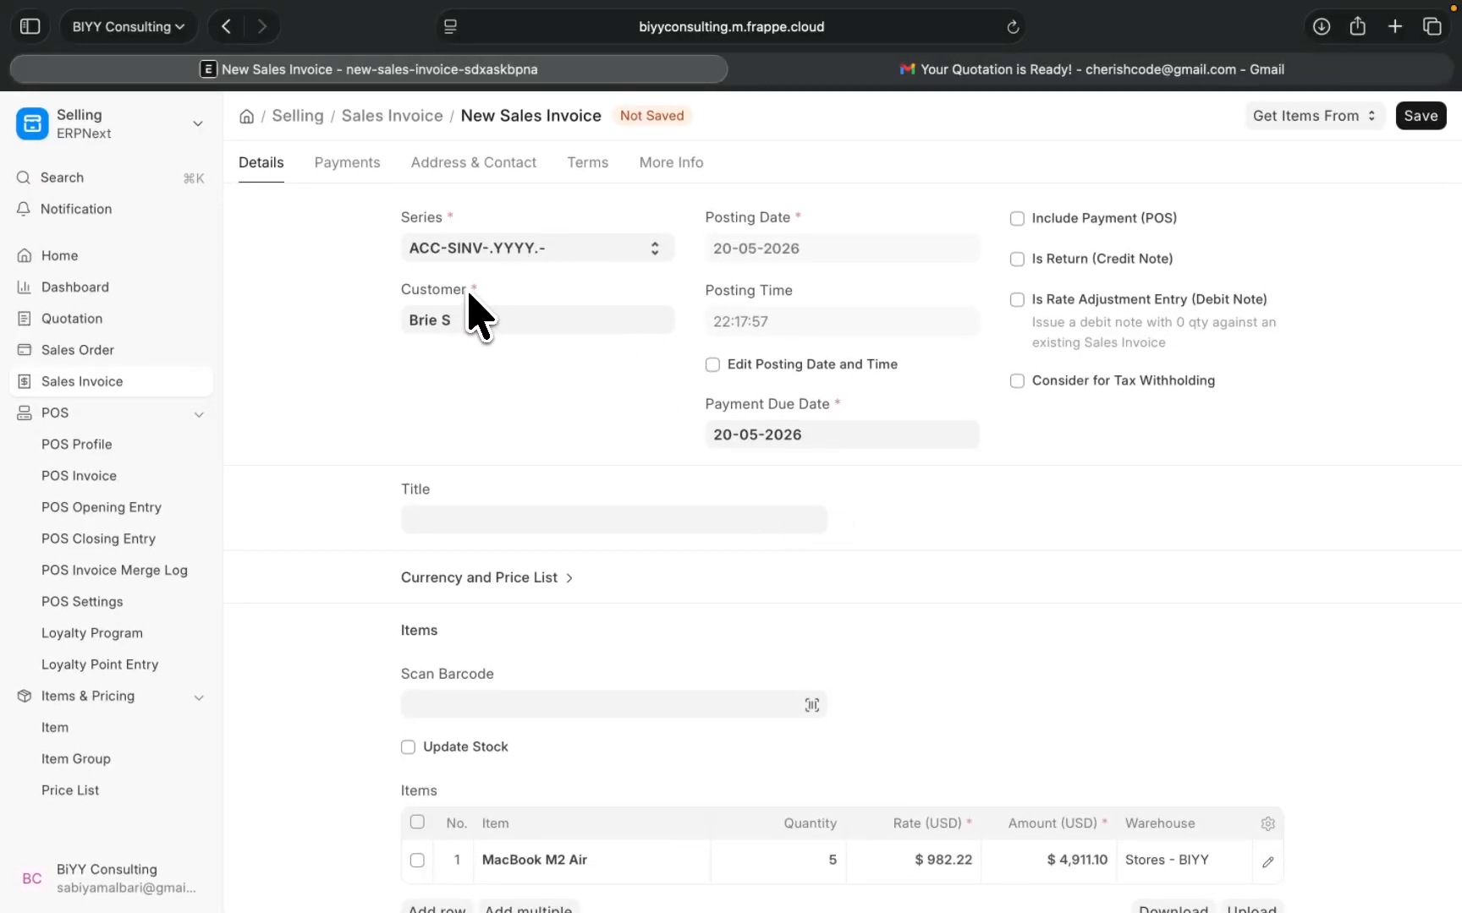
pyautogui.scroll(-10, 470, 296)
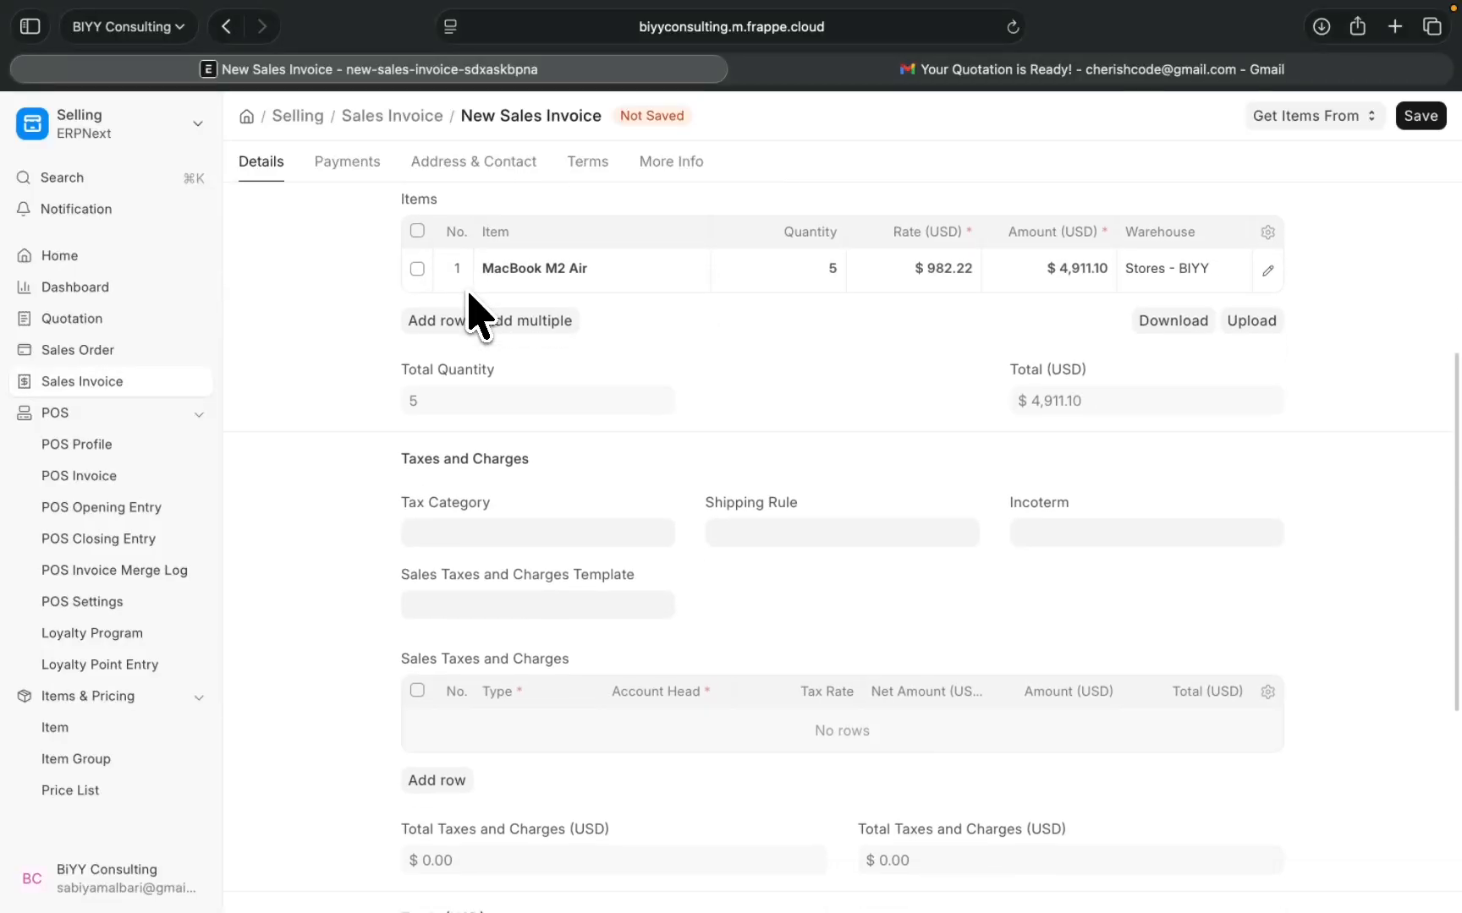
pyautogui.scroll(-6, 538, 580)
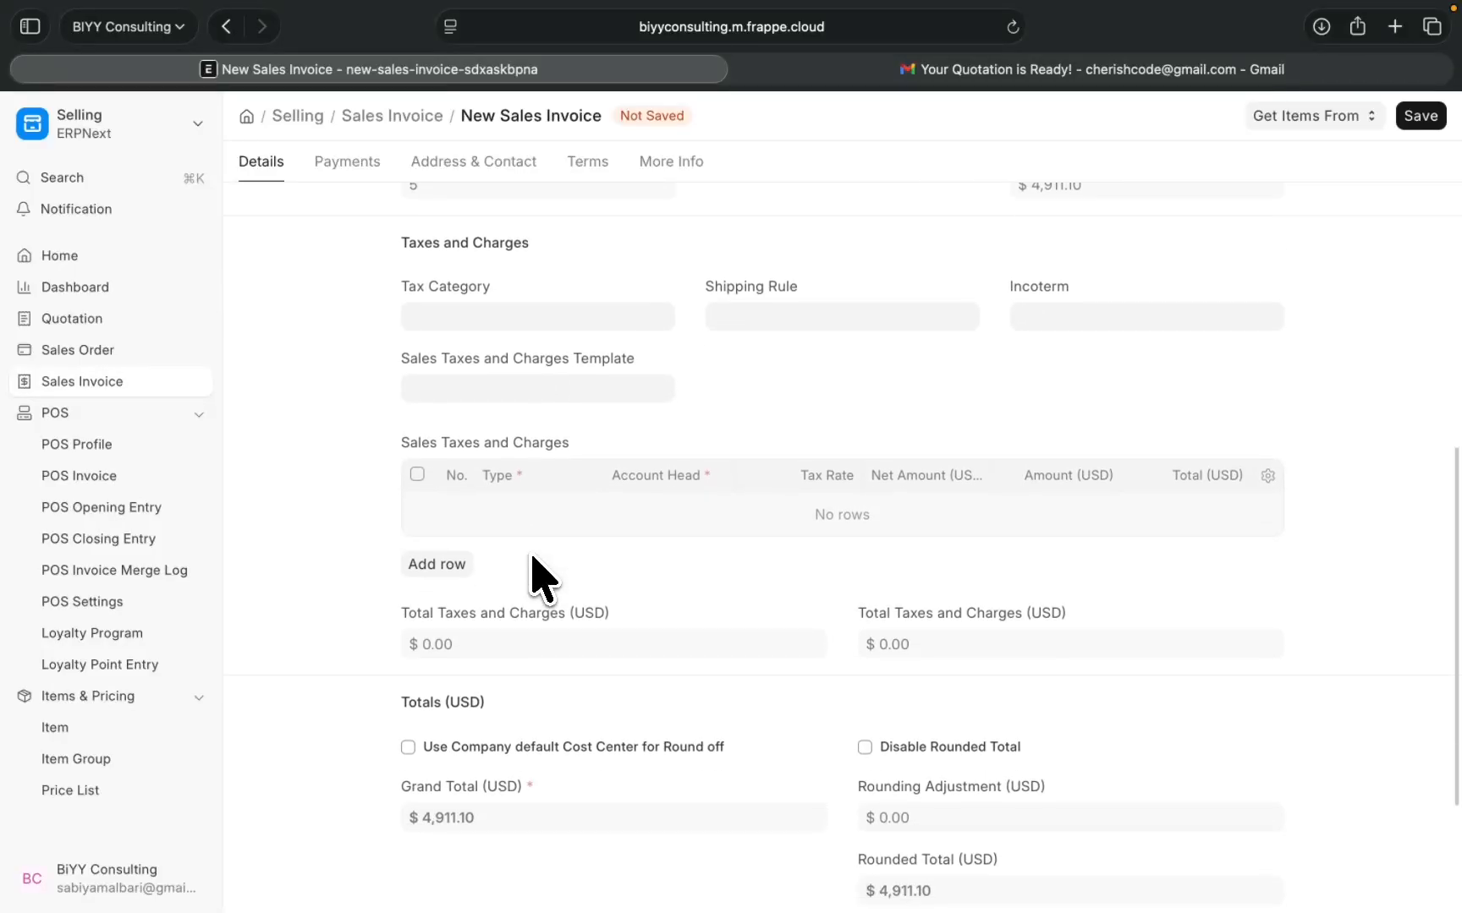
pyautogui.scroll(-2, 538, 580)
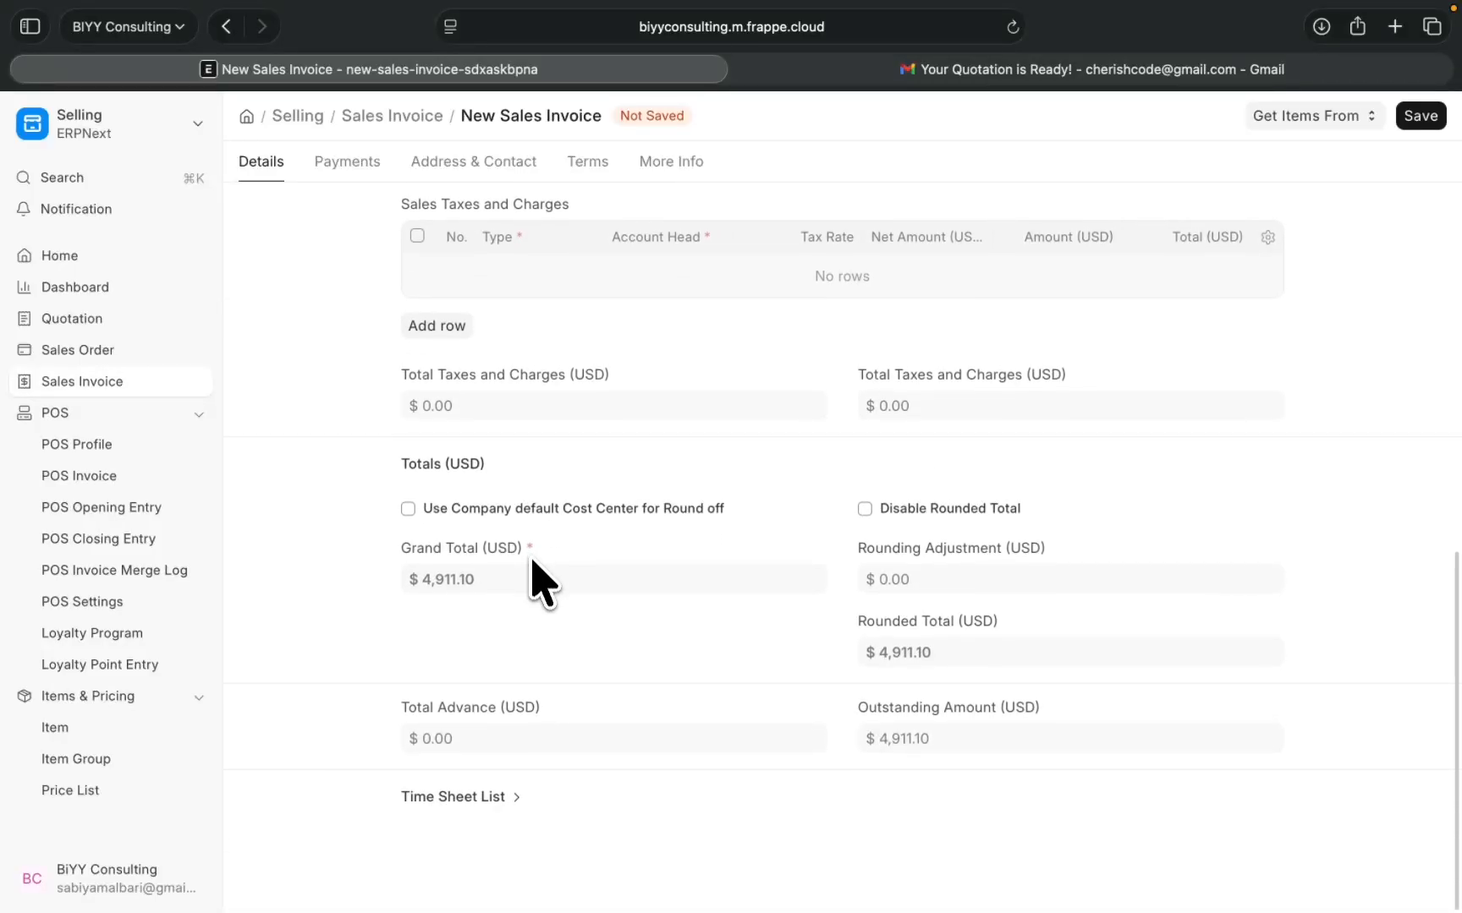
pyautogui.scroll(6, 532, 567)
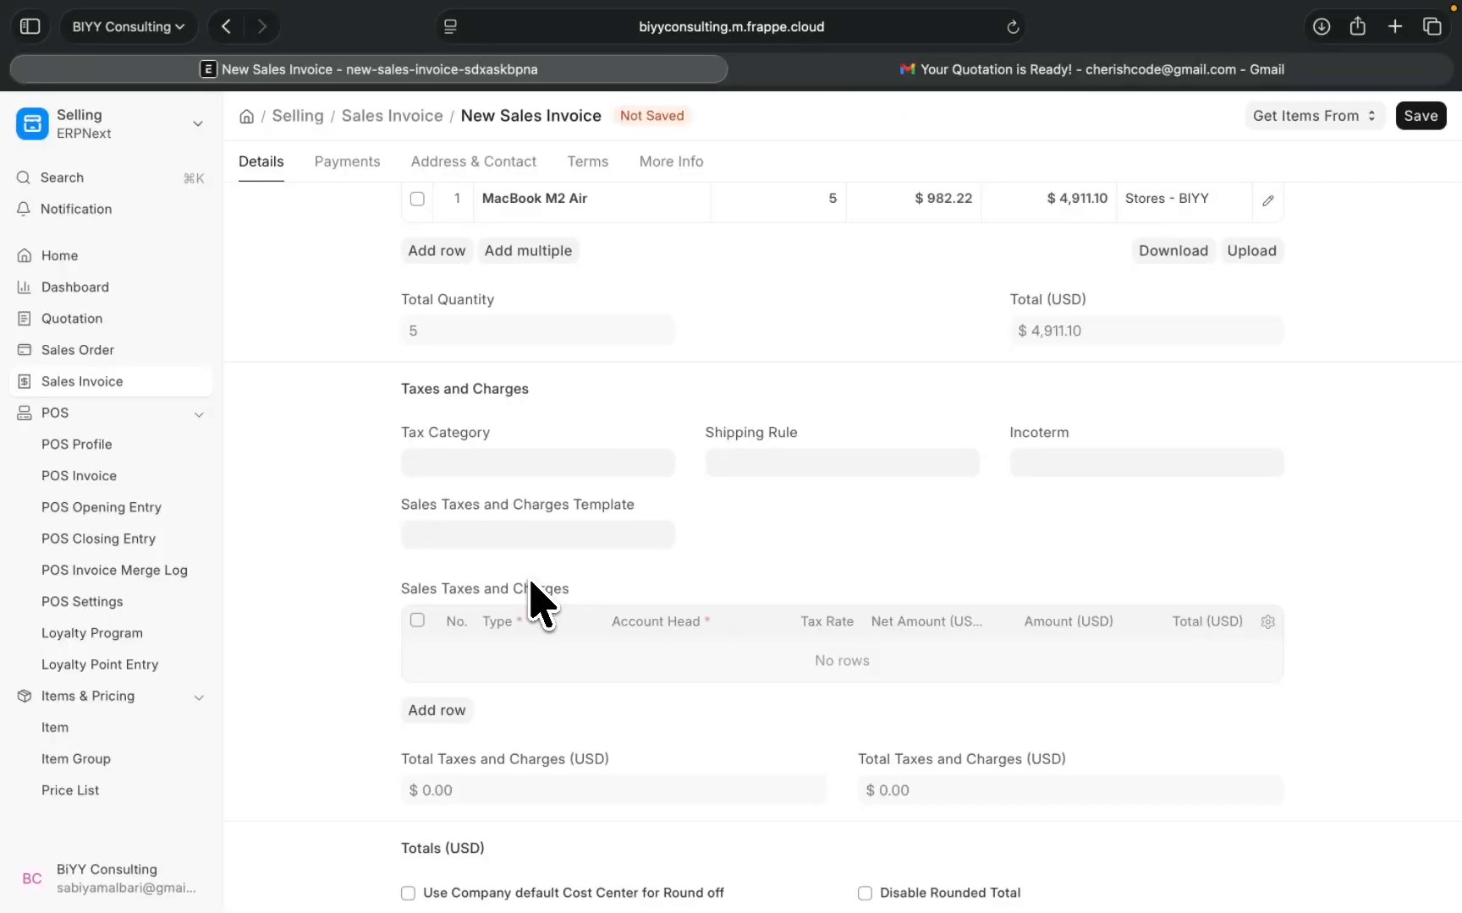
pyautogui.scroll(10, 604, 506)
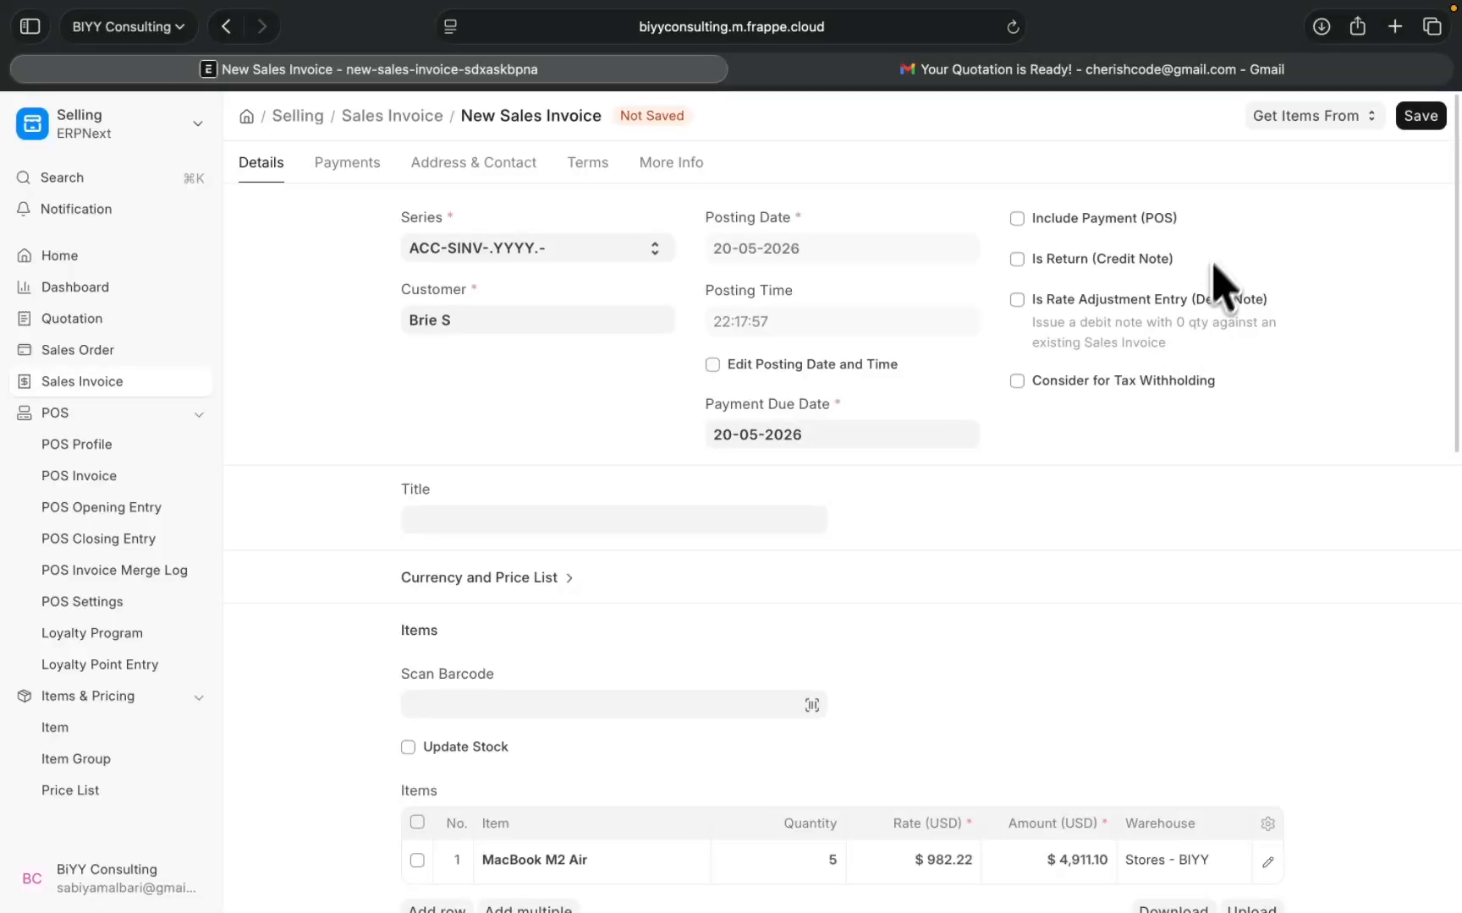
# Save the new sales invoice and submit it with confirmation
pyautogui.click(1420, 116)
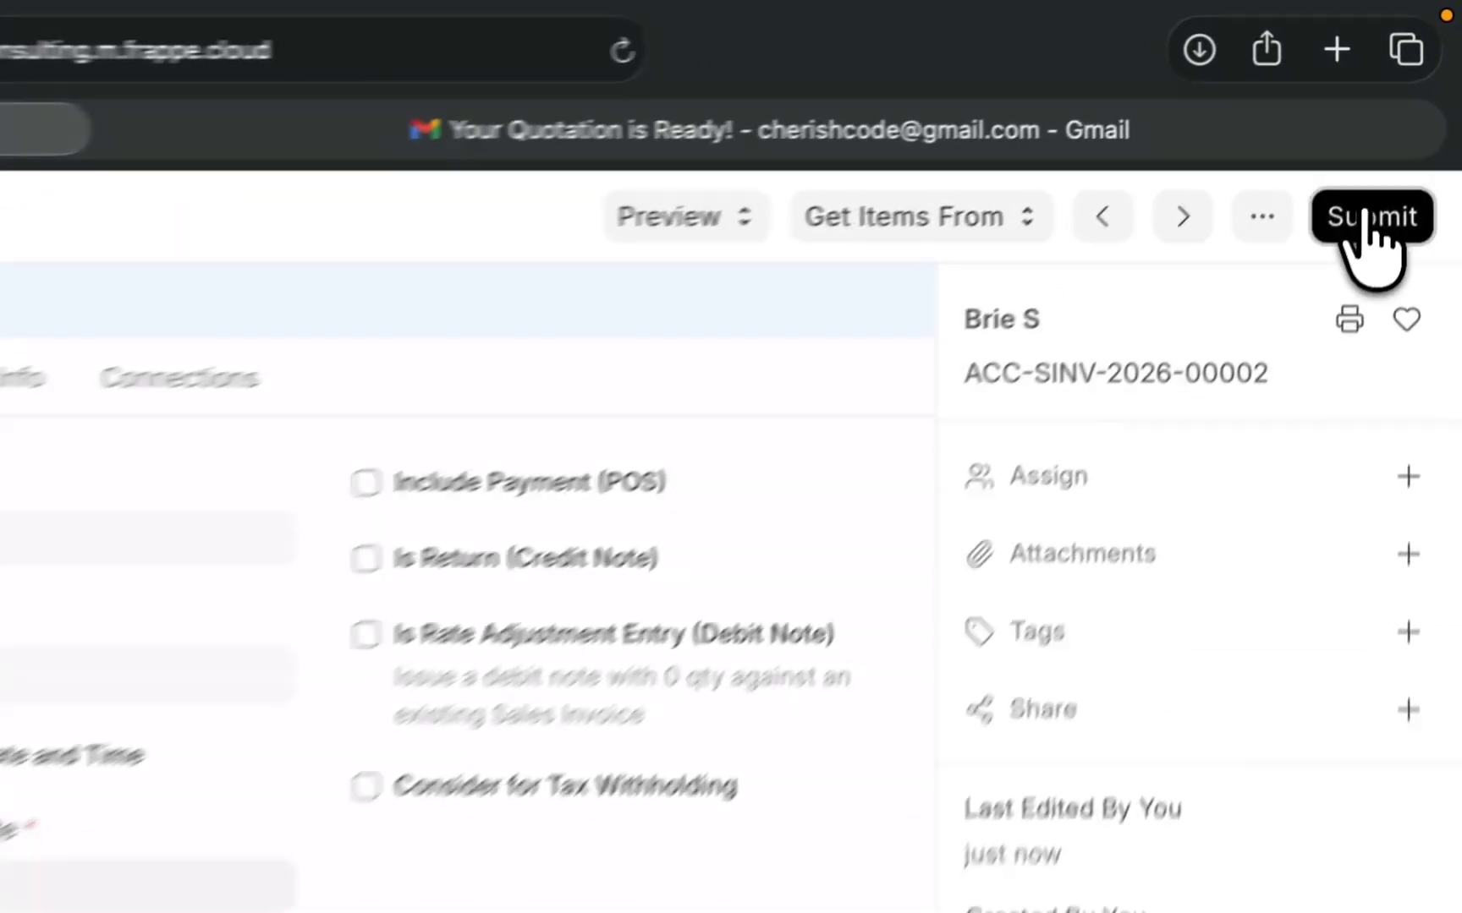
pyautogui.click(1413, 115)
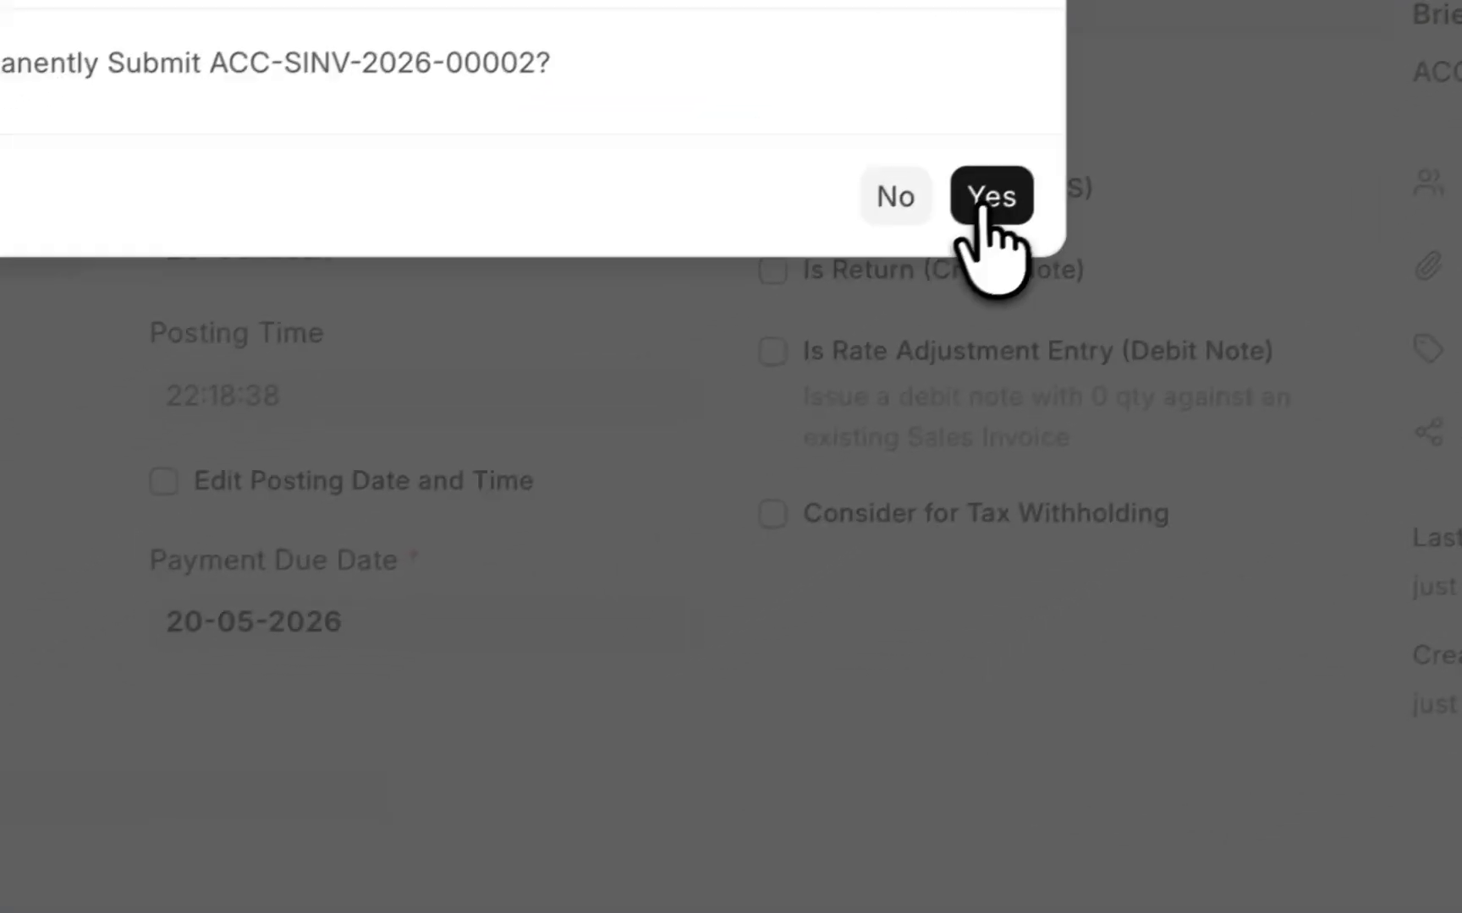
pyautogui.click(983, 203)
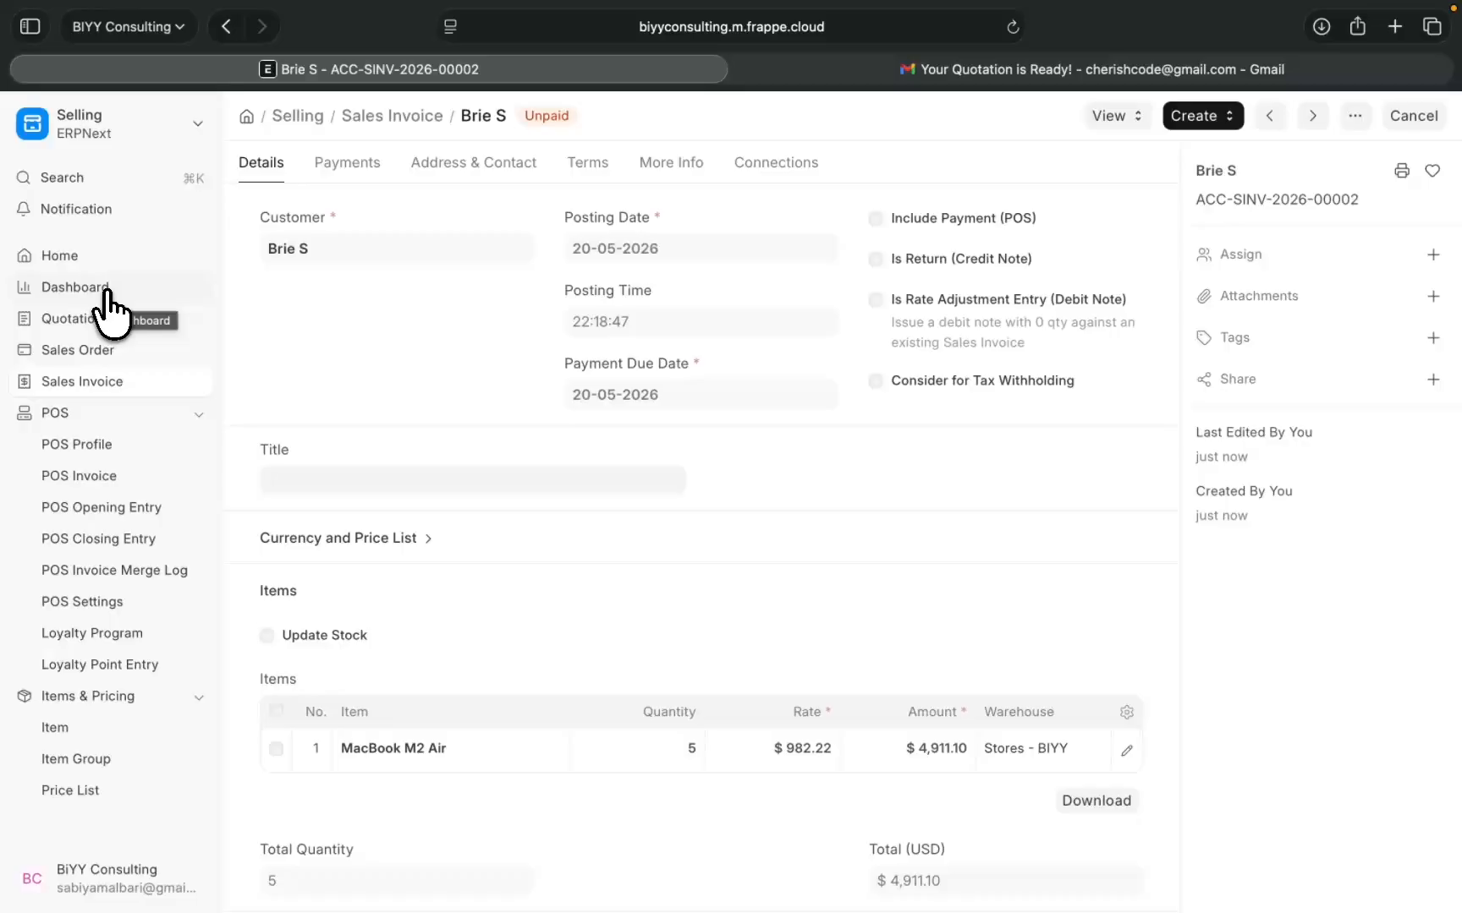
# Open the Selling dashboard and examine its number cards, Sales Order Trends, Sales Order Analysis and Item-wise Annual Sales charts
pyautogui.click(85, 287)
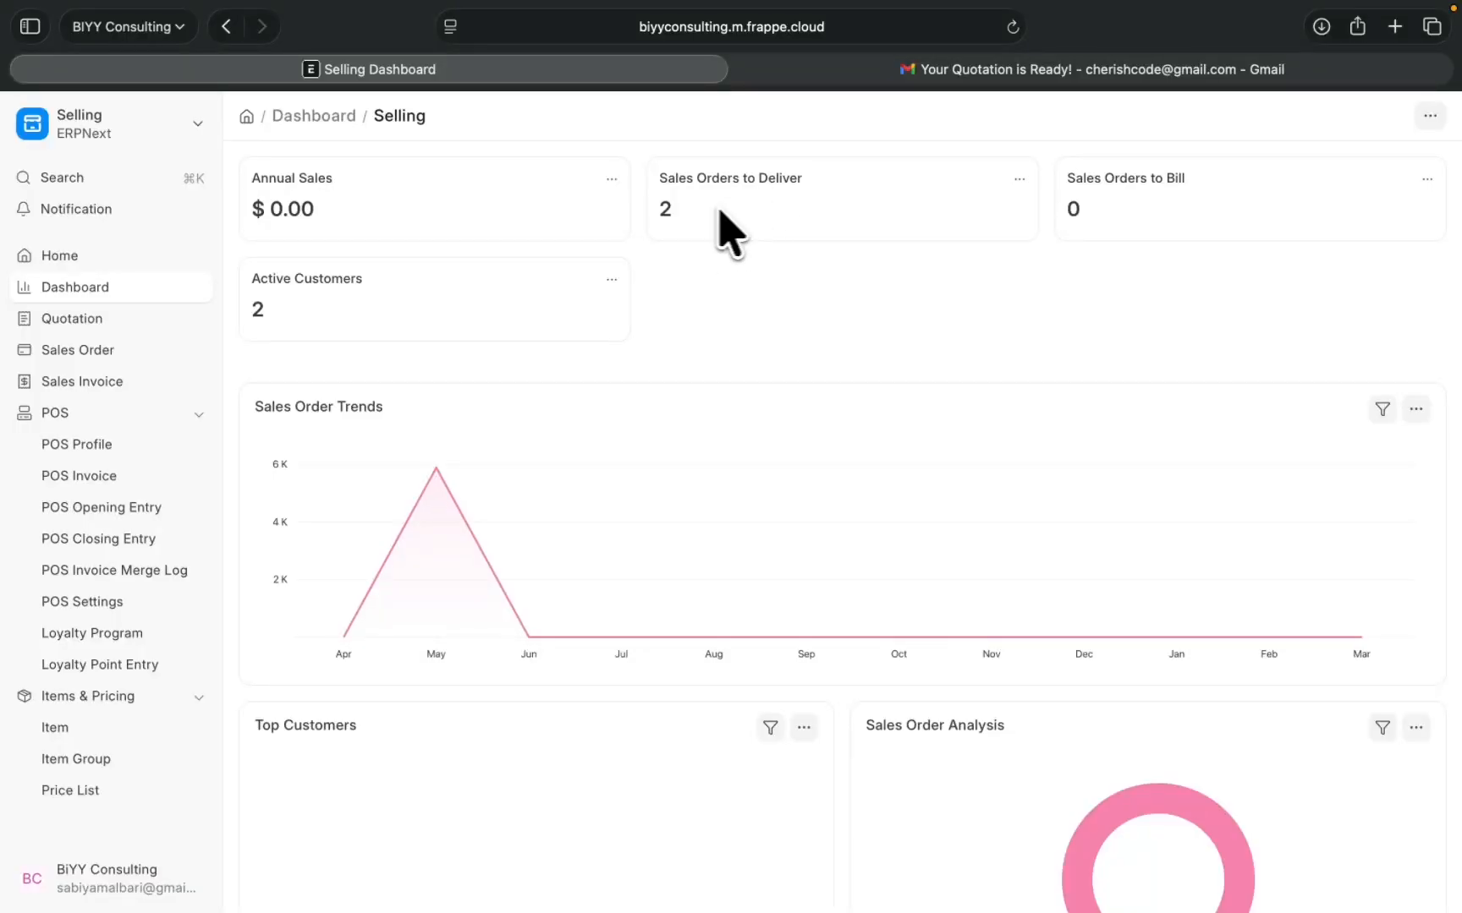
pyautogui.scroll(-5, 670, 282)
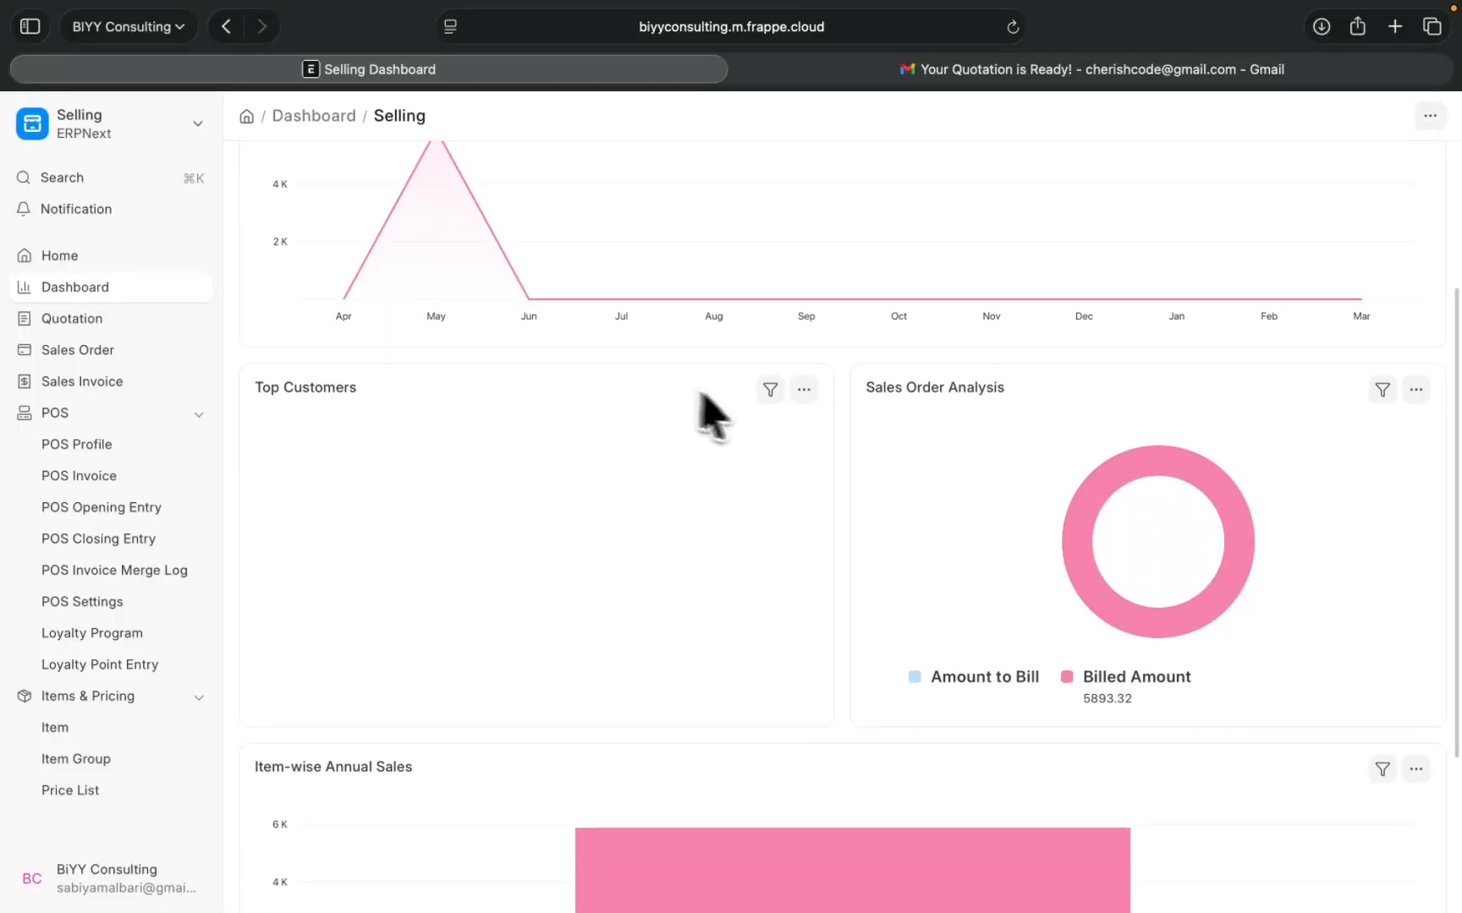
pyautogui.moveTo(1101, 523)
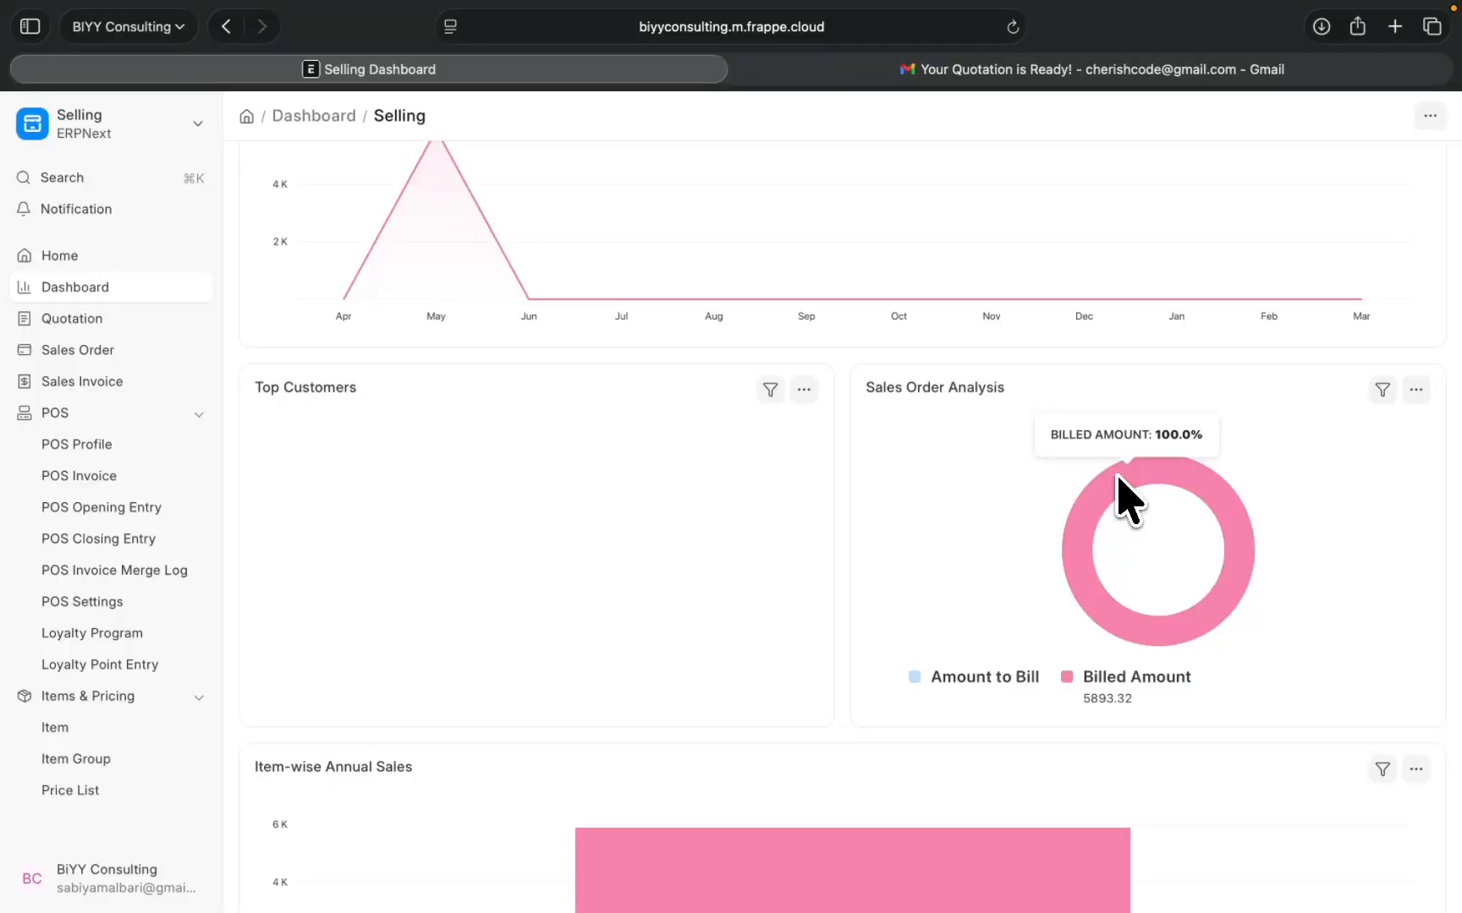
pyautogui.scroll(-3, 1121, 491)
pyautogui.scroll(7, 910, 486)
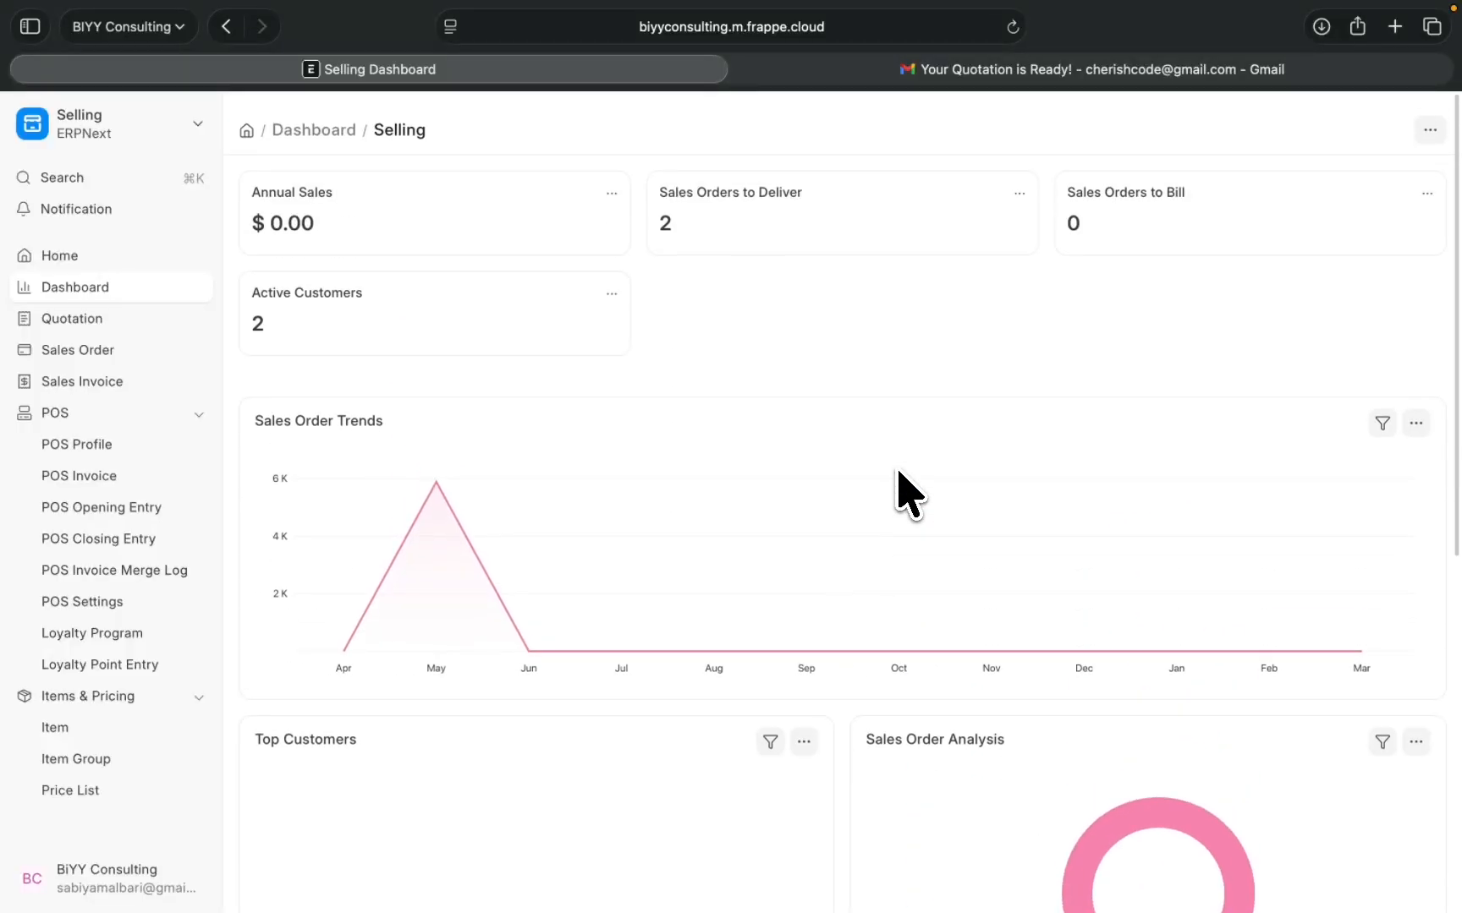
pyautogui.scroll(-4, 909, 495)
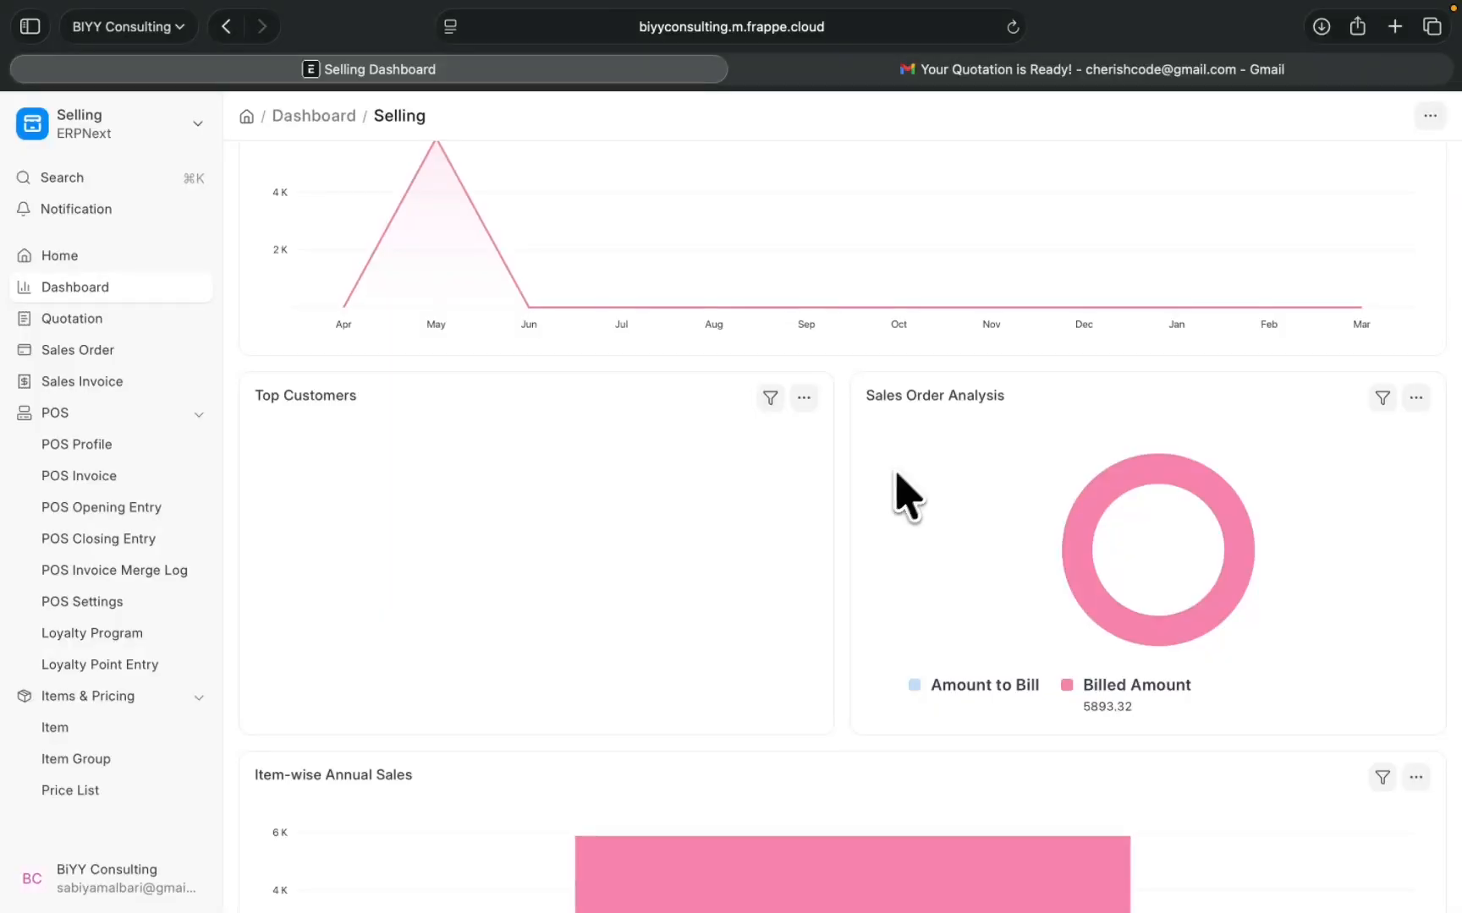
# Examine the document statuses in the quotation, sales order and sales invoice lists, and open the paid sales invoice
pyautogui.click(161, 320)
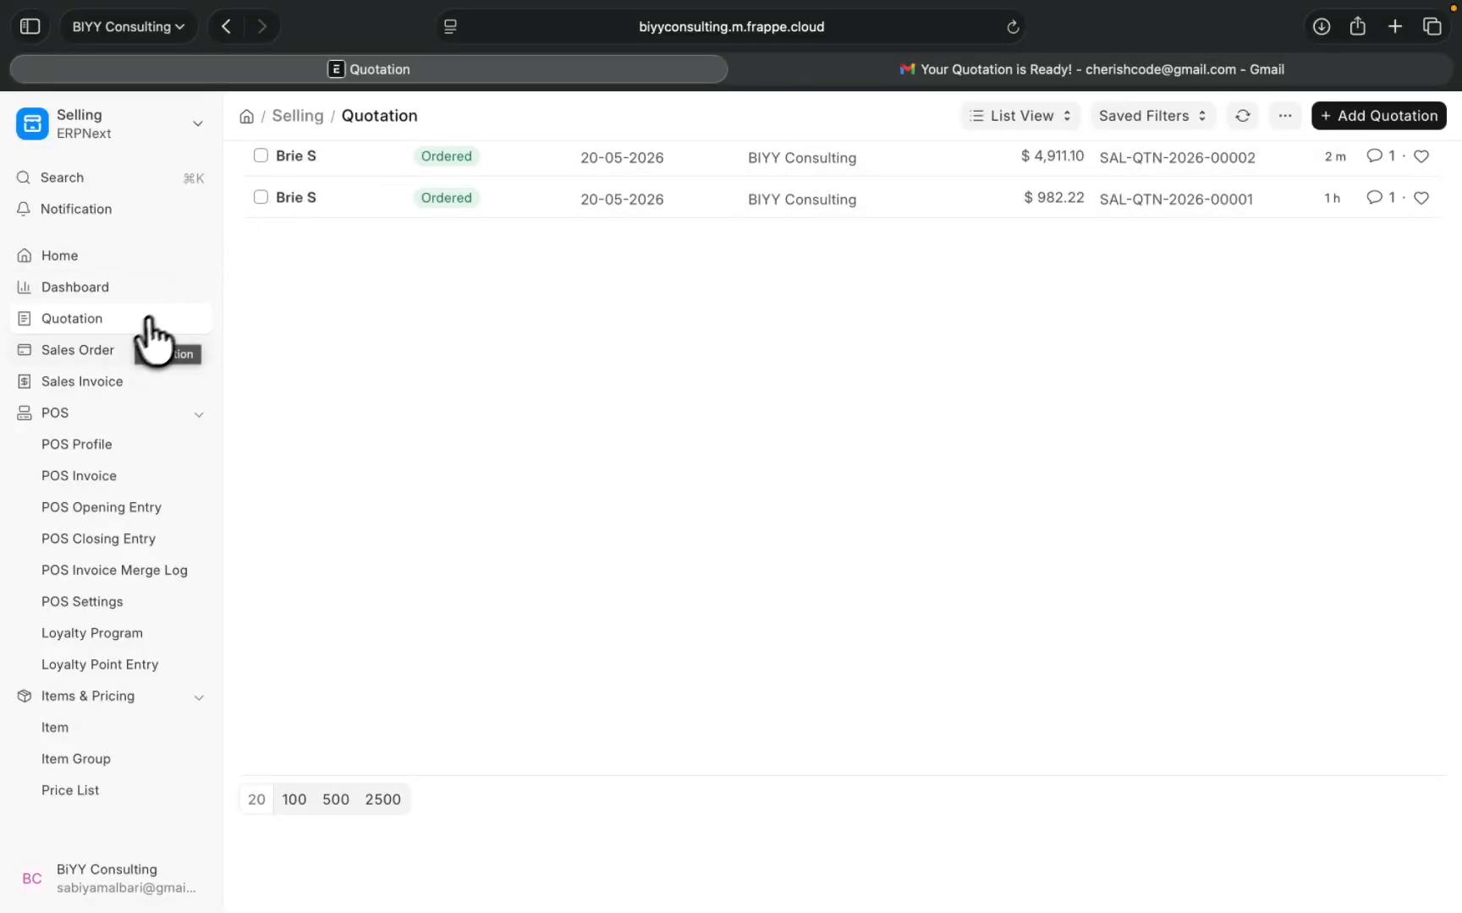
pyautogui.click(127, 349)
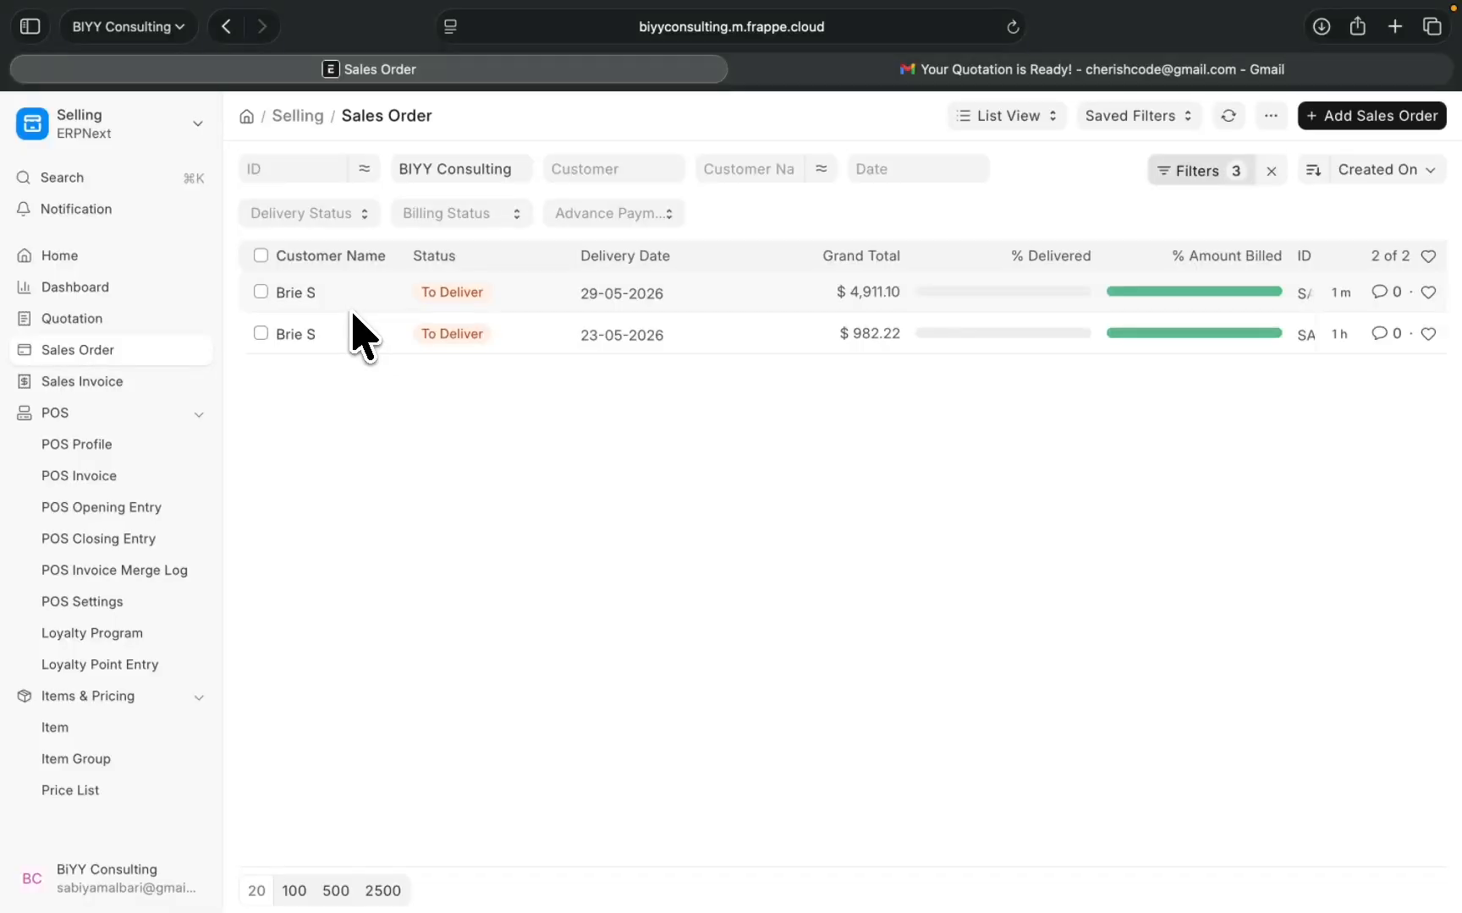
pyautogui.click(119, 385)
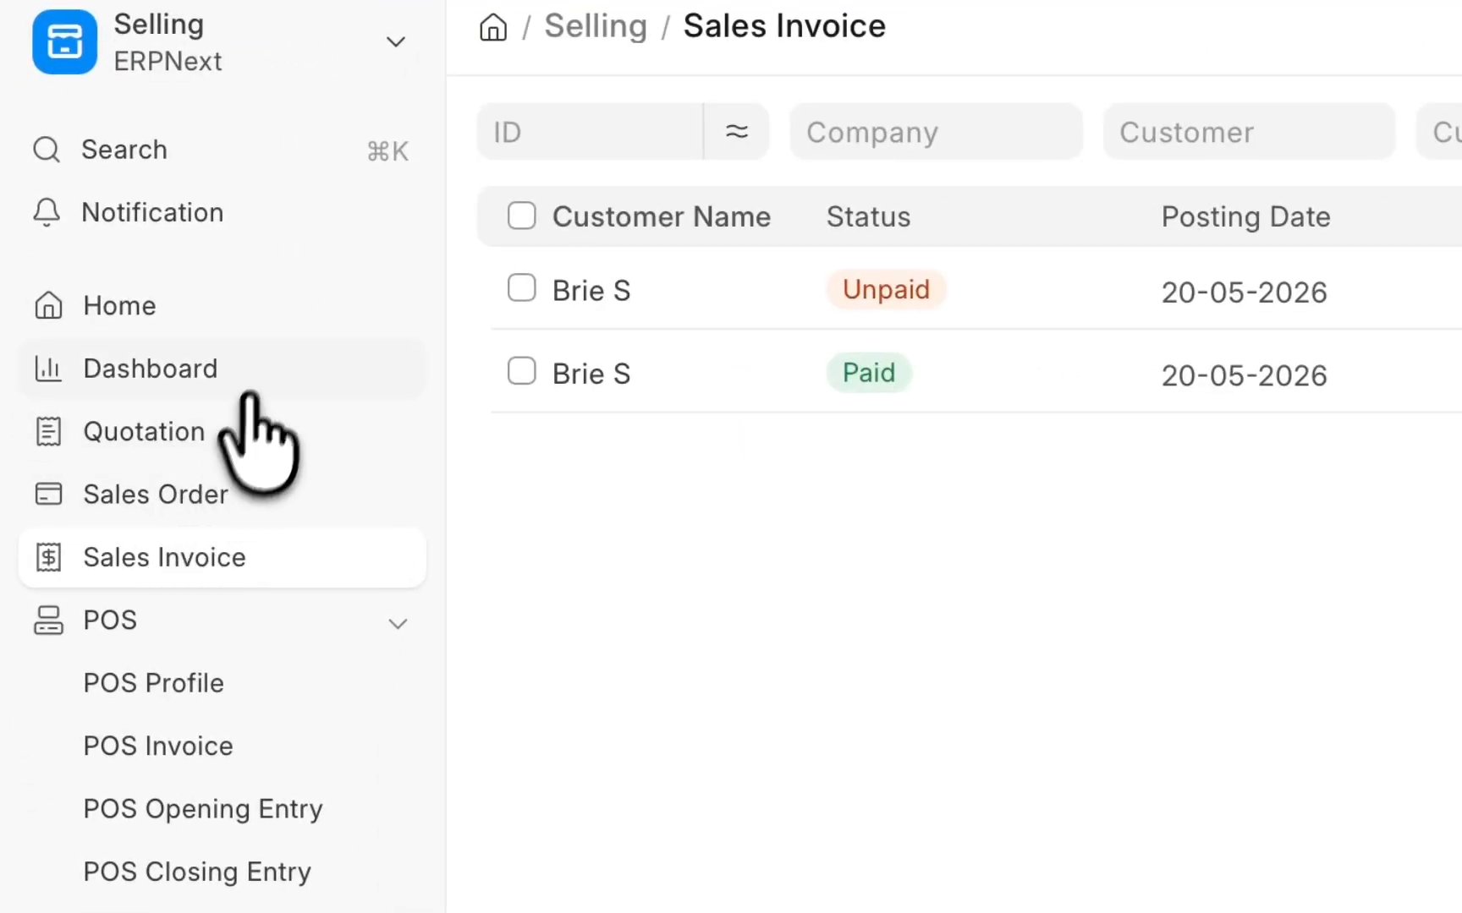
pyautogui.click(236, 423)
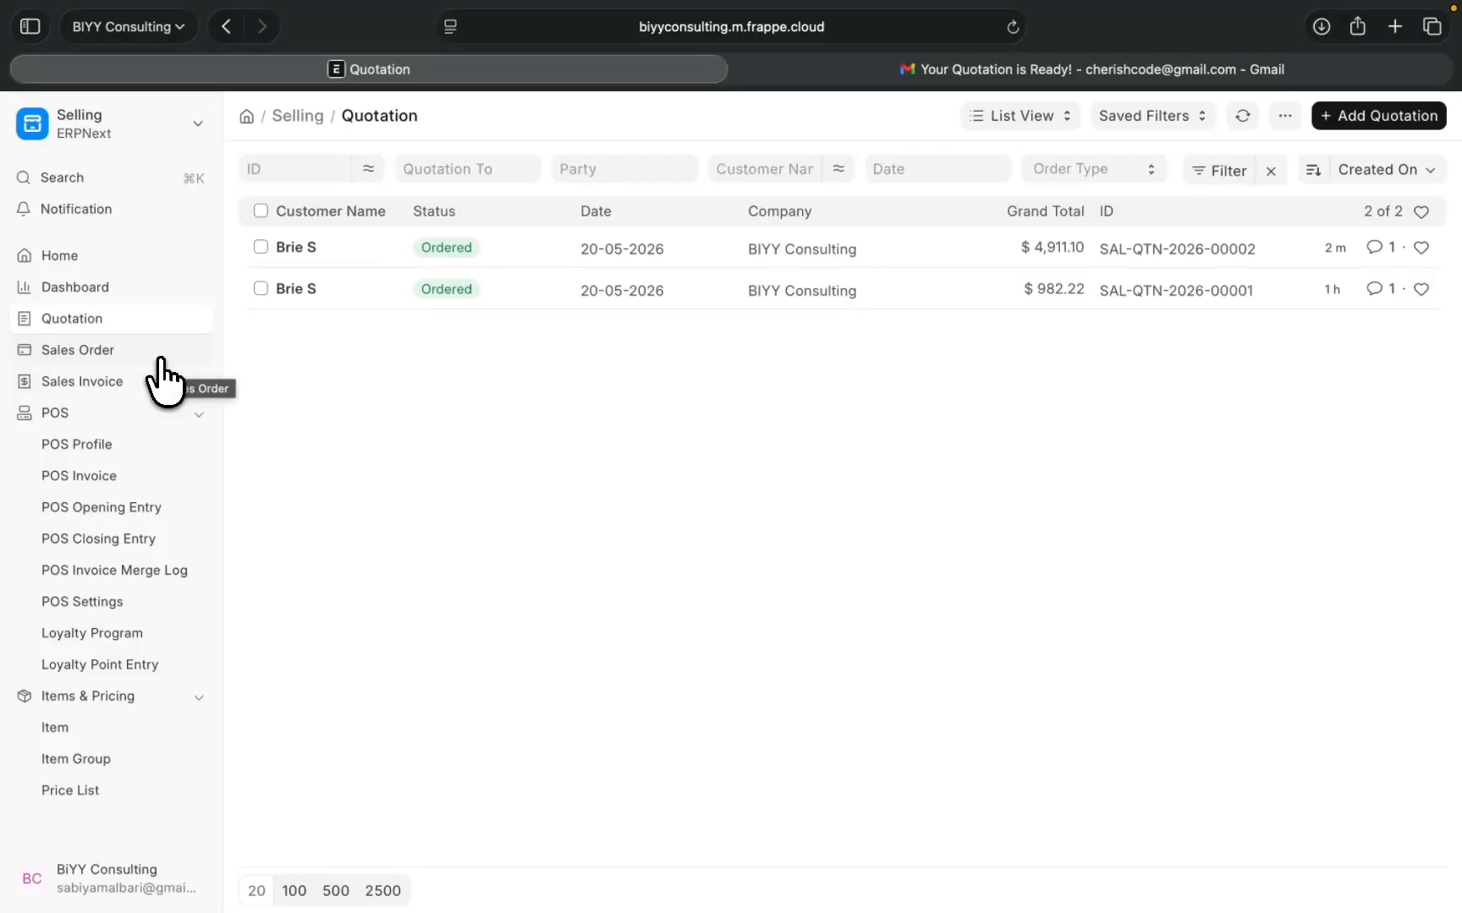
pyautogui.click(116, 372)
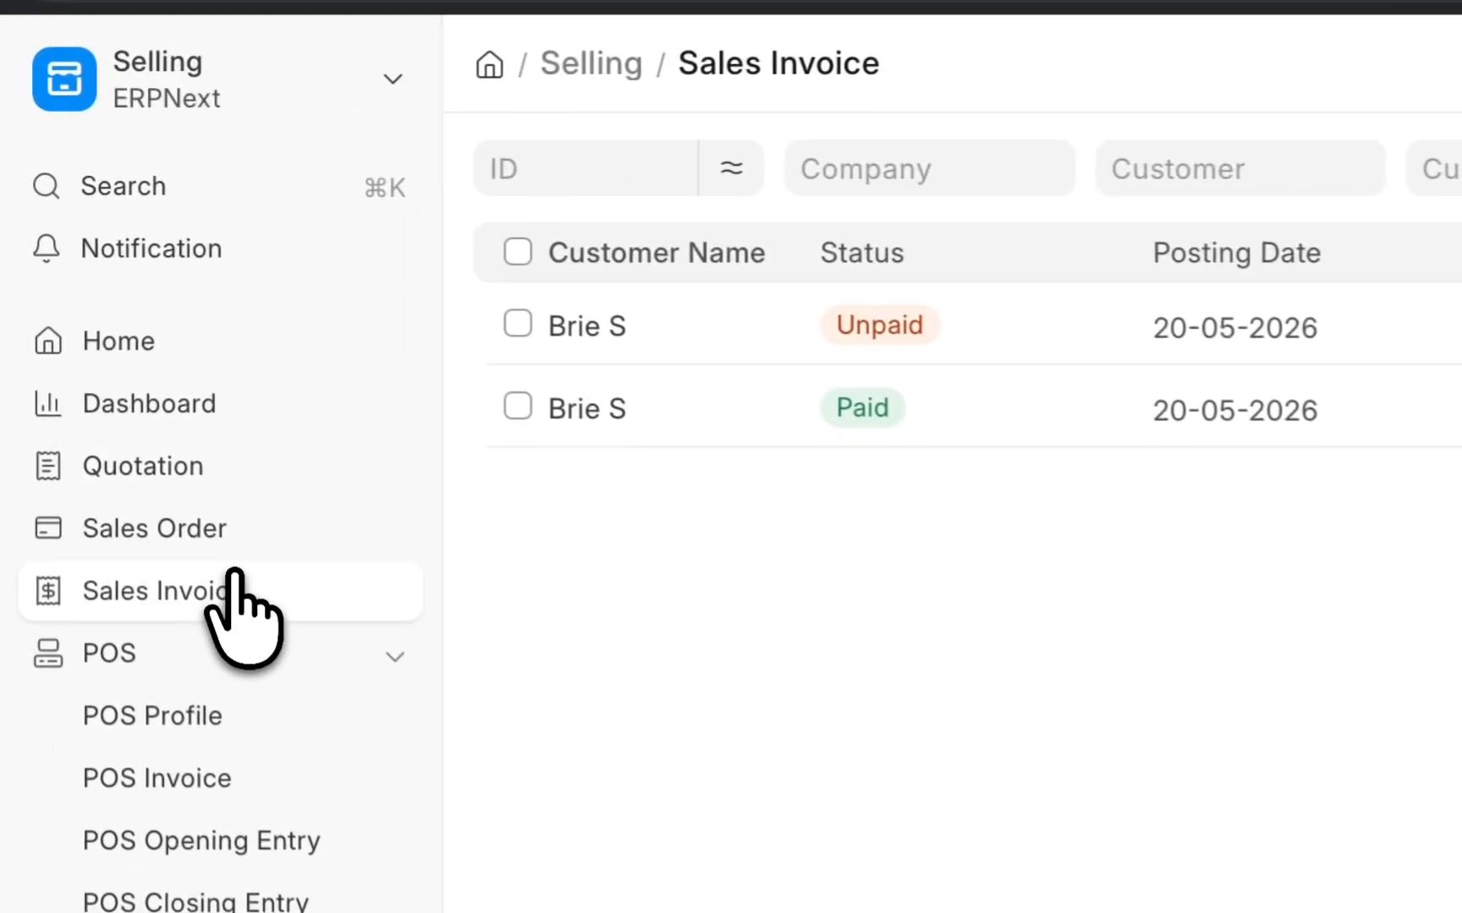
pyautogui.click(593, 419)
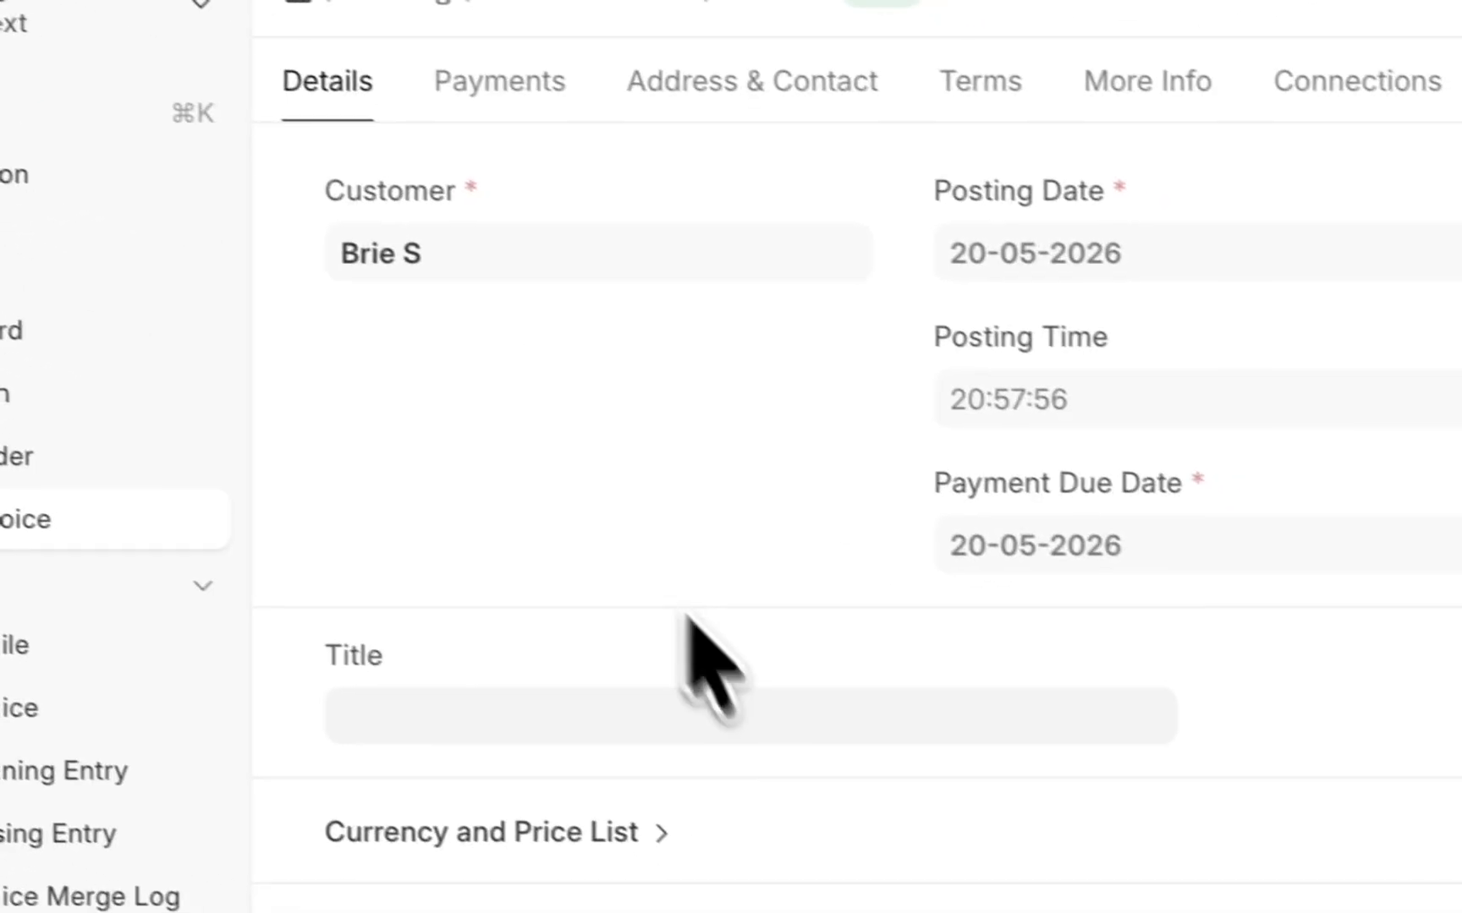
# Examine the paid sales invoice, then open the unpaid one from the Sales Invoice list and review its items, totals and outstanding amount
pyautogui.scroll(-5, 735, 592)
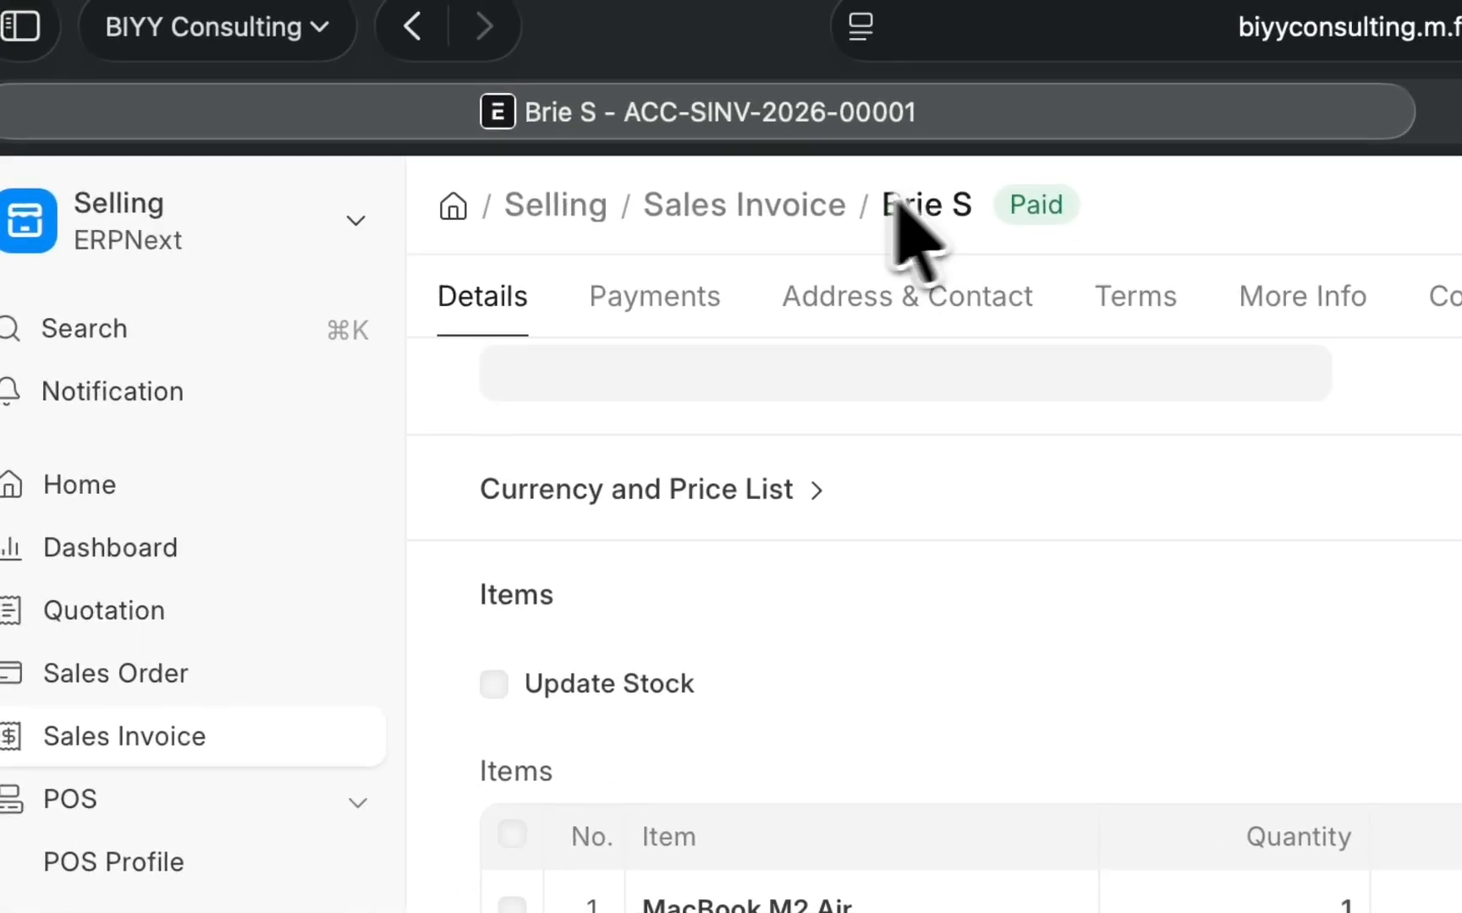
pyautogui.click(761, 207)
pyautogui.click(550, 291)
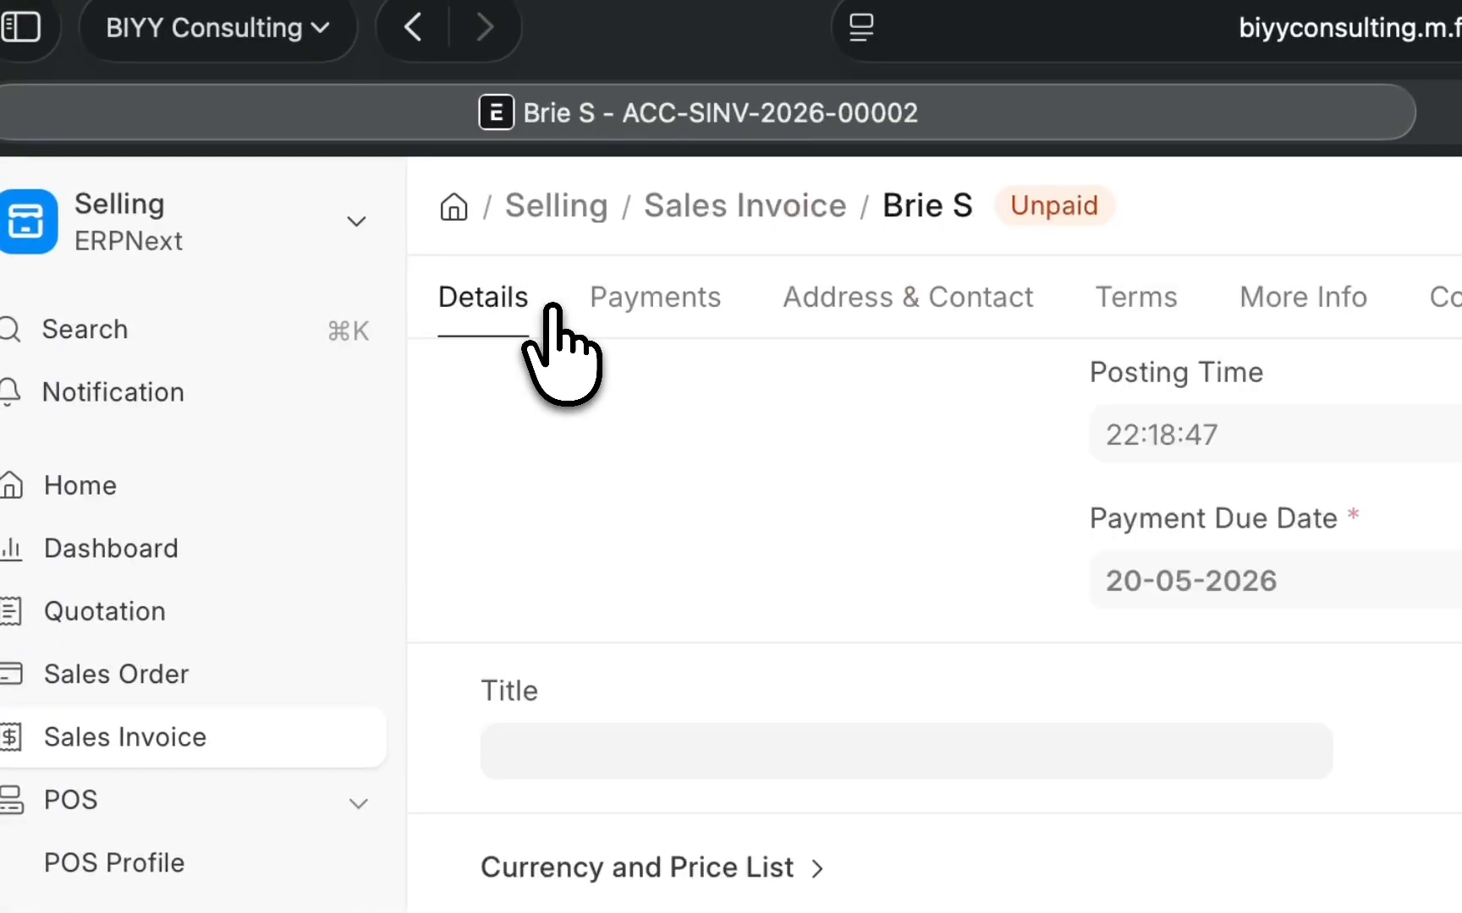
pyautogui.scroll(-10, 512, 575)
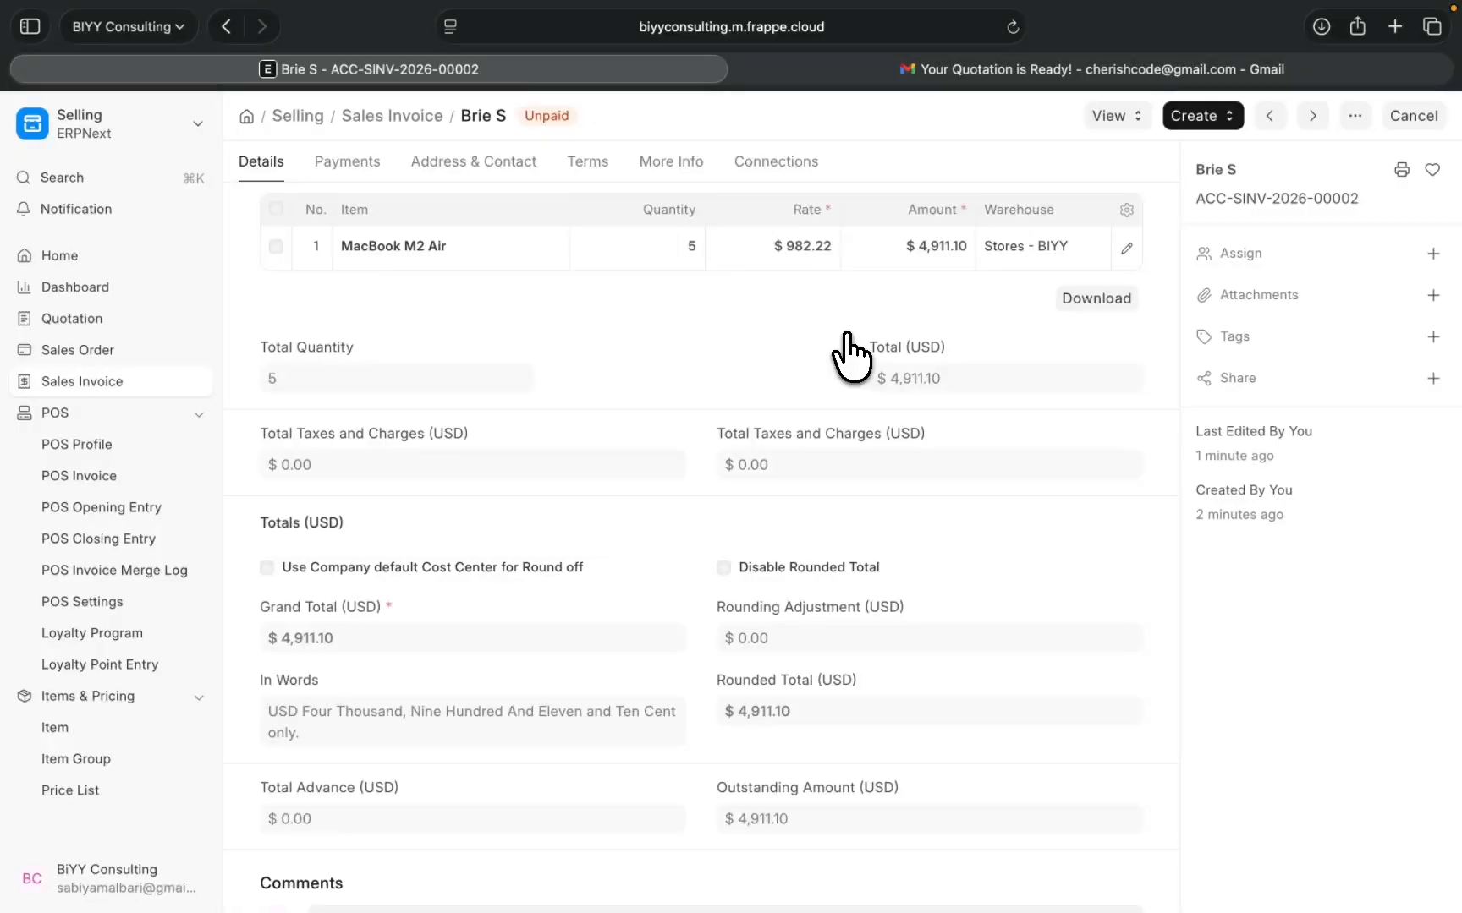
pyautogui.scroll(6, 727, 358)
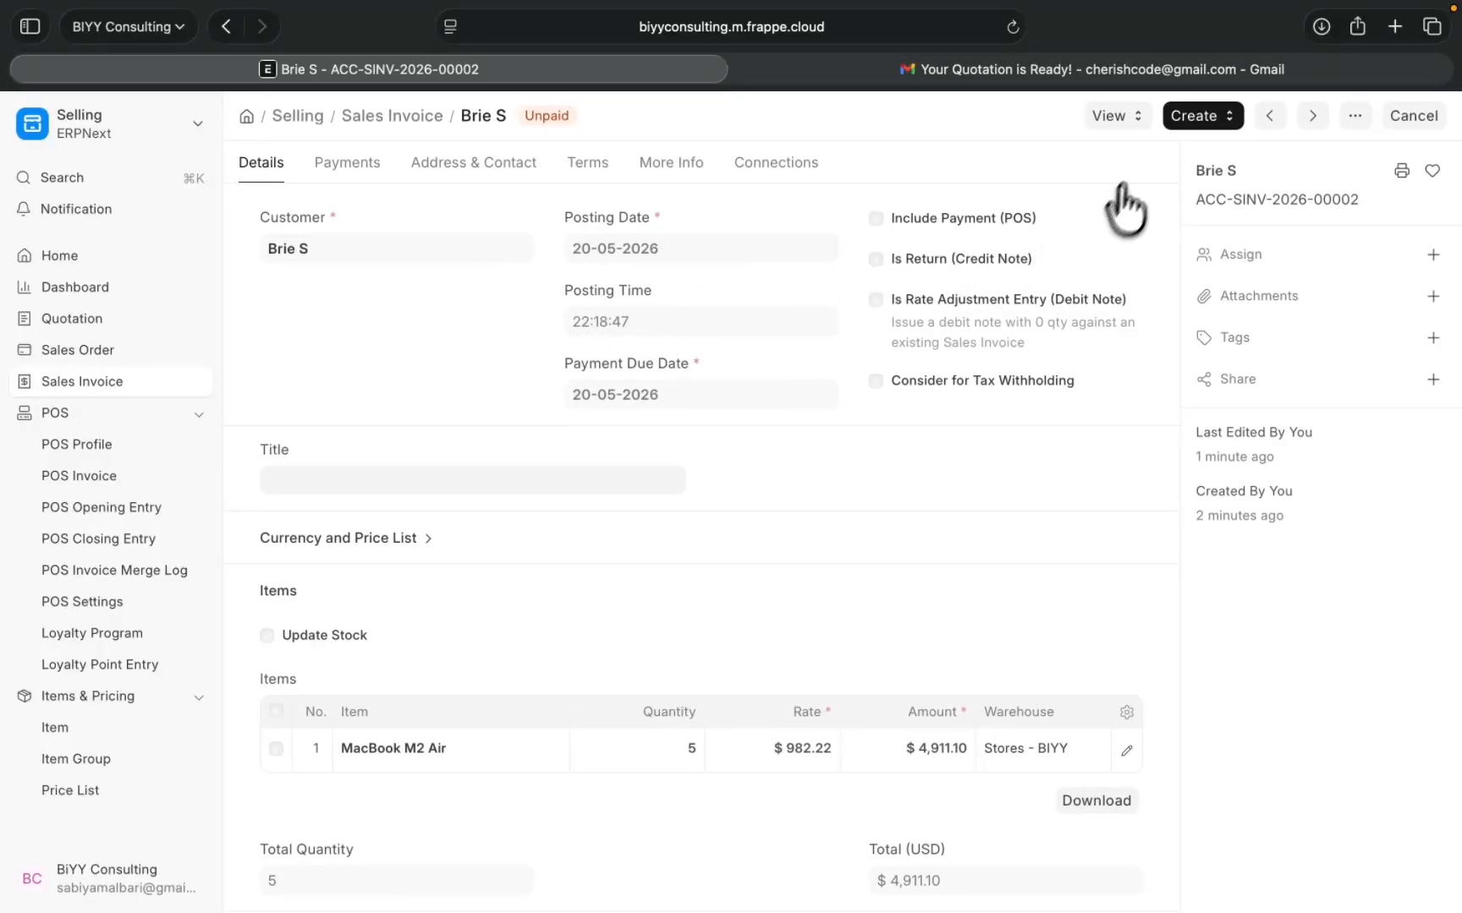
# Start a payment entry from the unpaid sales invoice, view the Mode of Payment options and return to the invoice without saving
pyautogui.click(1181, 120)
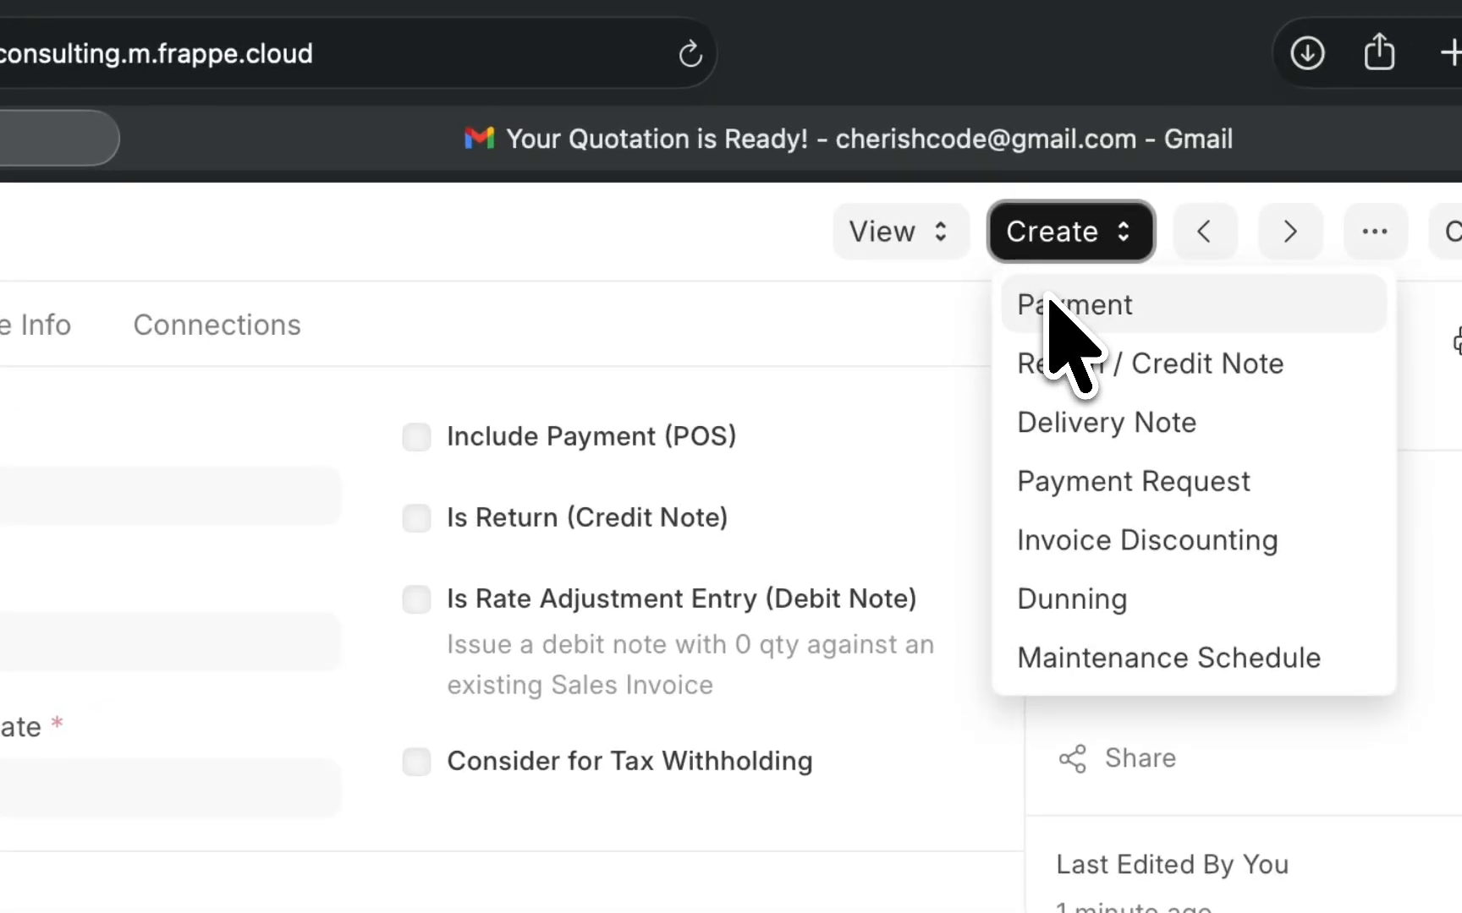
pyautogui.click(1054, 311)
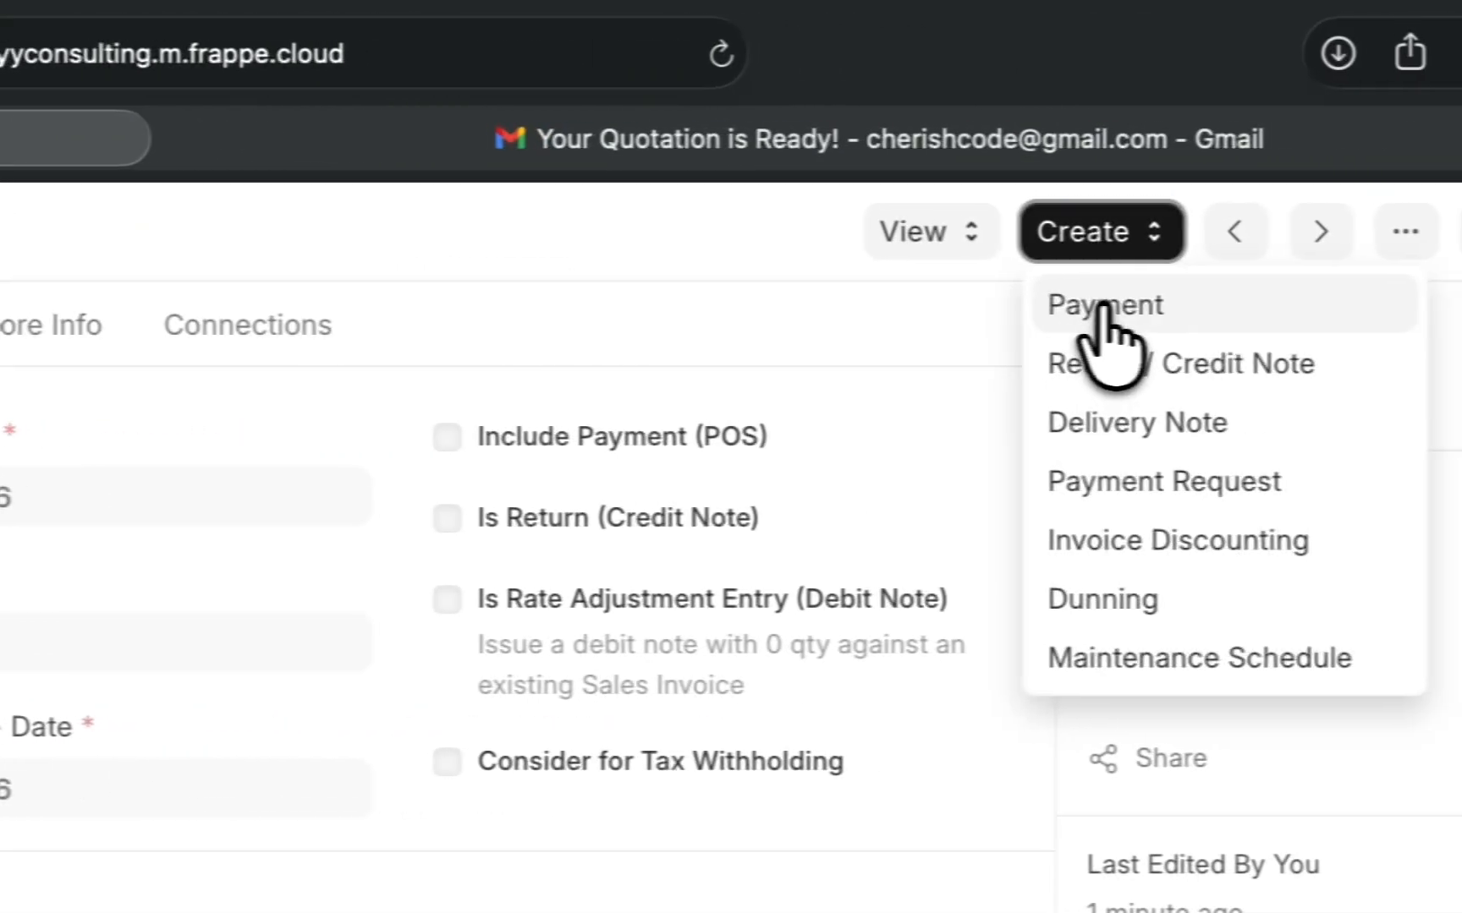
pyautogui.click(1102, 307)
pyautogui.click(371, 739)
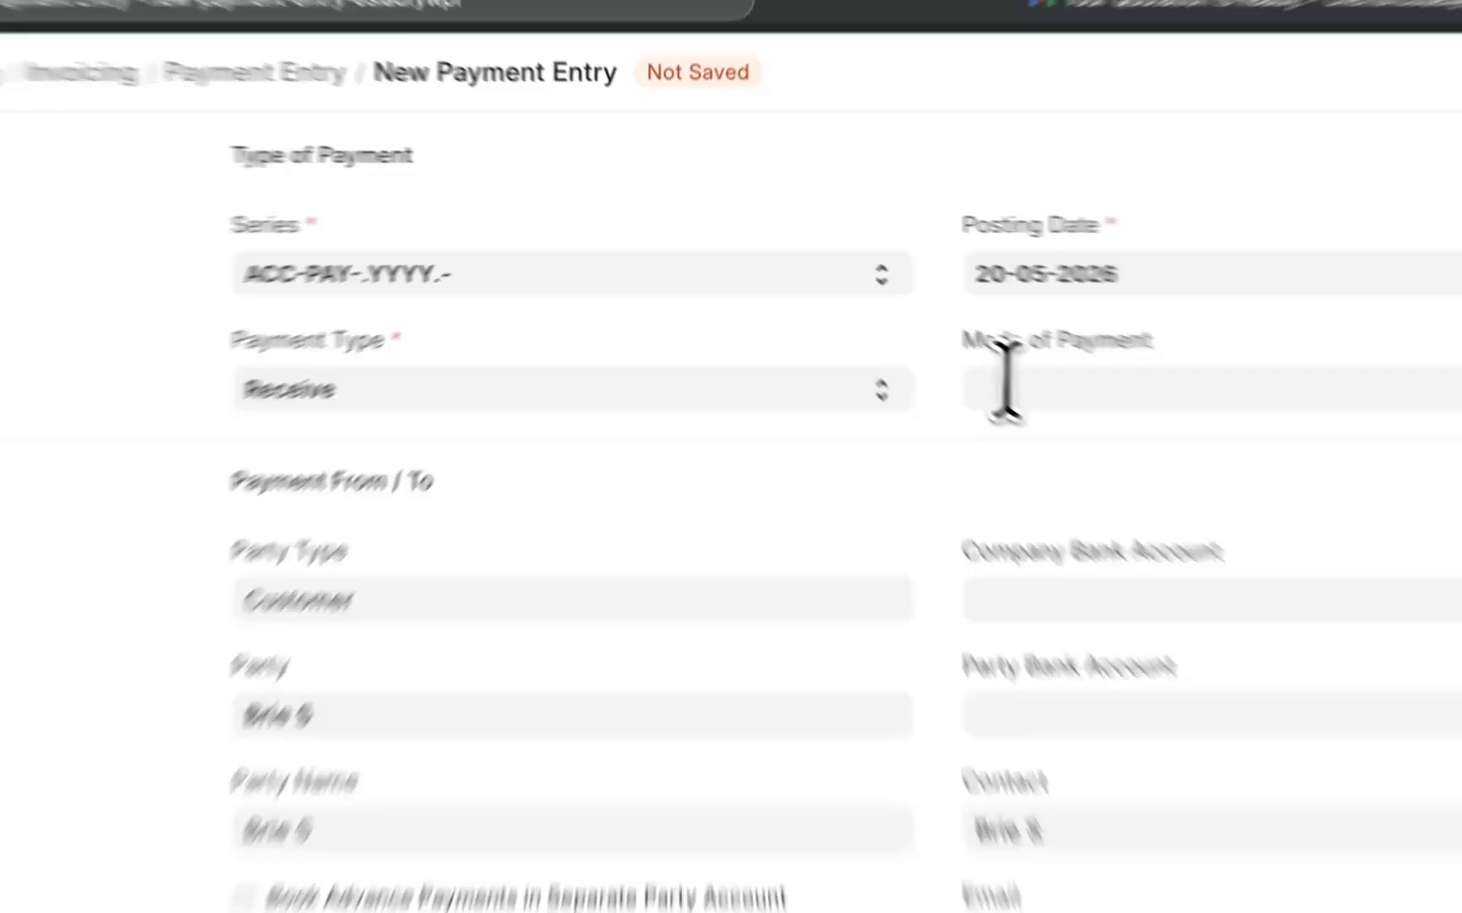
pyautogui.click(884, 311)
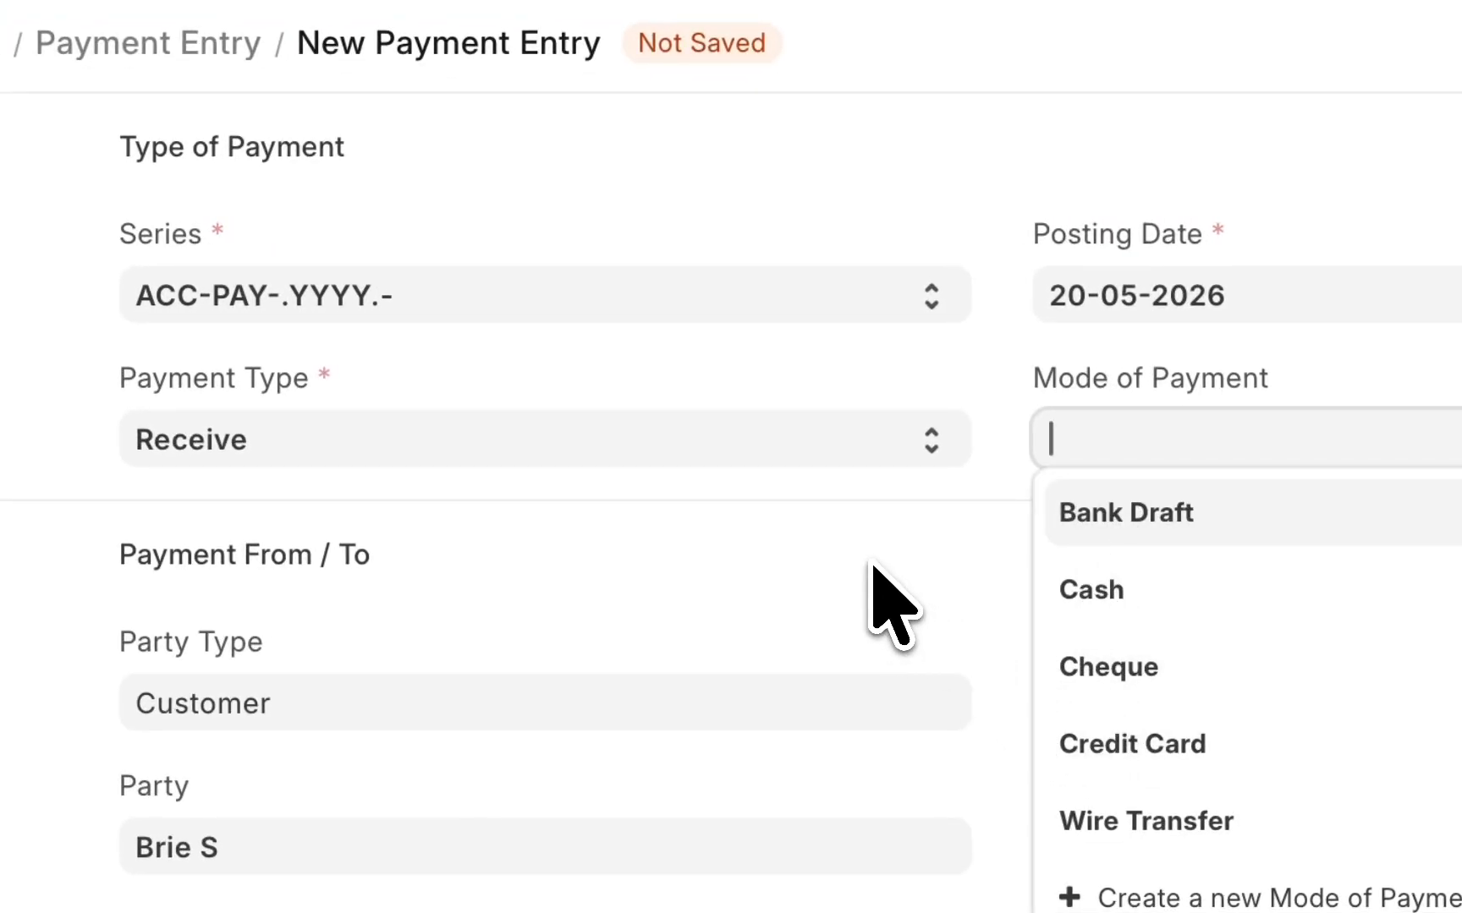
pyautogui.click(838, 562)
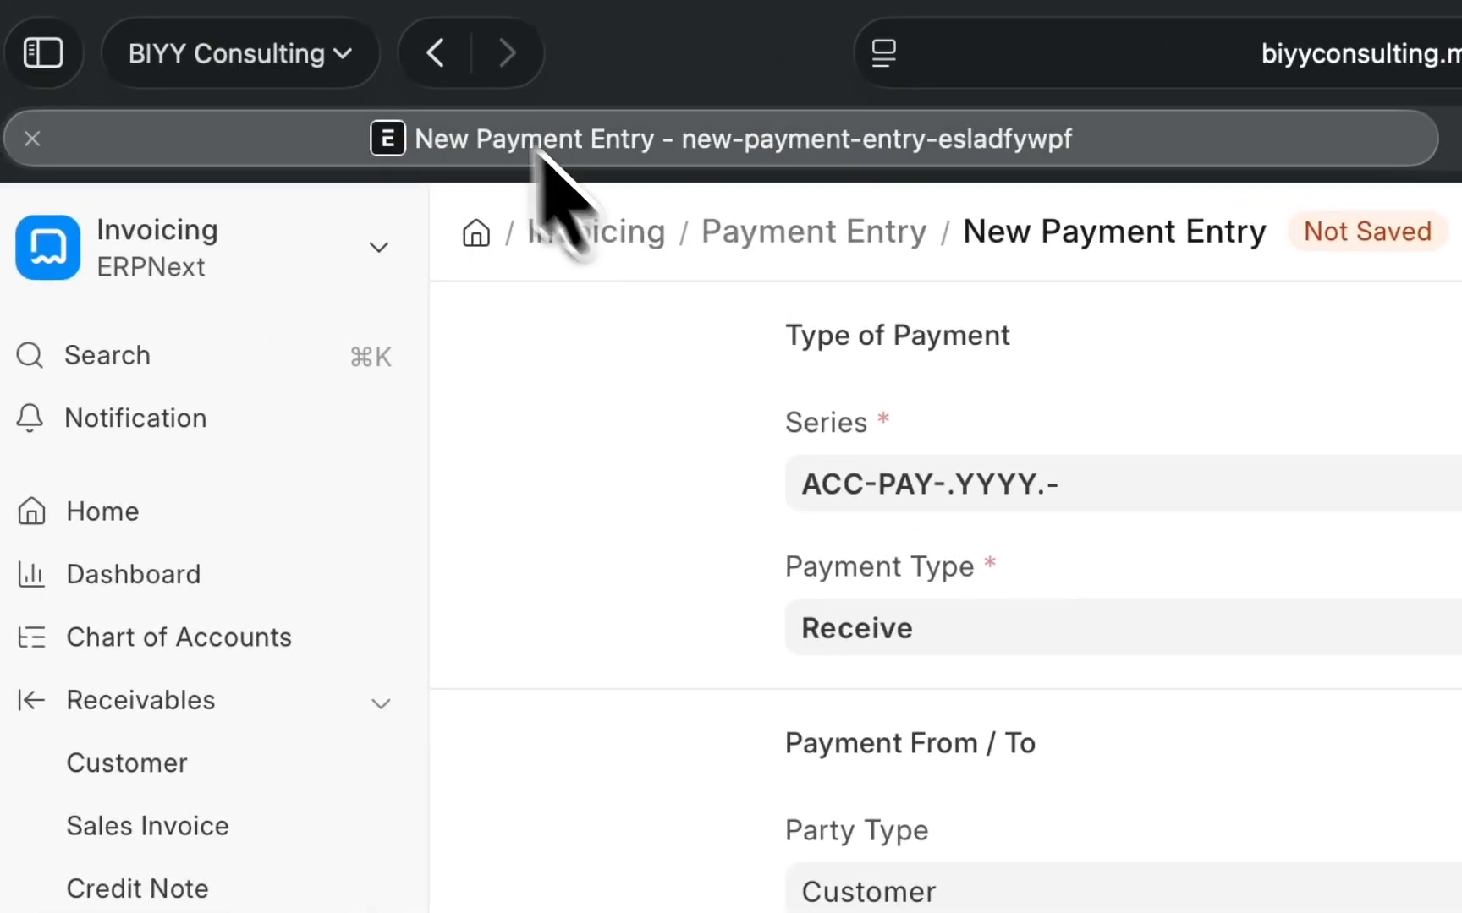
pyautogui.click(448, 66)
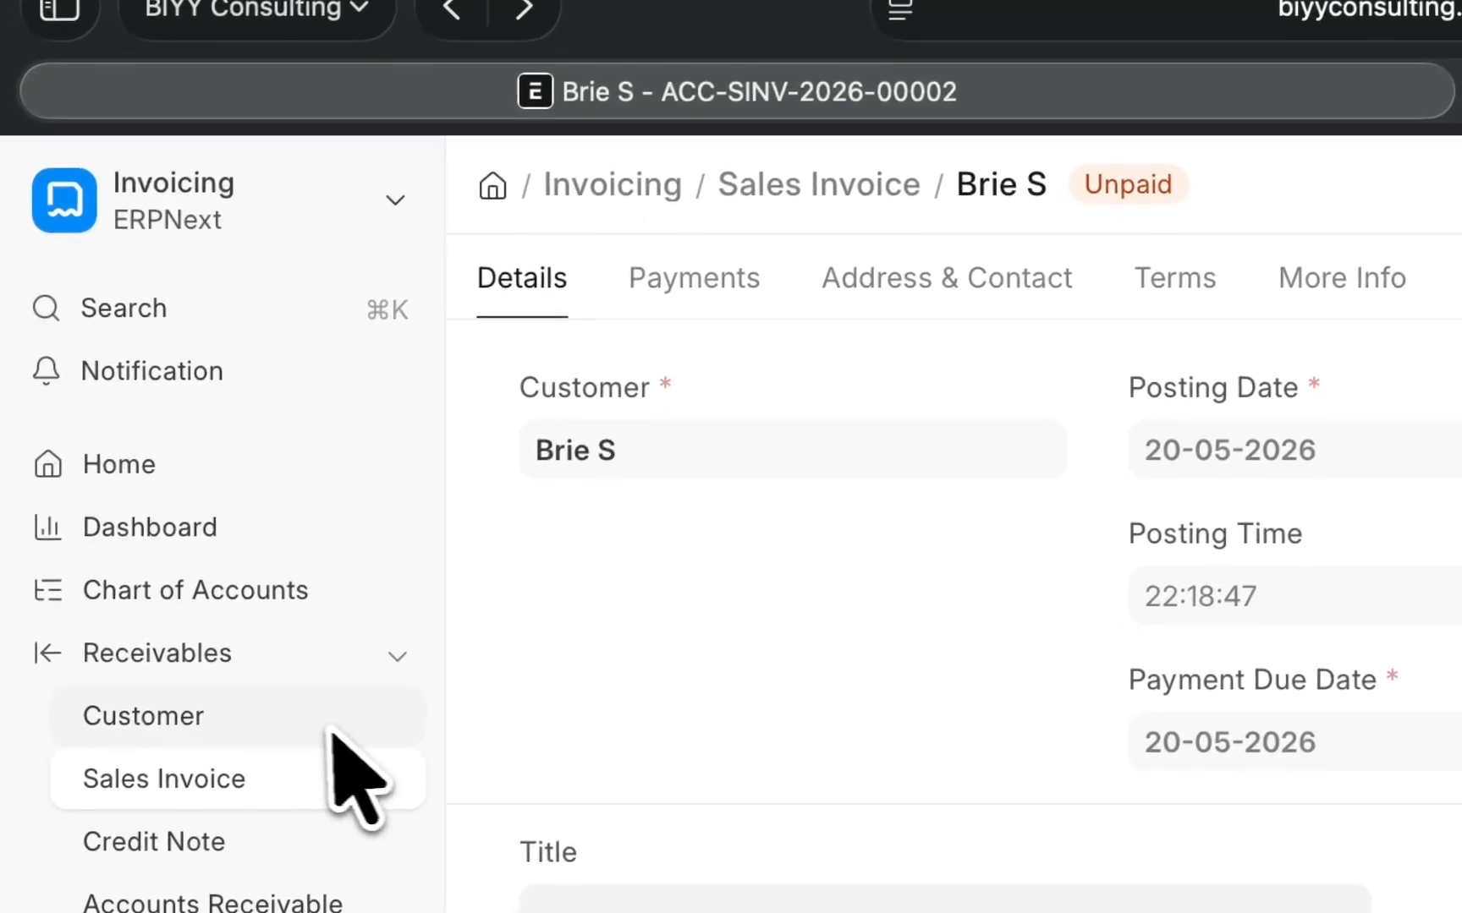
# Go back through the sales invoices to the quotation list, open the Selling dashboard and dismiss its Getting Started guide
pyautogui.click(452, 11)
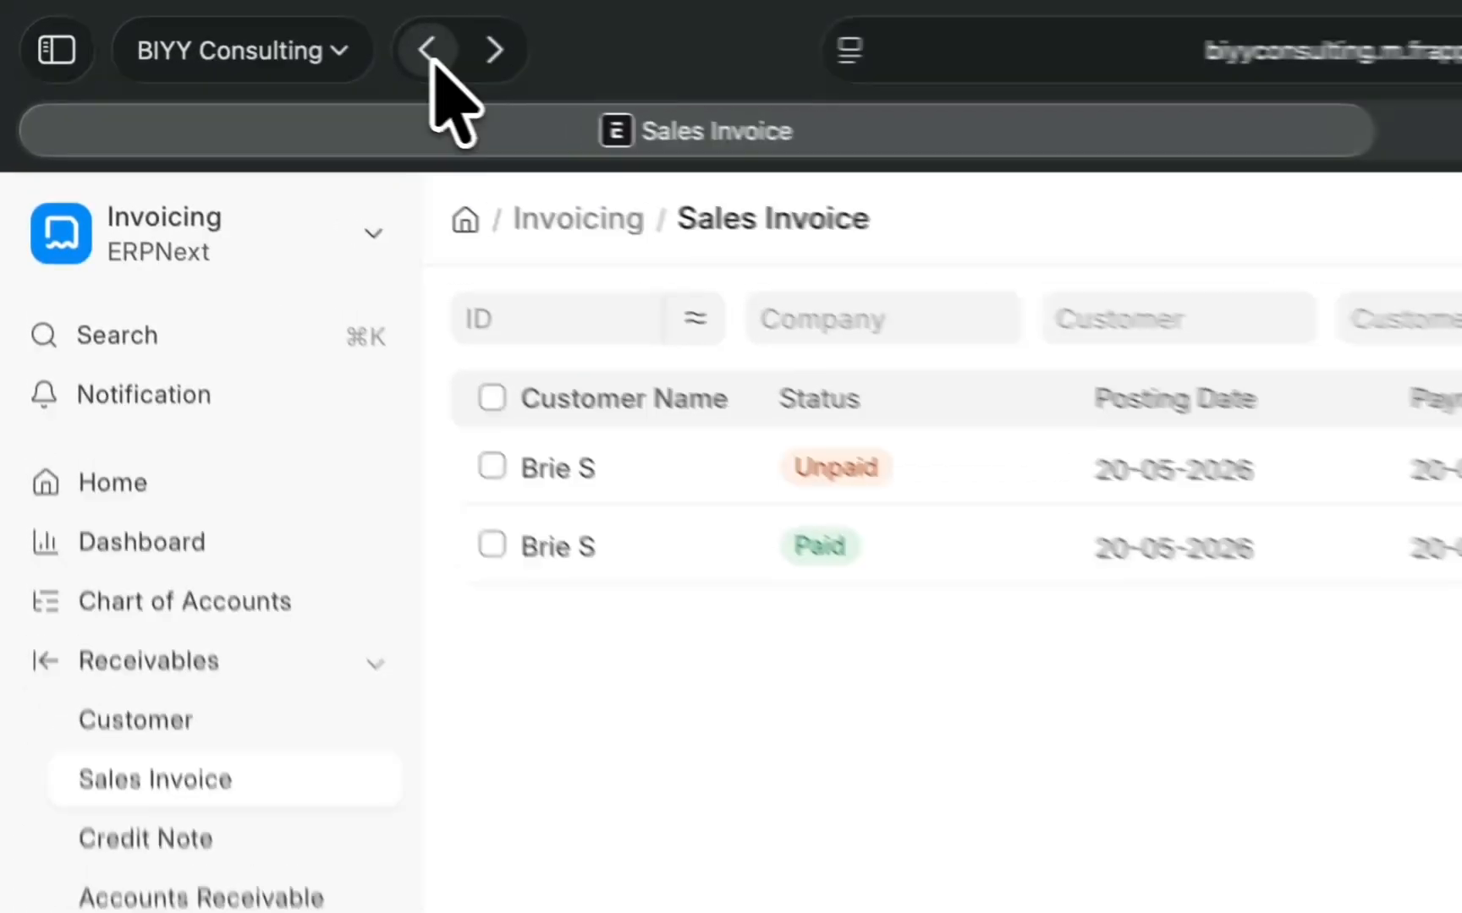
pyautogui.click(227, 32)
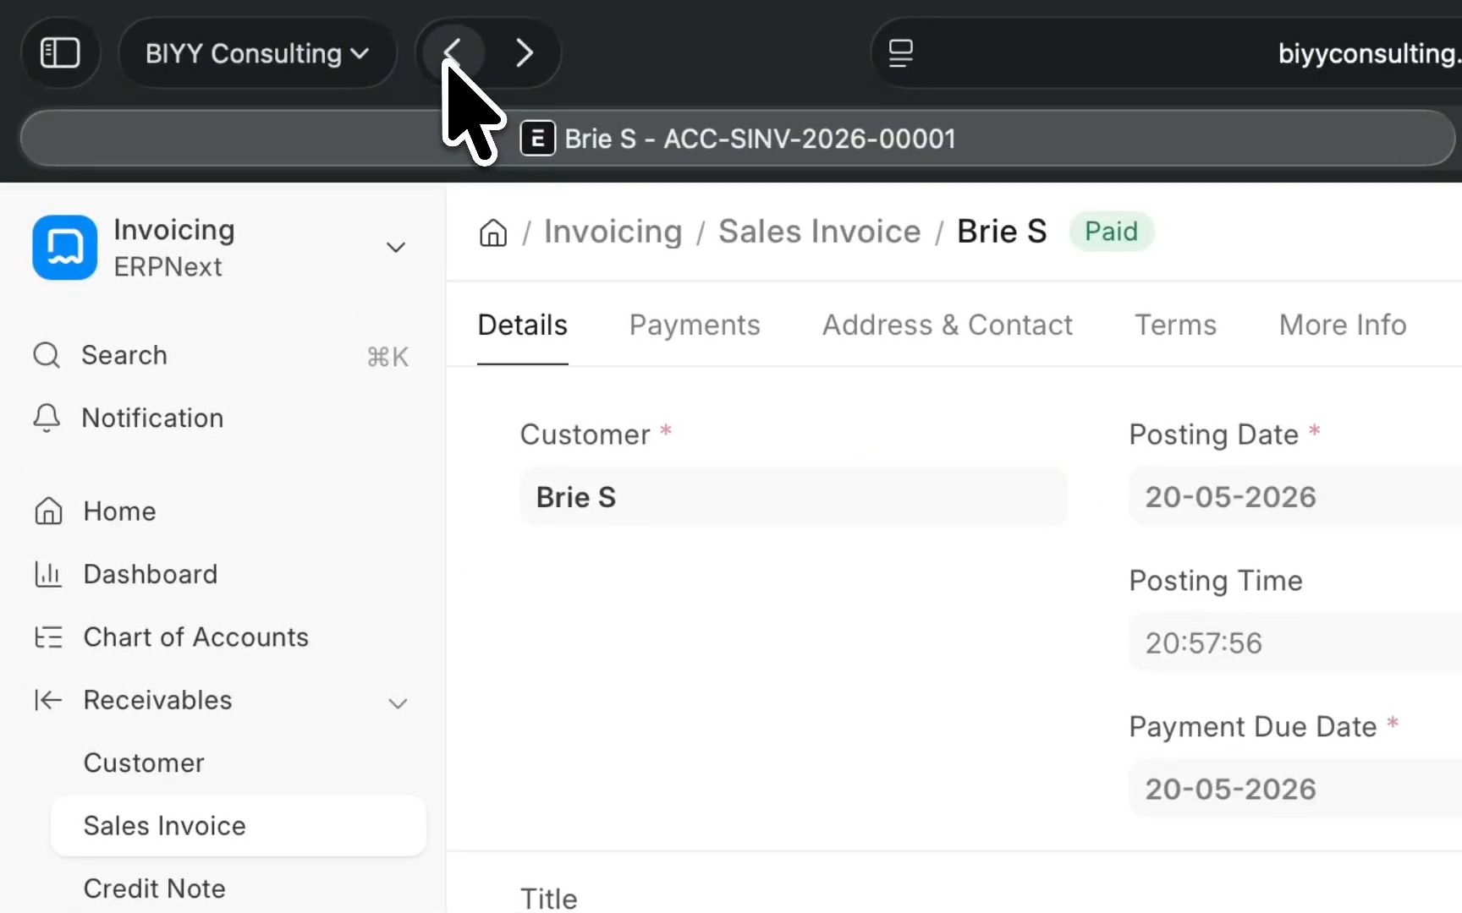
pyautogui.click(446, 62)
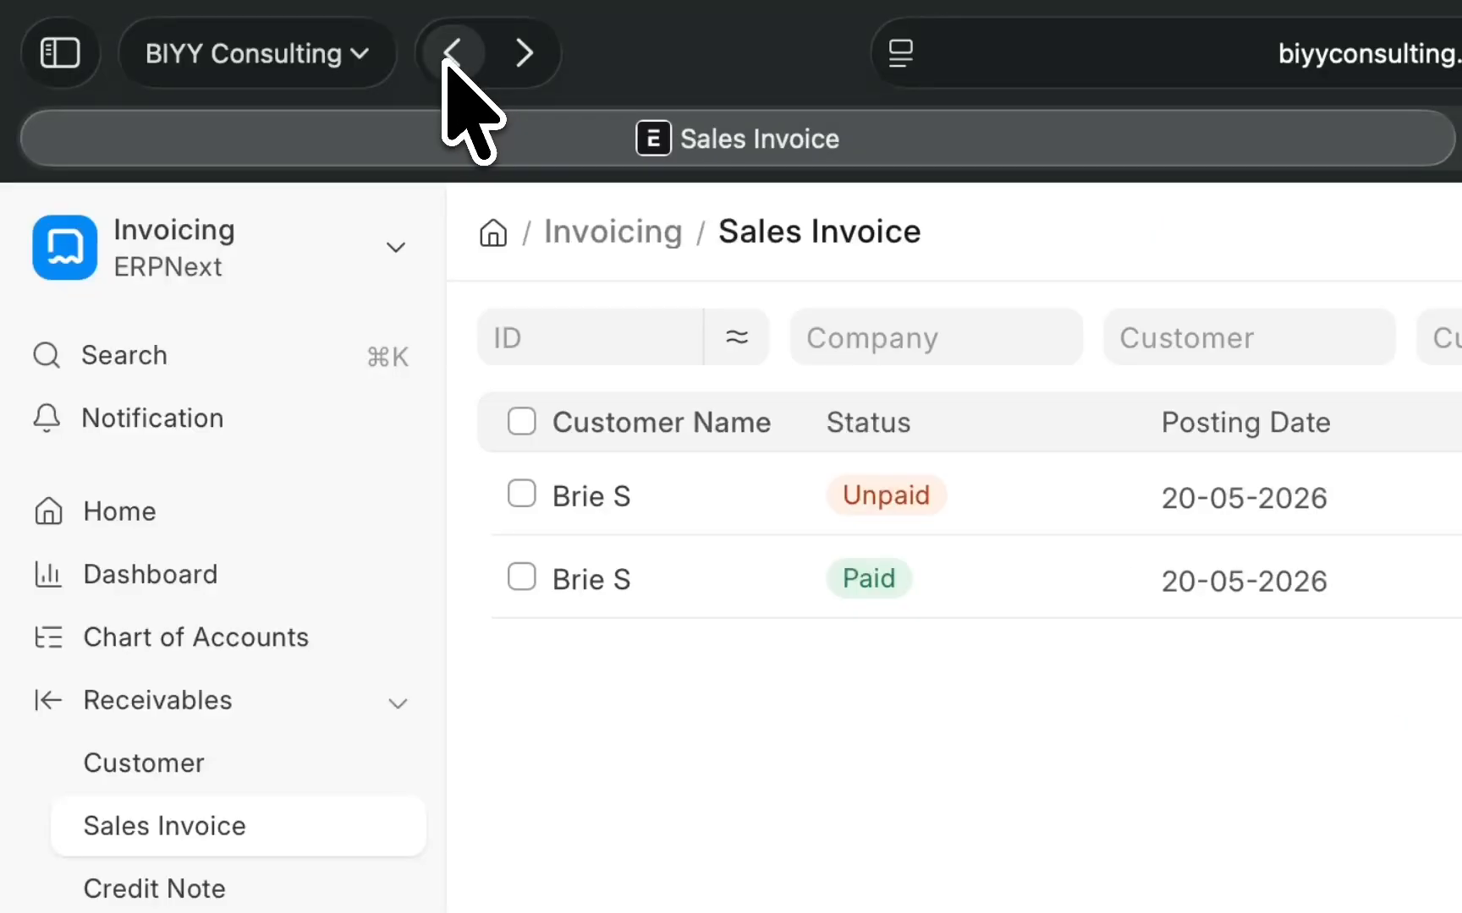
pyautogui.click(446, 63)
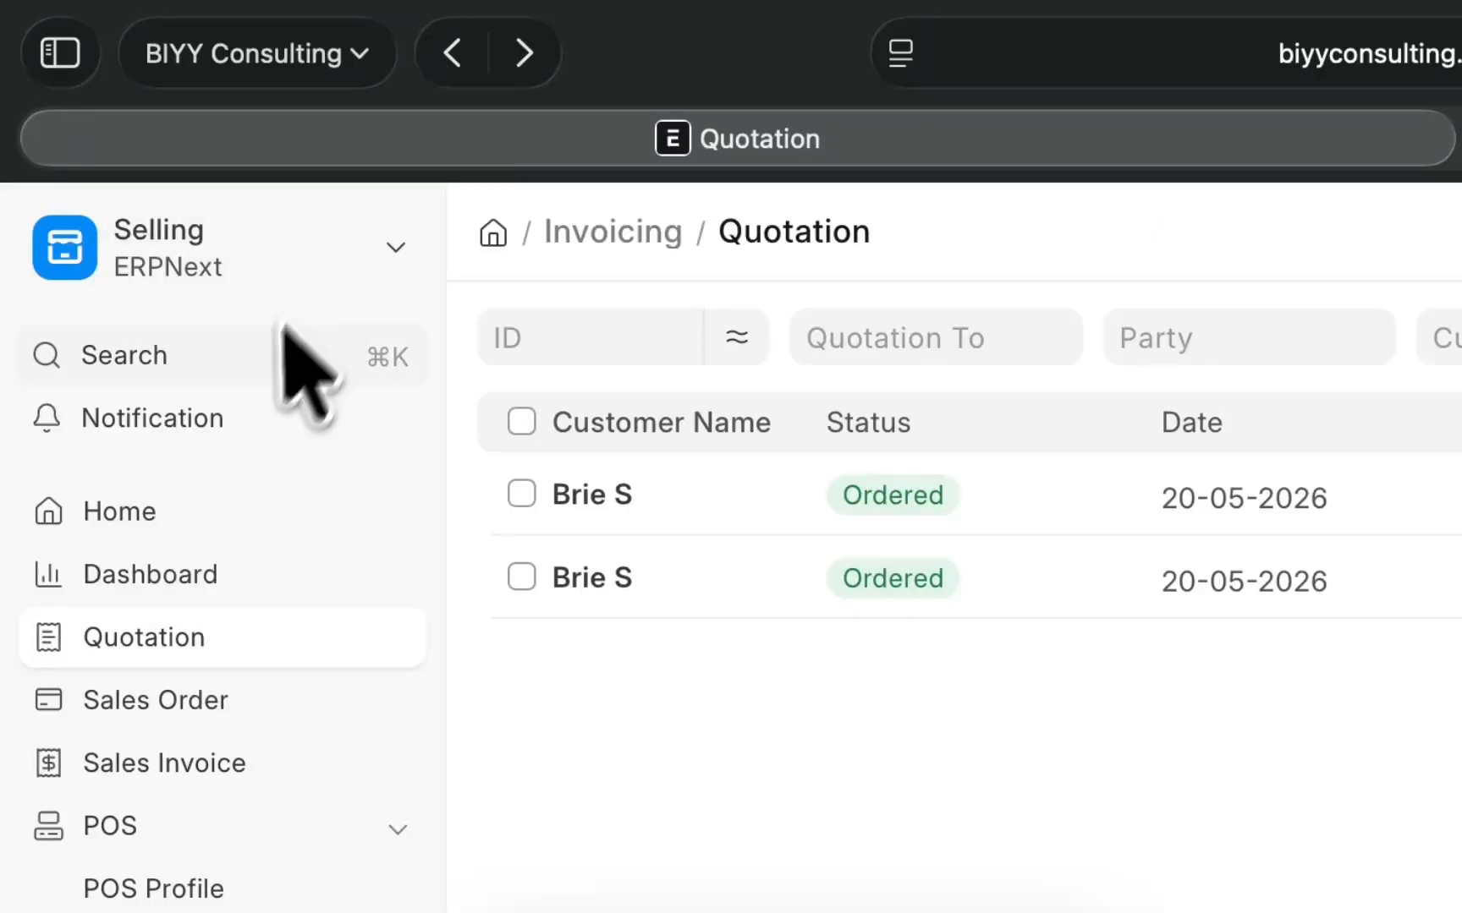
pyautogui.click(219, 565)
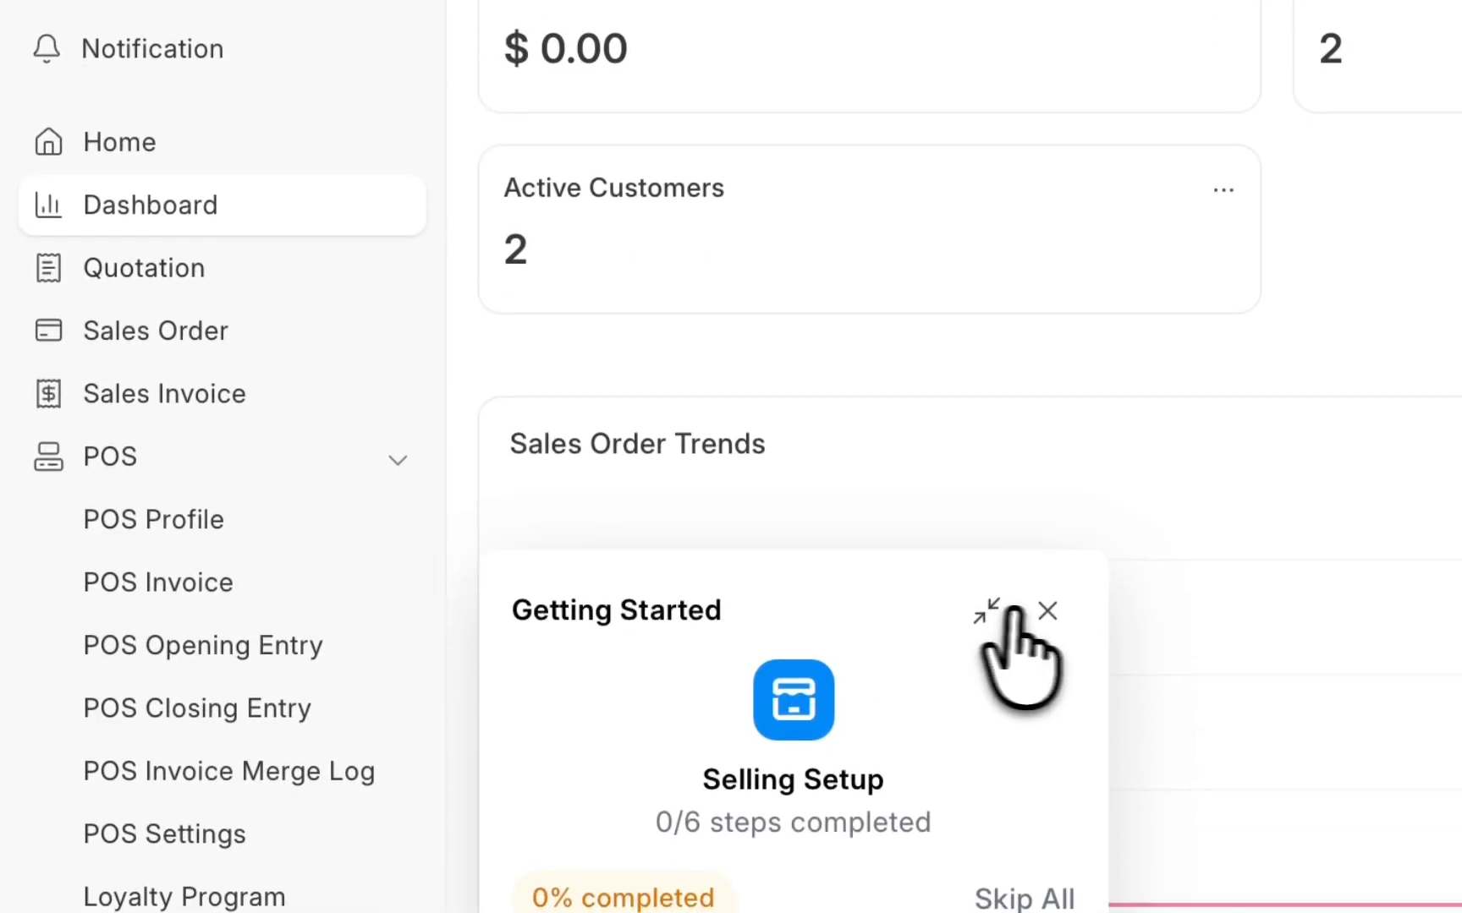
pyautogui.click(1047, 610)
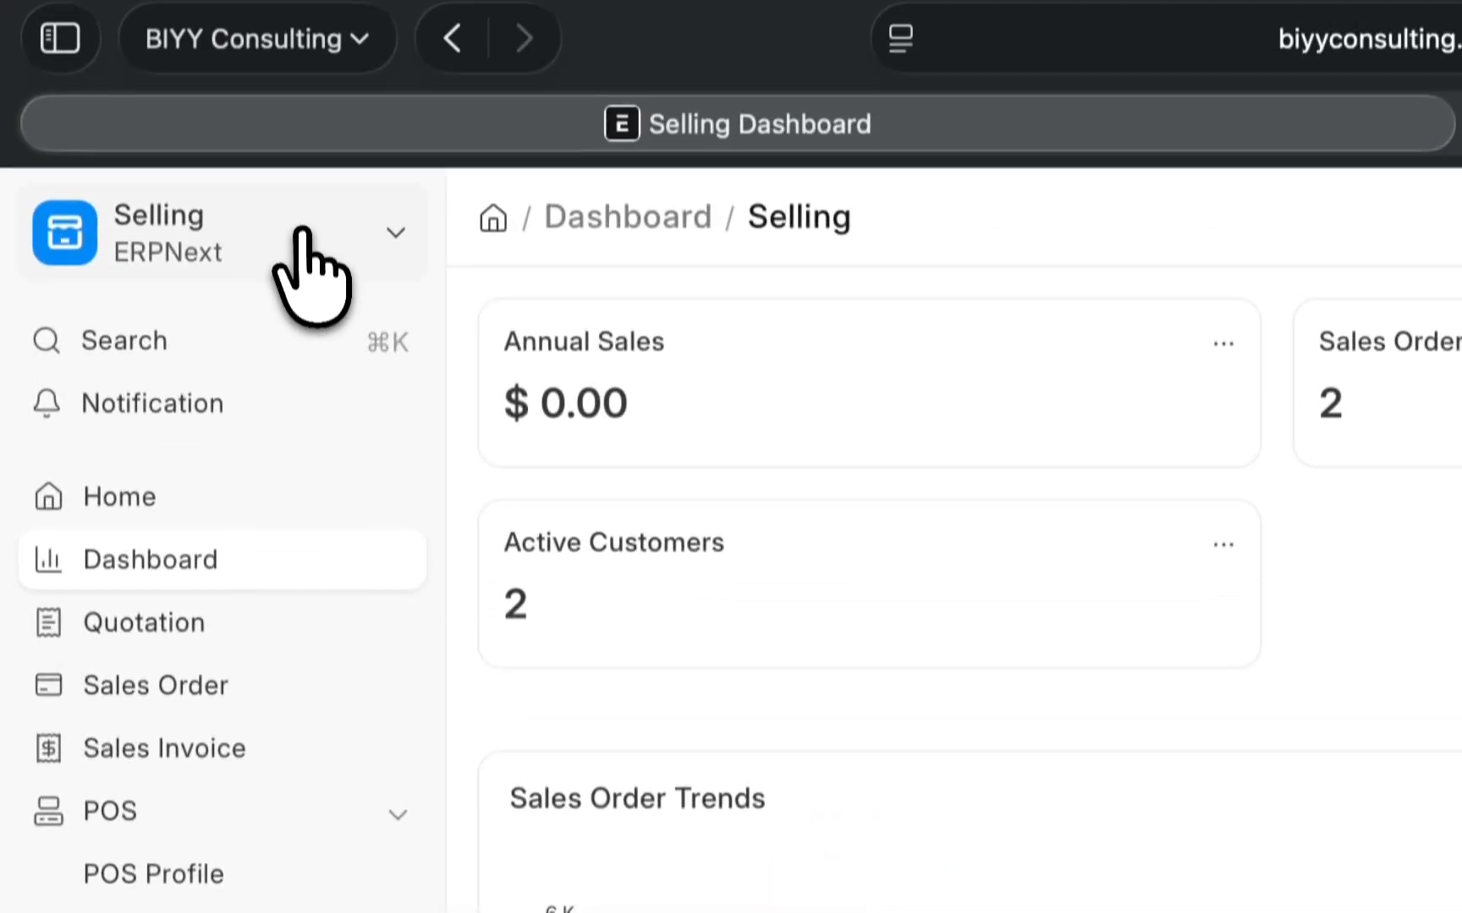
# Return to the Desktop, open the Invoicing workspace from the accounting apps and dismiss its Getting Started guide
pyautogui.click(309, 284)
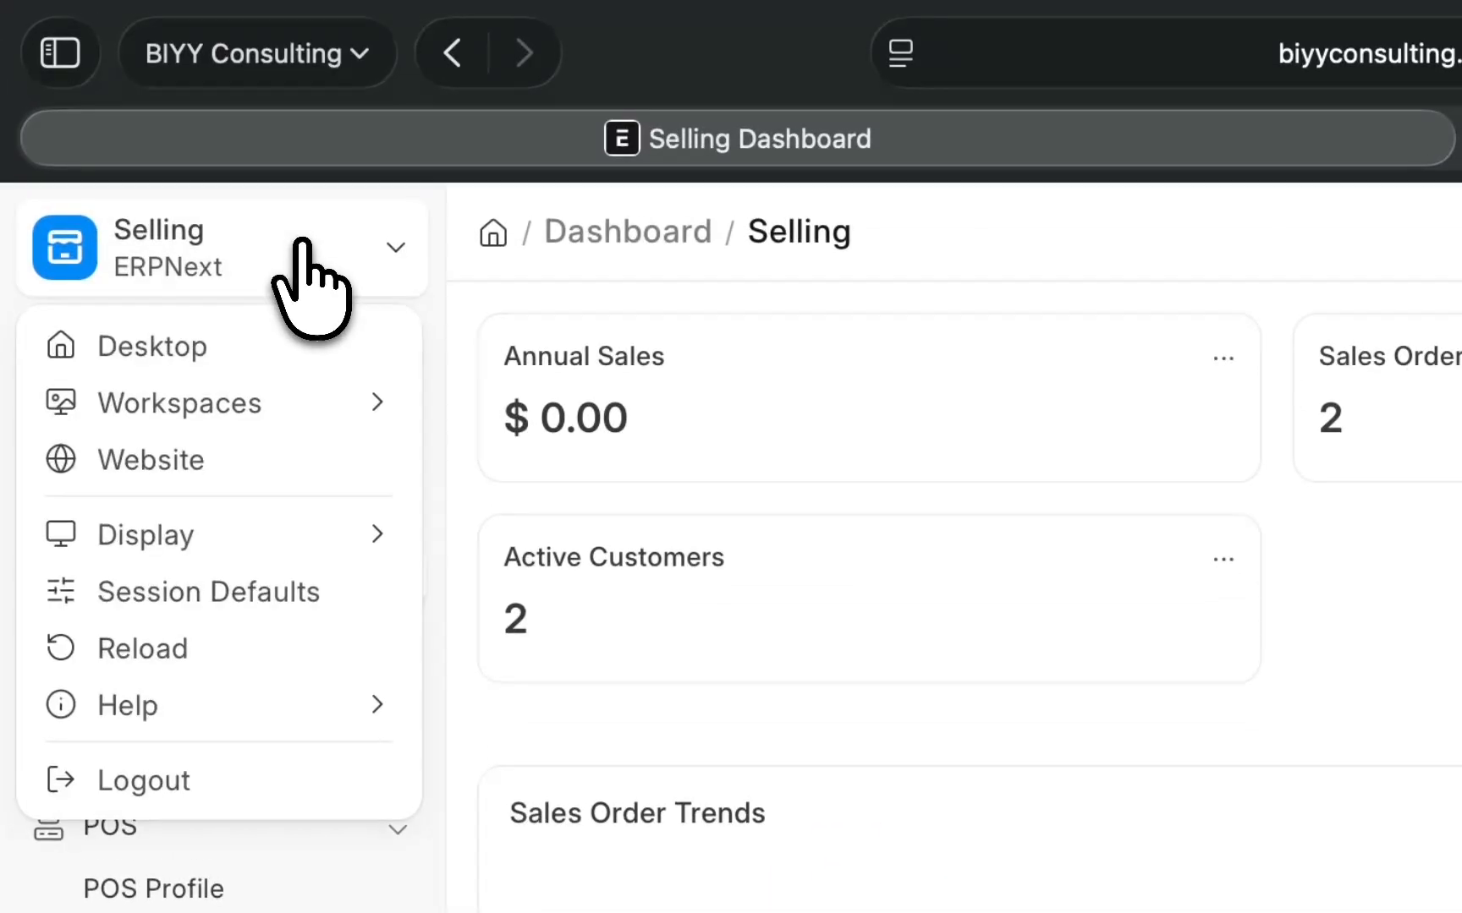
pyautogui.click(453, 52)
pyautogui.click(247, 245)
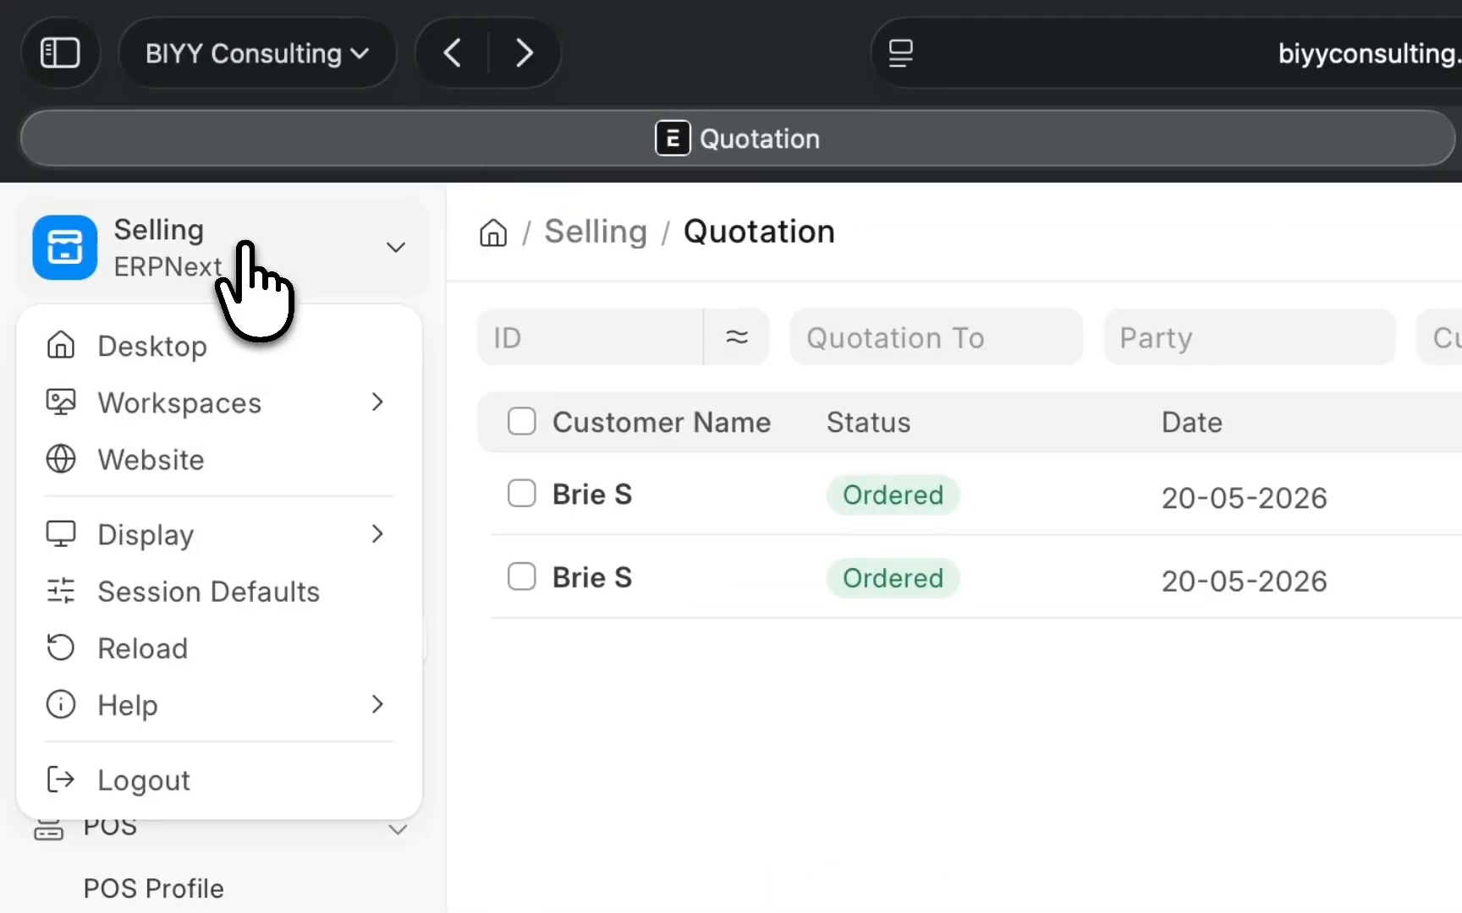
pyautogui.click(258, 338)
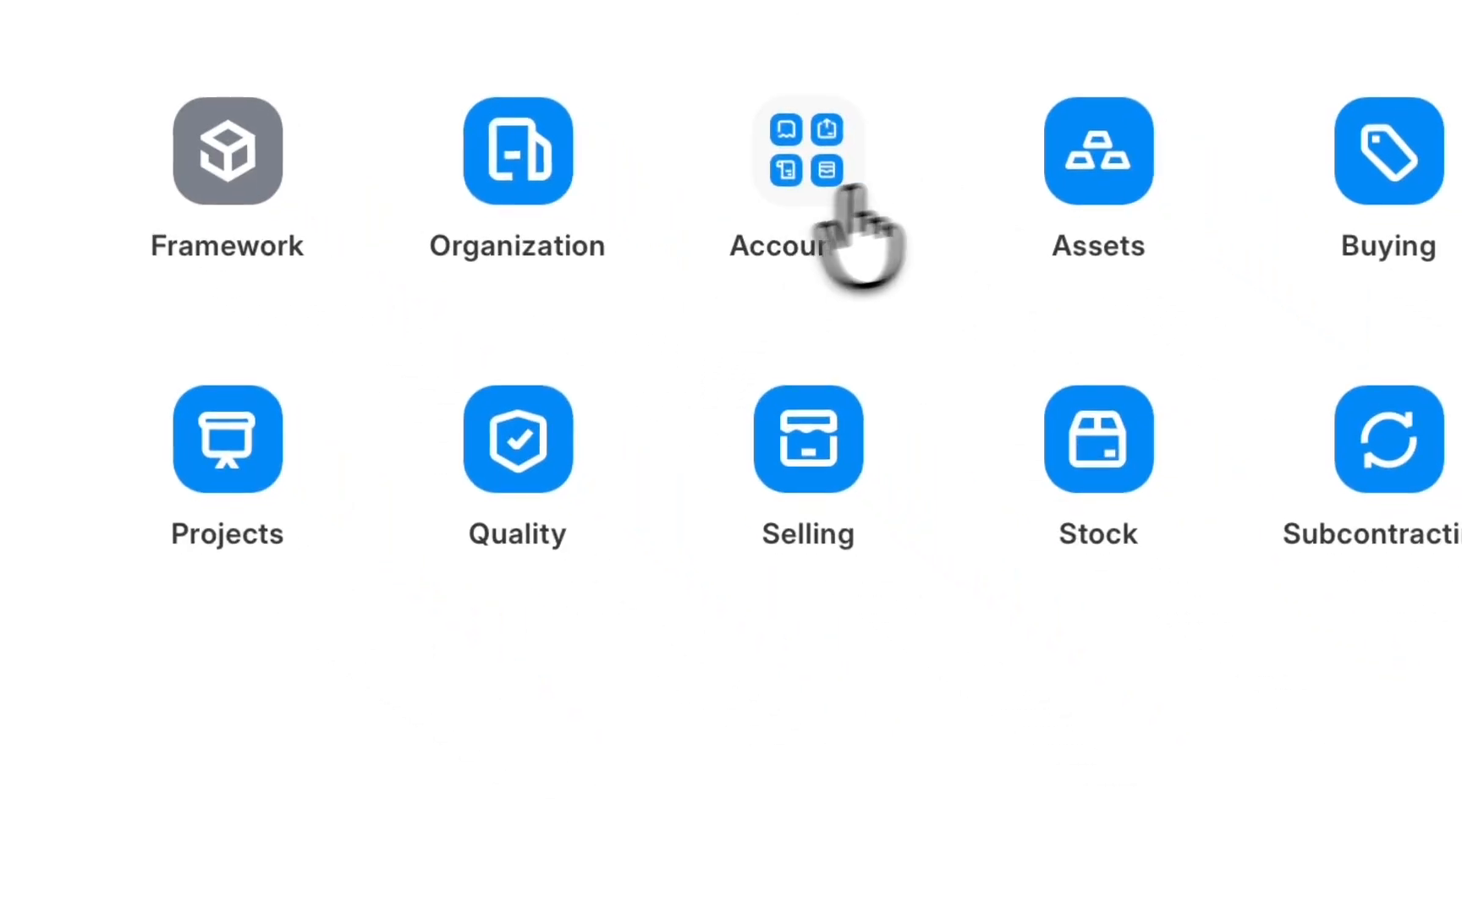
pyautogui.click(773, 188)
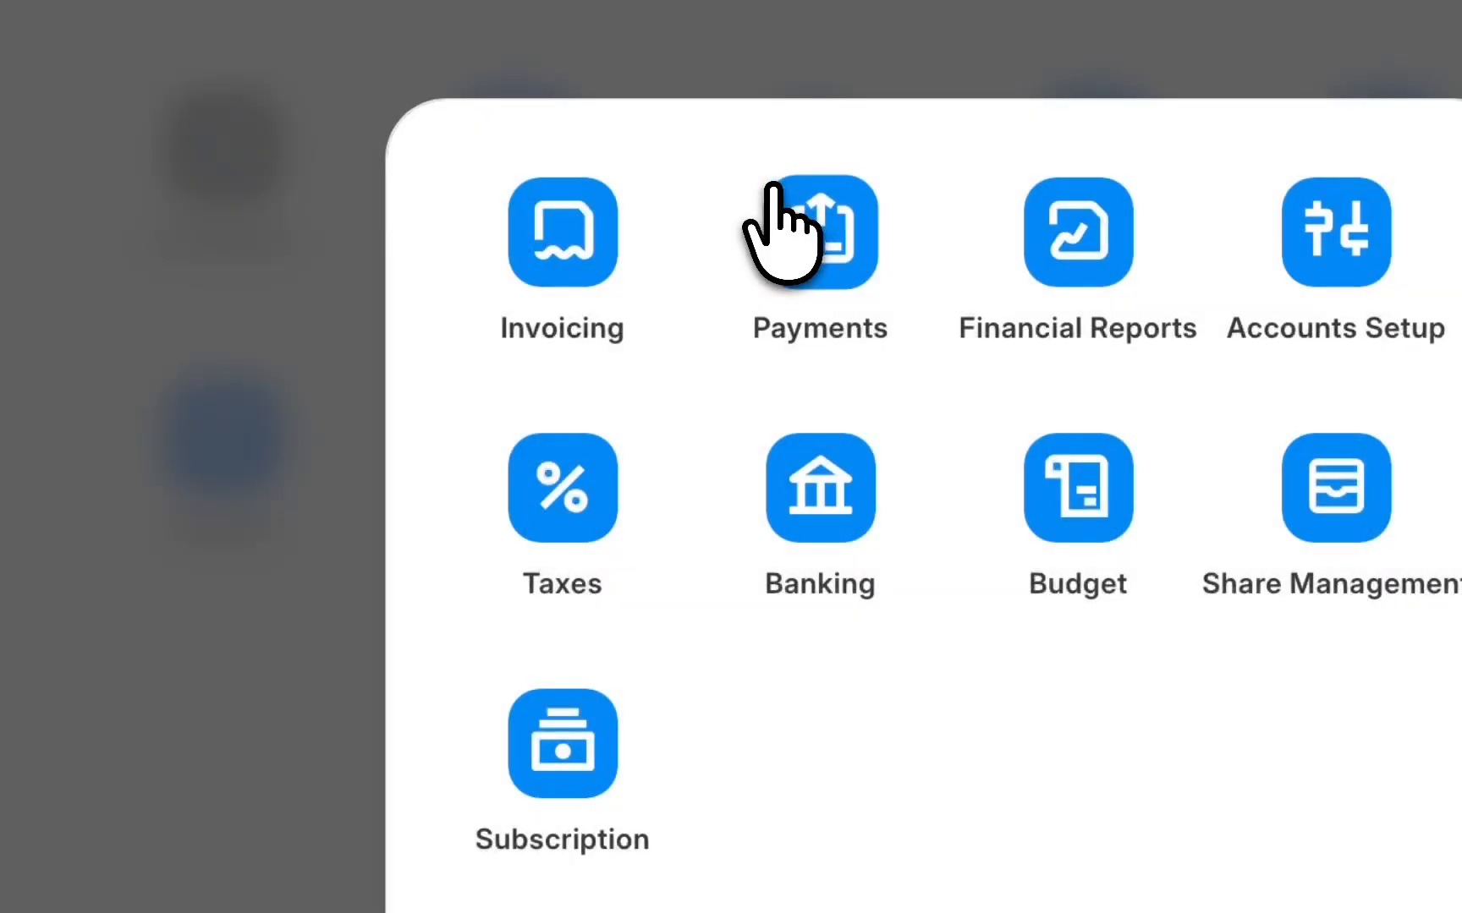
pyautogui.click(543, 282)
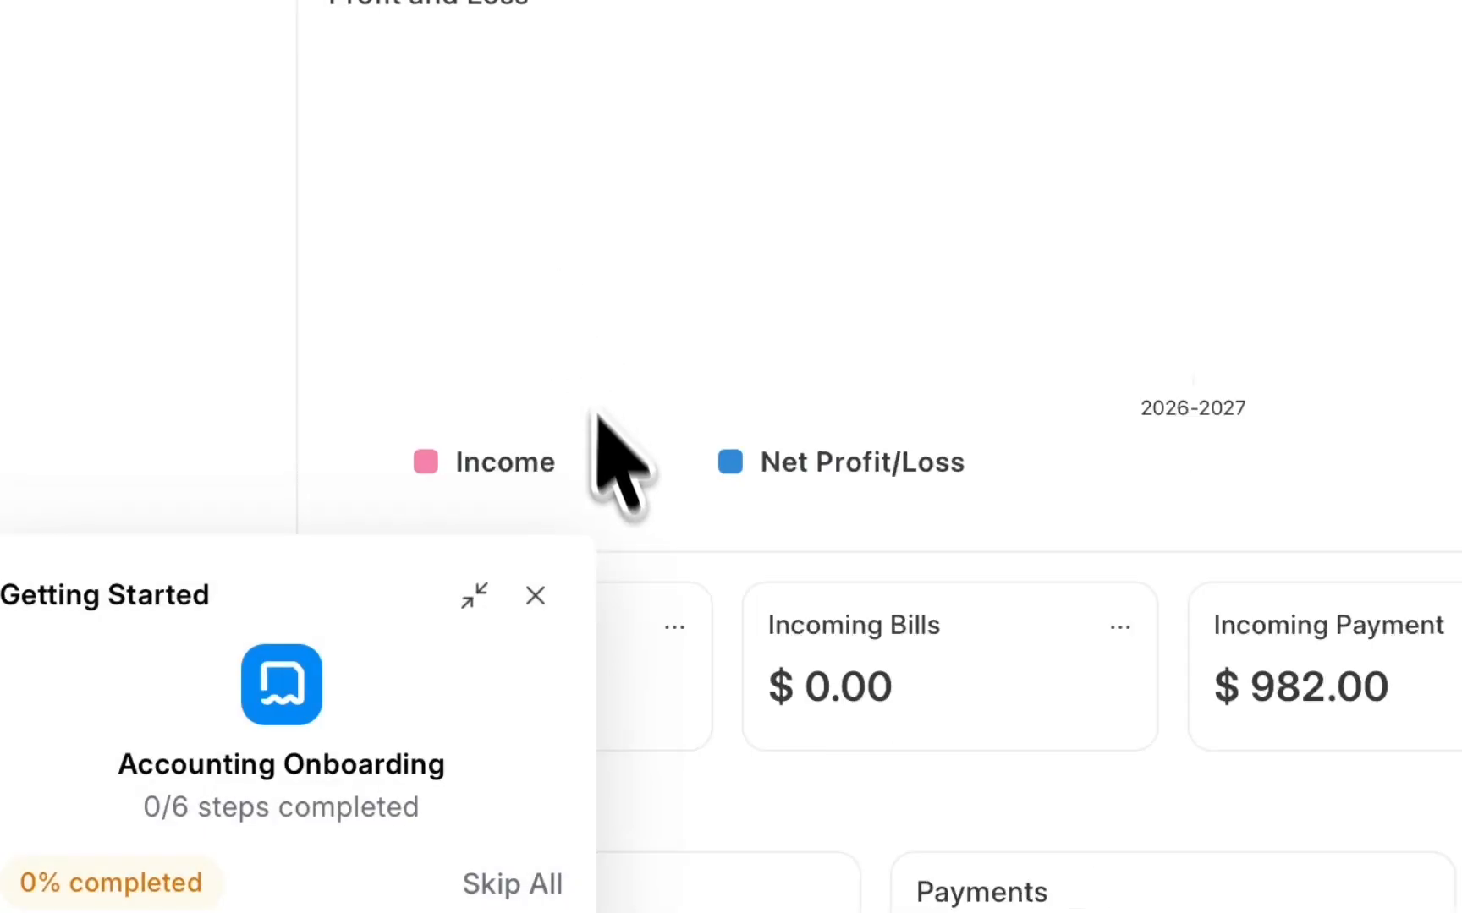
pyautogui.click(535, 595)
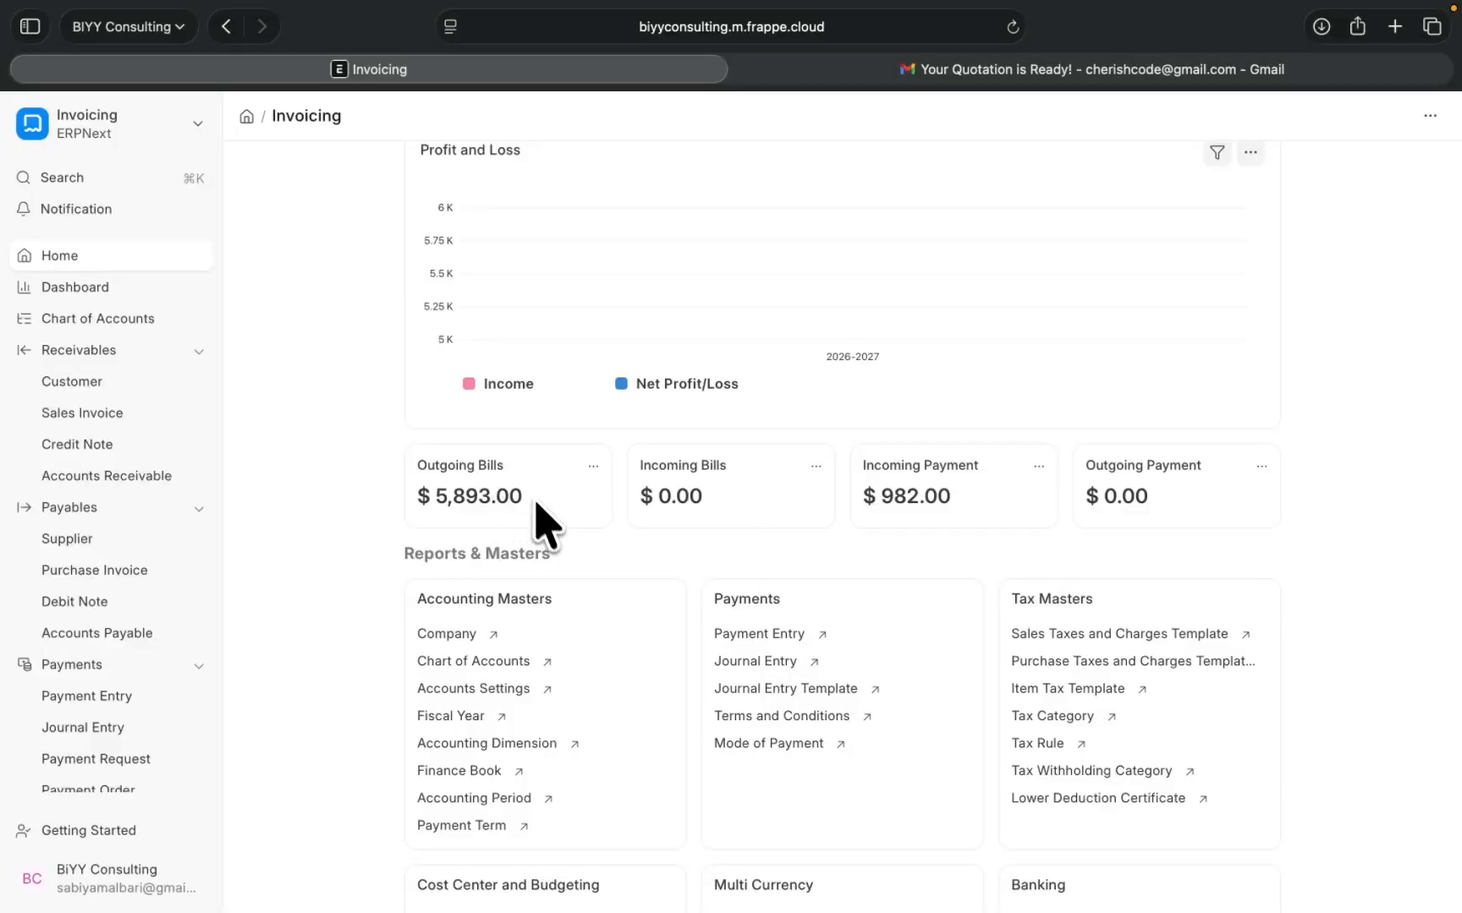
# Examine the Invoicing workspace's Profit and Loss chart, bill and payment number cards, and Reports & Masters links
pyautogui.scroll(-3, 548, 529)
pyautogui.scroll(3, 552, 528)
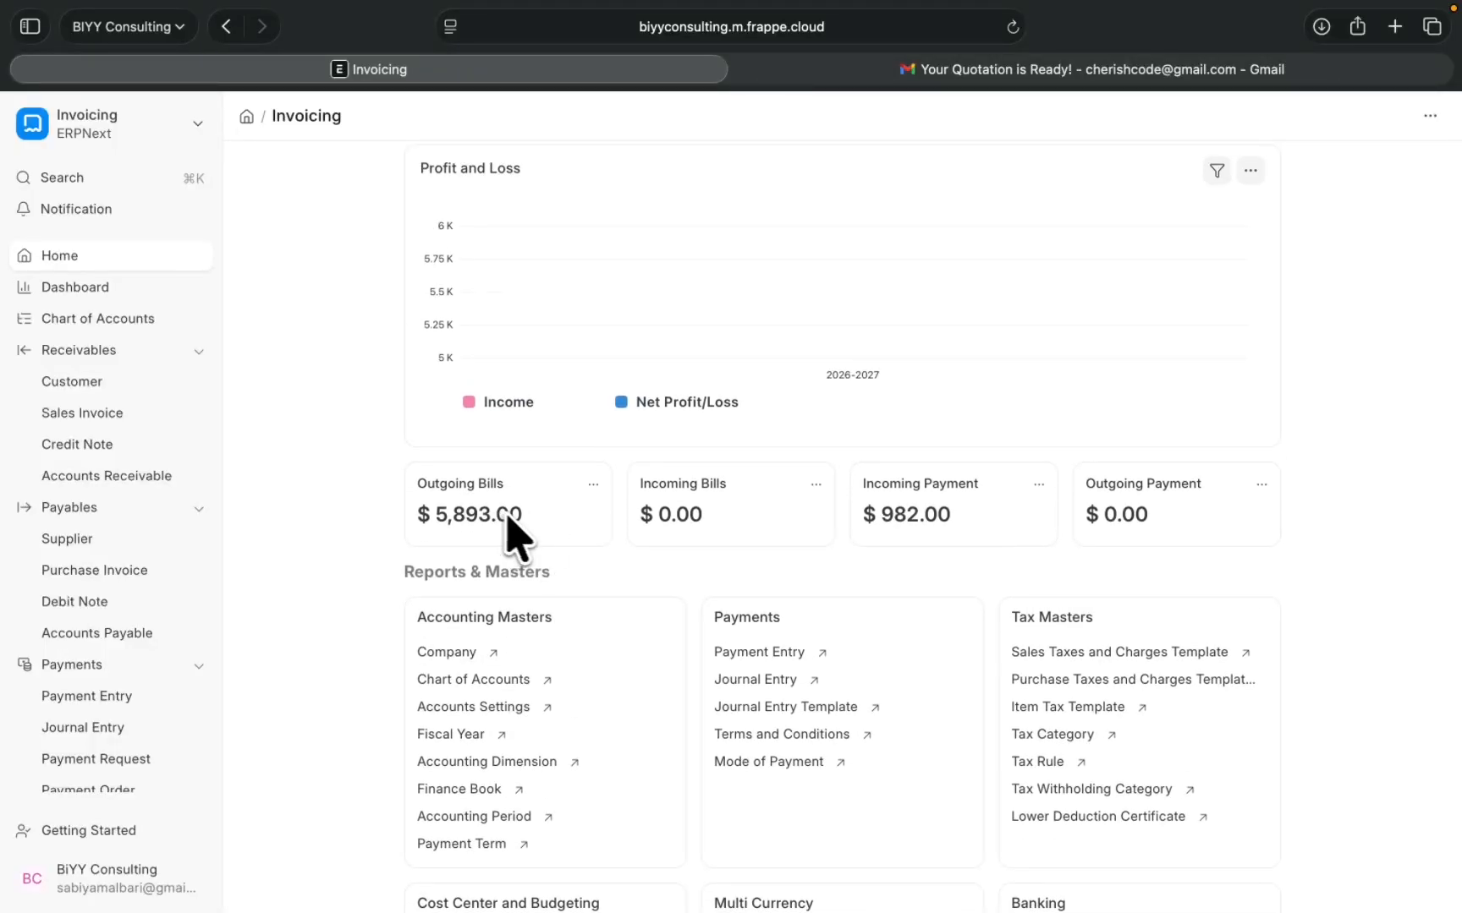
pyautogui.scroll(-5, 533, 534)
pyautogui.scroll(5, 533, 535)
pyautogui.scroll(1, 544, 558)
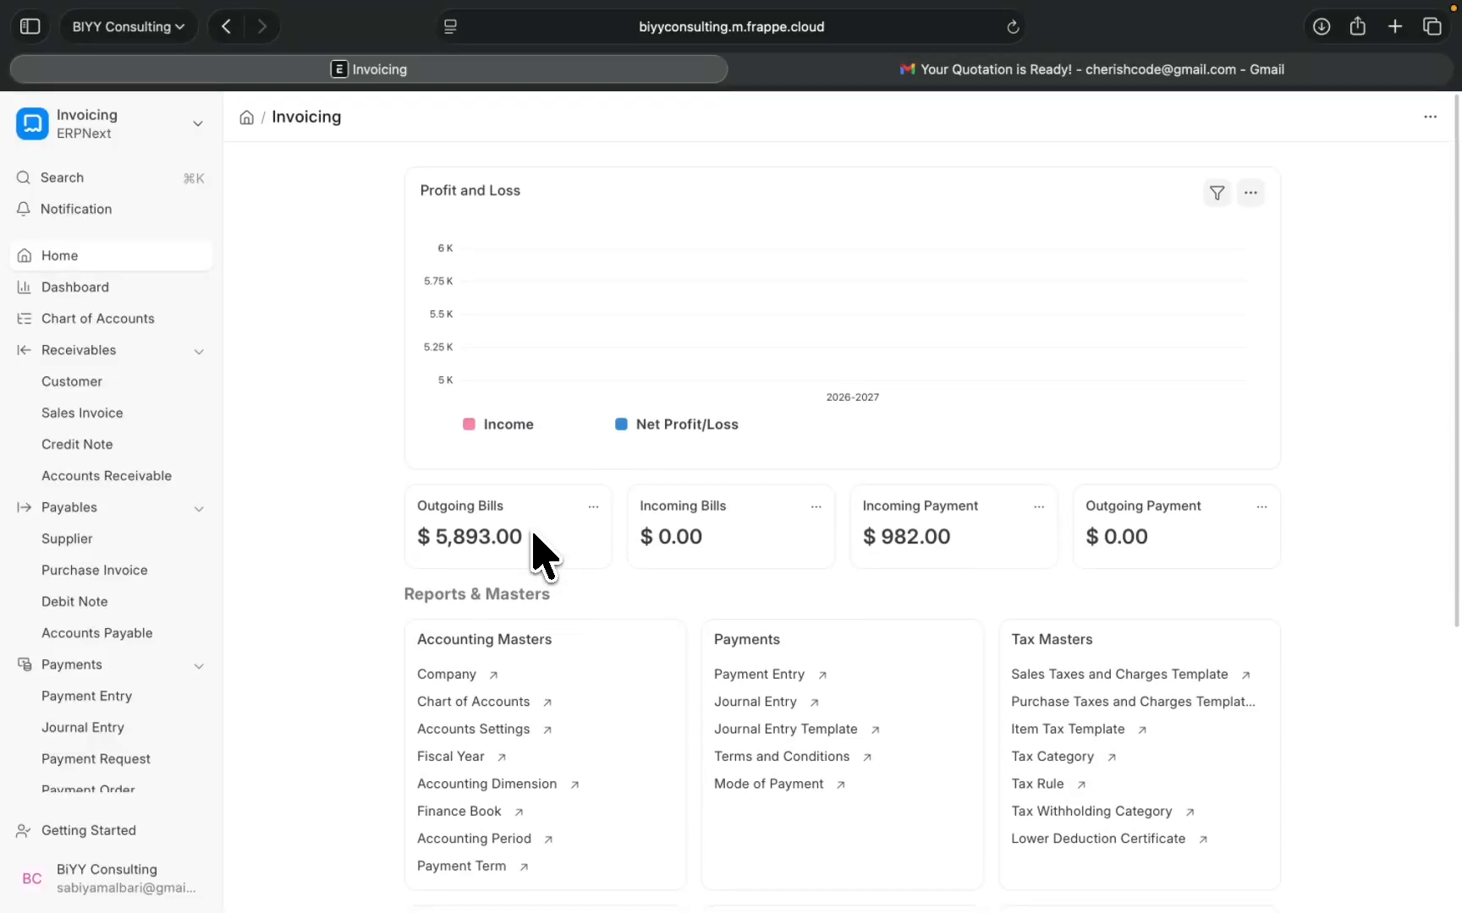